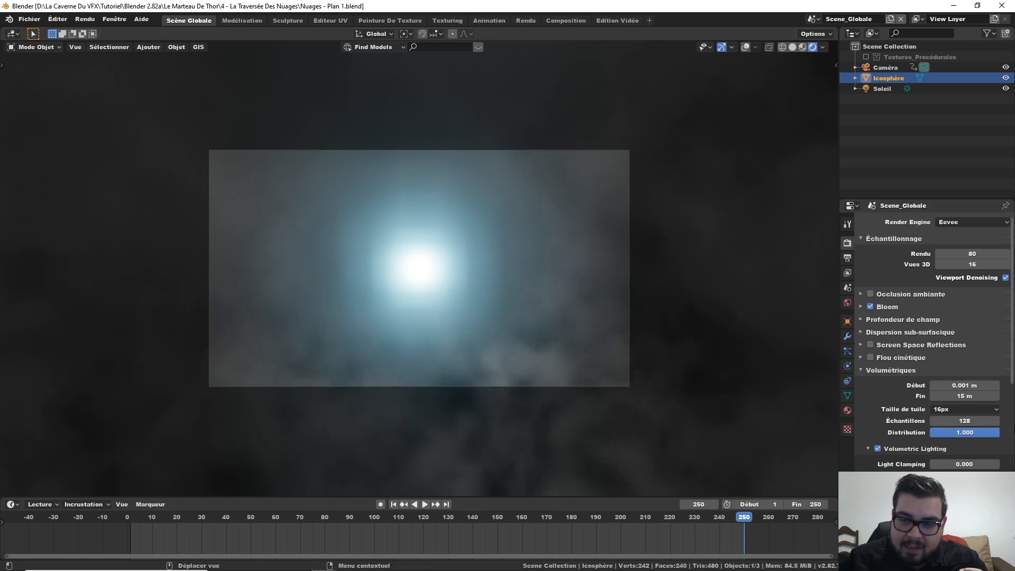
# Try a 2px volumetric tile size and restore it to 16px
pyautogui.click(977, 408)
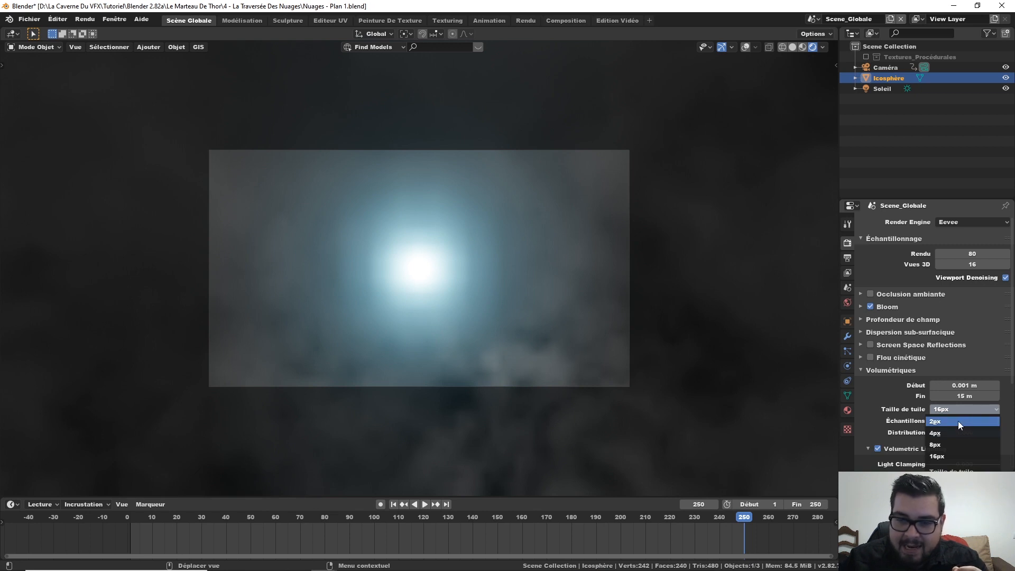
pyautogui.click(958, 421)
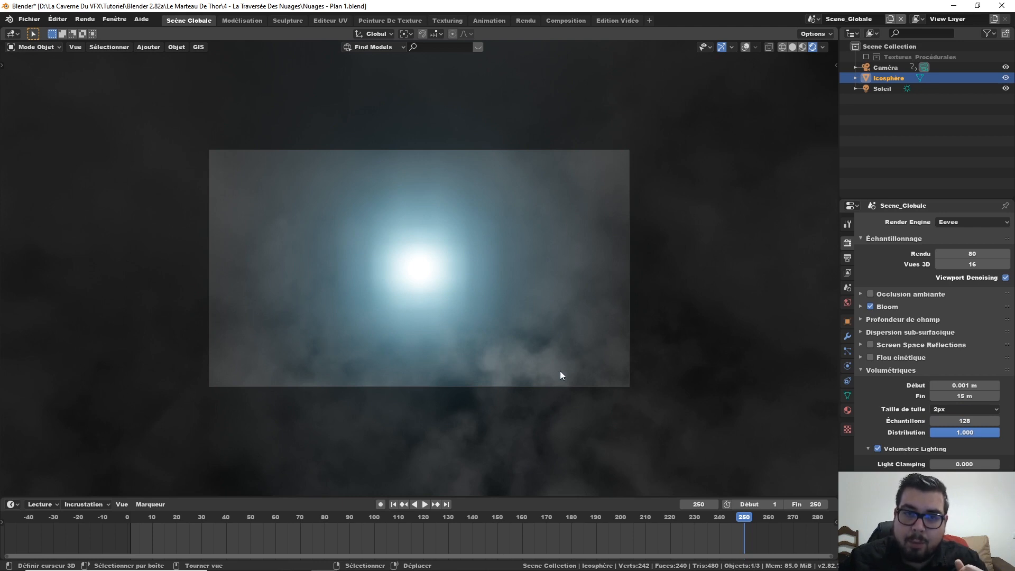
pyautogui.click(981, 409)
pyautogui.click(947, 455)
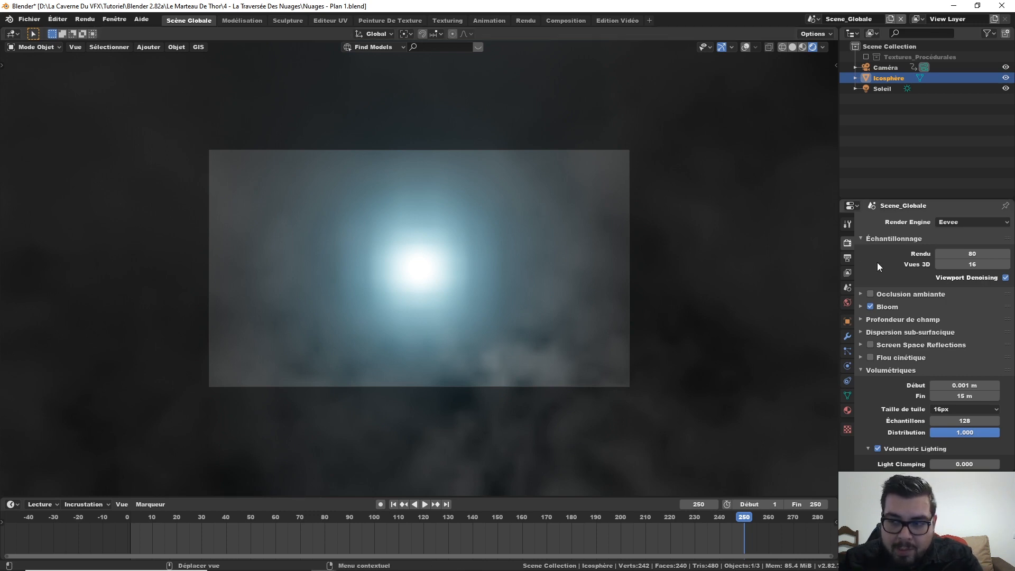
# Set the render samples to 16 and the timeline's end frame to 500
pyautogui.click(998, 256)
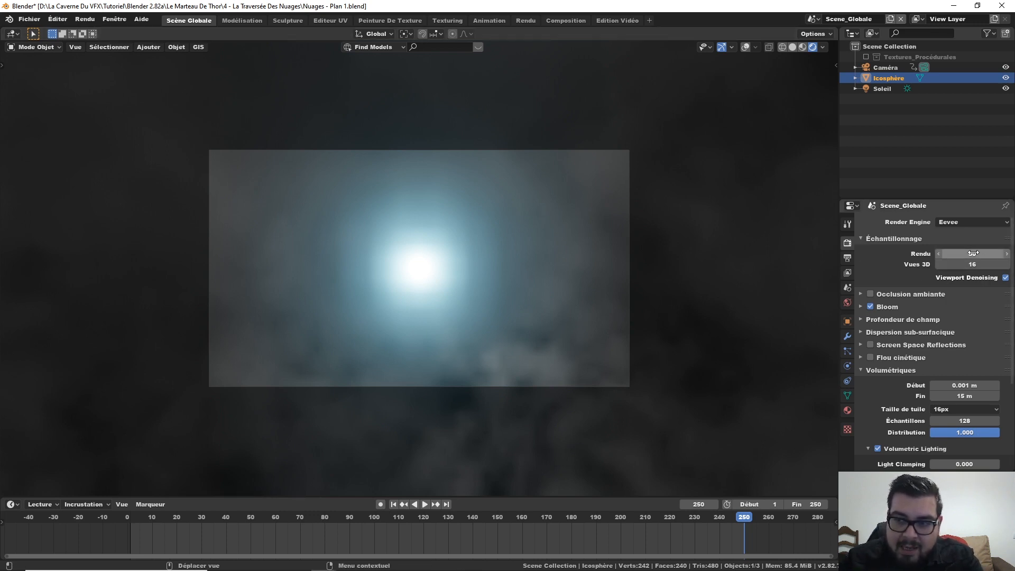
pyautogui.write('16')
pyautogui.press('Return')
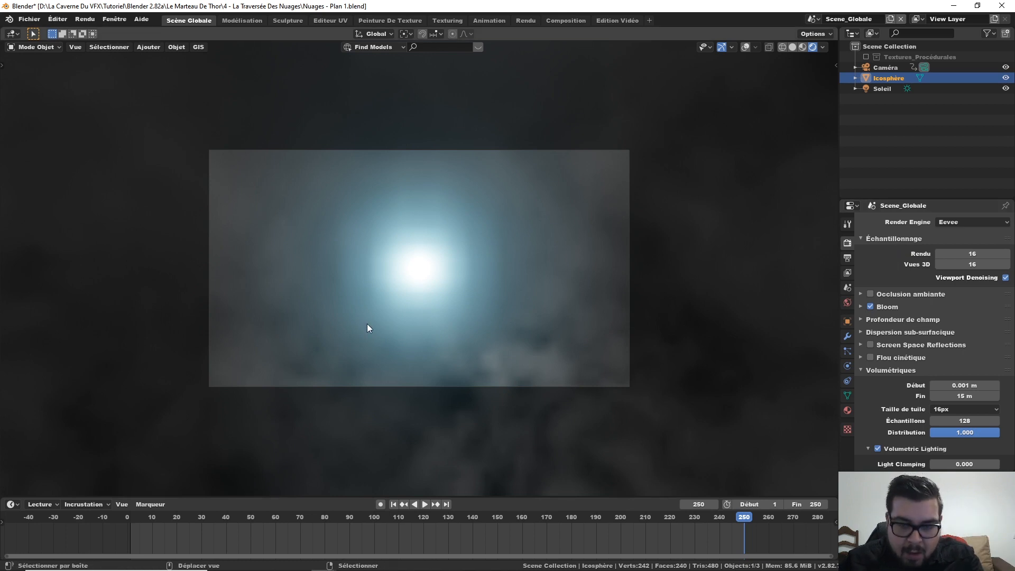
pyautogui.hotkey('shift', 'z')
pyautogui.hotkey('shift', 'z')
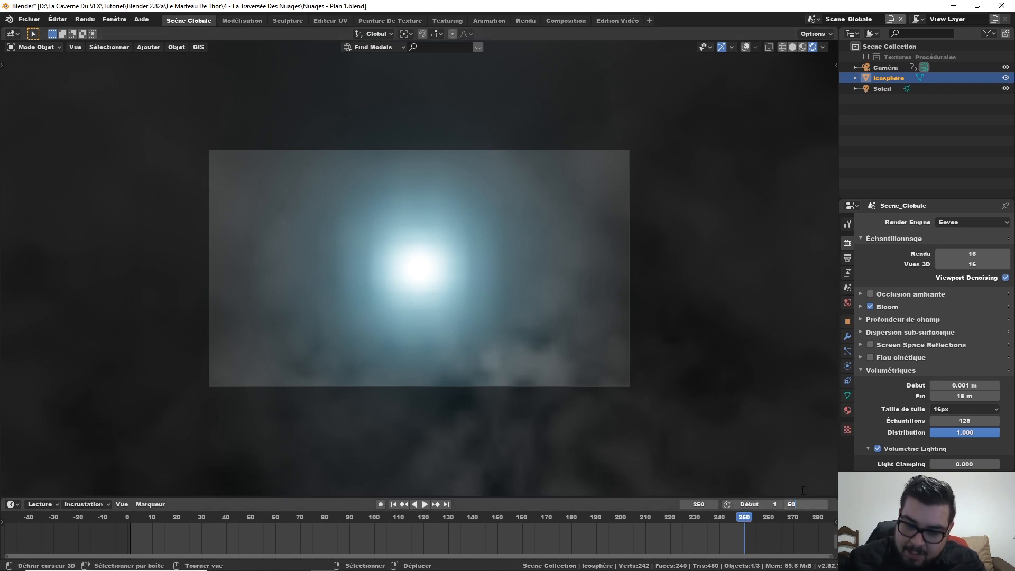
pyautogui.press('Return')
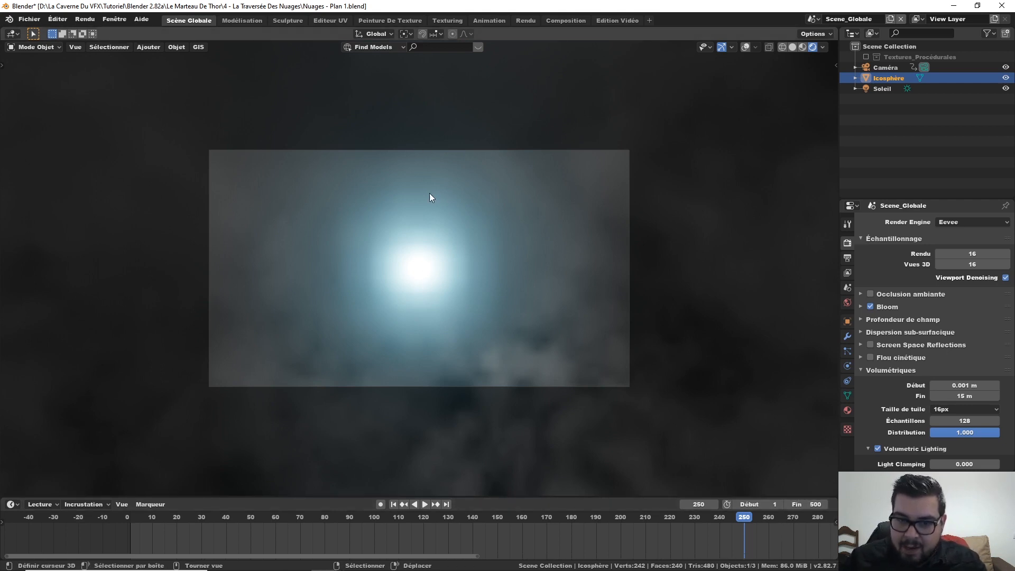
# Append the Marteau object from Marteau Thor Partie 3.blend in the 3 - Le Texturing folder
pyautogui.click(30, 19)
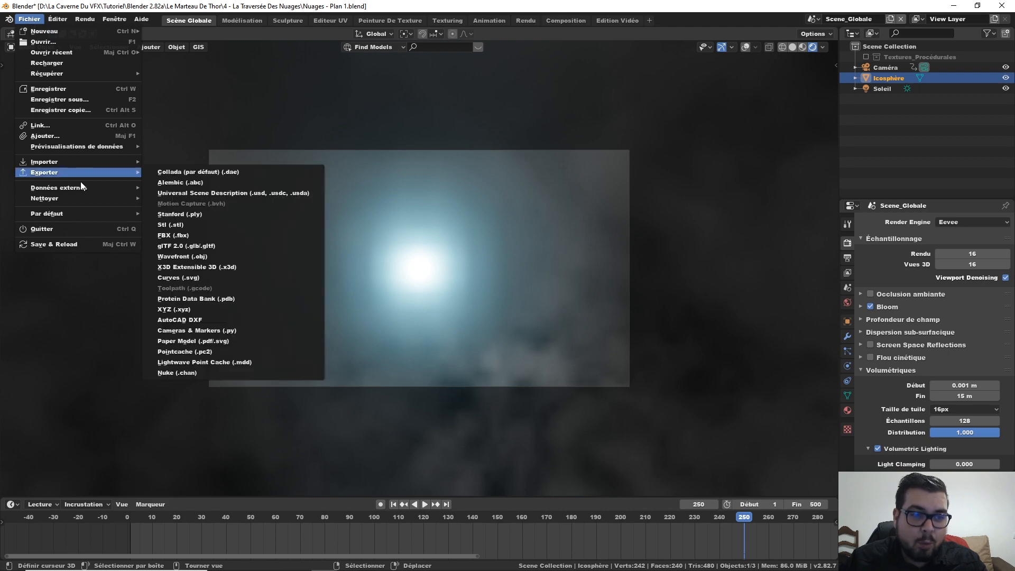
pyautogui.click(69, 136)
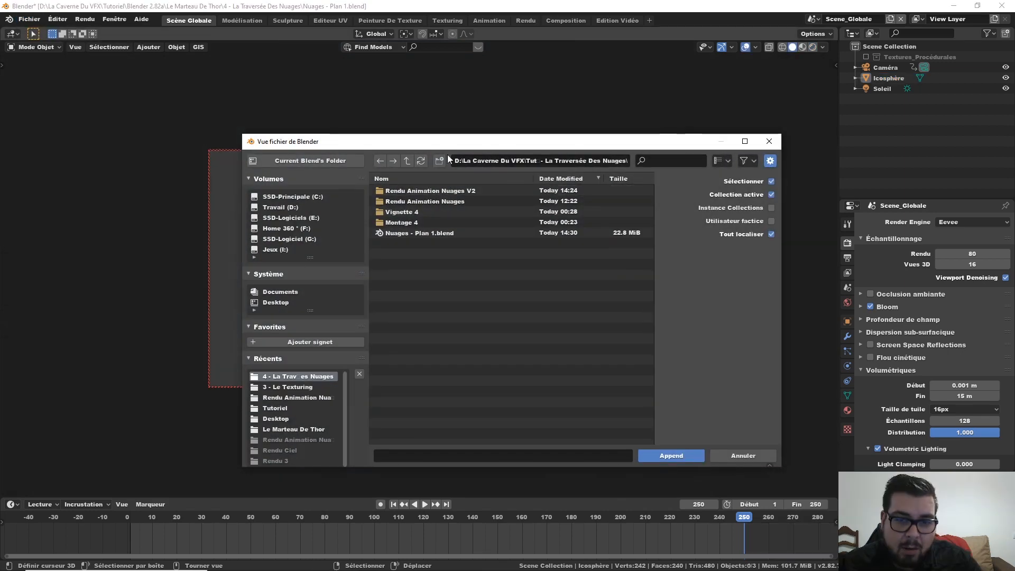
pyautogui.click(407, 162)
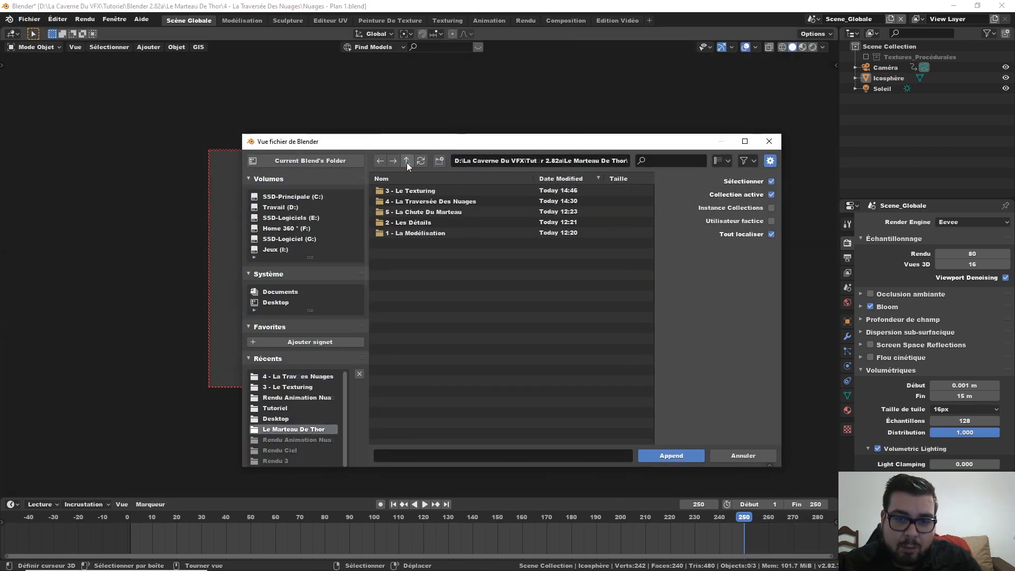
pyautogui.click(420, 192)
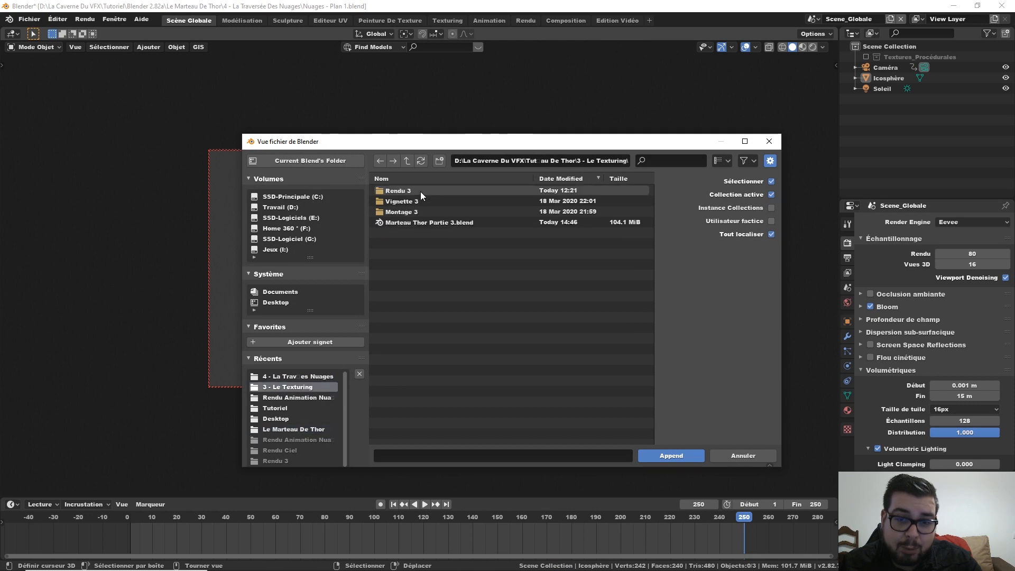
pyautogui.click(448, 223)
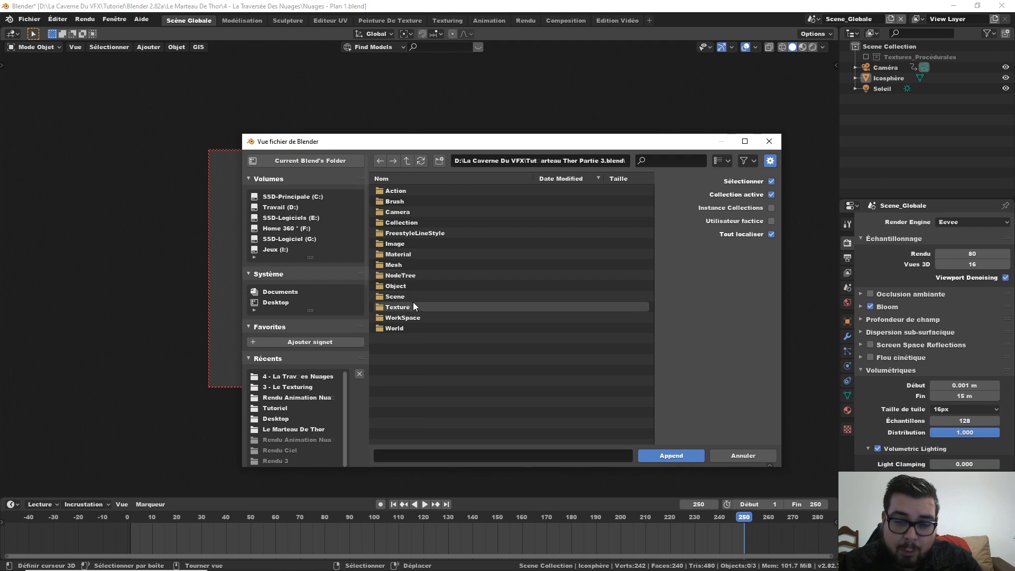
pyautogui.click(403, 285)
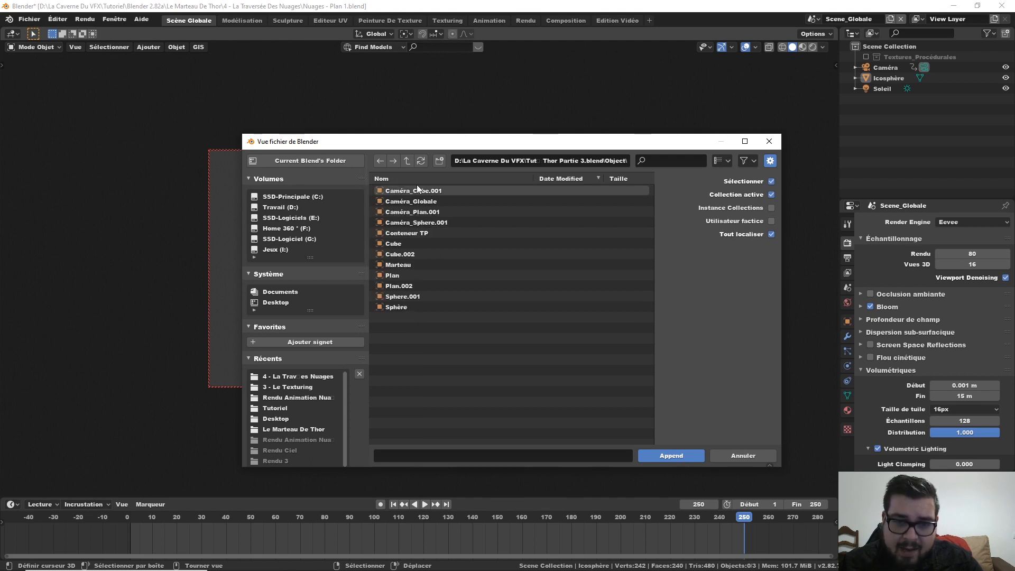
pyautogui.click(408, 264)
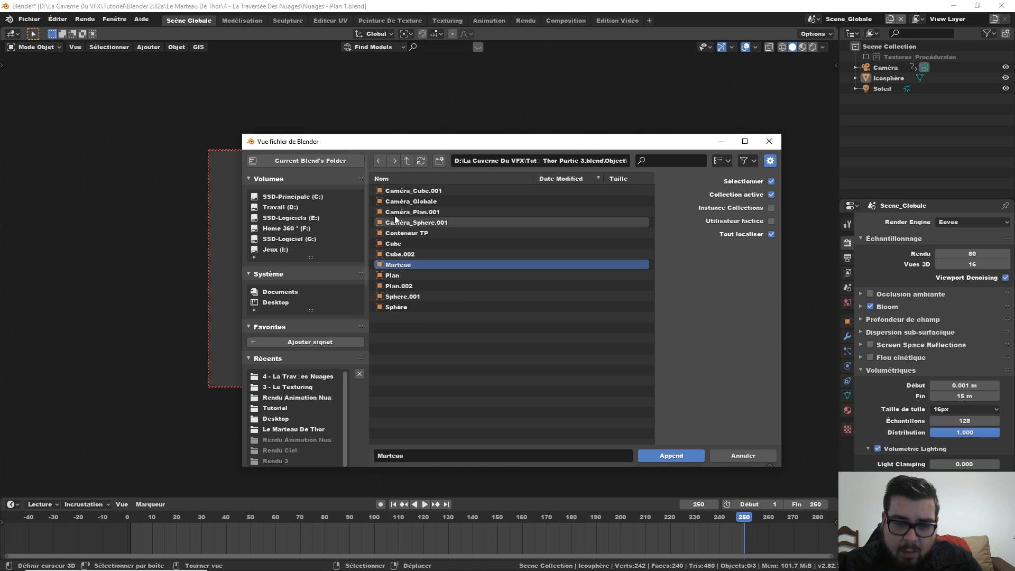
pyautogui.doubleClick(402, 264)
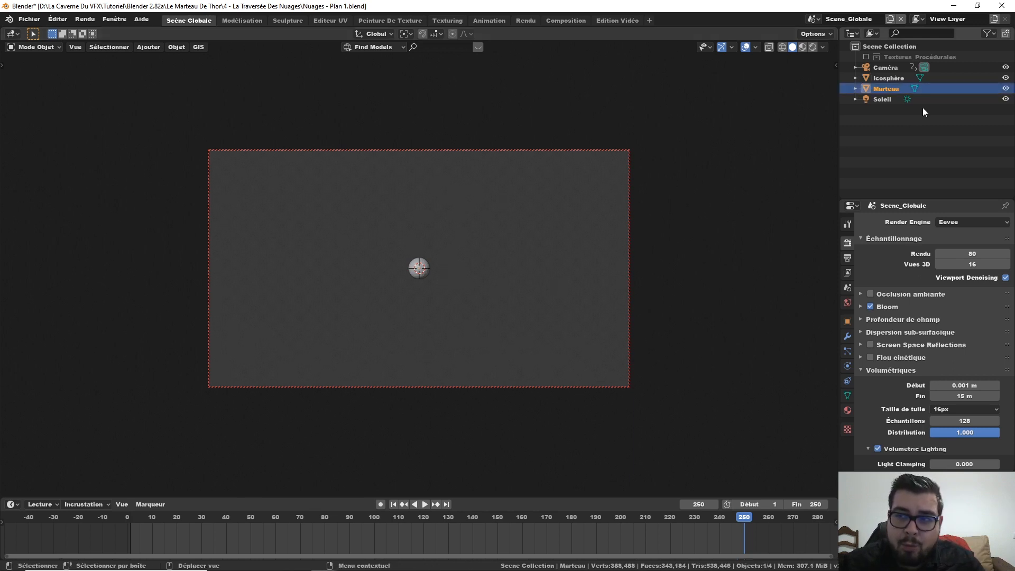
# Snap the appended Marteau object to the 3D cursor
pyautogui.rightClick(889, 90)
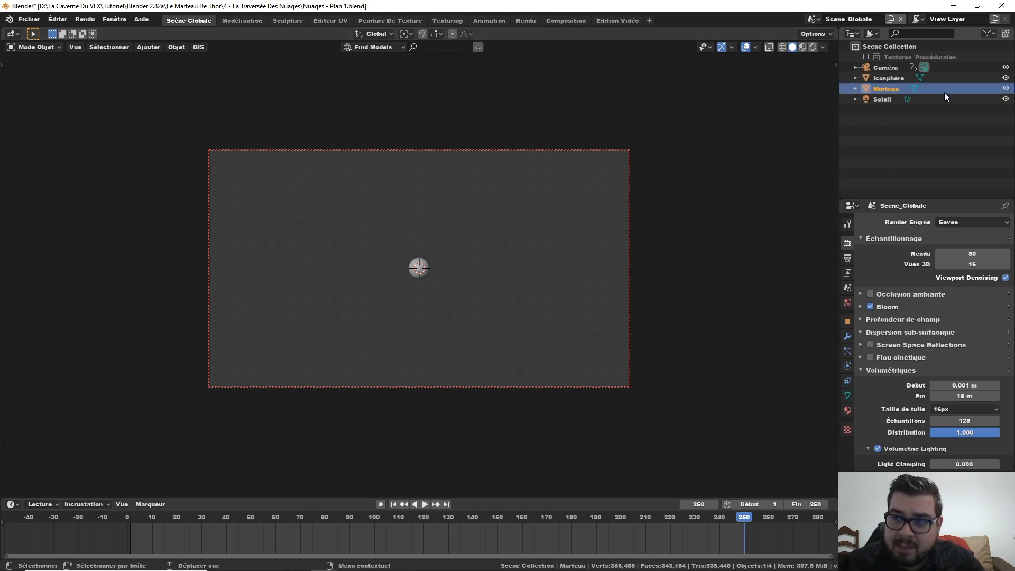
pyautogui.rightClick(889, 88)
pyautogui.click(863, 130)
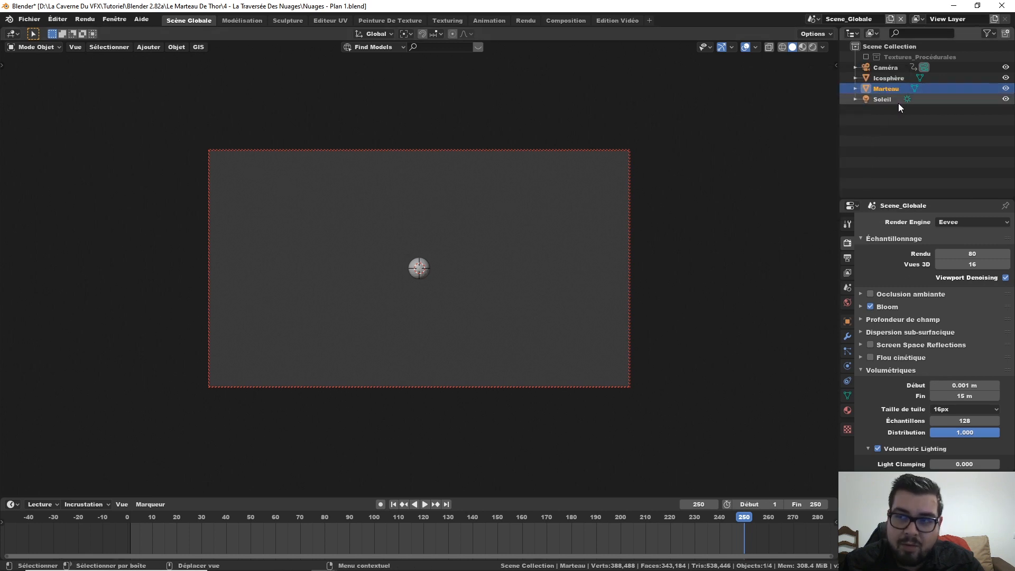
pyautogui.click(177, 47)
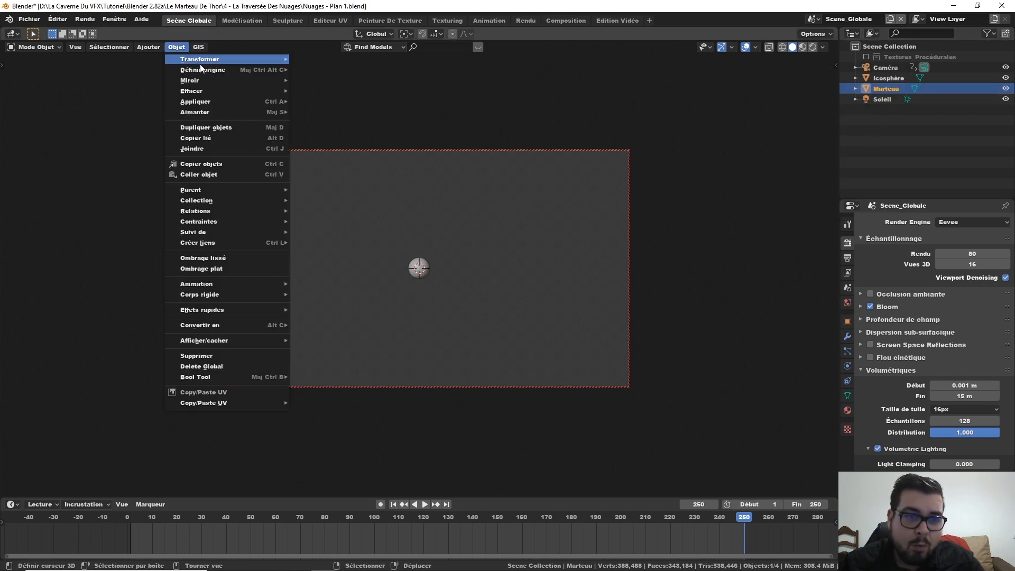
pyautogui.moveTo(213, 112)
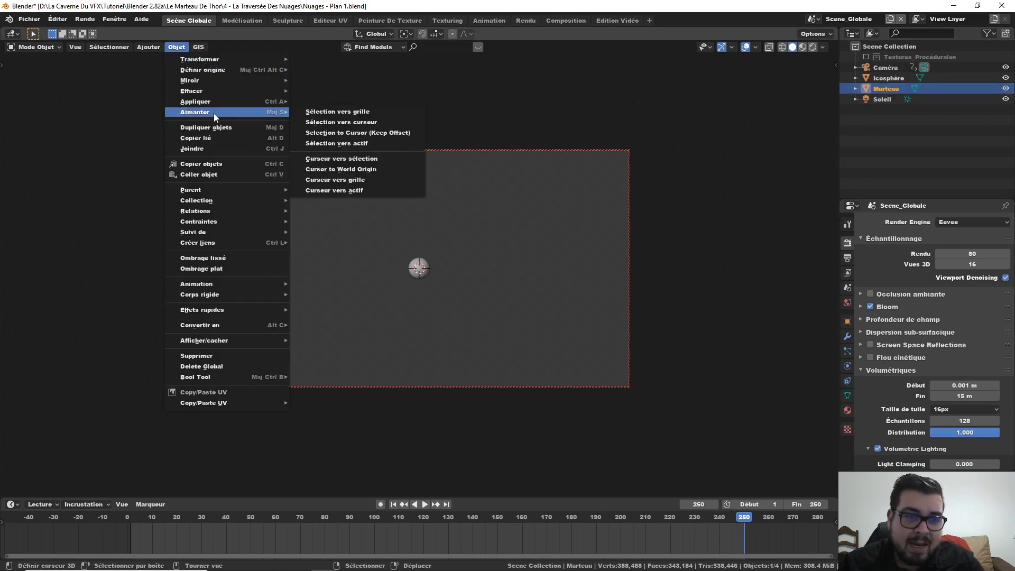
pyautogui.click(353, 122)
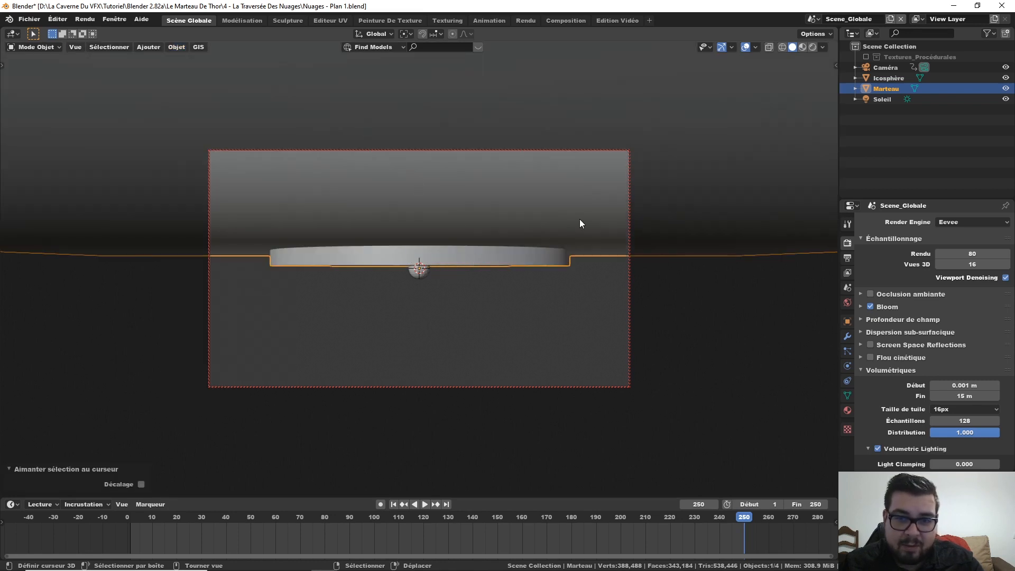
# Scale the hammer down uniformly to about 0.22 and display its transform values
pyautogui.press('s')
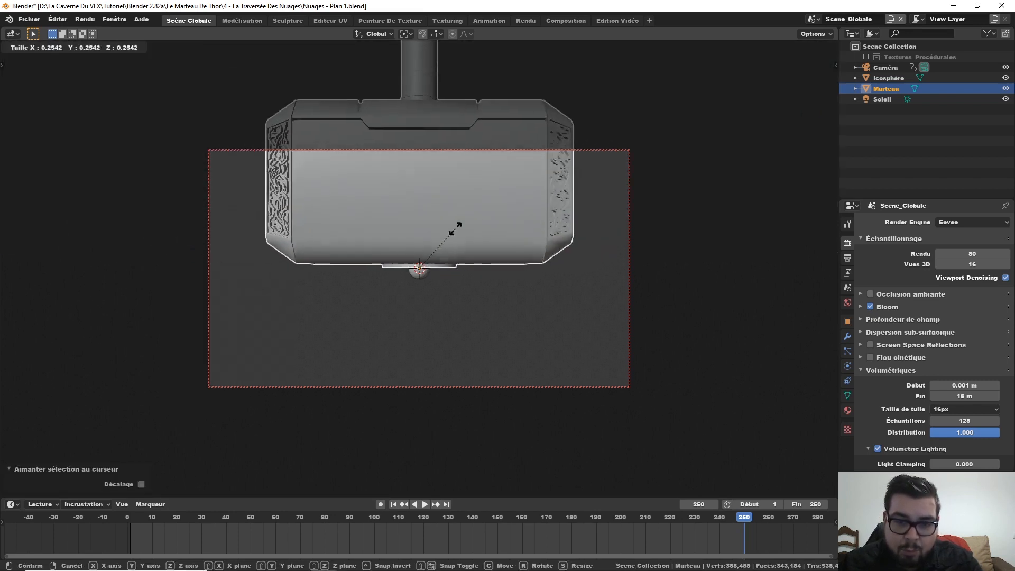
pyautogui.click(417, 220)
pyautogui.press('n')
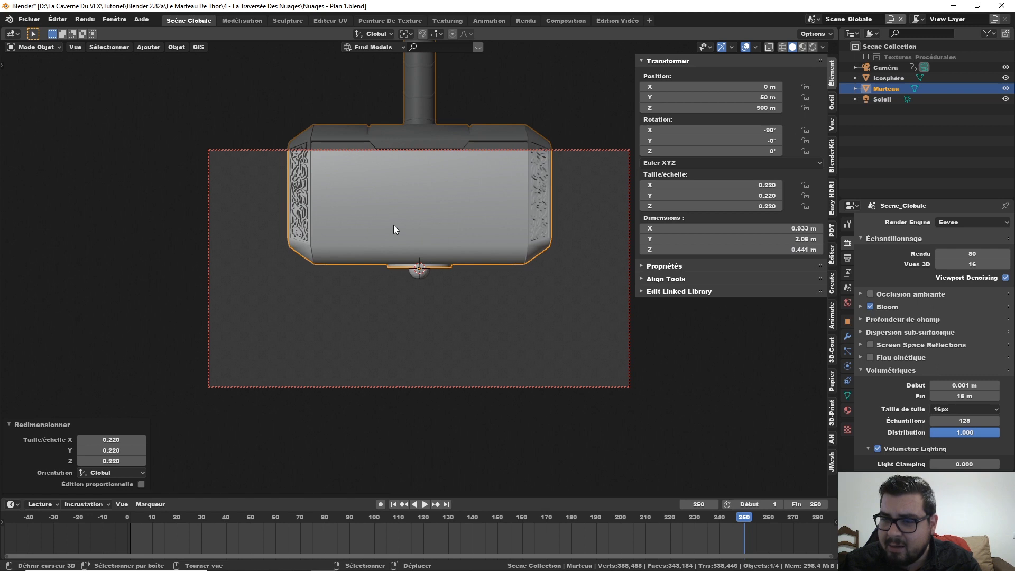
pyautogui.press('n')
pyautogui.press('n')
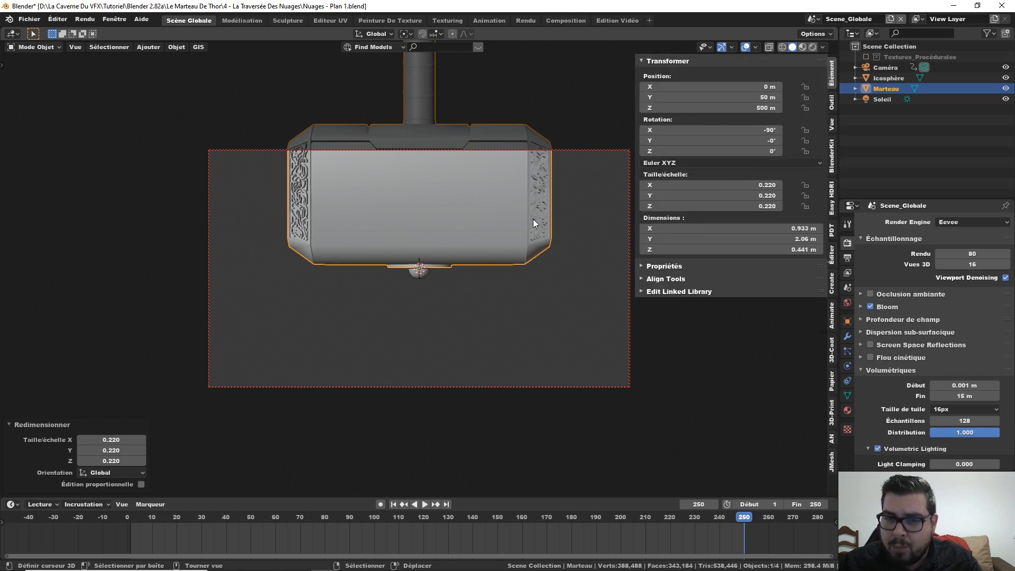
pyautogui.press('n')
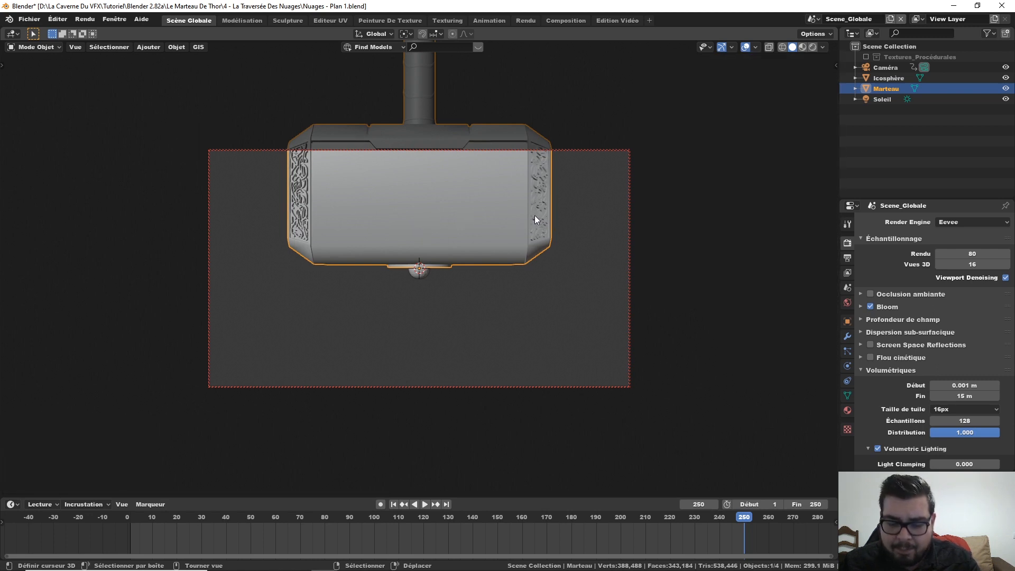
pyautogui.press('n')
# Shrink the hammer to a scale of about 0.027 and lower it about 0.0285 m along Z to centre its head on the icosphere
pyautogui.press('s')
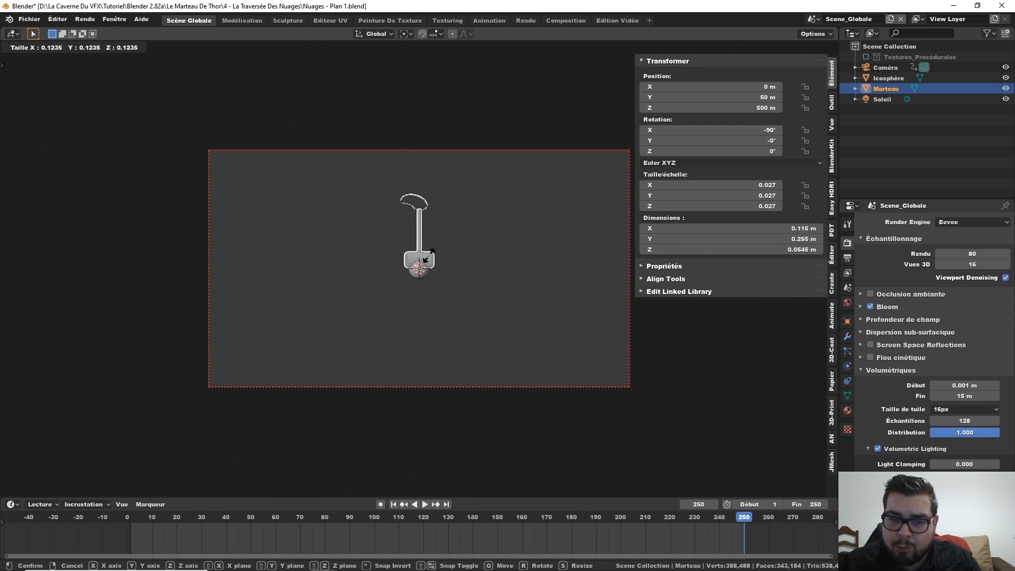
pyautogui.click(429, 257)
pyautogui.press('g')
pyautogui.press('z')
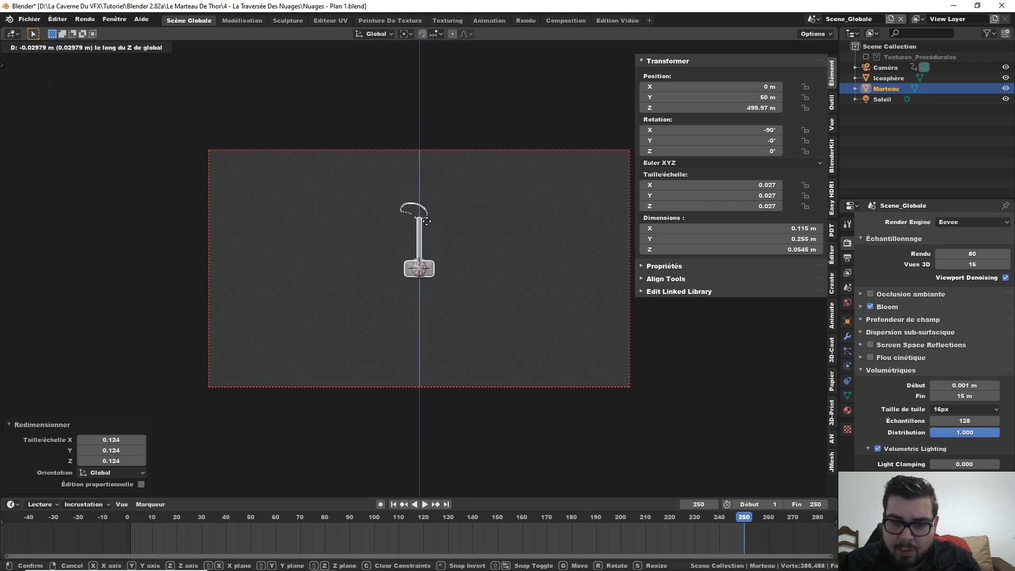
pyautogui.click(427, 218)
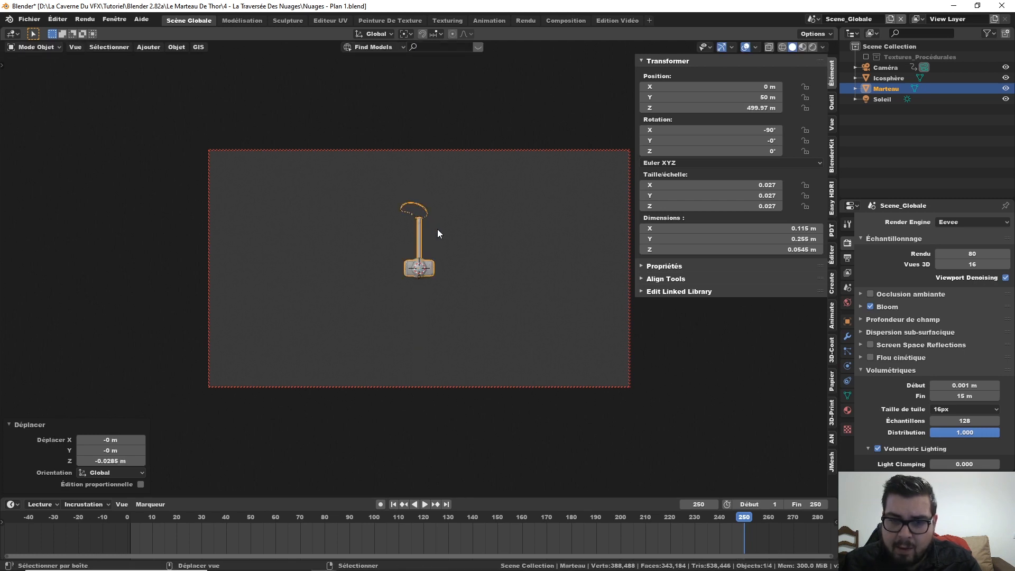
pyautogui.press('n')
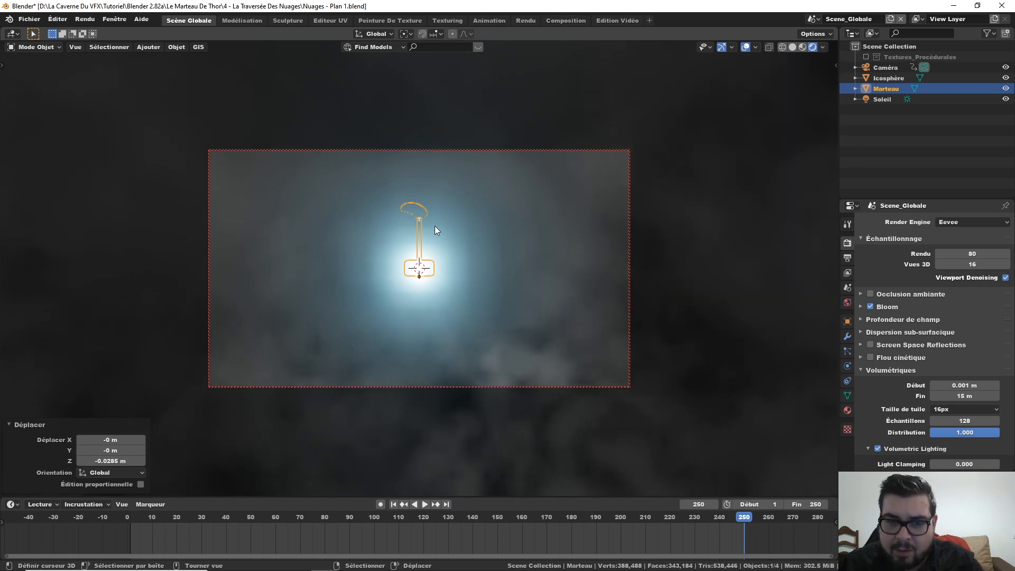
# Deselect everything and temporarily hide the Icosphère to examine the hammer in the rendered clouds, ending with the sphere shown again
pyautogui.press('a')
pyautogui.click(440, 171)
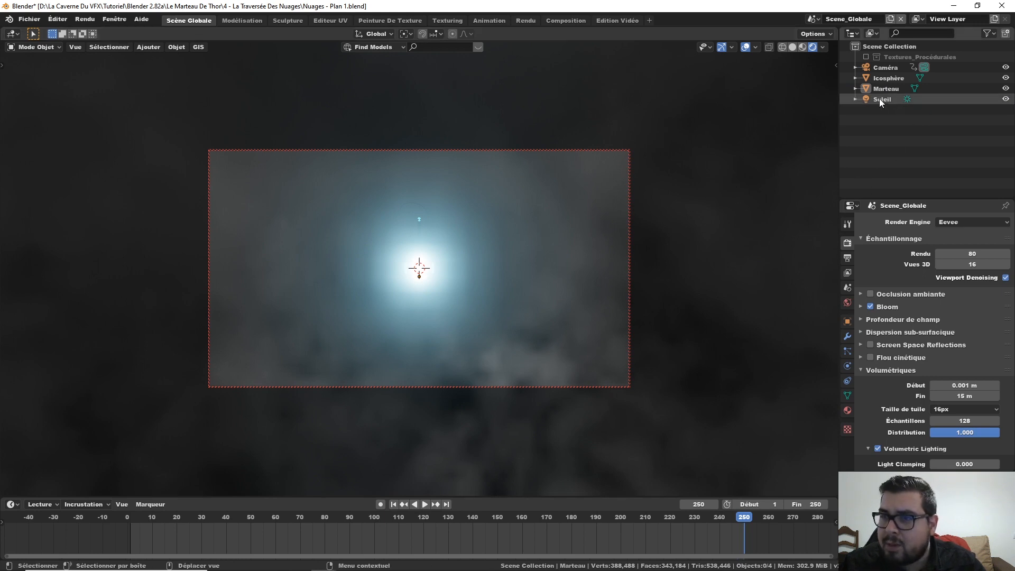
pyautogui.click(1007, 78)
pyautogui.press('KP_0')
pyautogui.press('KP_0')
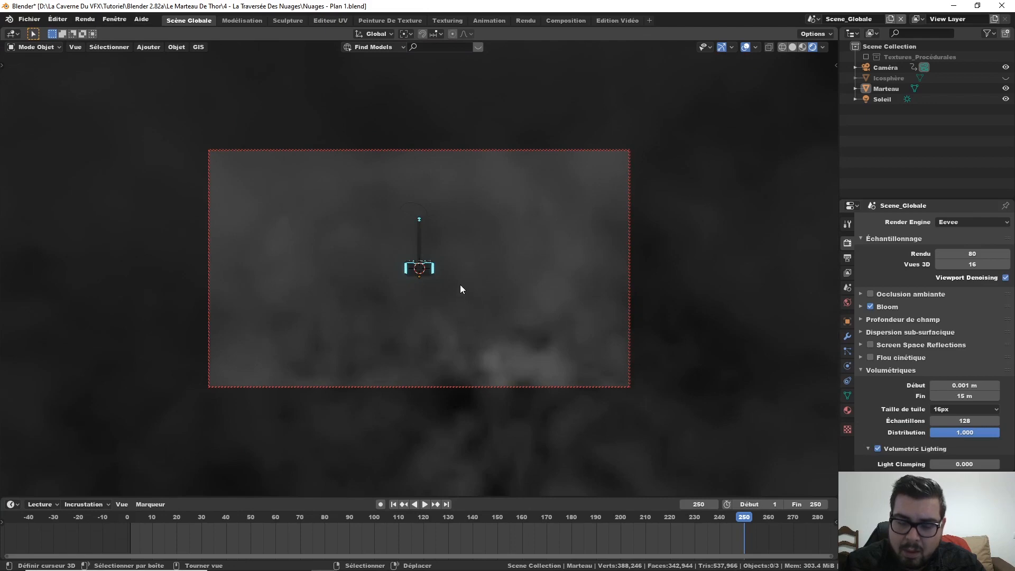
pyautogui.keyDown('ctrl'); pyautogui.moveTo(460, 285); pyautogui.dragTo(511, 336, button='middle'); pyautogui.keyUp('ctrl')
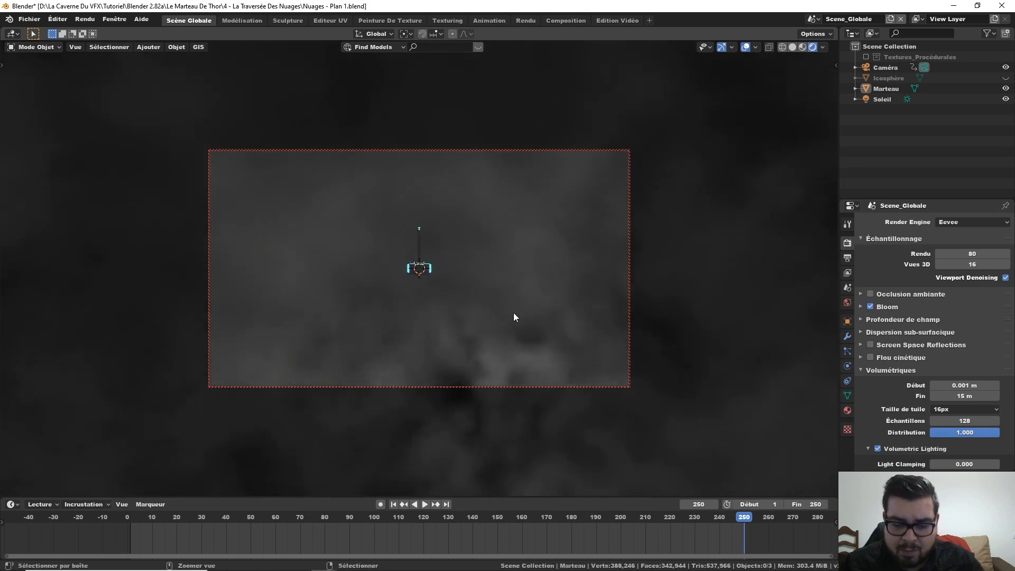
pyautogui.hotkey('alt', 'h')
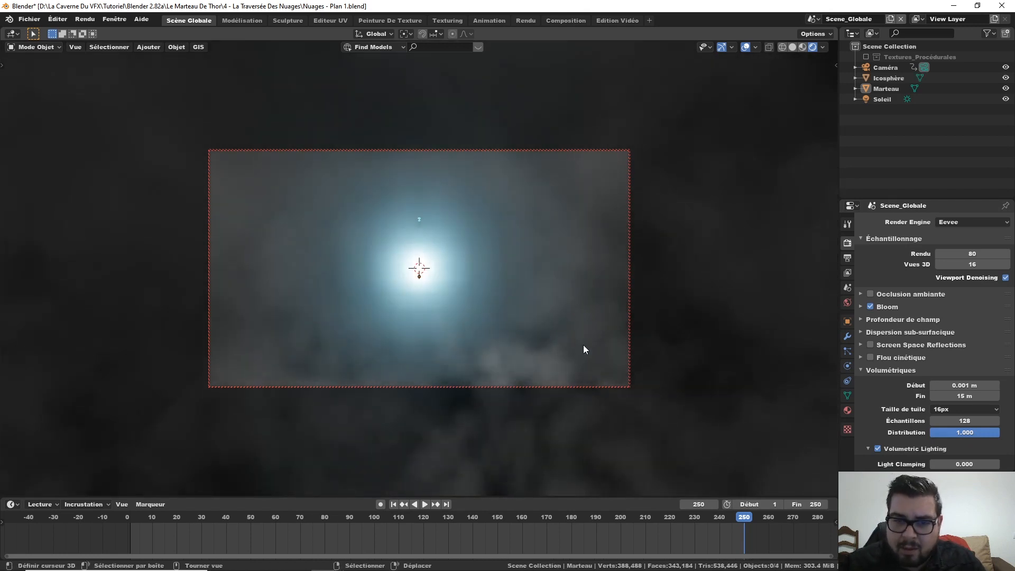
# Select the Marteau object, choose its Rune_Emission material and expand the Émission shader settings
pyautogui.click(896, 79)
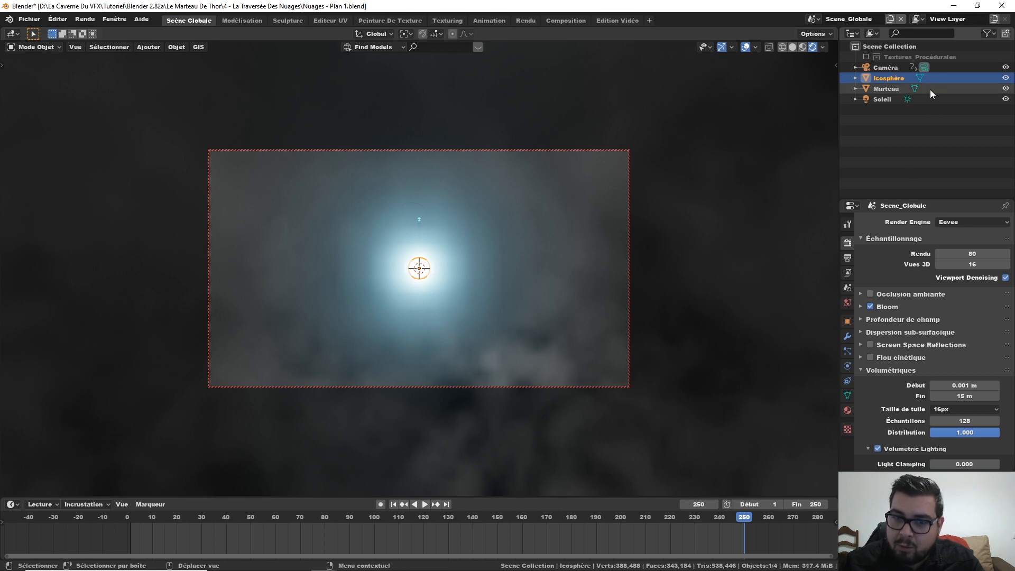
pyautogui.click(855, 88)
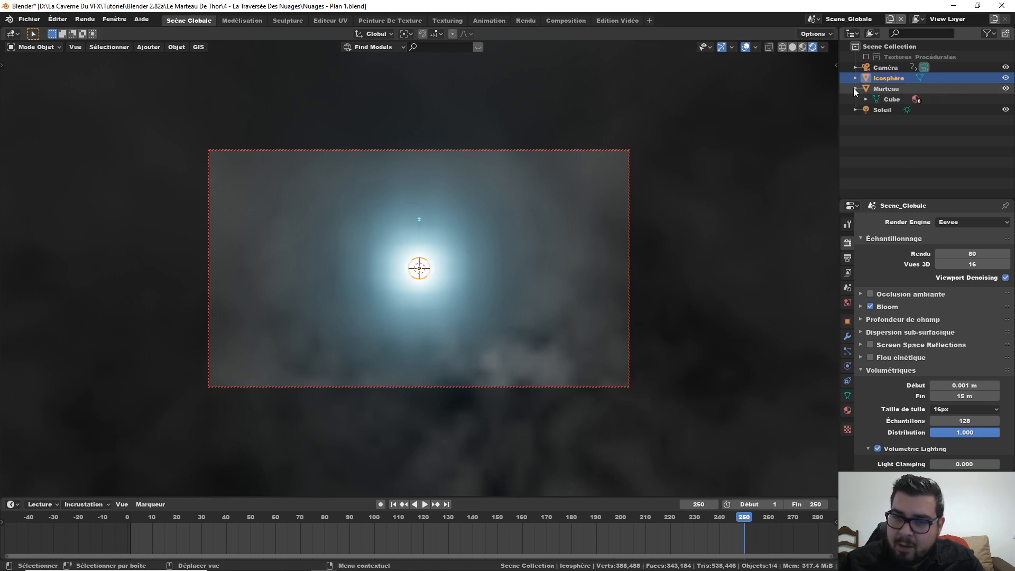
pyautogui.click(855, 89)
pyautogui.click(885, 88)
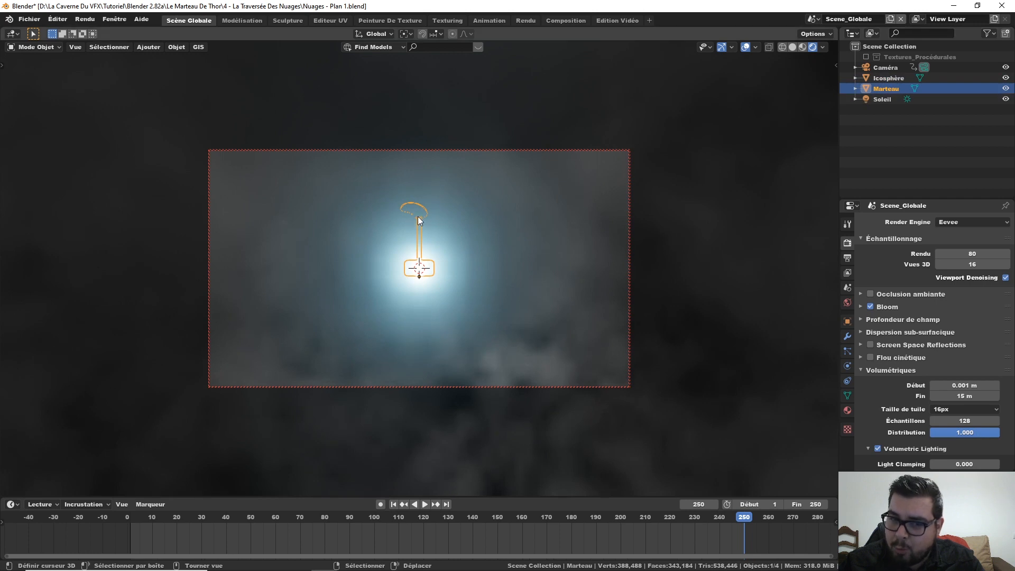
pyautogui.click(846, 410)
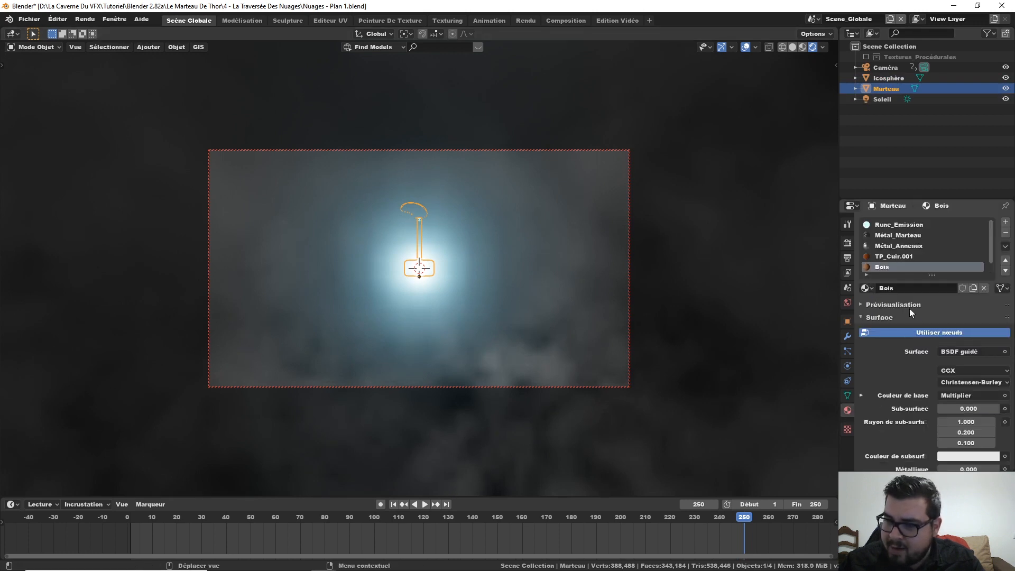
pyautogui.click(901, 226)
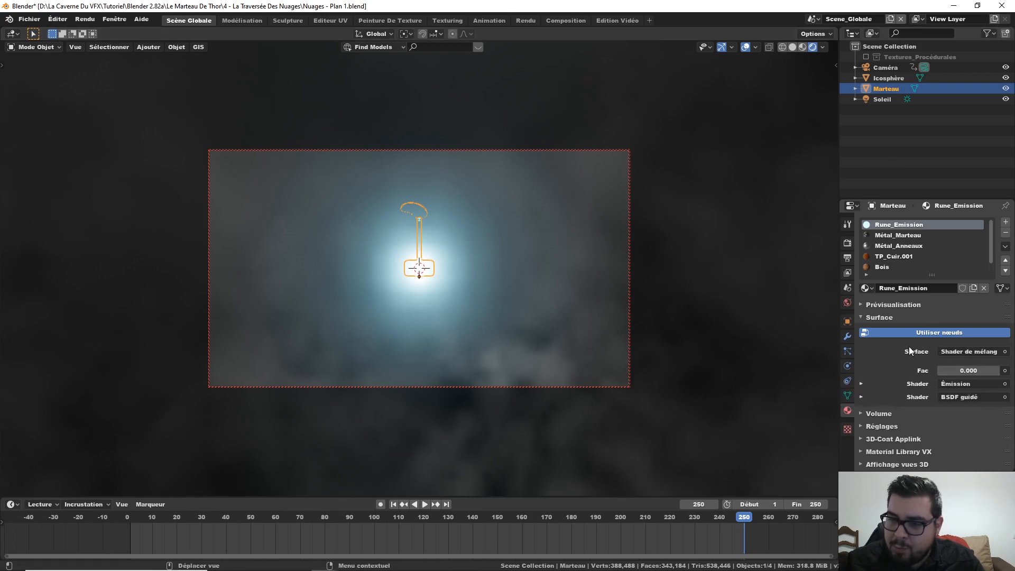
pyautogui.click(861, 383)
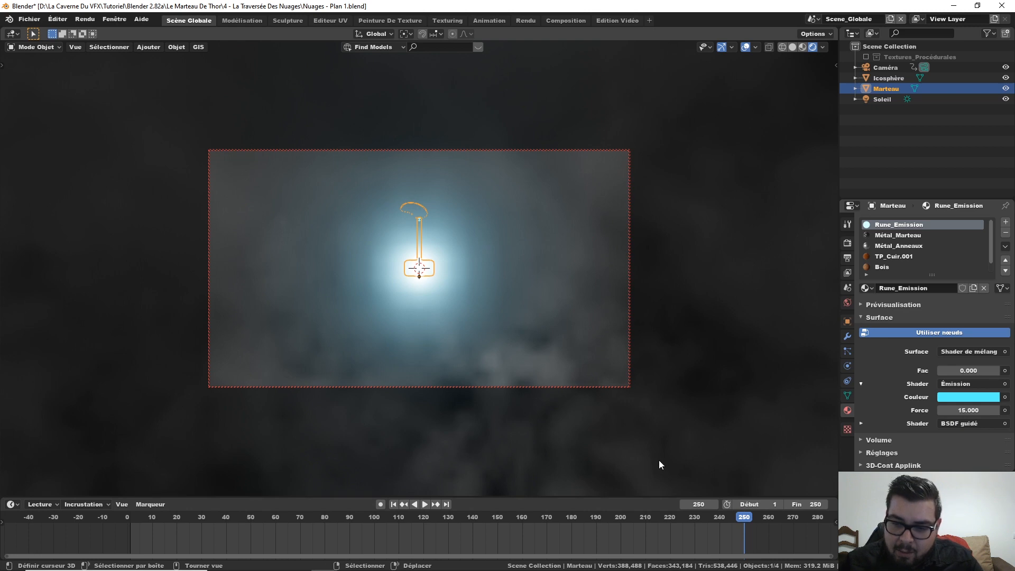
# Set the scene's frame range to start at 250 and end at 500, and bring that range into view
pyautogui.click(799, 504)
pyautogui.write('500')
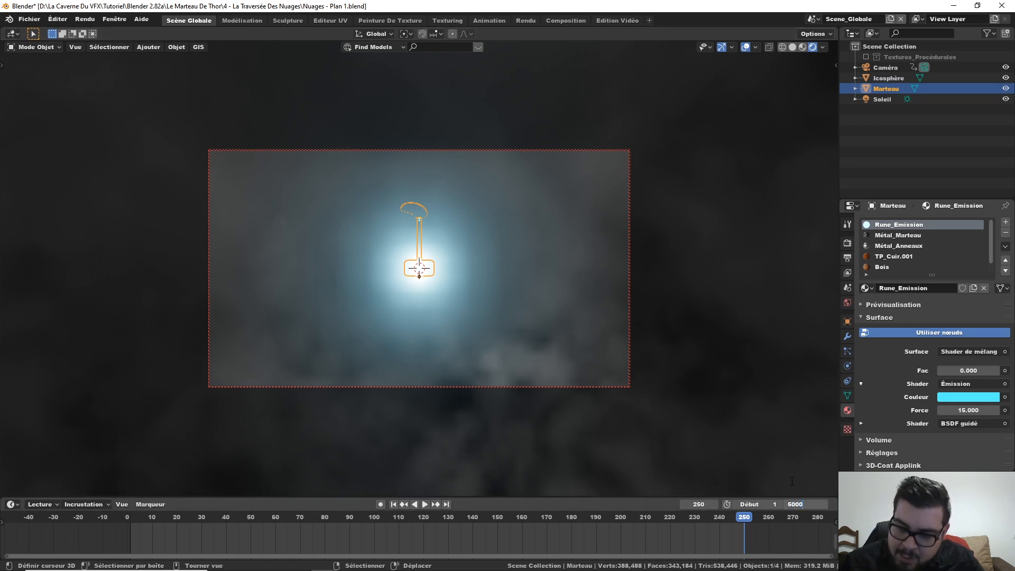
pyautogui.press('Return')
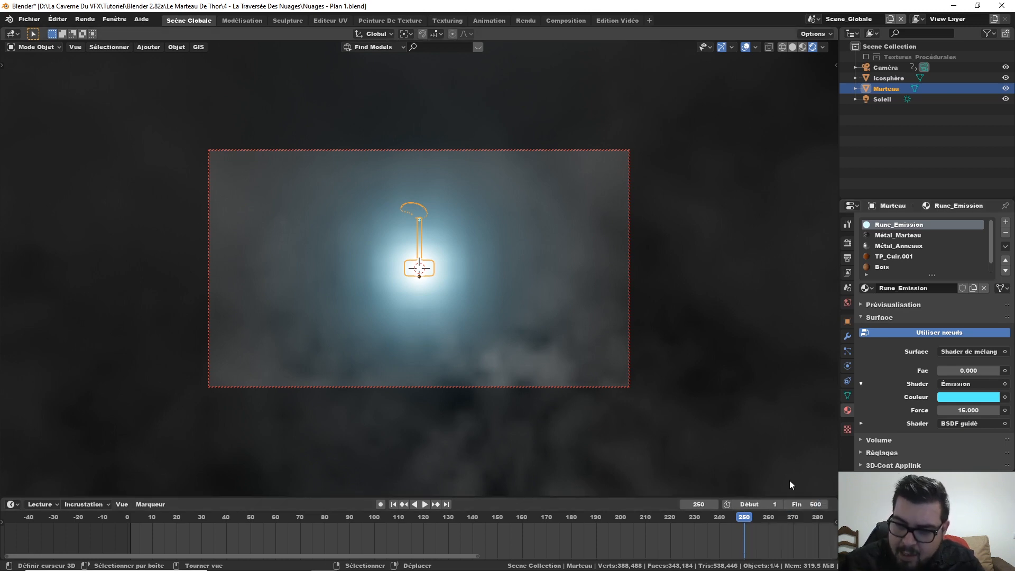
pyautogui.click(762, 505)
pyautogui.write('250')
pyautogui.press('Return')
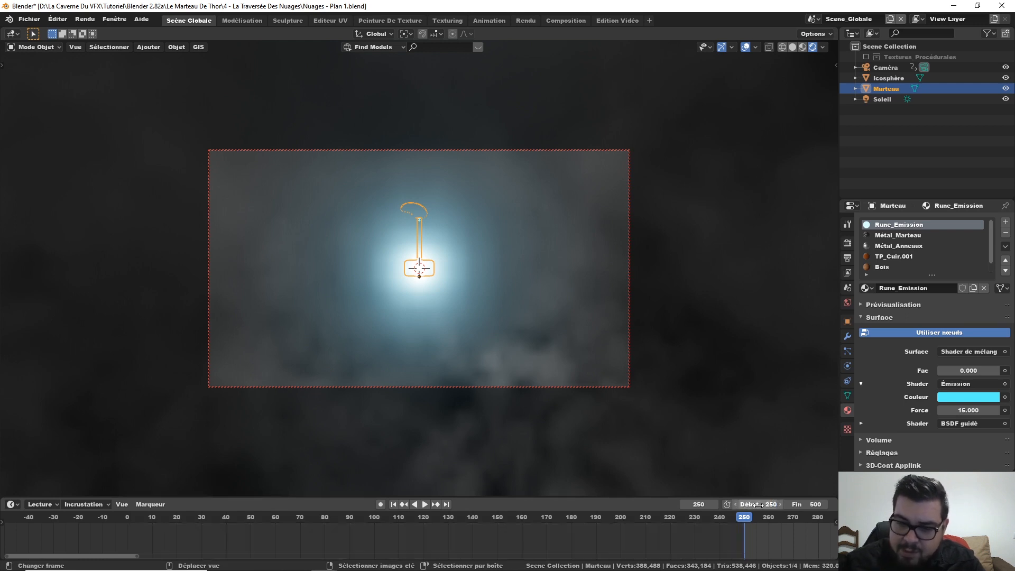
pyautogui.moveTo(669, 537); pyautogui.dragTo(70, 526, button='middle')
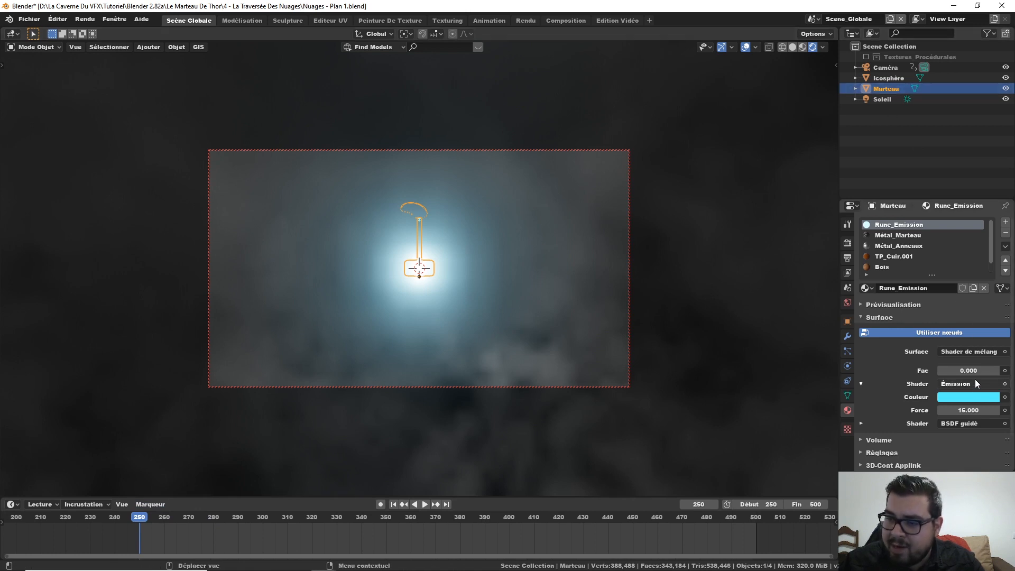
# Set the Rune_Emission force to 0 and insert a keyframe for it at frame 250
pyautogui.click(965, 410)
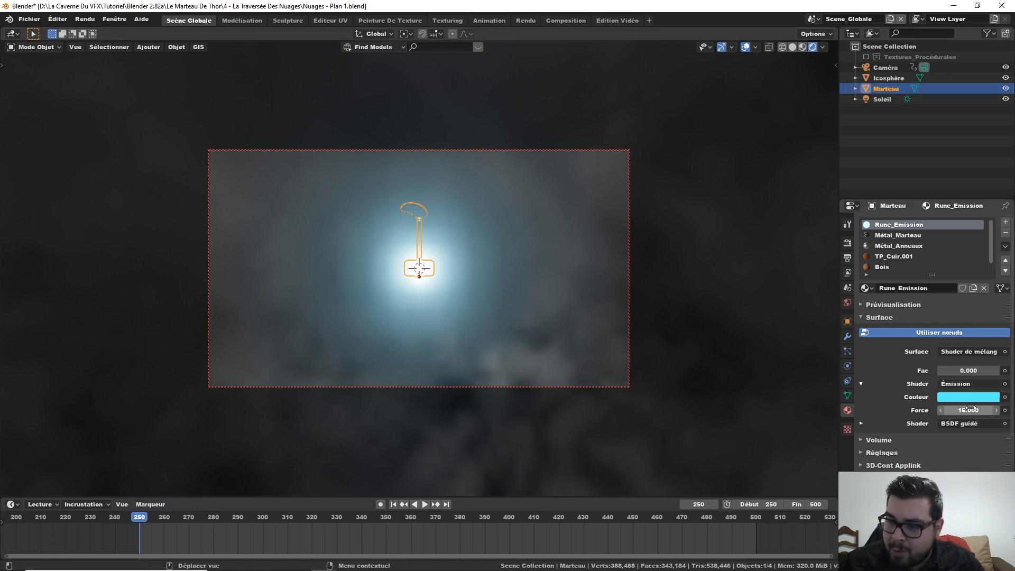
pyautogui.write('15.0')
pyautogui.press('Return')
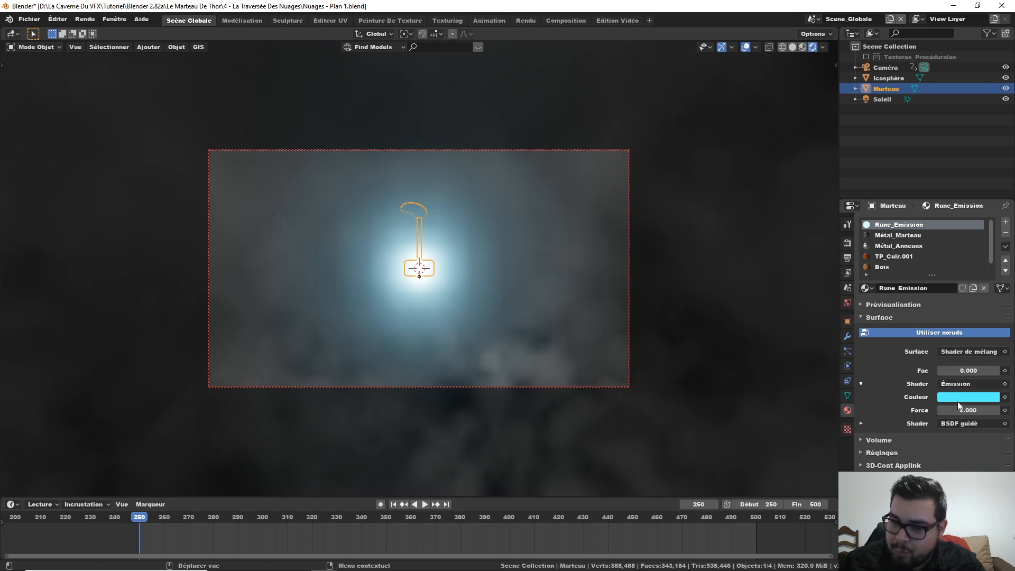
pyautogui.rightClick(964, 411)
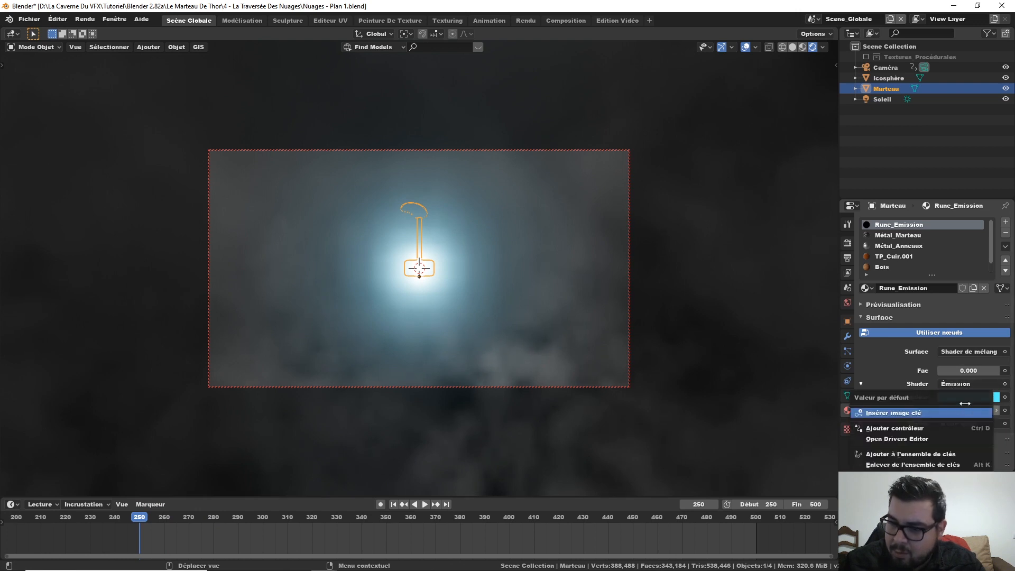
pyautogui.click(928, 413)
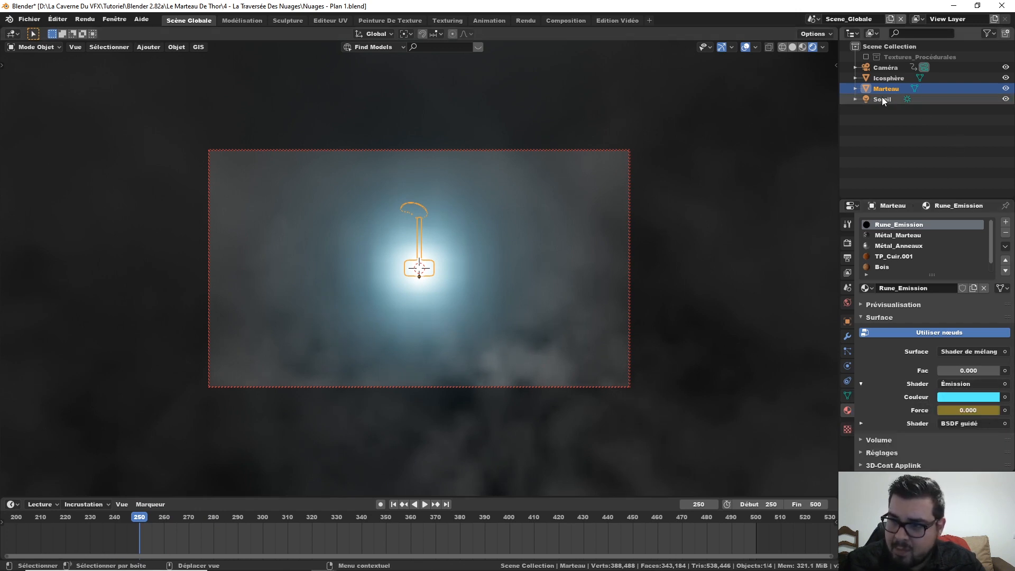
# Select the Icosphère and replace the keyframe on its Emission force at frame 250, keeping the value 1000
pyautogui.click(891, 78)
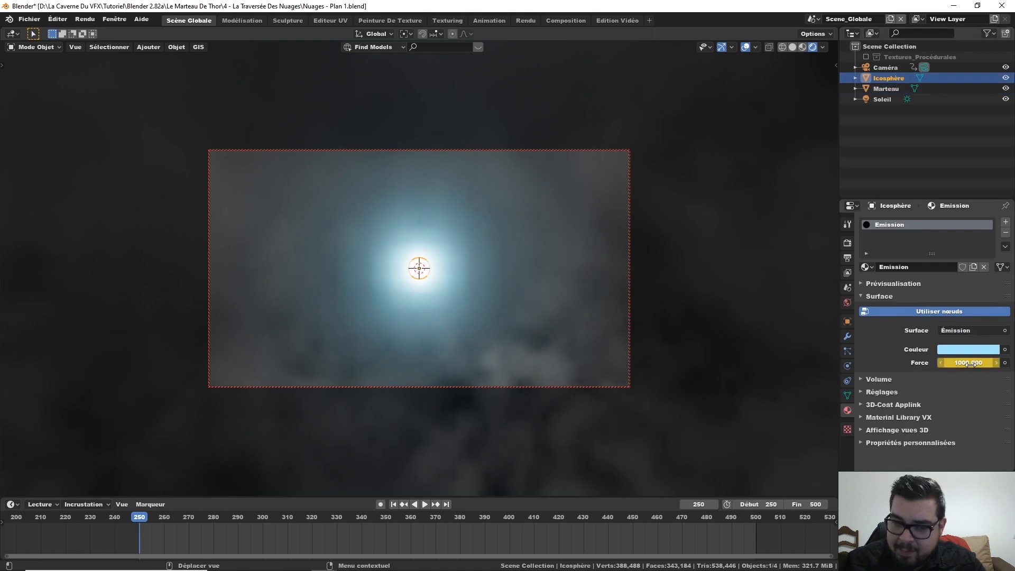
pyautogui.rightClick(971, 365)
pyautogui.click(964, 366)
pyautogui.rightClick(964, 365)
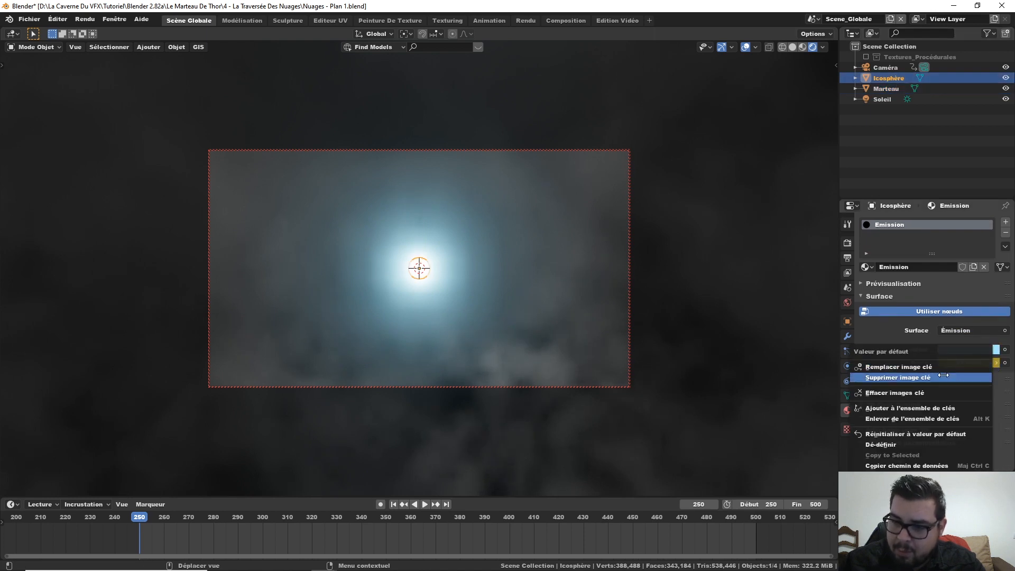
pyautogui.click(950, 366)
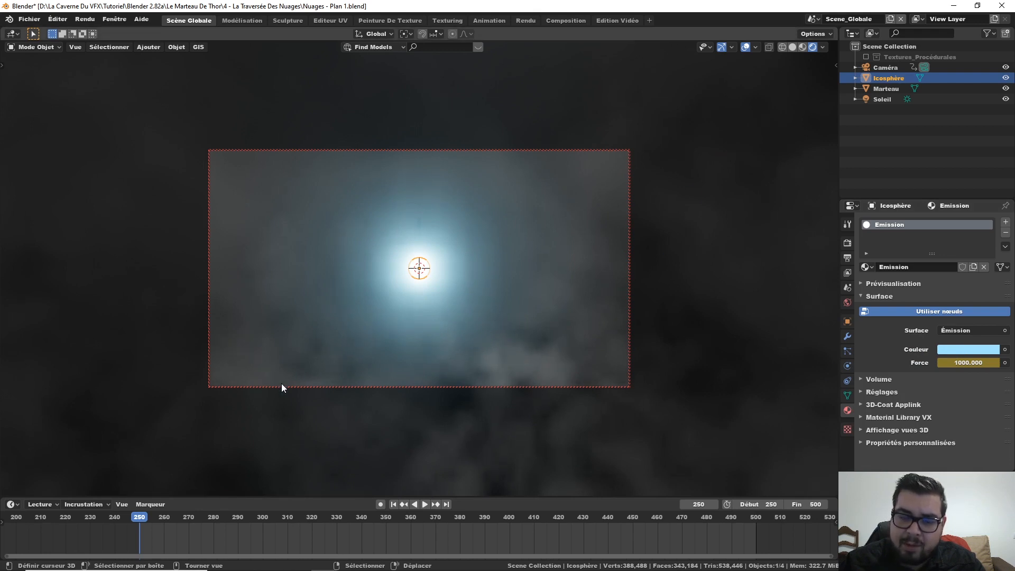
# Select the camera and display its transform values
pyautogui.click(602, 150)
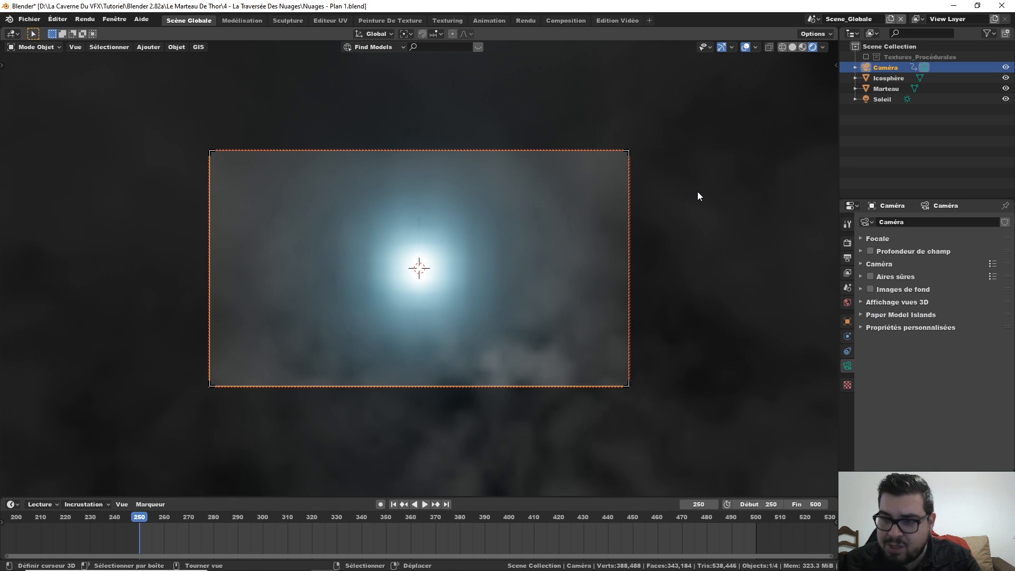
pyautogui.press('g')
pyautogui.press('Escape')
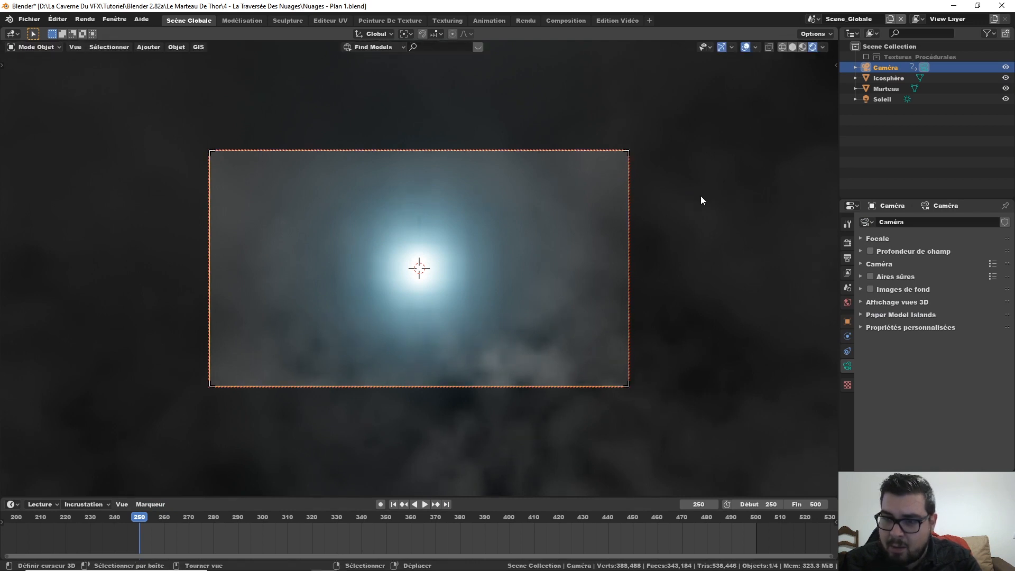
pyautogui.press('n')
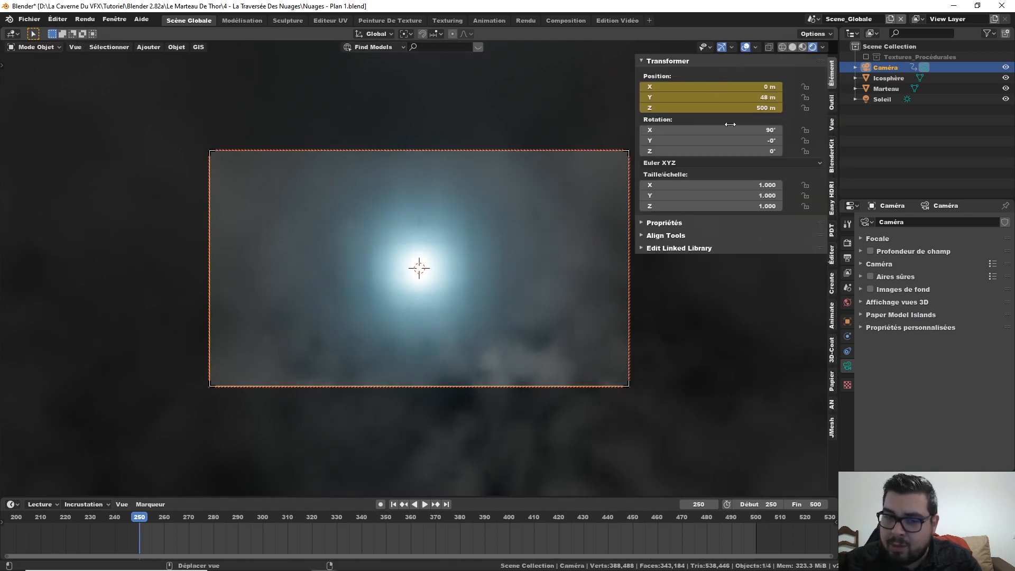
pyautogui.rightClick(714, 100)
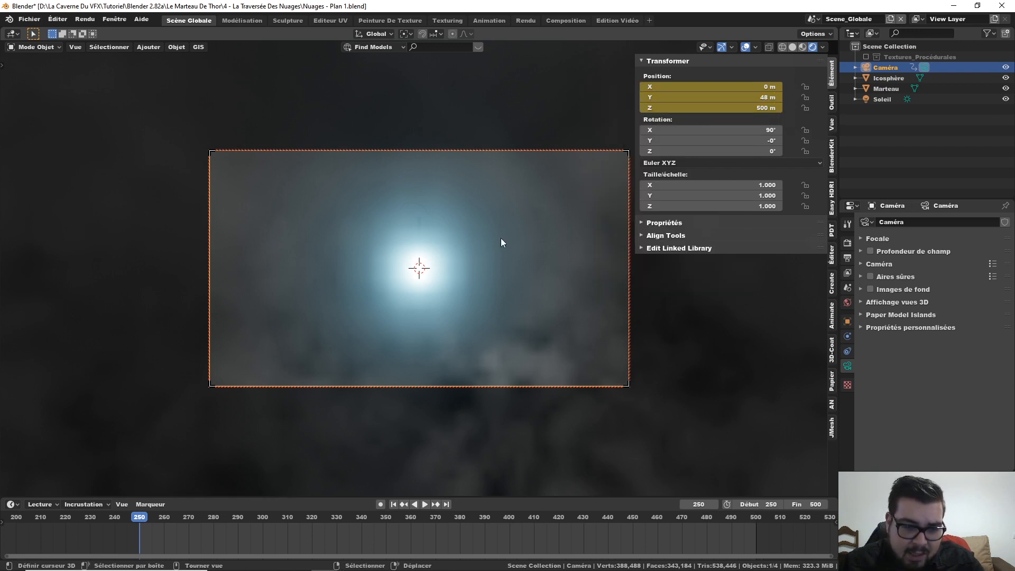
# Go to frame 300, advance the camera to about 49.37 m along Y and raise it to about 500.11 m in Z
pyautogui.press('space')
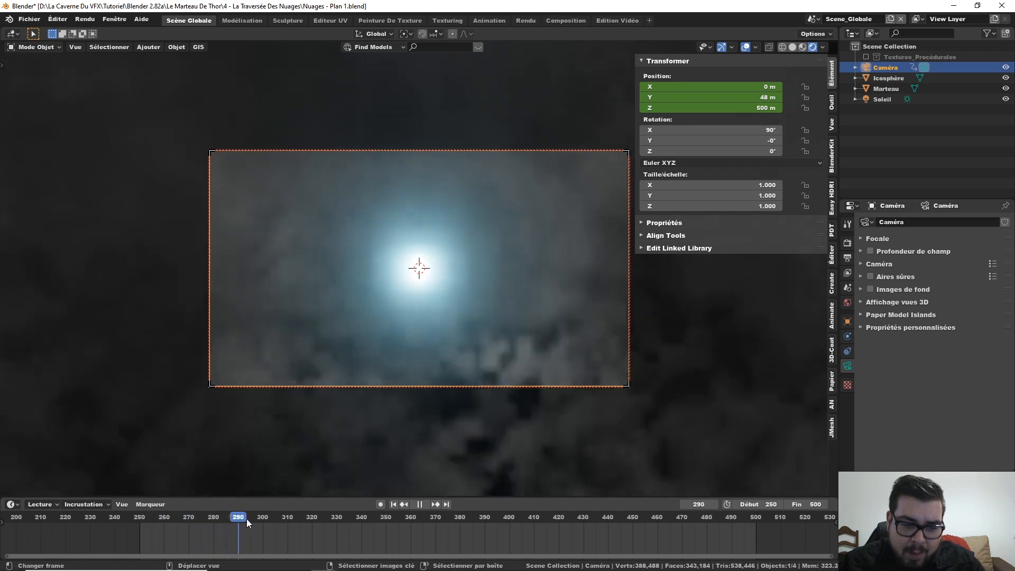
pyautogui.press('space')
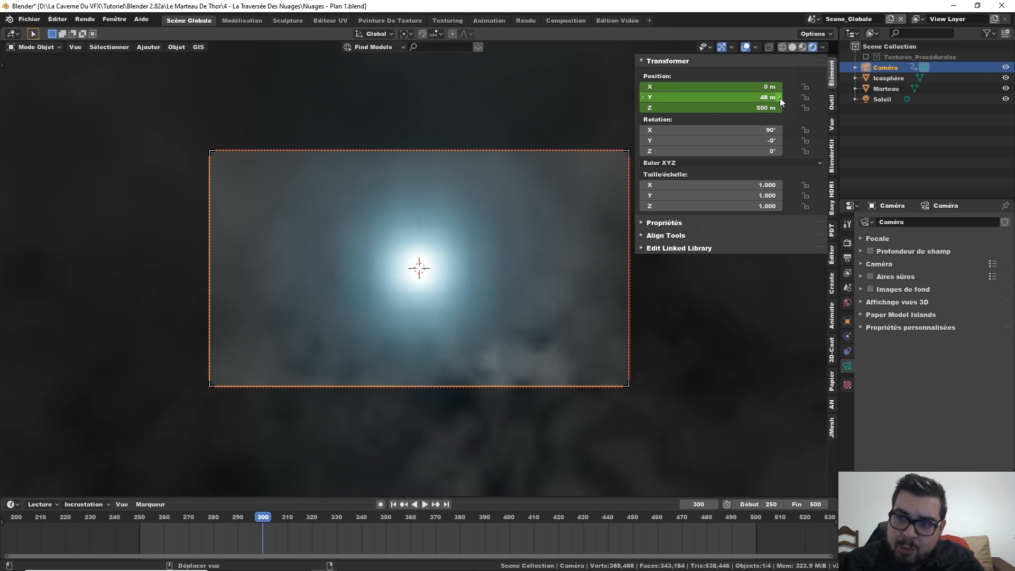
pyautogui.moveTo(780, 97); pyautogui.dragTo(806, 98)
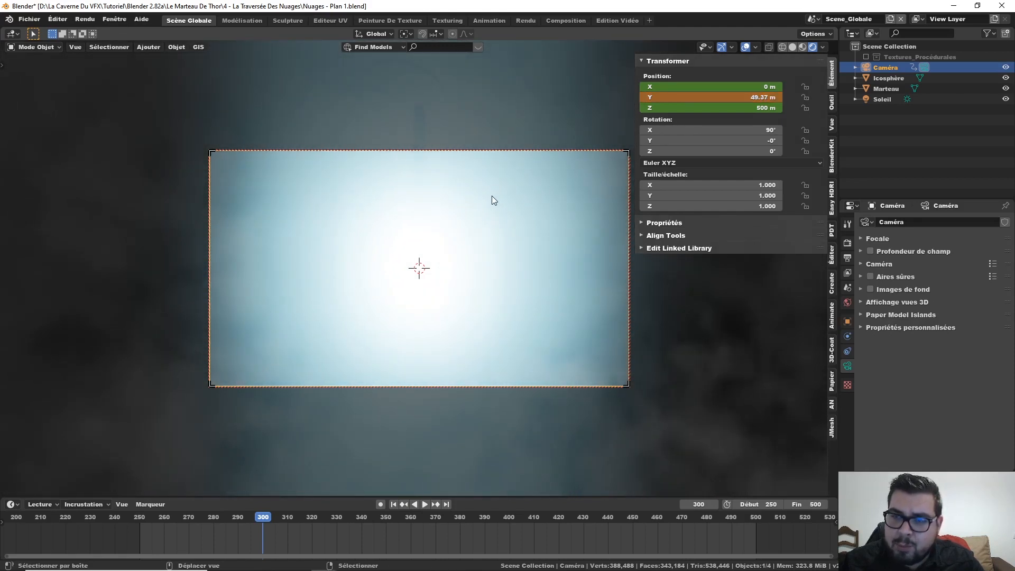
pyautogui.keyDown('shift'); pyautogui.moveTo(493, 198); pyautogui.dragTo(494, 261, button='middle'); pyautogui.keyUp('shift')
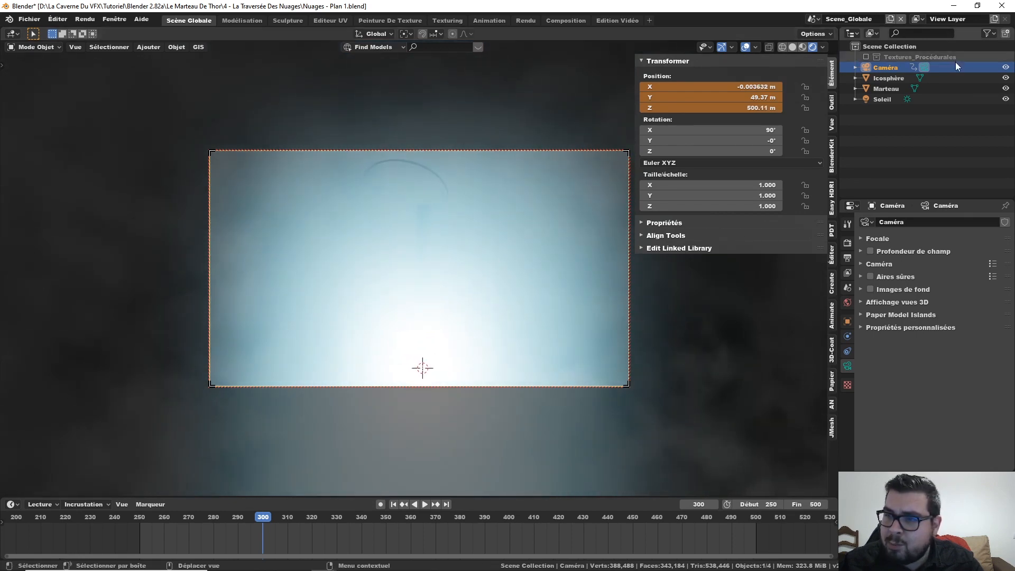
# Hide the Icosphère and reframe the camera on the whole hammer, at about 49.17 m in Y and 500.1 m in Z
pyautogui.click(1006, 78)
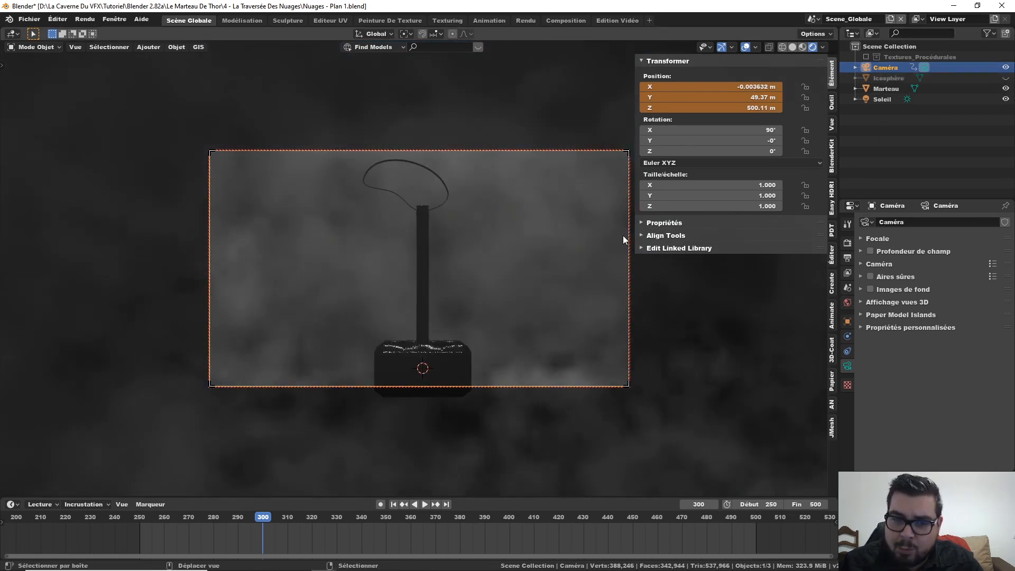
pyautogui.keyDown('shift'); pyautogui.moveTo(622, 236); pyautogui.dragTo(600, 220, button='middle'); pyautogui.keyUp('shift')
pyautogui.scroll(-2, 595, 224)
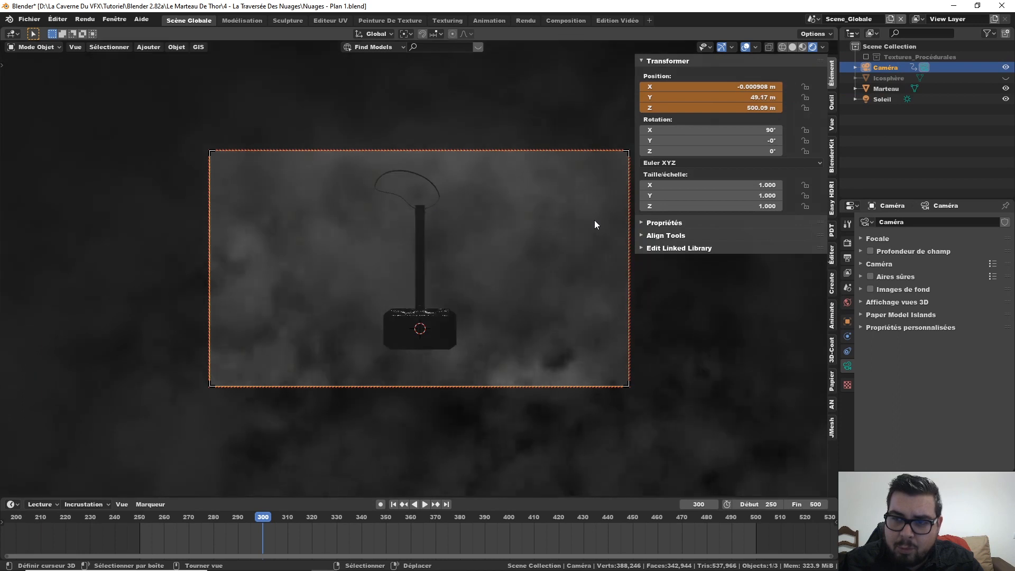
pyautogui.keyDown('shift'); pyautogui.moveTo(555, 224); pyautogui.dragTo(555, 230, button='middle'); pyautogui.keyUp('shift')
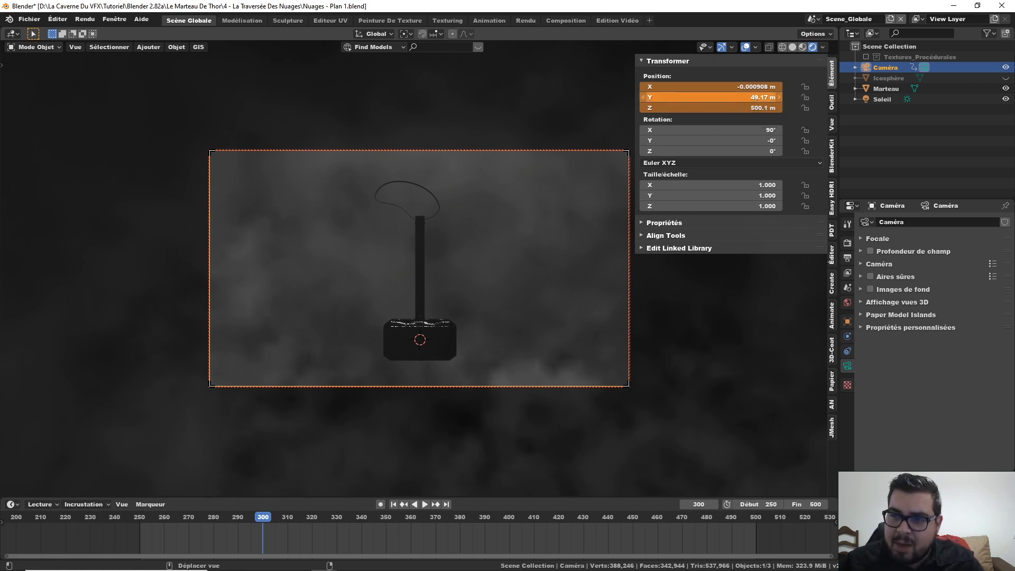
# Set the camera's Y position to 49.15 m and keyframe its position at frame 300
pyautogui.click(752, 99)
pyautogui.write('4')
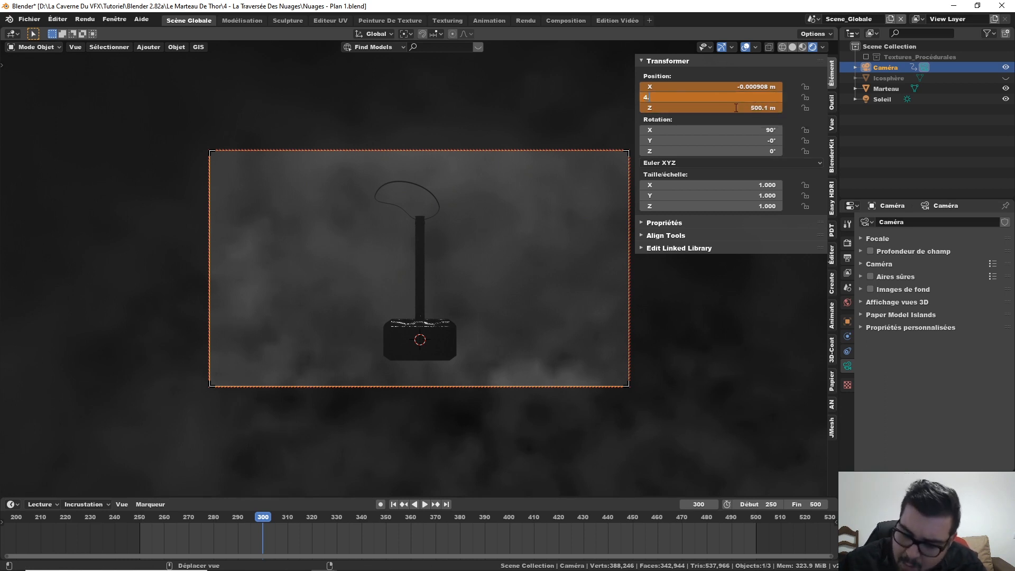
pyautogui.write('9.15')
pyautogui.press('Return')
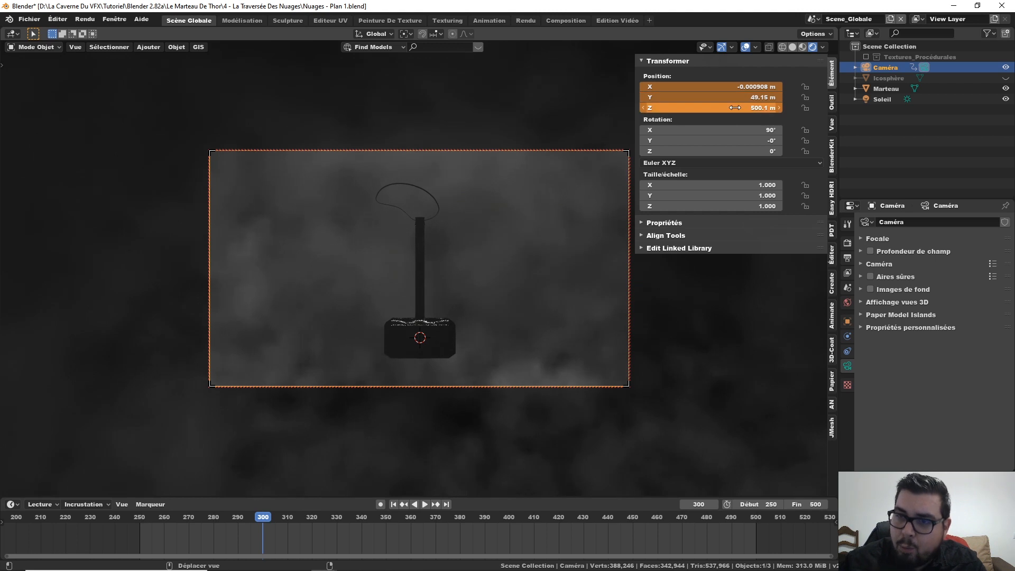
pyautogui.rightClick(751, 98)
pyautogui.click(750, 96)
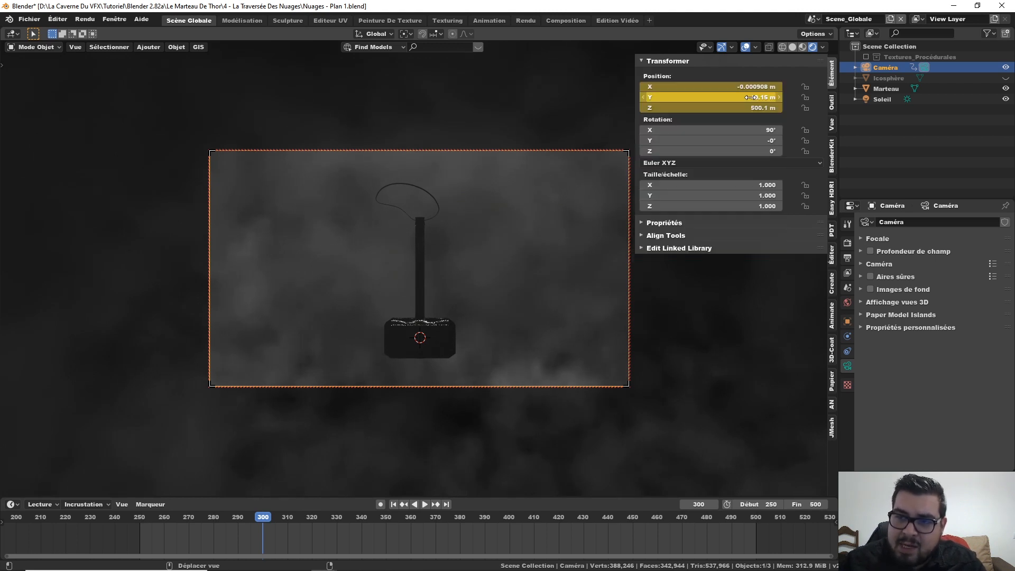
# Play the camera move from frame 250 past frame 300 and return to the start frame to check its keyed position
pyautogui.click(394, 503)
pyautogui.click(426, 504)
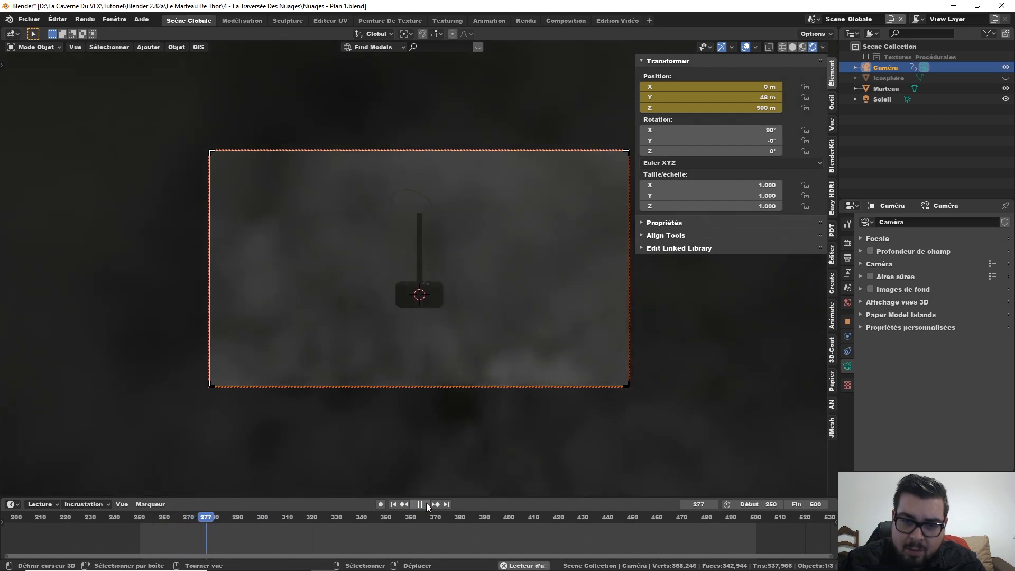
pyautogui.click(427, 504)
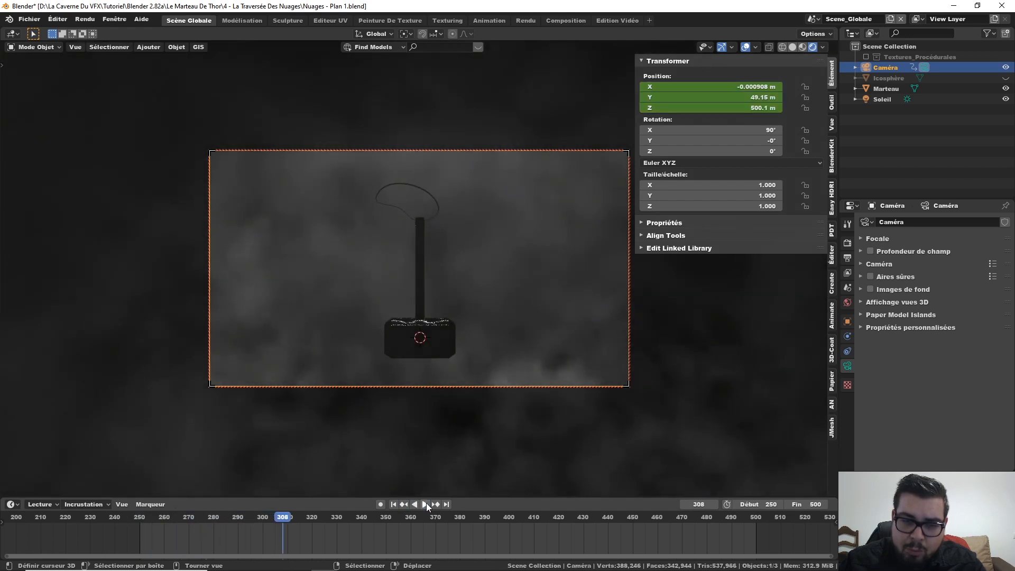
pyautogui.click(392, 503)
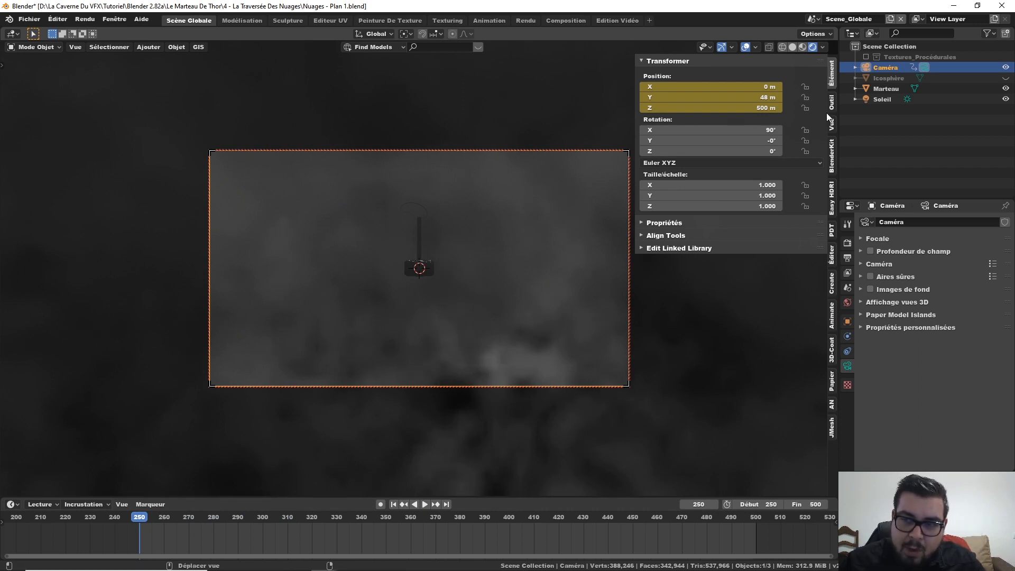
pyautogui.rightClick(744, 98)
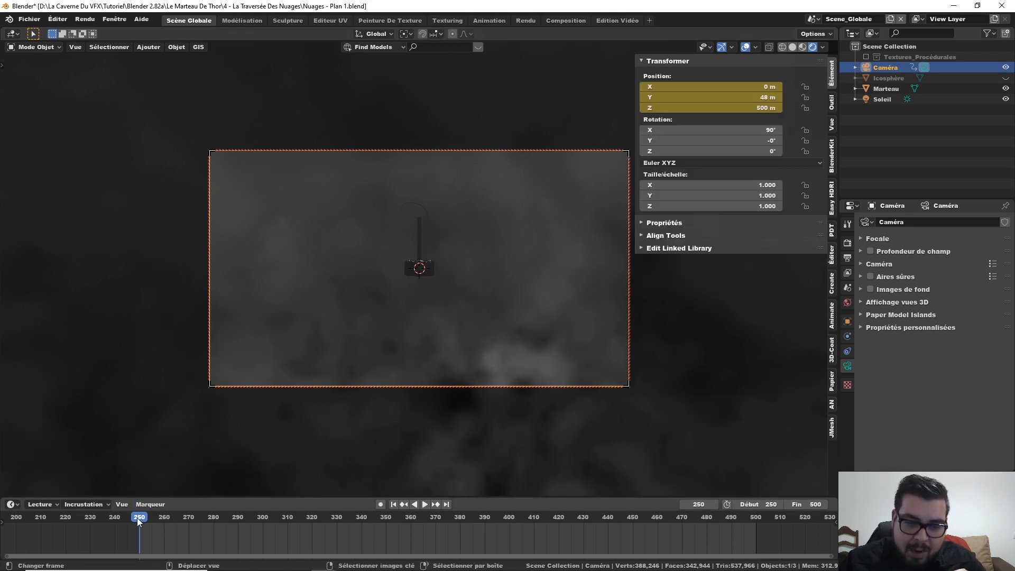
# Play the shot briefly, go to frame 300 and select the hammer (Marteau)
pyautogui.press('space')
pyautogui.moveTo(216, 516); pyautogui.dragTo(263, 513)
pyautogui.click(429, 330)
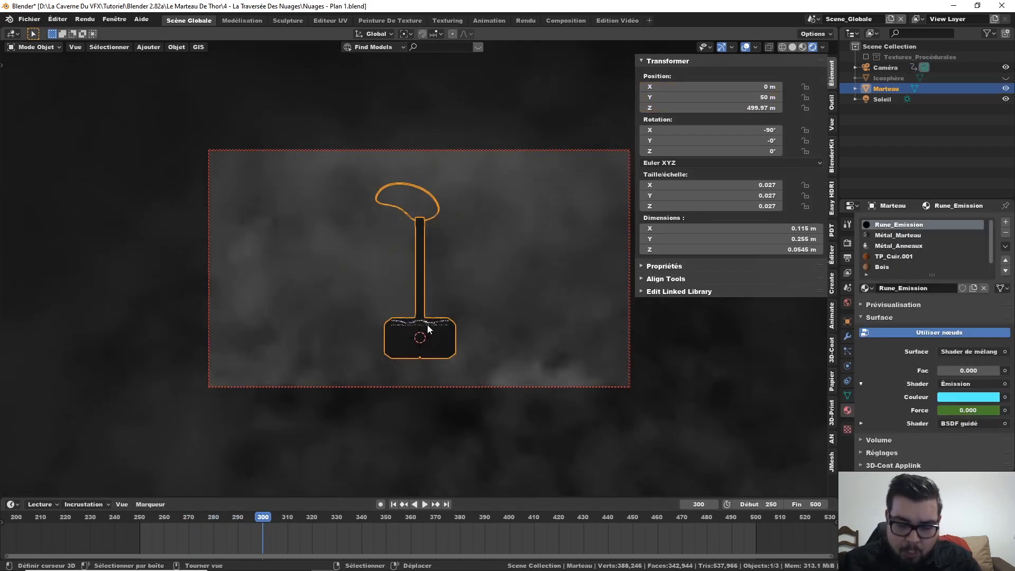
pyautogui.press('g')
pyautogui.press('z')
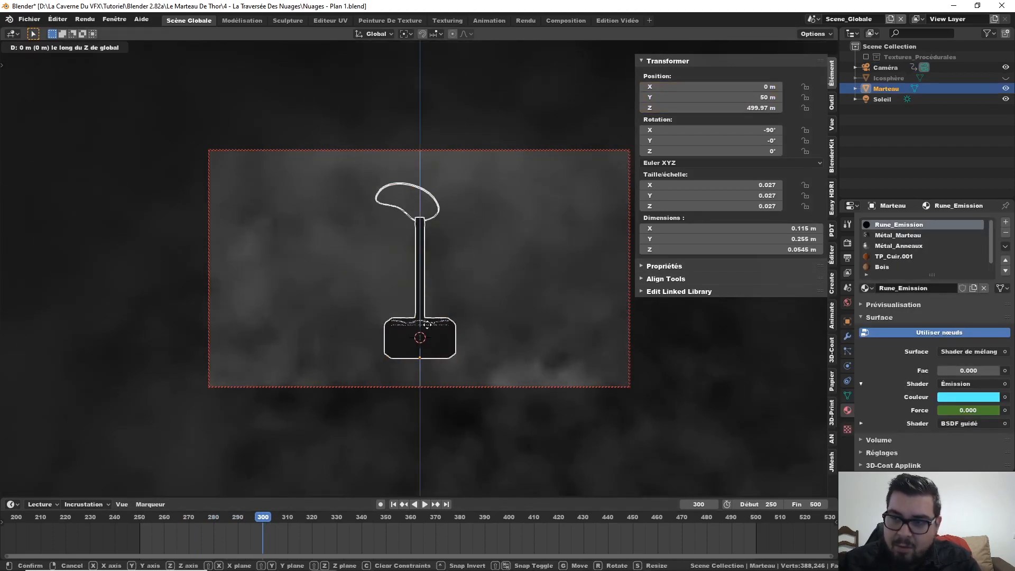
pyautogui.rightClick(427, 324)
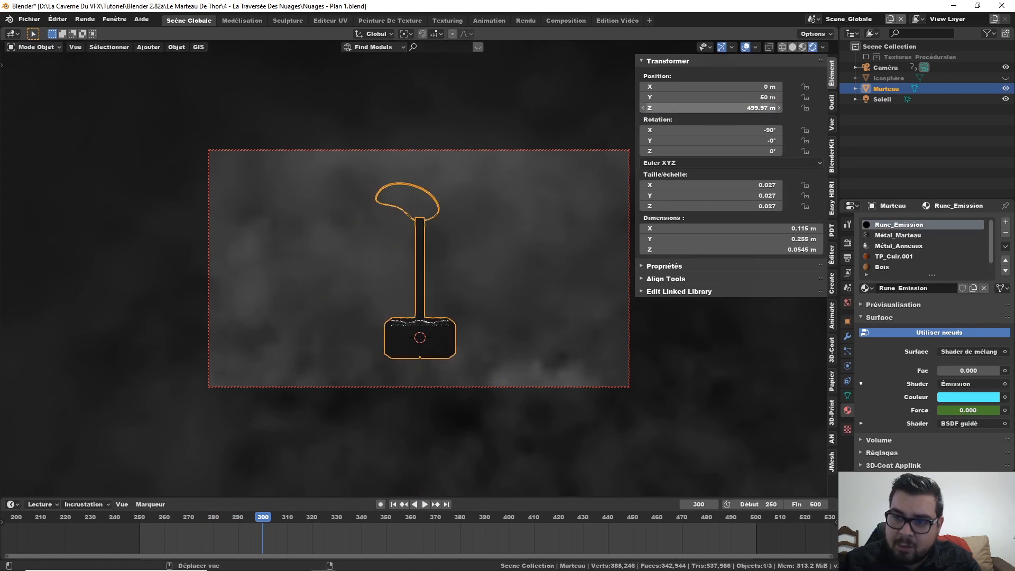
# Set the hammer's Z position to 450 m and insert a position keyframe at frame 300
pyautogui.click(756, 107)
pyautogui.write('450')
pyautogui.press('Return')
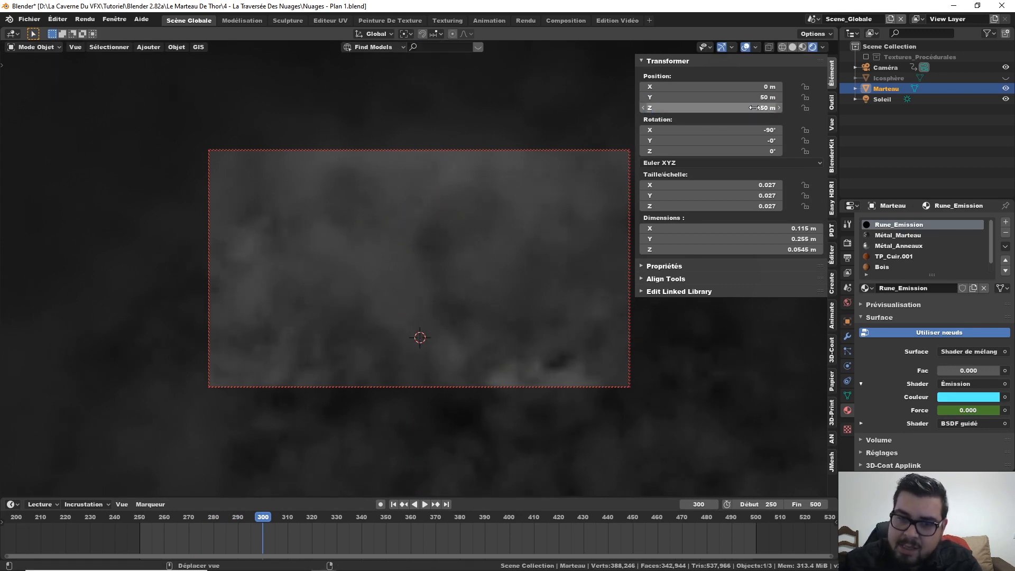
pyautogui.rightClick(753, 106)
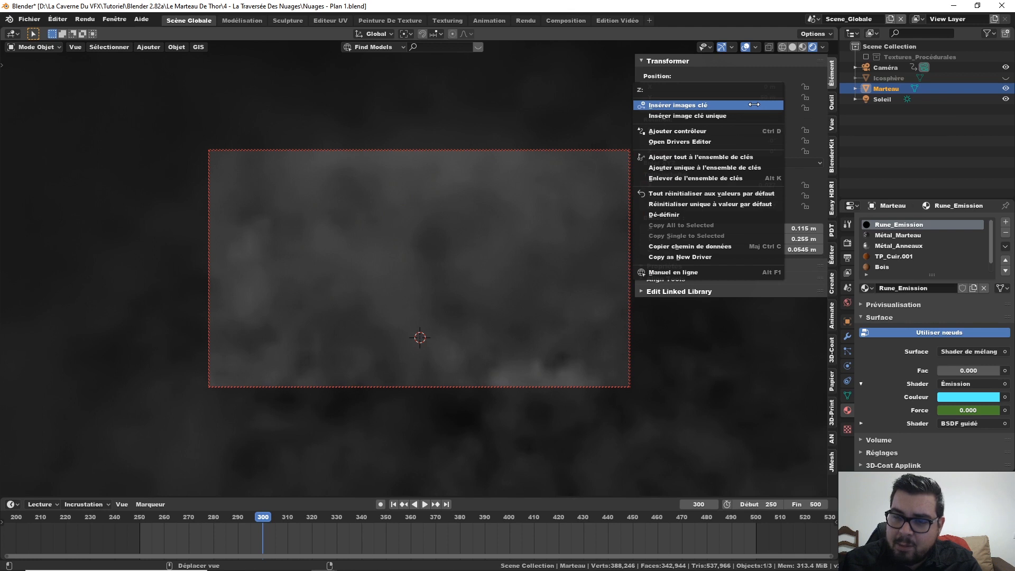
pyautogui.click(754, 104)
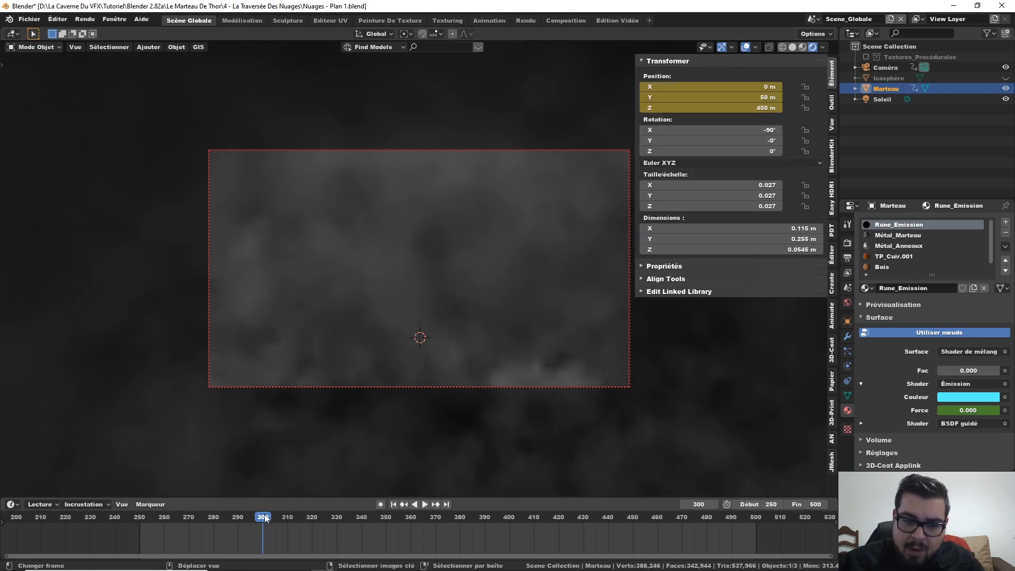
# Return to frame 250, set the hammer's Z position to 500 m and keyframe its position there
pyautogui.moveTo(190, 520); pyautogui.dragTo(168, 523)
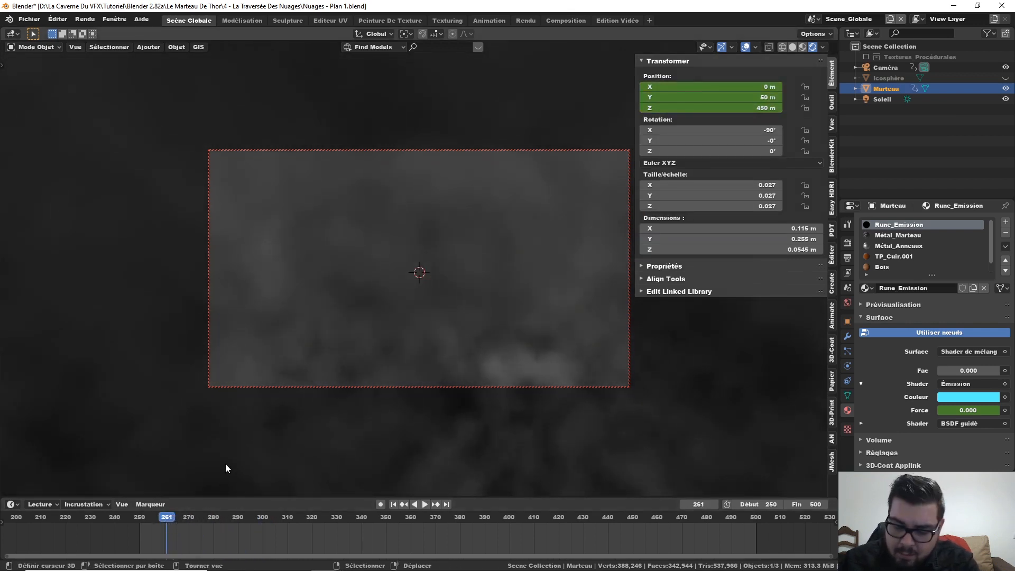
pyautogui.press('space')
pyautogui.hotkey('shift', 'Left')
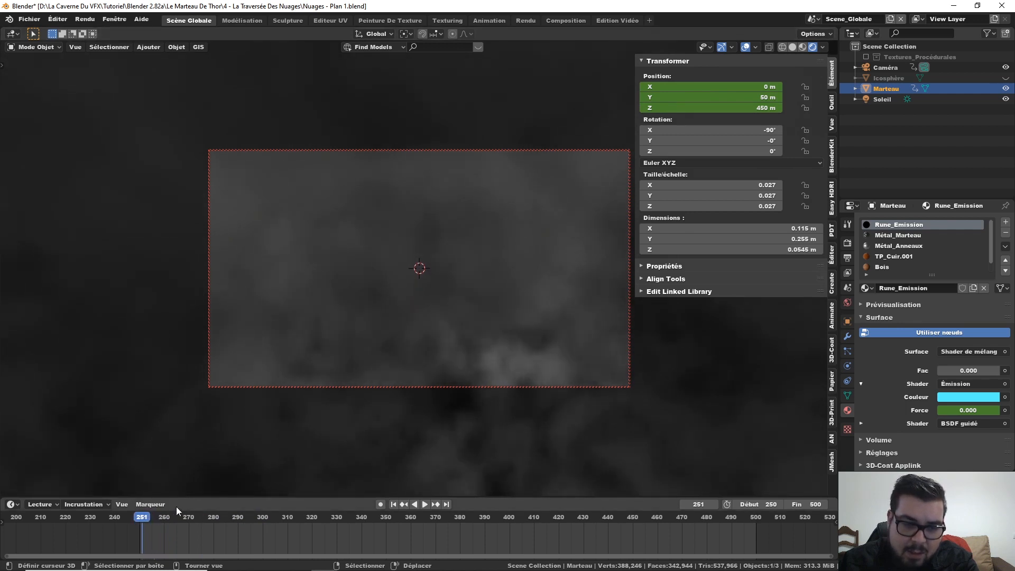
pyautogui.click(764, 108)
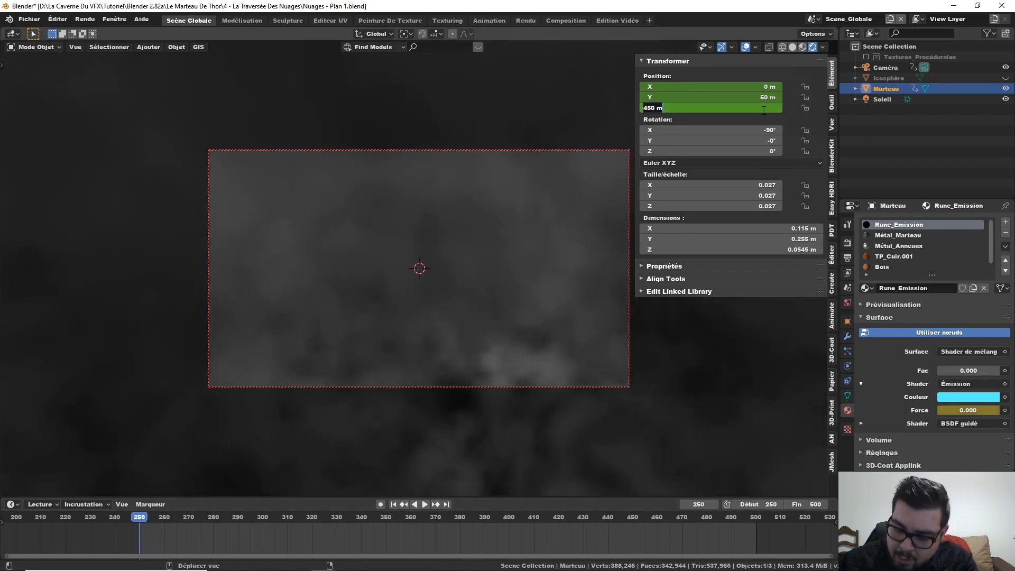
pyautogui.write('500')
pyautogui.press('Return')
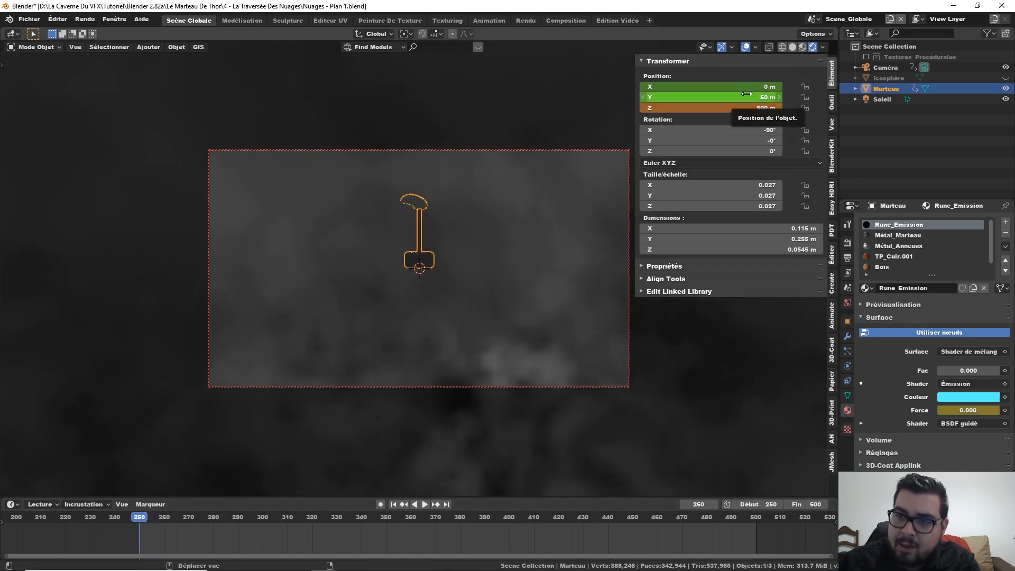
pyautogui.rightClick(746, 95)
pyautogui.click(746, 93)
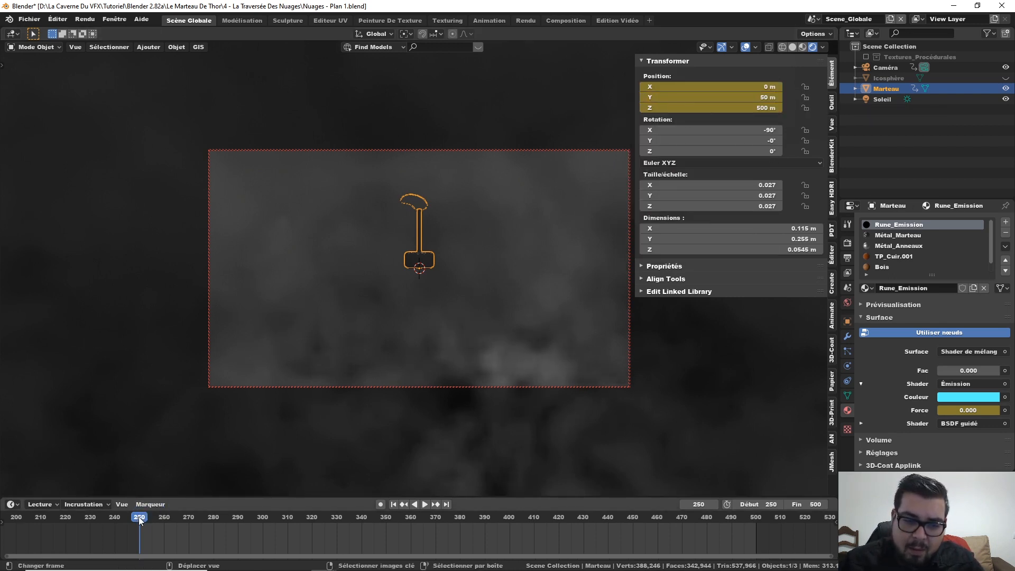
# Play the hammer's fall from frame 250 to check it, and move to frame 300
pyautogui.press('space')
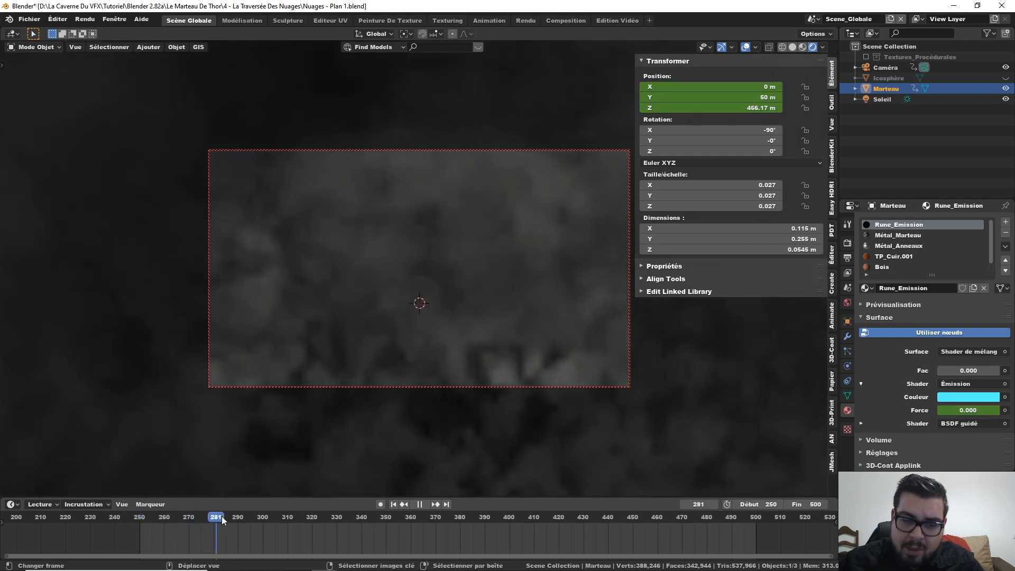
pyautogui.press('space')
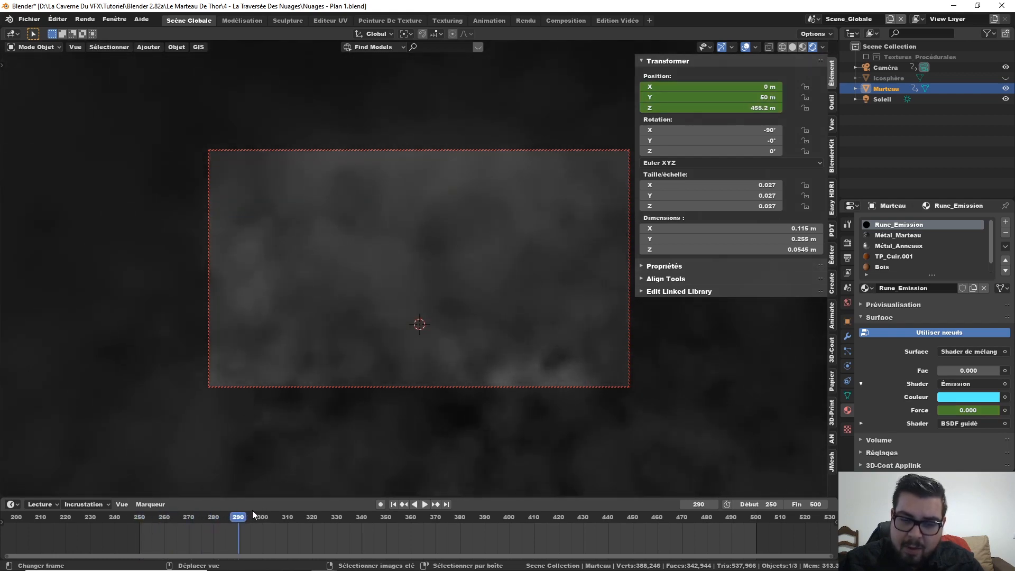
pyautogui.moveTo(242, 521); pyautogui.dragTo(262, 517)
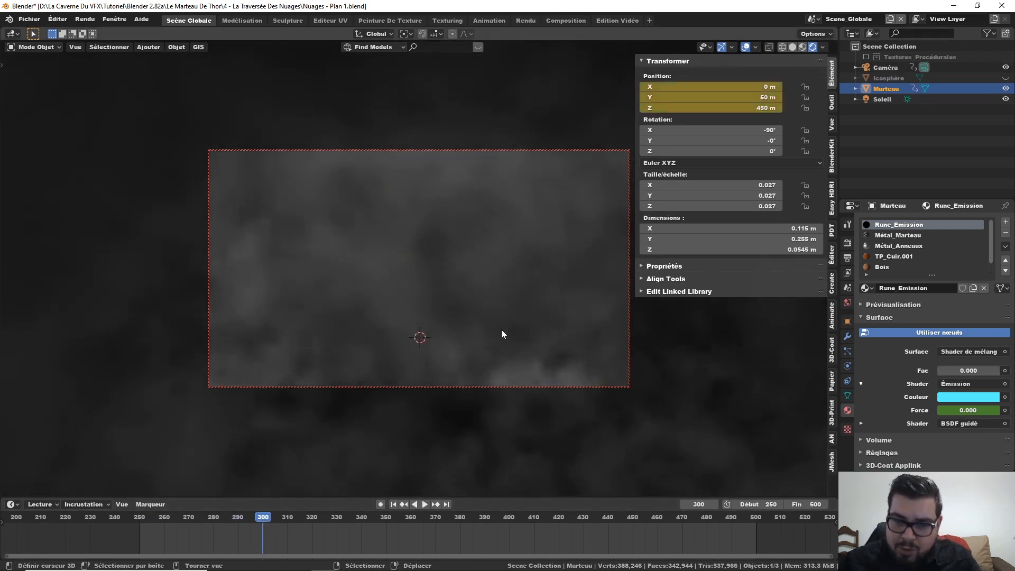
pyautogui.click(507, 153)
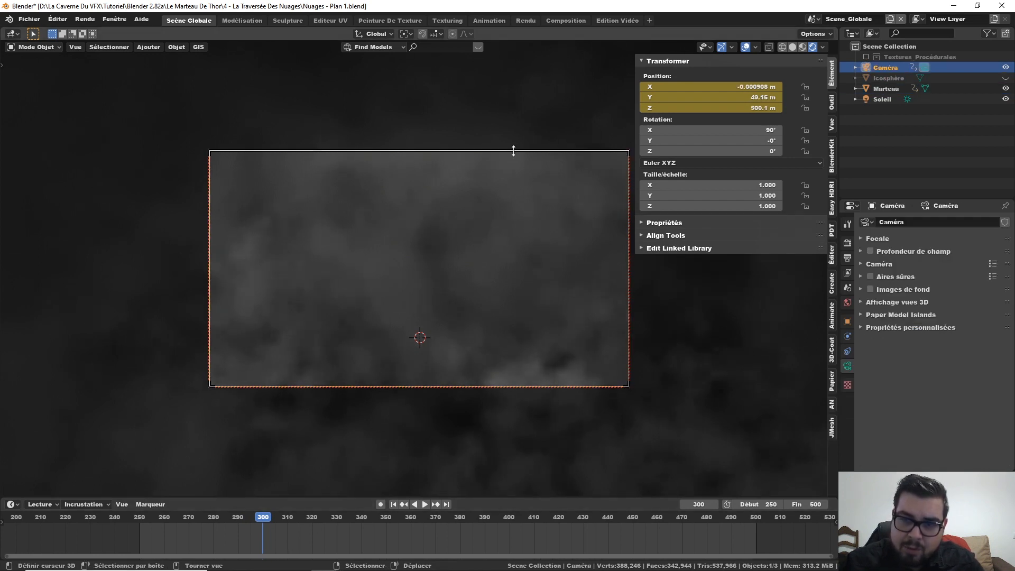
pyautogui.click(744, 97)
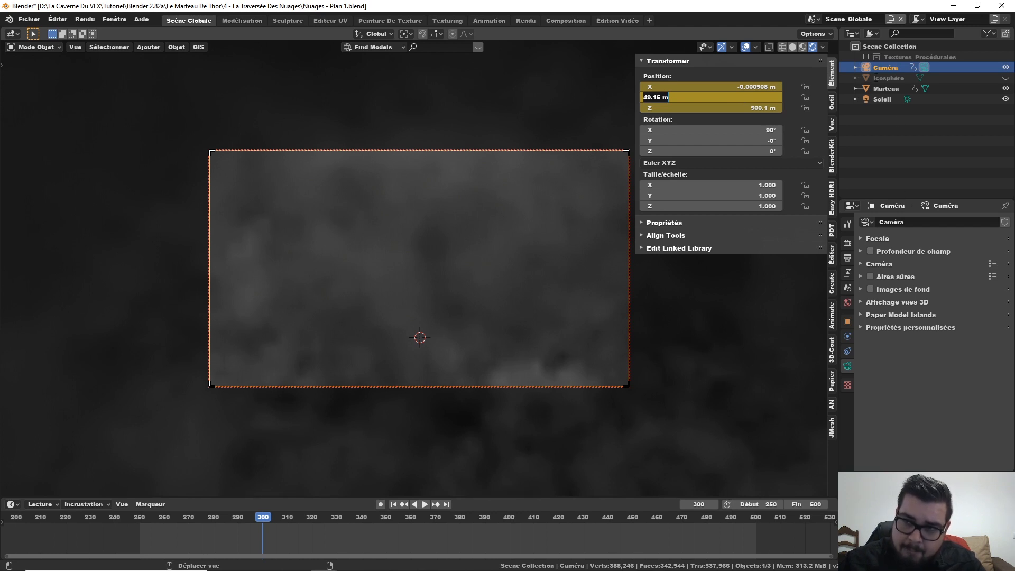
pyautogui.click(889, 88)
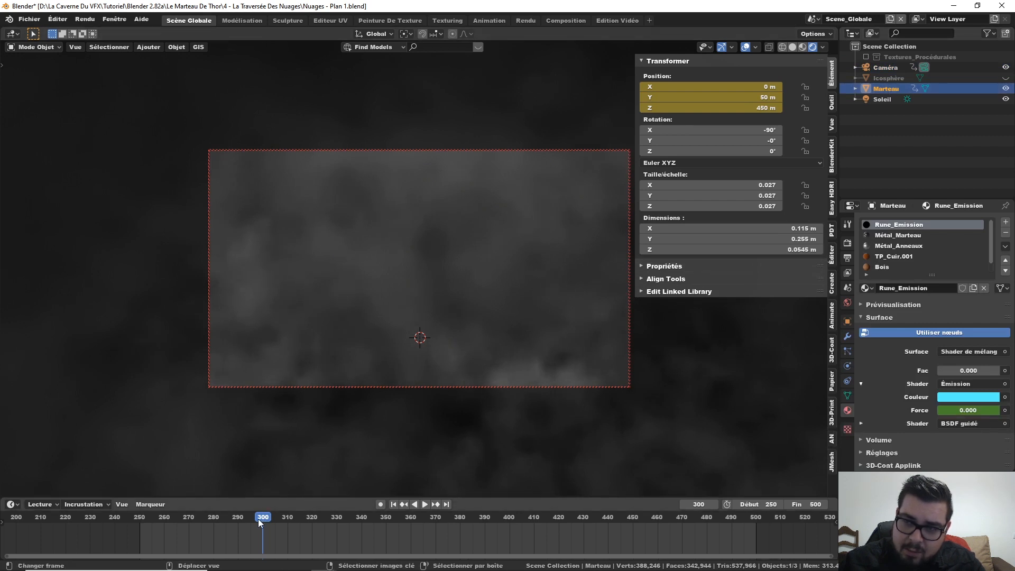
# Select the camera and set its Z position to 450 m at frame 300
pyautogui.click(482, 390)
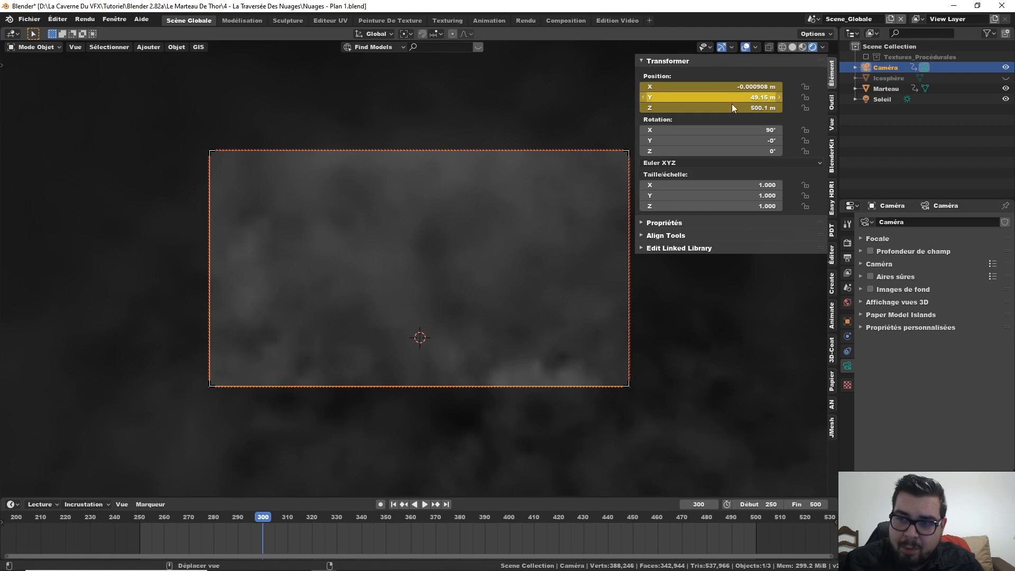
pyautogui.keyDown('shift'); pyautogui.moveTo(474, 394); pyautogui.dragTo(512, 181, button='middle'); pyautogui.keyUp('shift')
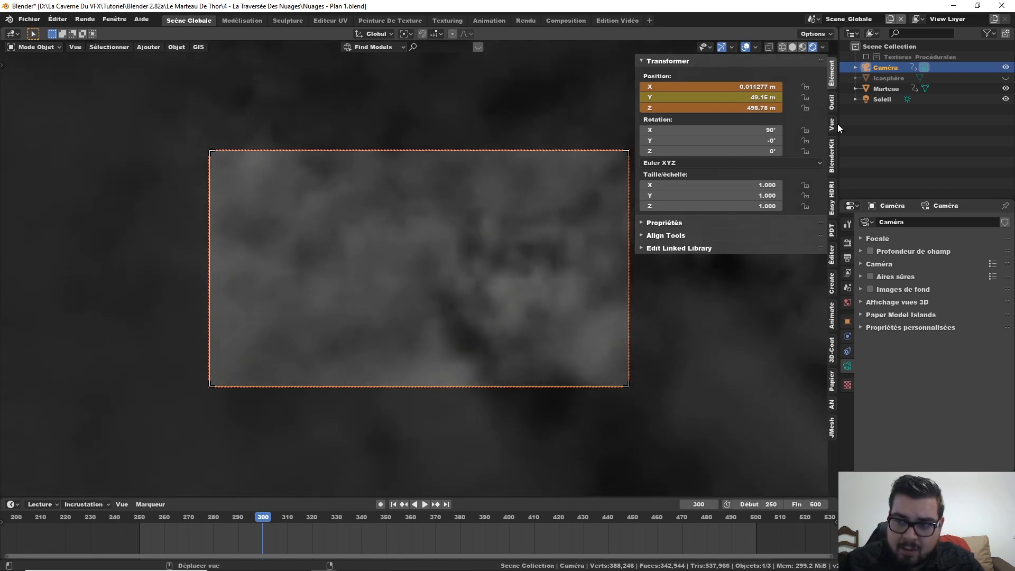
pyautogui.click(740, 108)
pyautogui.write('450')
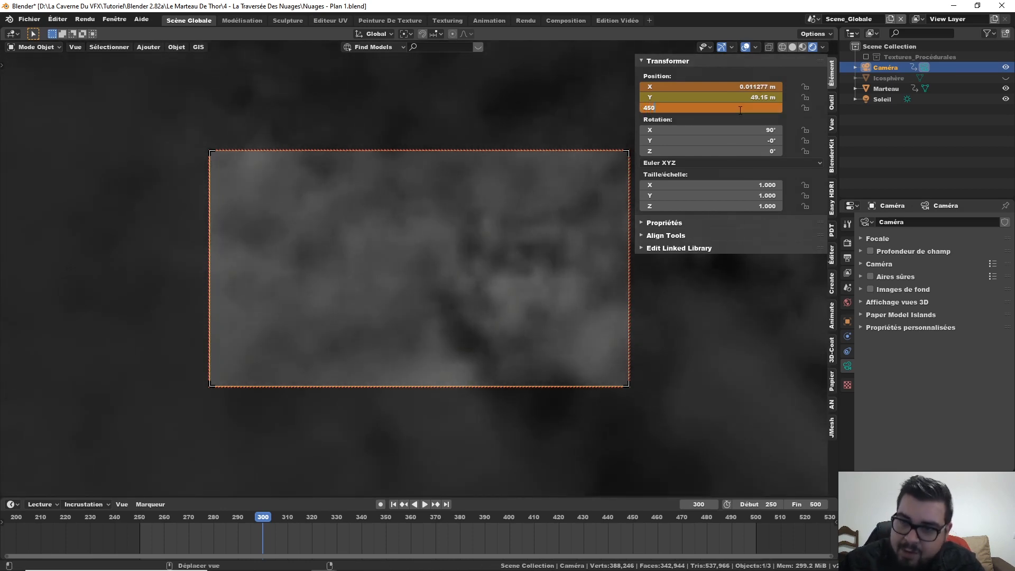
pyautogui.press('Return')
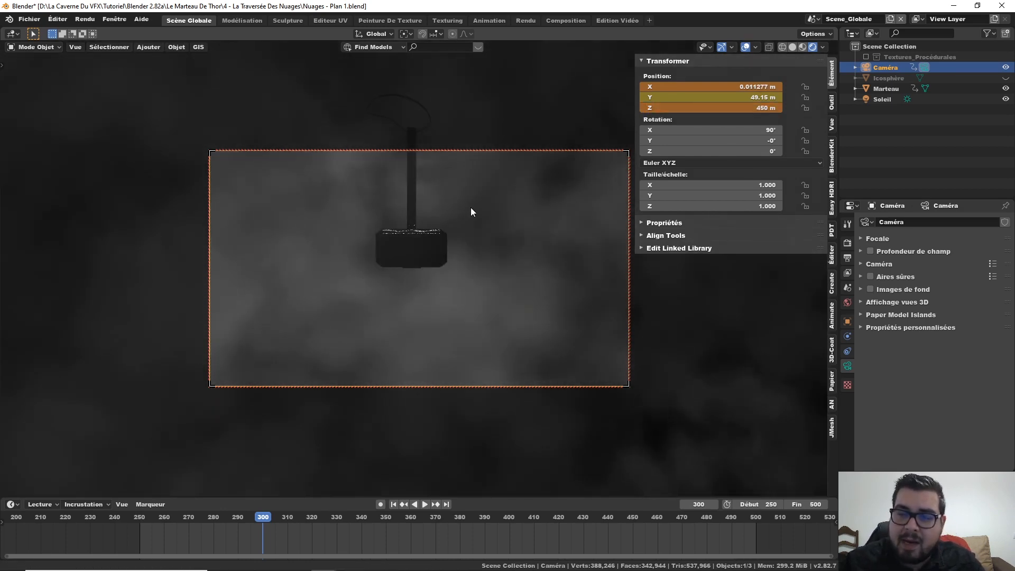
# Reframe the camera on the whole hammer, at about 450.12 m in Z, and replace its position keyframe at frame 300
pyautogui.keyDown('shift'); pyautogui.moveTo(471, 208); pyautogui.dragTo(487, 264, button='middle'); pyautogui.keyUp('shift')
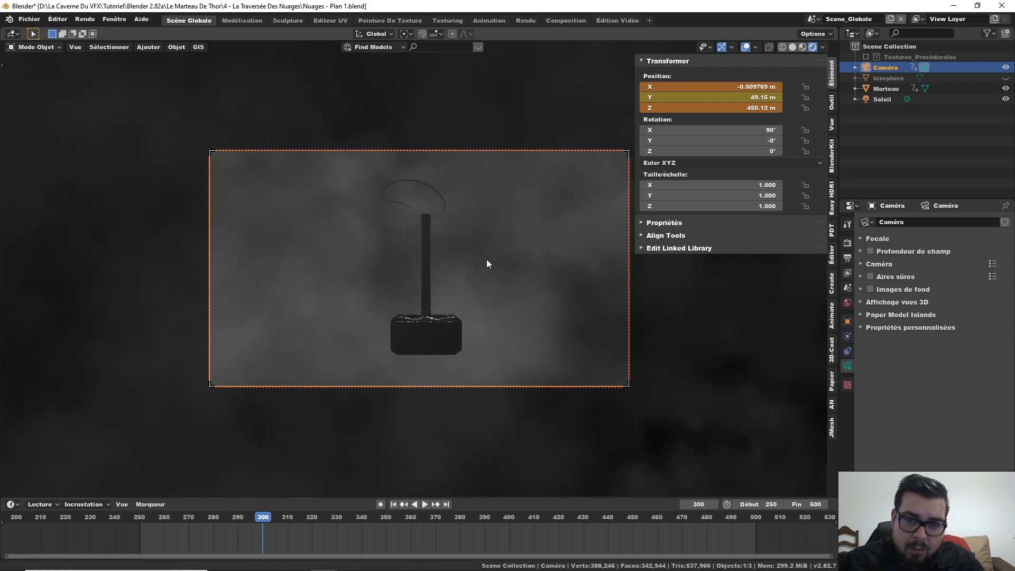
pyautogui.rightClick(731, 99)
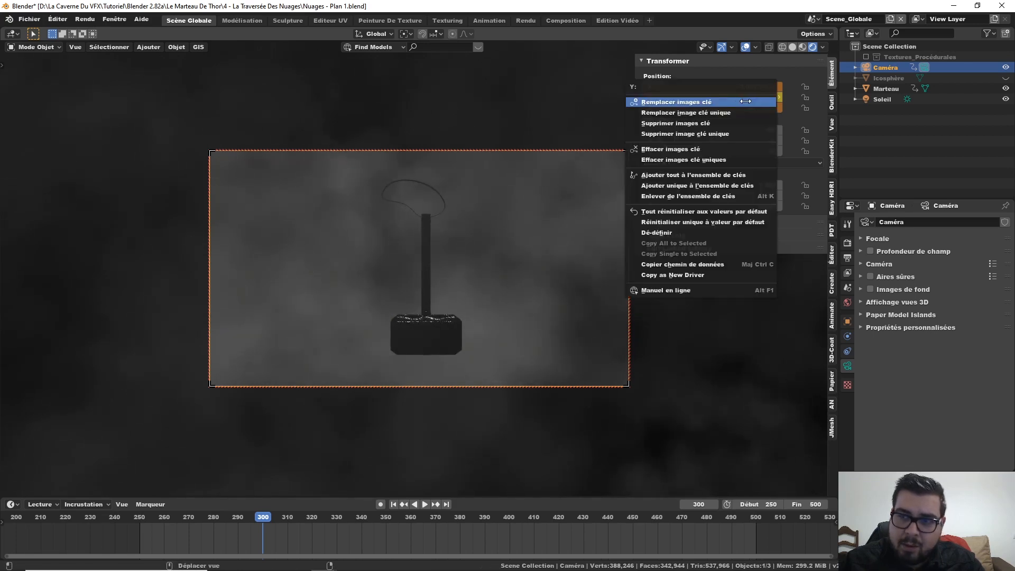
pyautogui.click(732, 101)
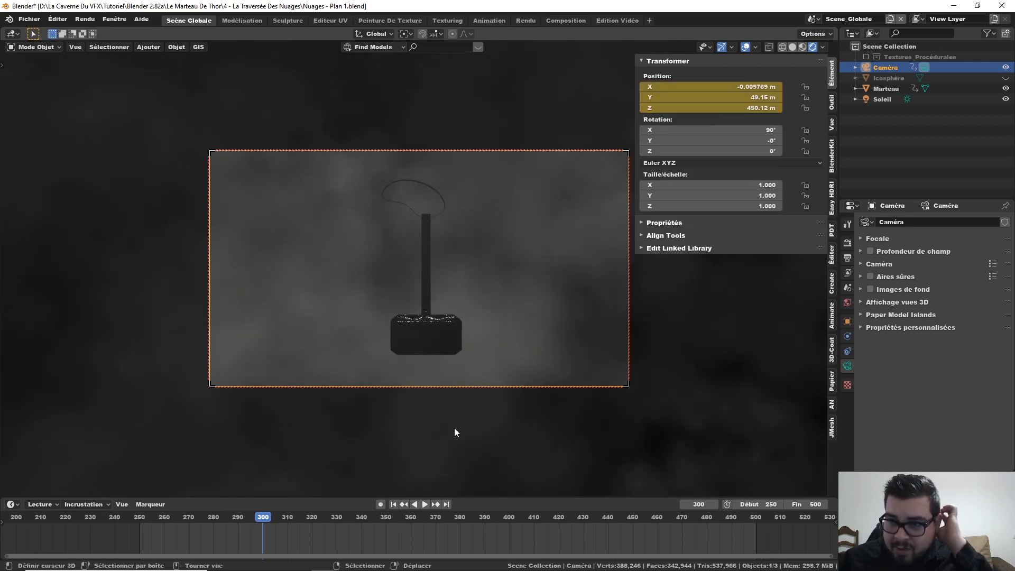
# Play the animation twice from frame 250 to check the camera and hammer falling together, and go back to frame 300
pyautogui.click(394, 504)
pyautogui.click(426, 505)
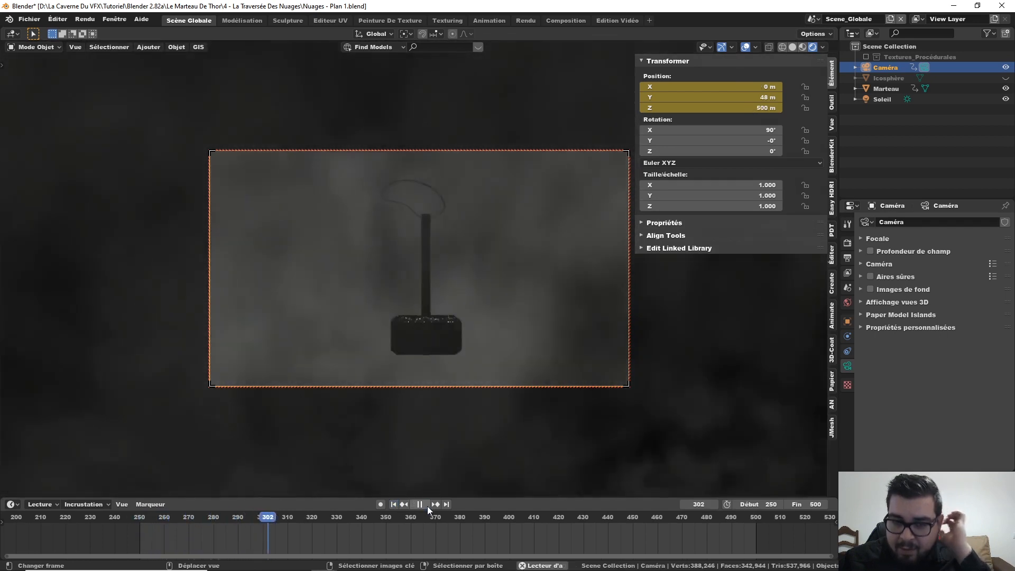
pyautogui.click(427, 506)
pyautogui.click(394, 505)
pyautogui.click(421, 506)
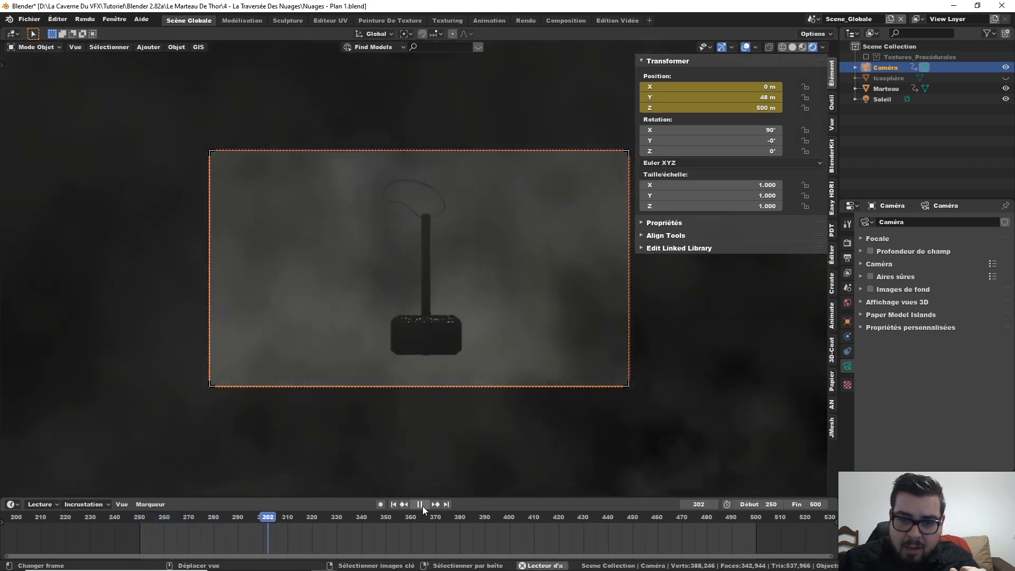
pyautogui.click(423, 506)
pyautogui.moveTo(278, 518); pyautogui.dragTo(262, 519)
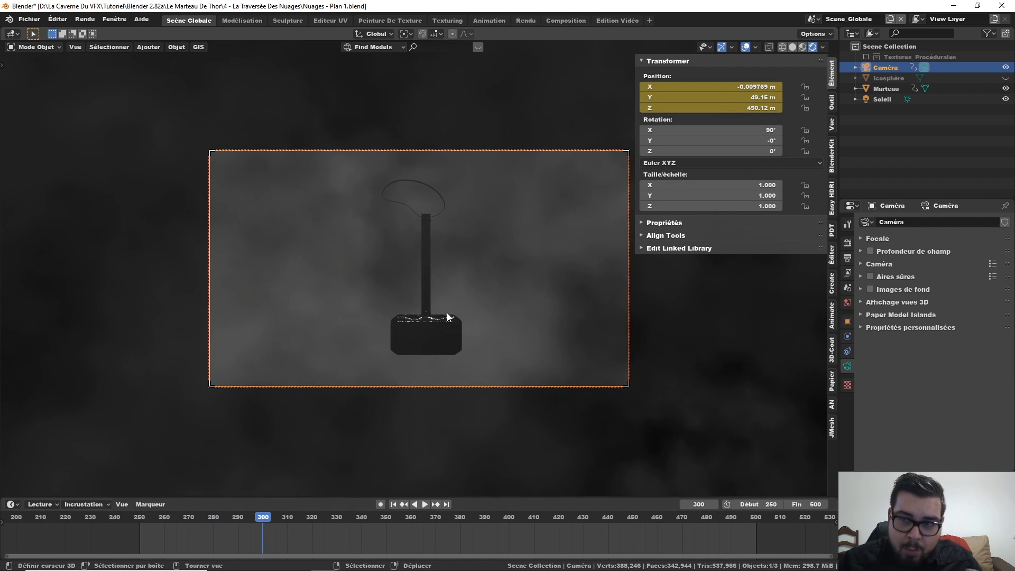
# Select the hammer, set its Z position to 200 m at frame 500 and keyframe its position
pyautogui.click(433, 331)
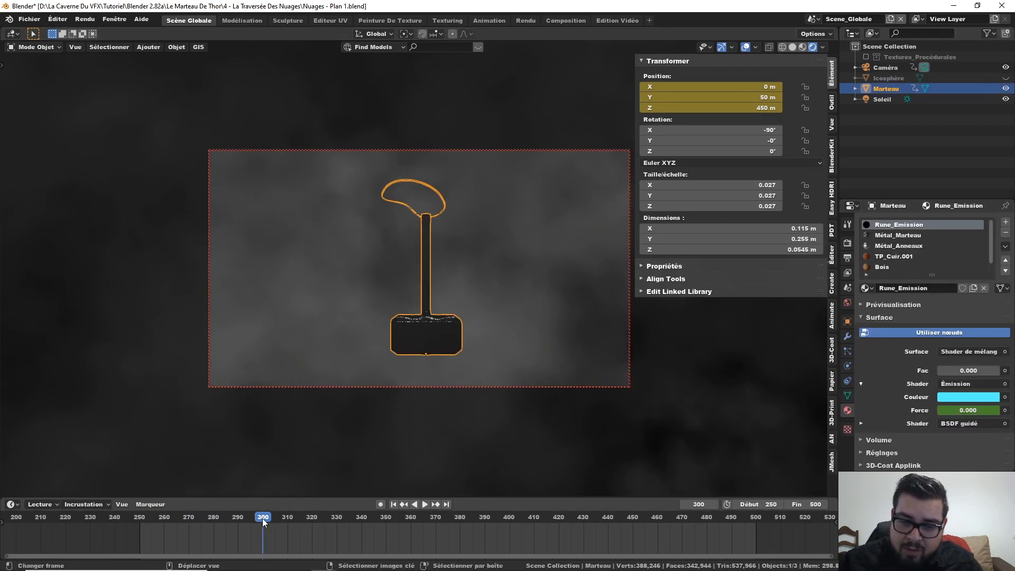
pyautogui.moveTo(262, 518); pyautogui.dragTo(756, 528)
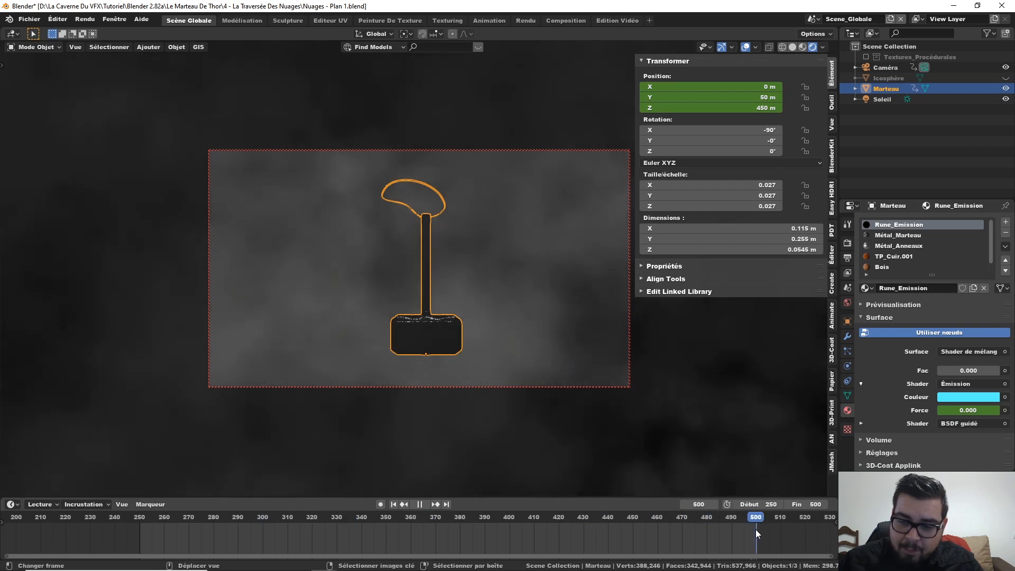
pyautogui.click(746, 107)
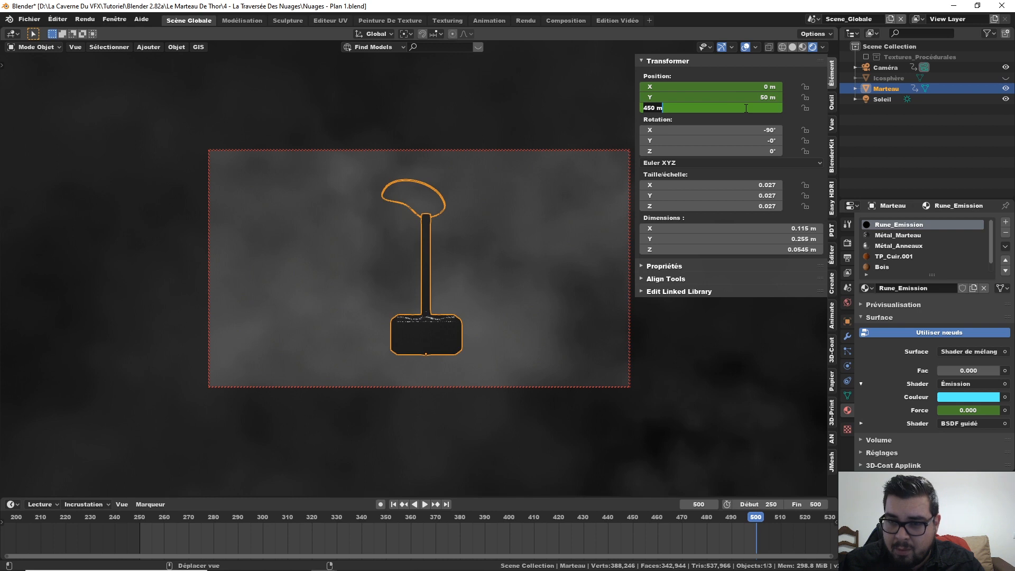
pyautogui.press('Return')
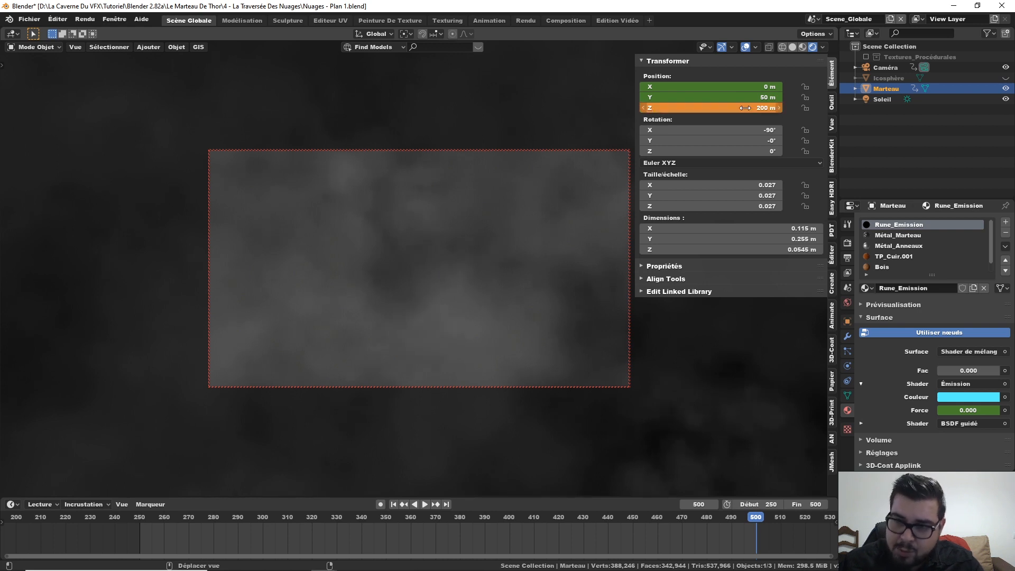
pyautogui.rightClick(745, 108)
pyautogui.click(745, 108)
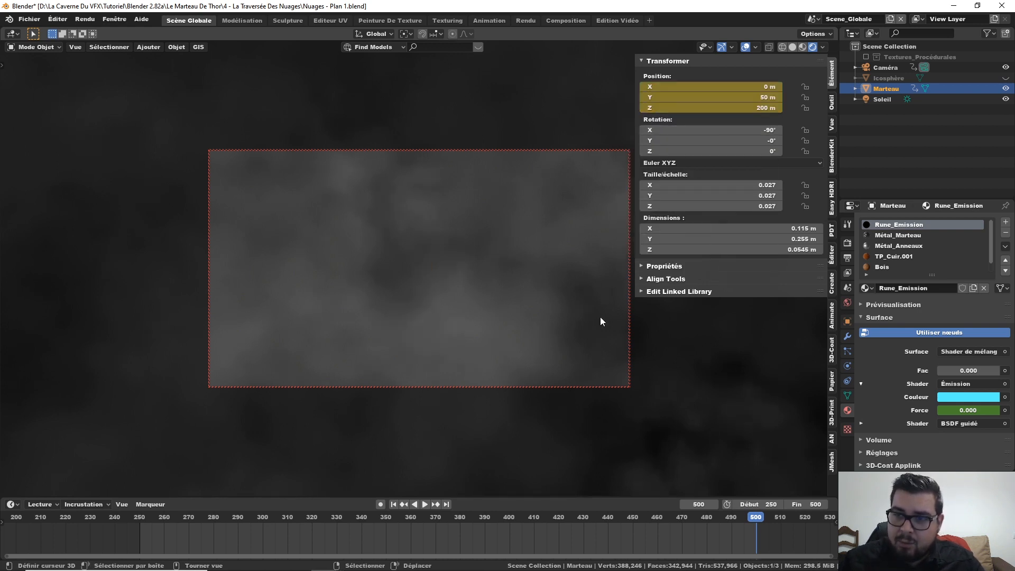
# Go back to frame 300 and scrub forward to frame 325 to check the hammer's continued fall
pyautogui.moveTo(756, 516); pyautogui.dragTo(262, 528)
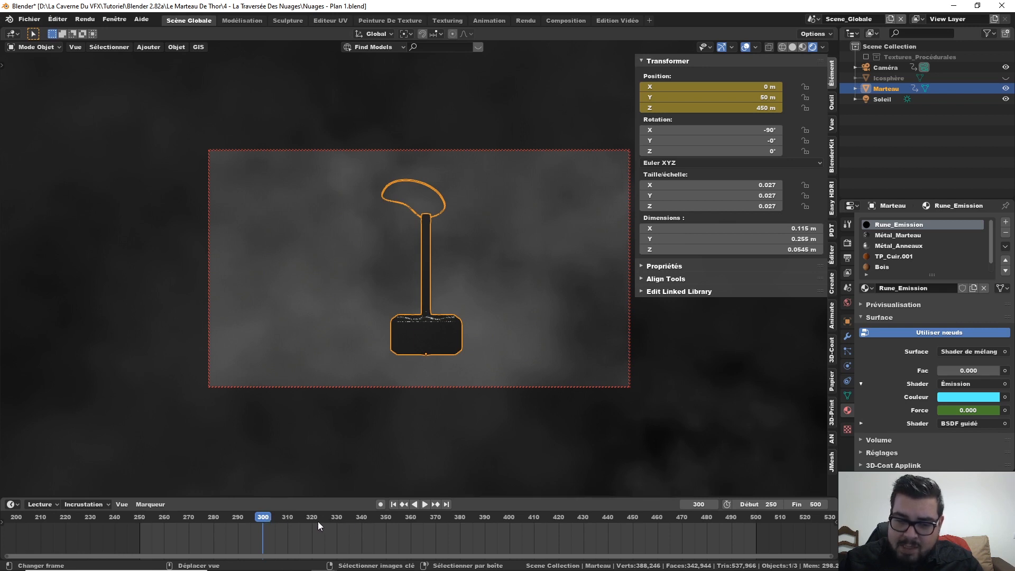
pyautogui.moveTo(265, 516); pyautogui.dragTo(324, 518)
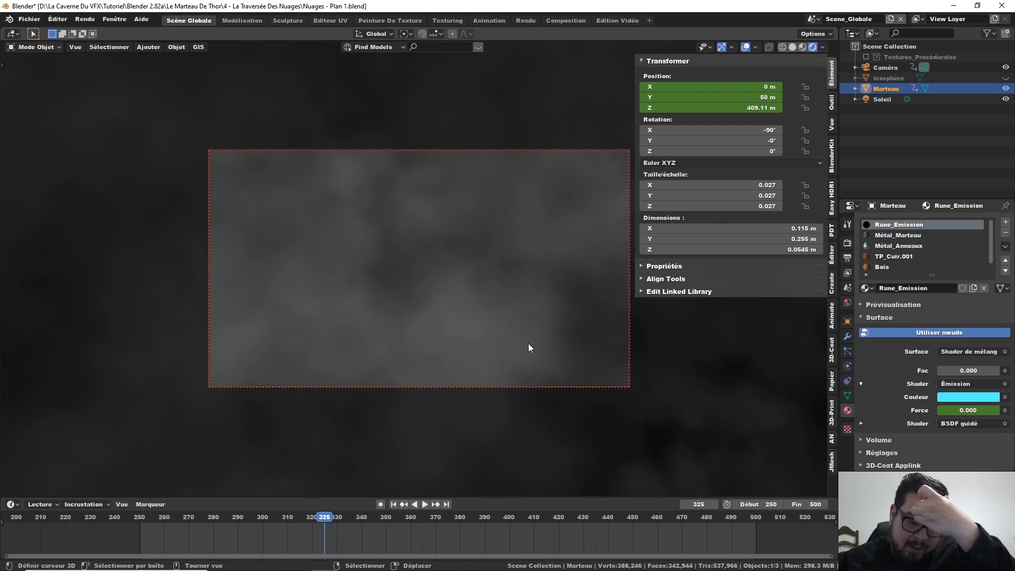
pyautogui.rightClick(745, 141)
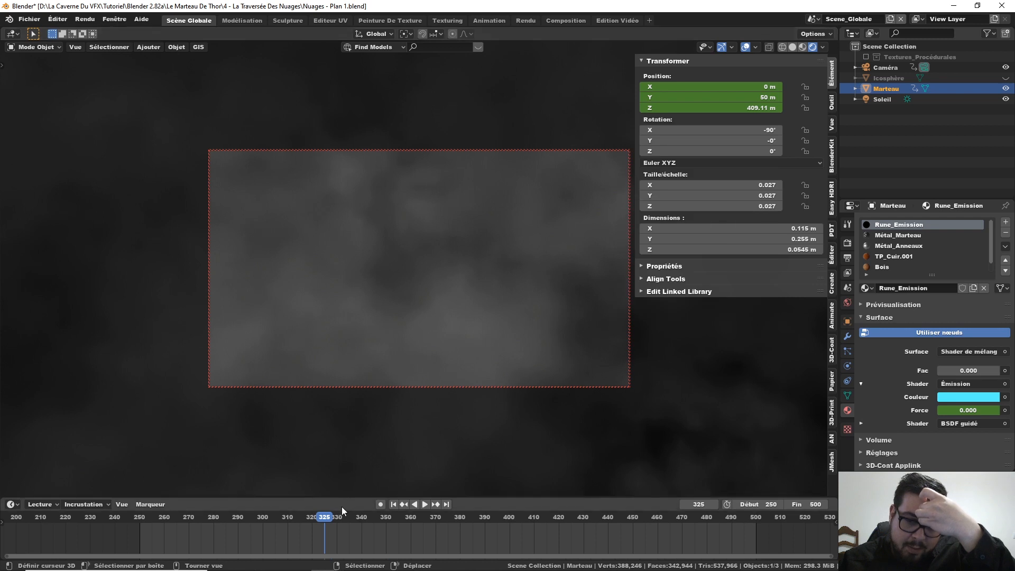
# Keyframe the hammer's rotation at frame 325 and at frame 300
pyautogui.rightClick(742, 146)
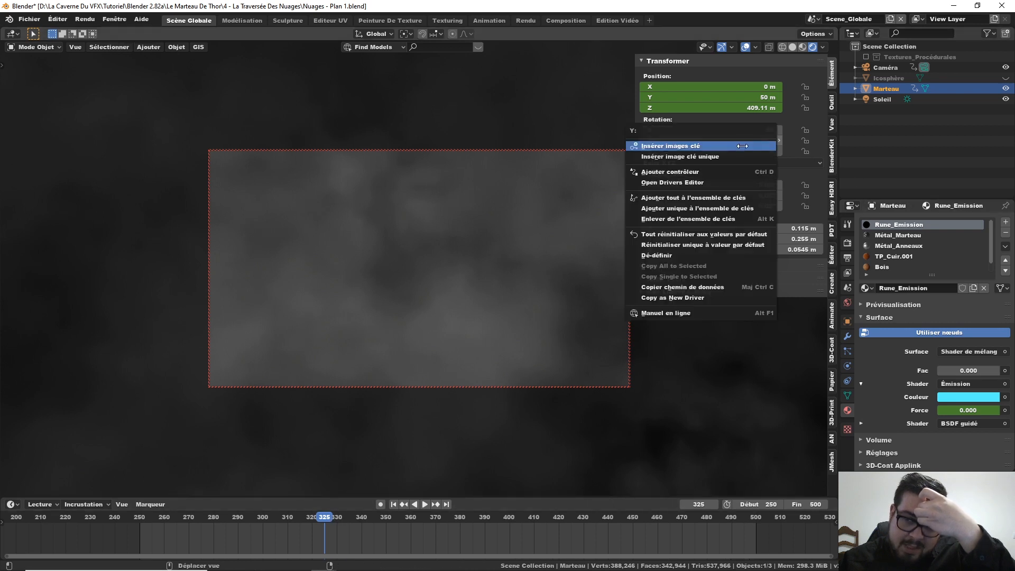
pyautogui.click(742, 143)
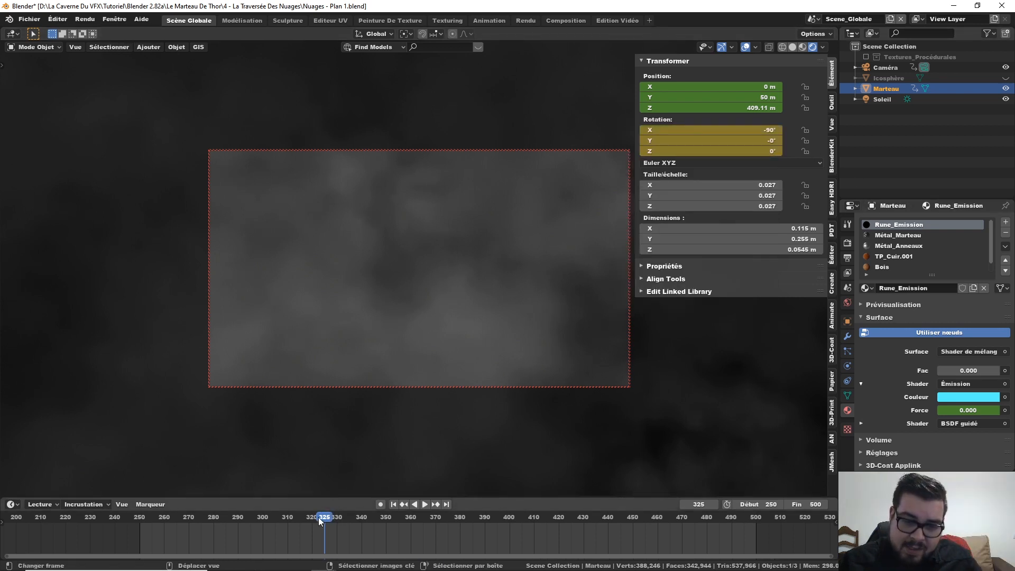
pyautogui.moveTo(318, 517); pyautogui.dragTo(271, 521)
pyautogui.press('space')
pyautogui.press('space')
pyautogui.click(264, 520)
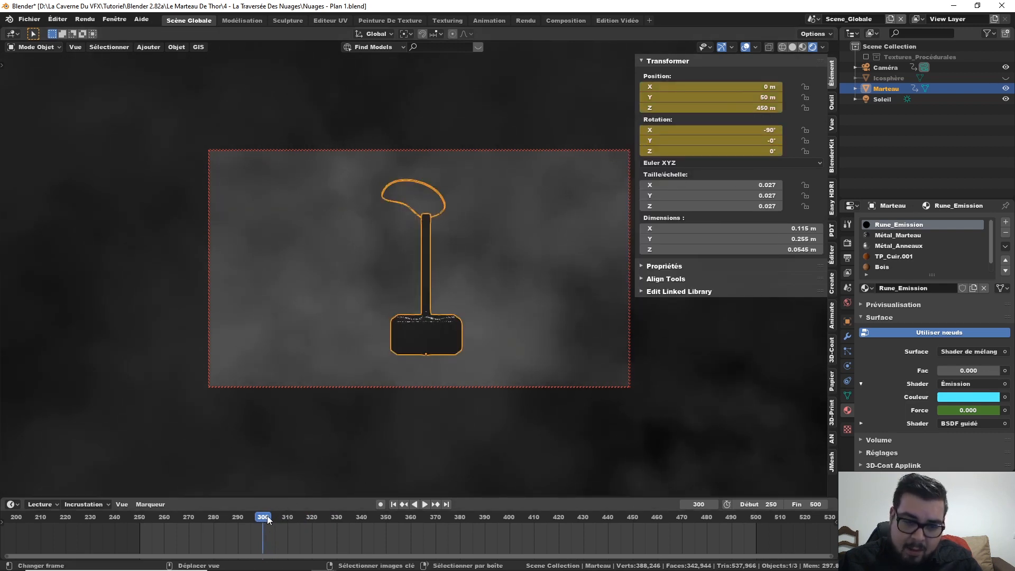
# Play the animation from frame 300 and step forward to frame 325 to check the hammer's position in the camera view
pyautogui.press('space')
pyautogui.press('space')
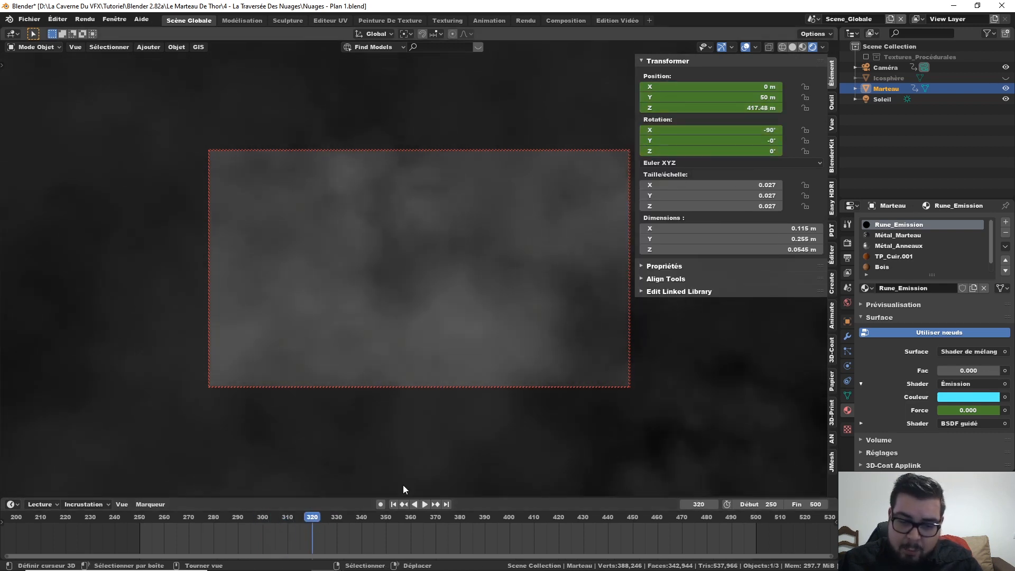
pyautogui.press('Right')
pyautogui.press('Right')
pyautogui.press('Right')
pyautogui.press('Right')
pyautogui.press('Right')
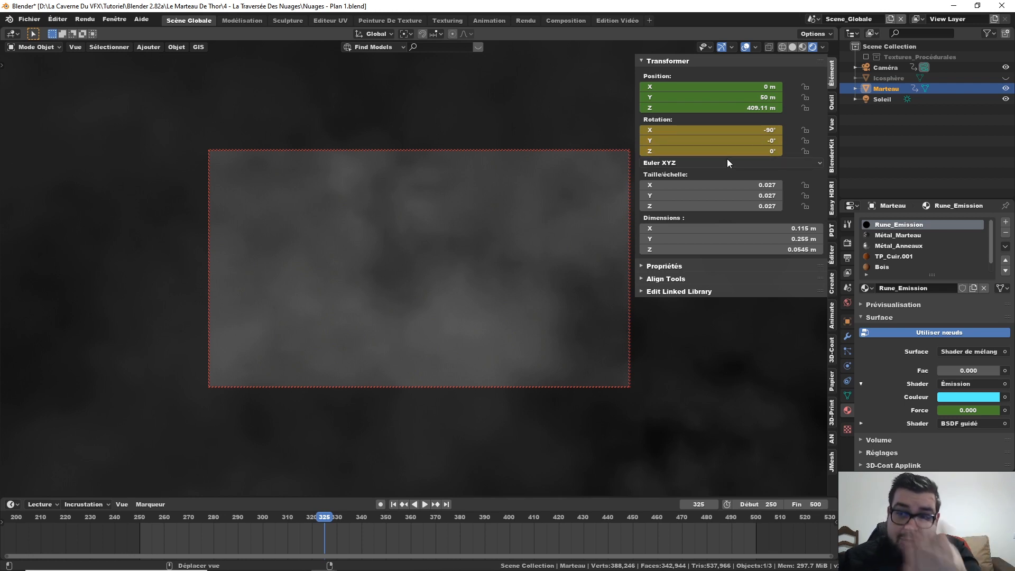
# Replay the section around frame 300 and step between frames 300 and 301 to compare the hammer's framing
pyautogui.press('space')
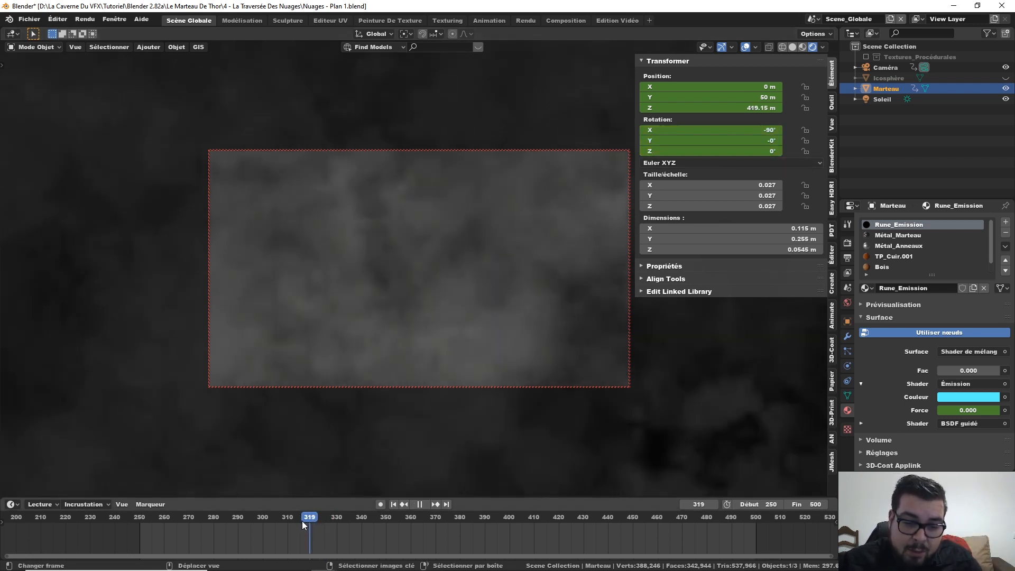
pyautogui.moveTo(302, 521); pyautogui.dragTo(268, 523)
pyautogui.press('space')
pyautogui.press('Left')
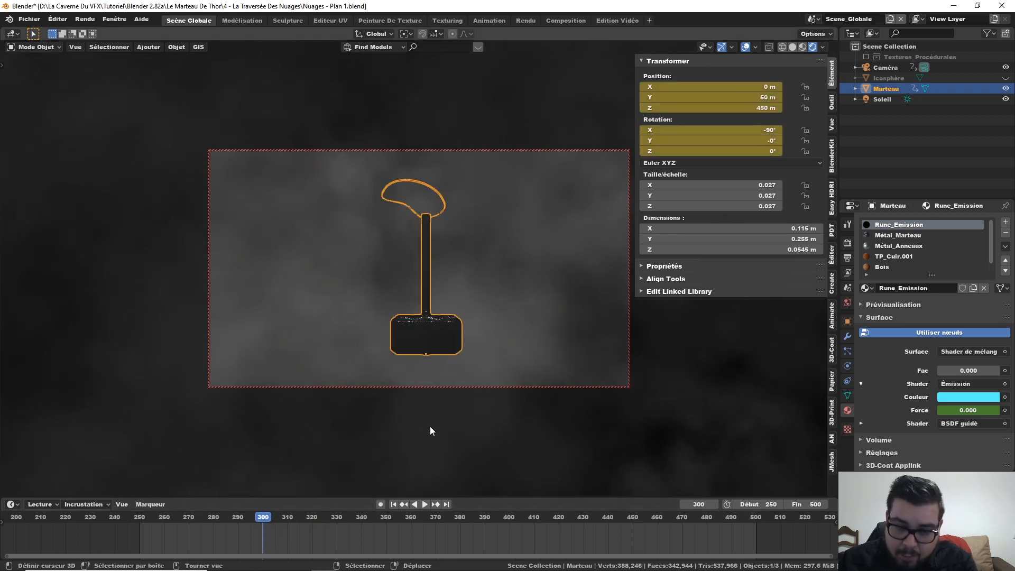
pyautogui.press('Right')
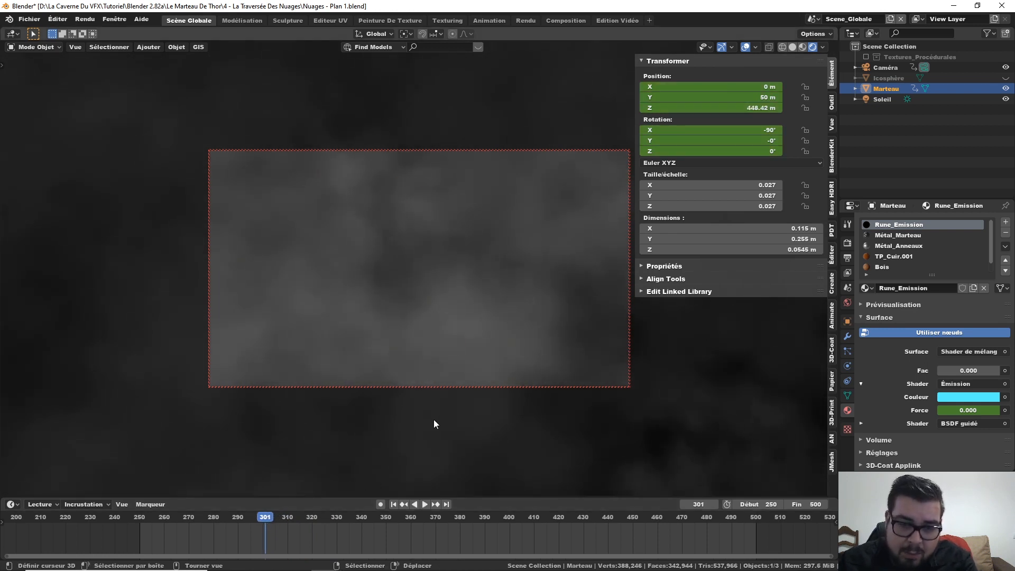
pyautogui.press('Left')
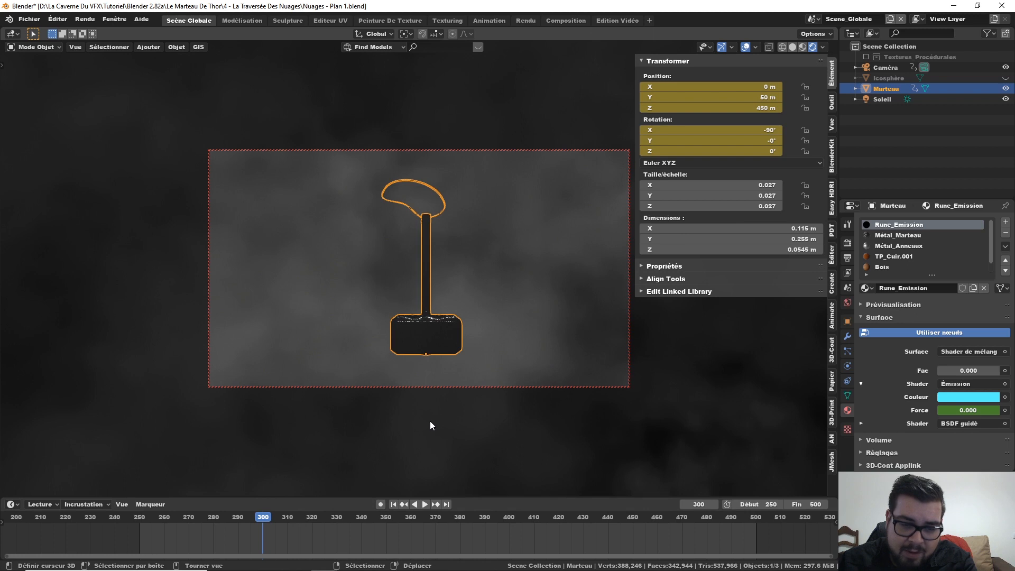
pyautogui.press('Right')
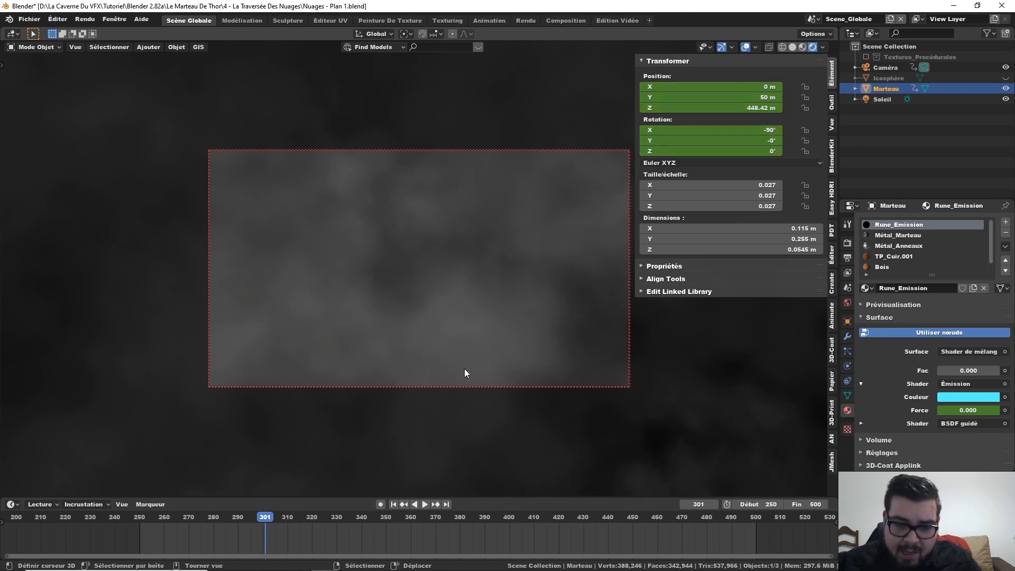
# Try to reframe the camera from above the hammer at frame 301, at about 449.15 m in Z
pyautogui.moveTo(468, 325); pyautogui.dragTo(461, 303, button='middle')
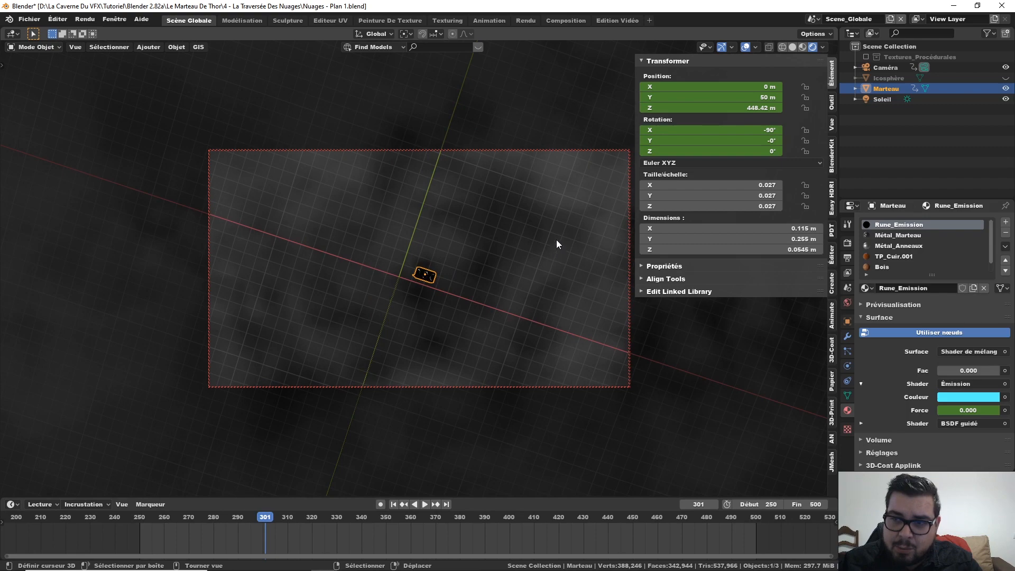
pyautogui.click(564, 150)
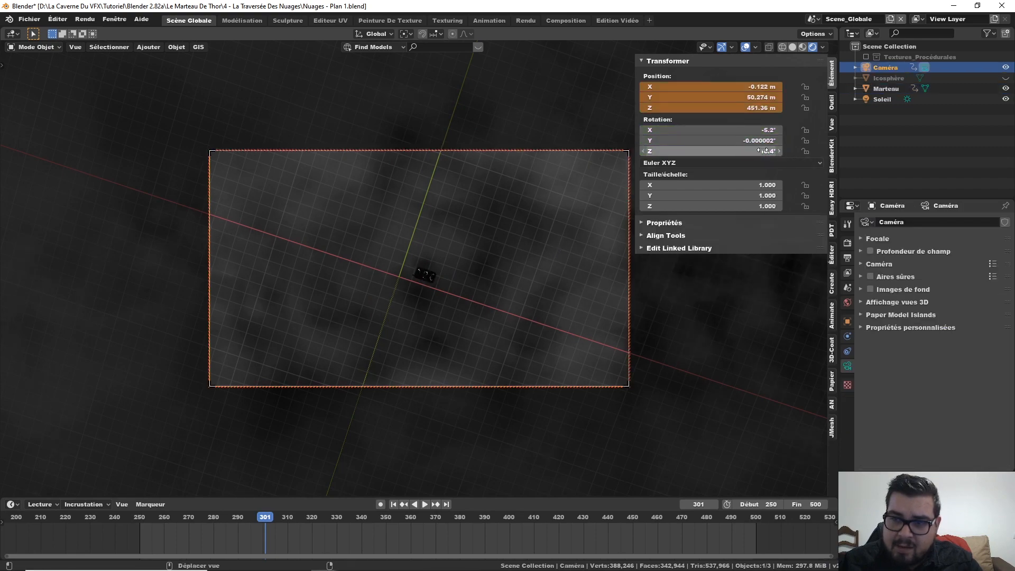
pyautogui.keyDown('ctrl'); pyautogui.moveTo(456, 280); pyautogui.dragTo(493, 139, button='middle'); pyautogui.keyUp('ctrl')
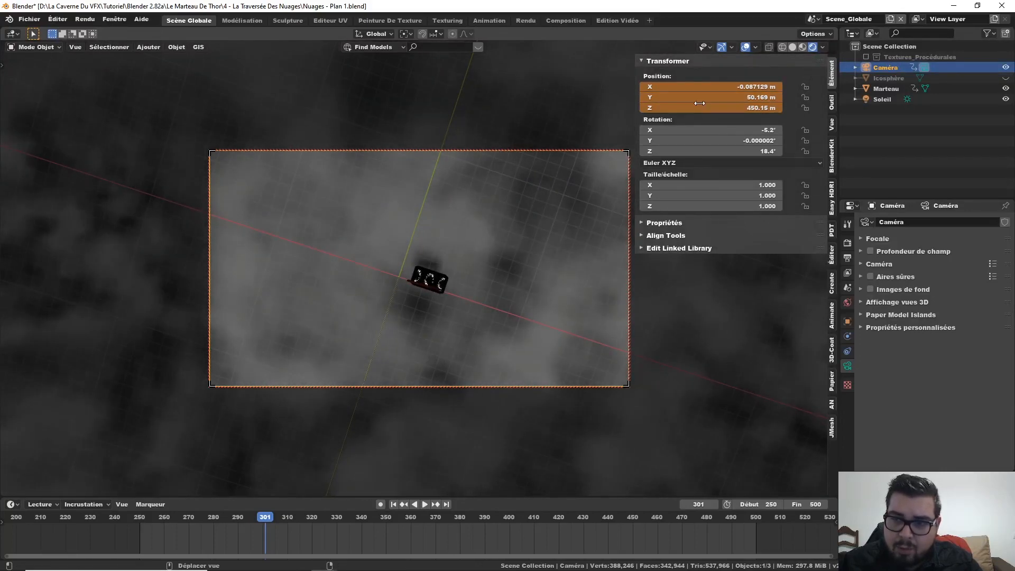
pyautogui.moveTo(744, 107); pyautogui.dragTo(693, 106)
pyautogui.keyDown('shift'); pyautogui.moveTo(496, 299); pyautogui.dragTo(494, 250, button='middle'); pyautogui.keyUp('shift')
pyautogui.moveTo(740, 108); pyautogui.dragTo(719, 108)
pyautogui.moveTo(506, 247); pyautogui.dragTo(537, 233, button='middle')
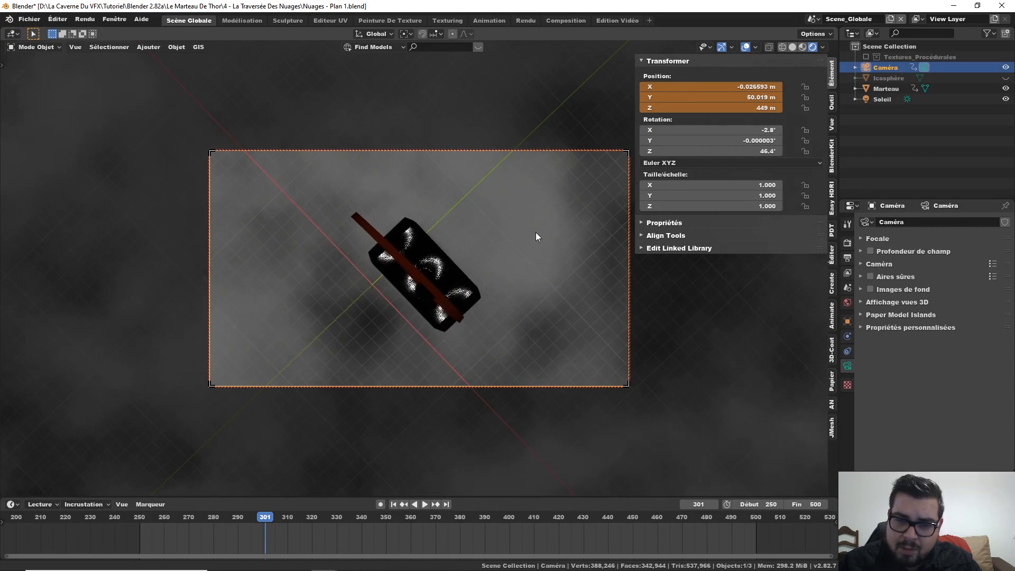
pyautogui.scroll(-1, 535, 233)
pyautogui.scroll(-2, 530, 255)
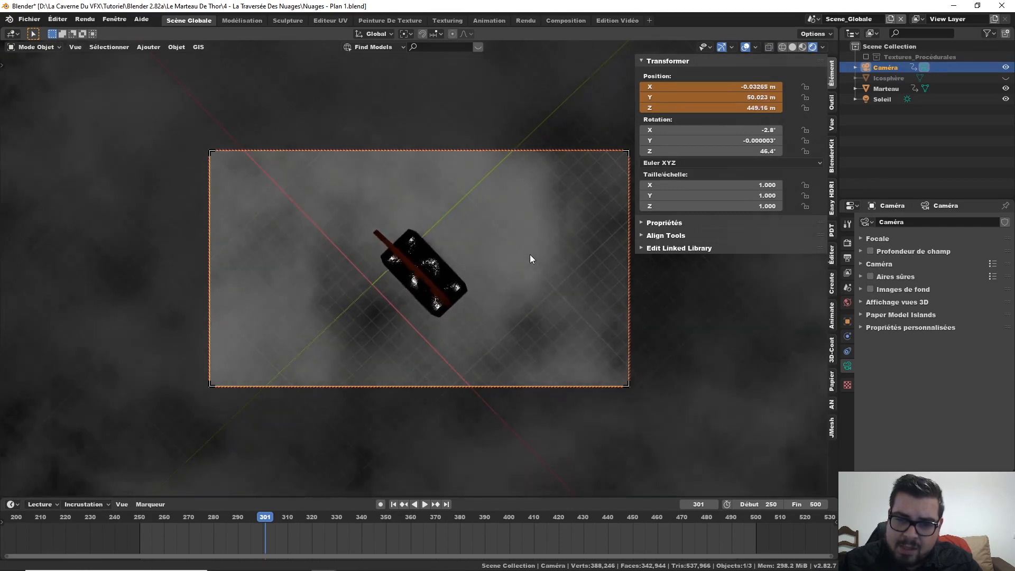
pyautogui.keyDown('shift'); pyautogui.moveTo(531, 252); pyautogui.dragTo(532, 252, button='middle'); pyautogui.keyUp('shift')
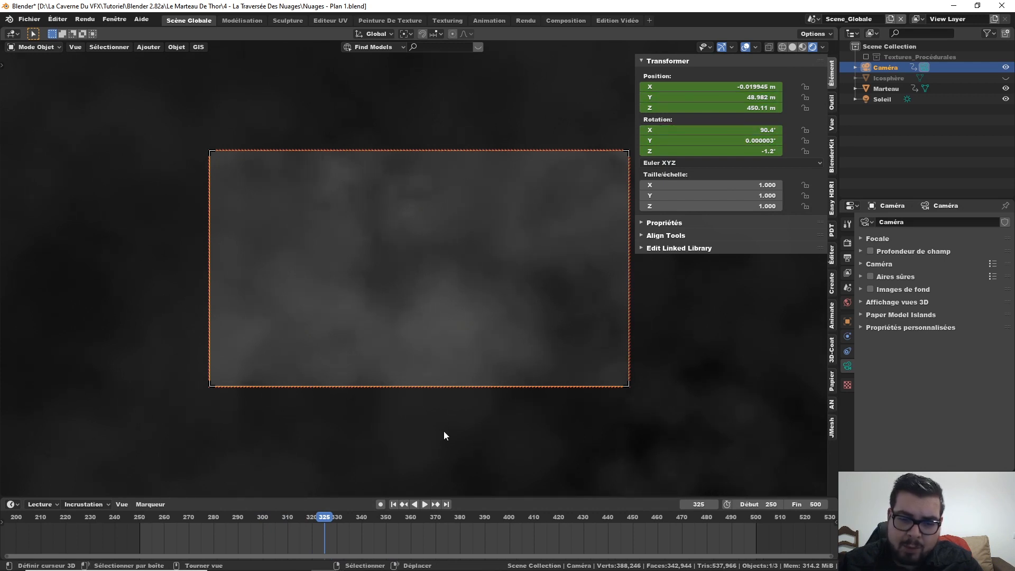
# Set the camera's Z position to 409.11 m at frame 325, then raise it to about 409.23 m to frame the whole hammer
pyautogui.click(893, 91)
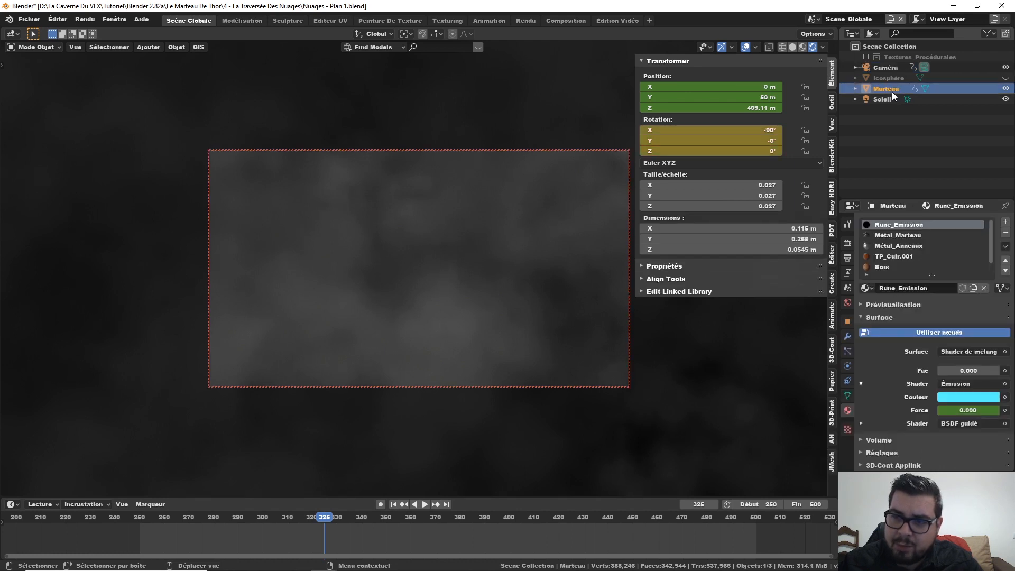
pyautogui.click(894, 69)
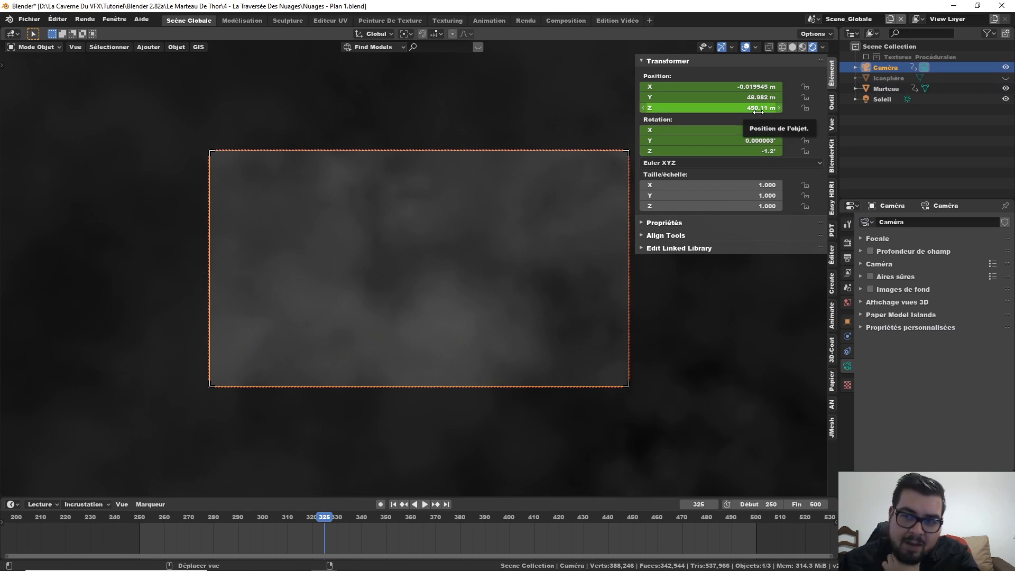
pyautogui.click(752, 108)
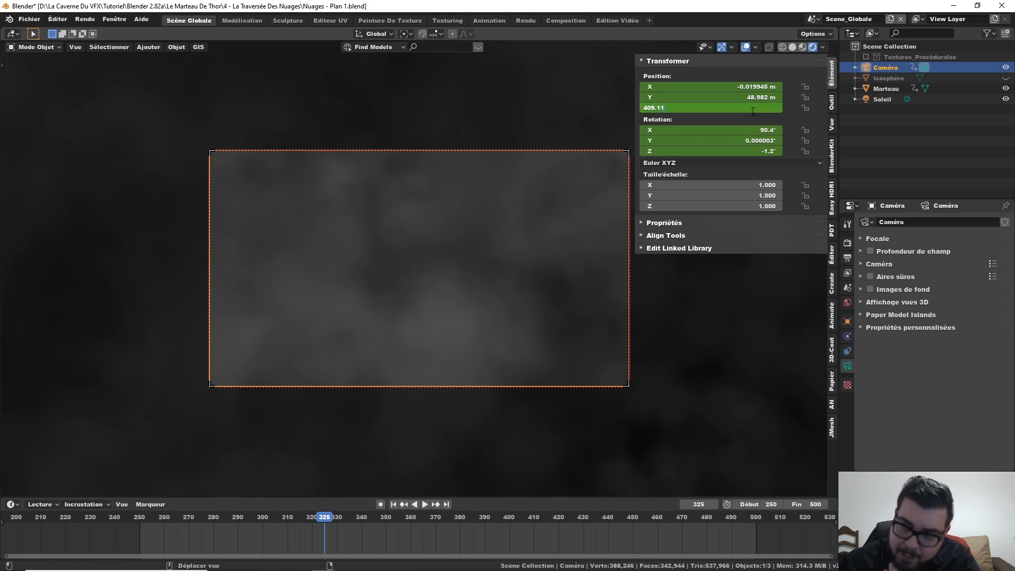
pyautogui.write('409.11')
pyautogui.press('Return')
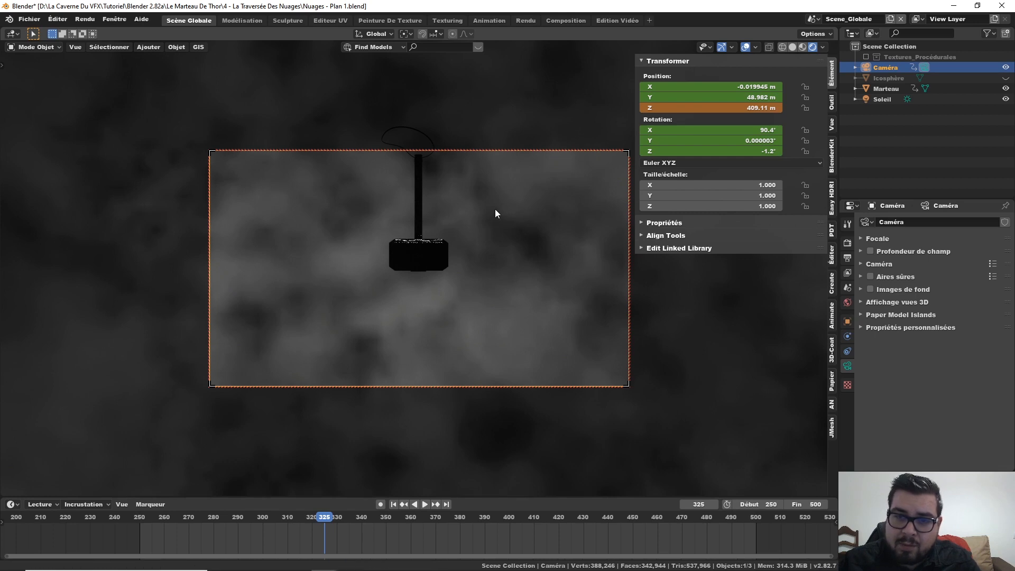
pyautogui.keyDown('shift'); pyautogui.moveTo(495, 209); pyautogui.dragTo(489, 265, button='middle'); pyautogui.keyUp('shift')
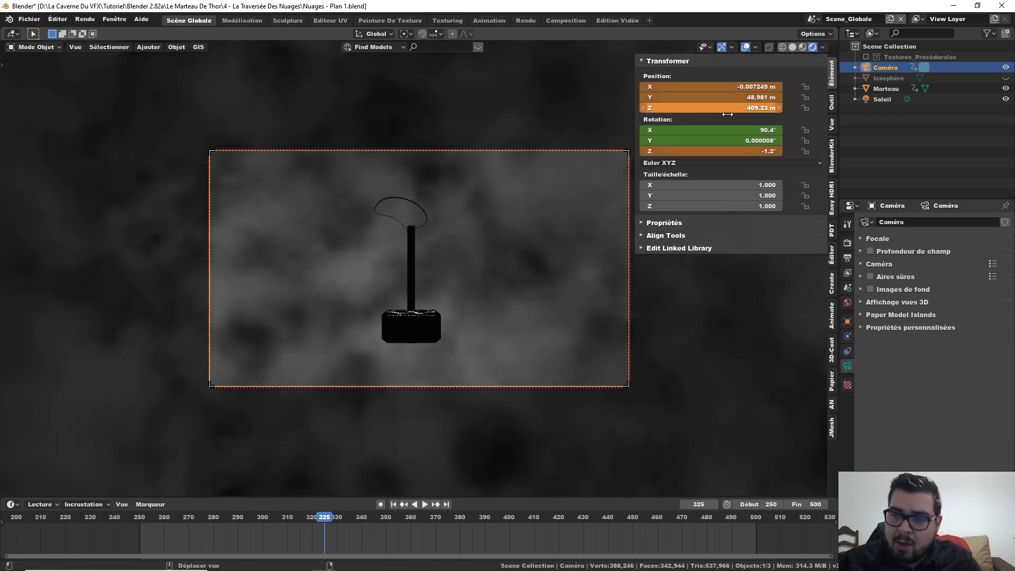
# Keyframe the camera's position and rotation for the front framing at frame 325
pyautogui.rightClick(727, 93)
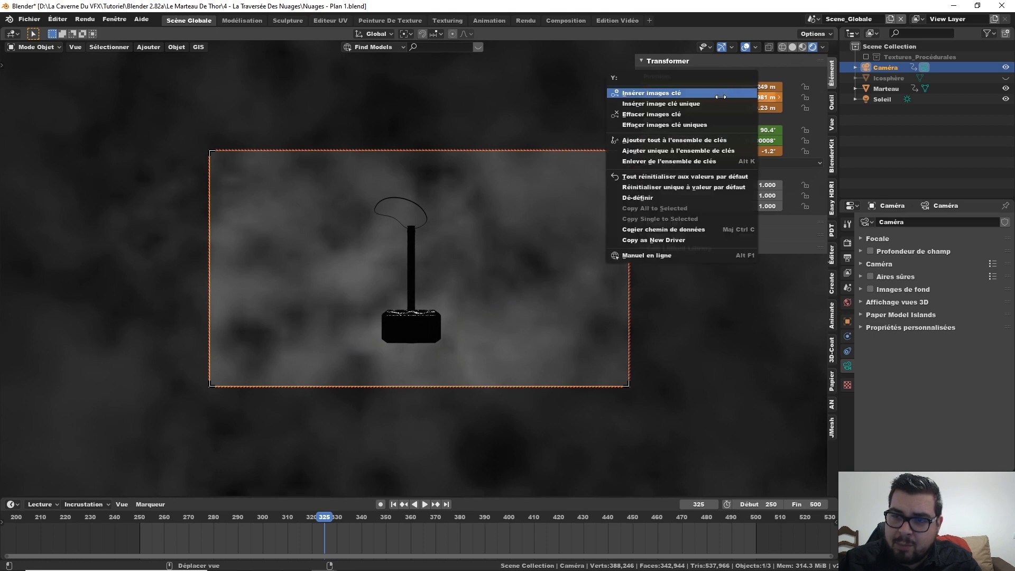
pyautogui.click(721, 94)
pyautogui.rightClick(721, 135)
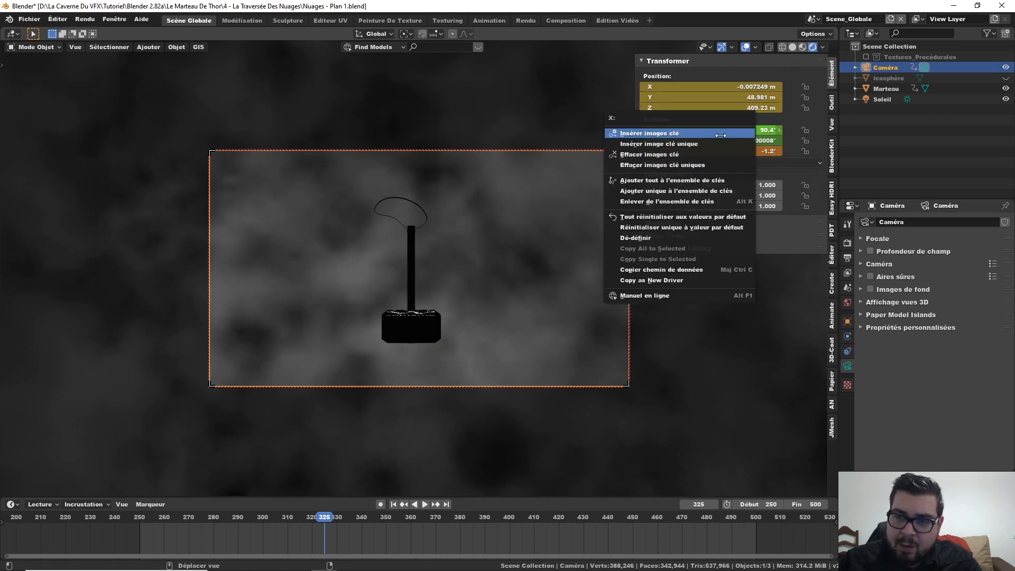
pyautogui.click(721, 136)
# Orbit the camera above the hammer, to about 409.85 m in Z and -51.6° Z rotation, and replace its position and rotation keyframes at frame 325
pyautogui.moveTo(486, 269); pyautogui.dragTo(515, 229, button='middle')
pyautogui.scroll(1, 506, 290)
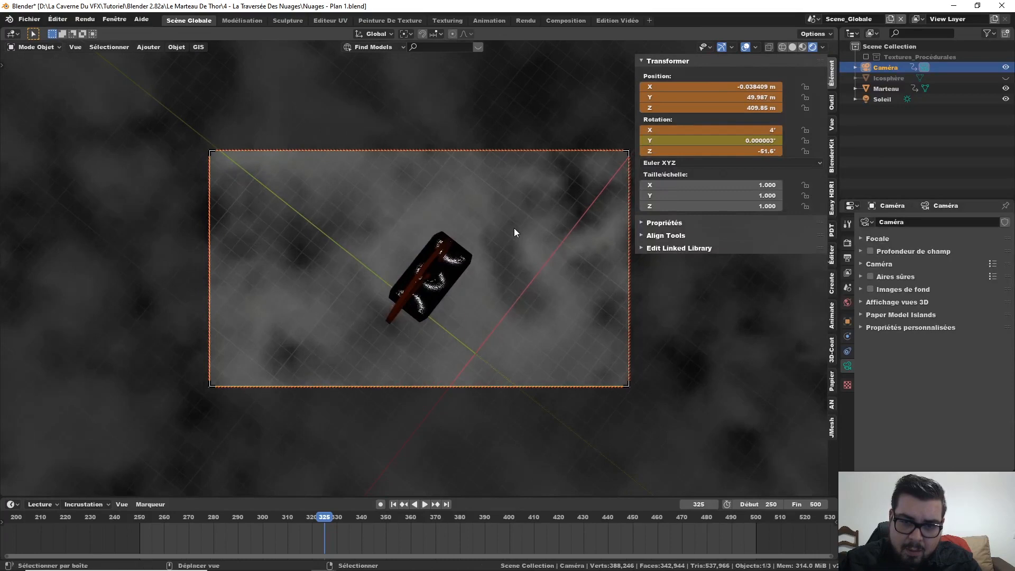
pyautogui.rightClick(723, 103)
pyautogui.click(723, 104)
pyautogui.rightClick(727, 130)
pyautogui.click(727, 130)
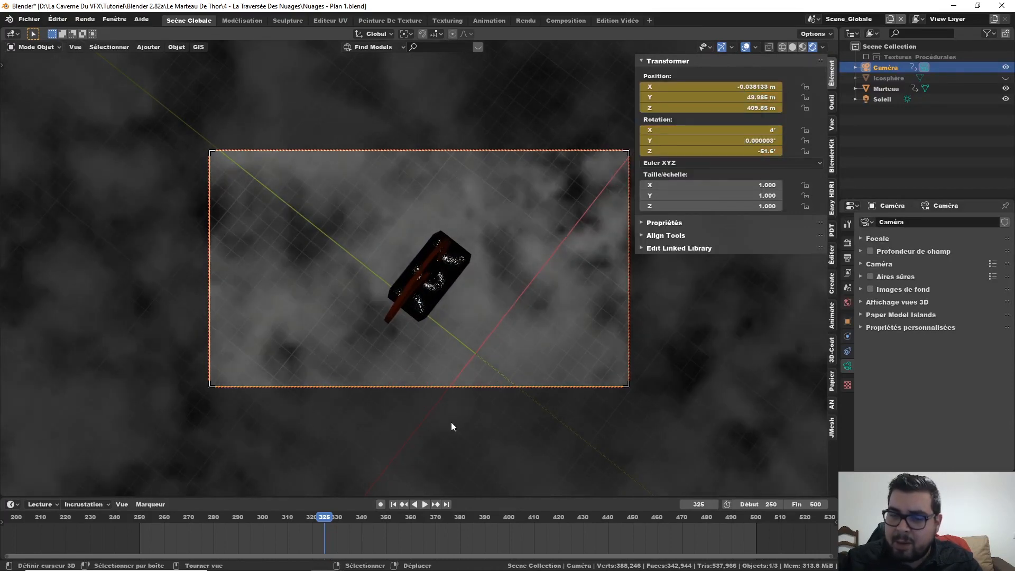
# Play the animation three times from frame 250 to check whether the camera keeps the falling hammer in frame
pyautogui.click(394, 504)
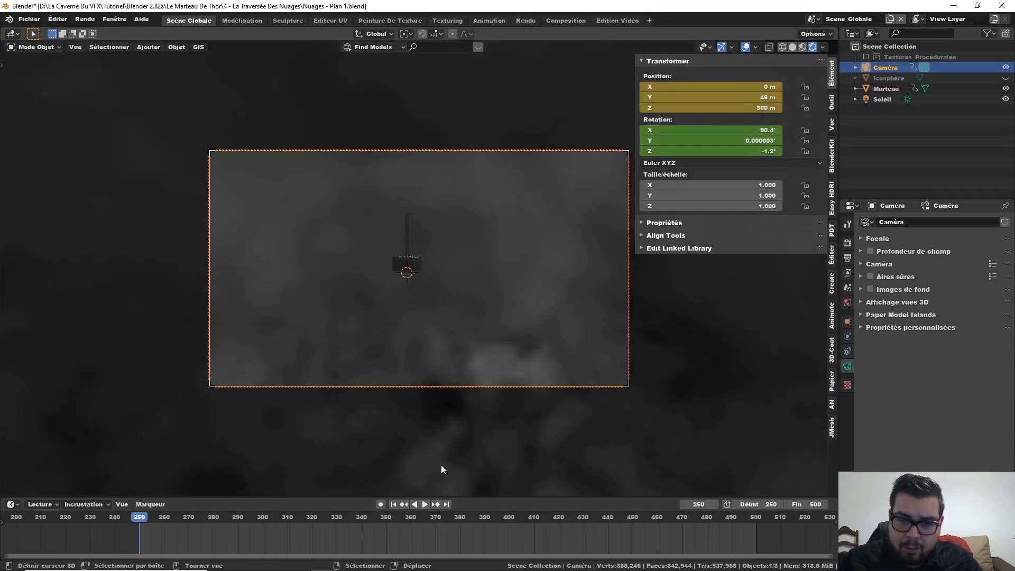
pyautogui.click(425, 504)
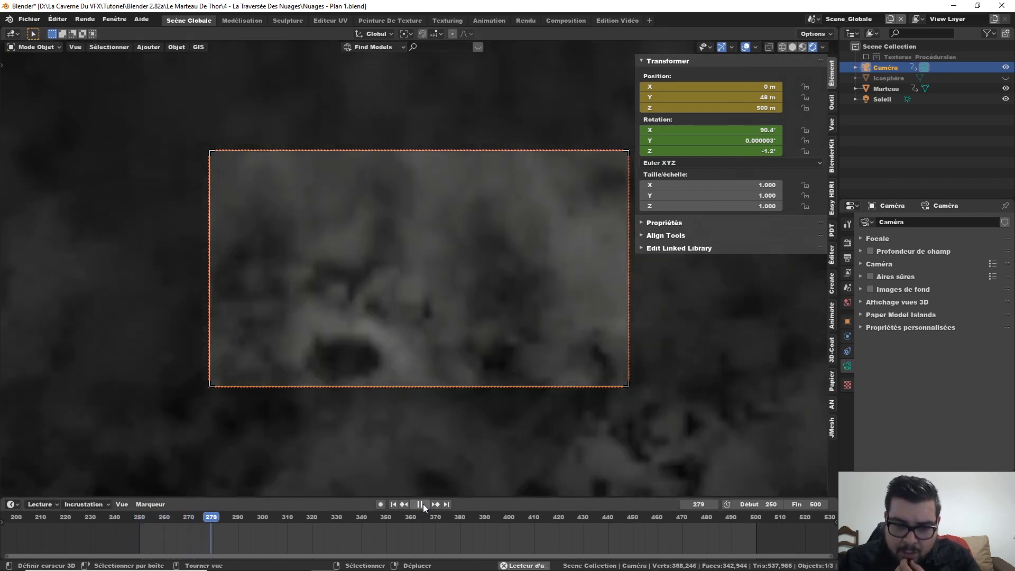
pyautogui.click(424, 507)
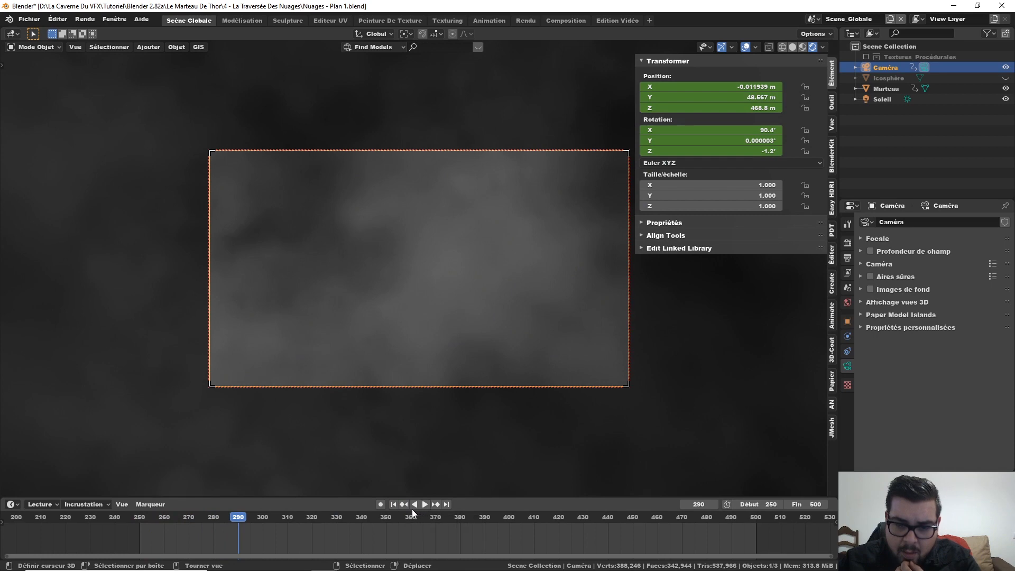
pyautogui.click(393, 504)
pyautogui.click(423, 504)
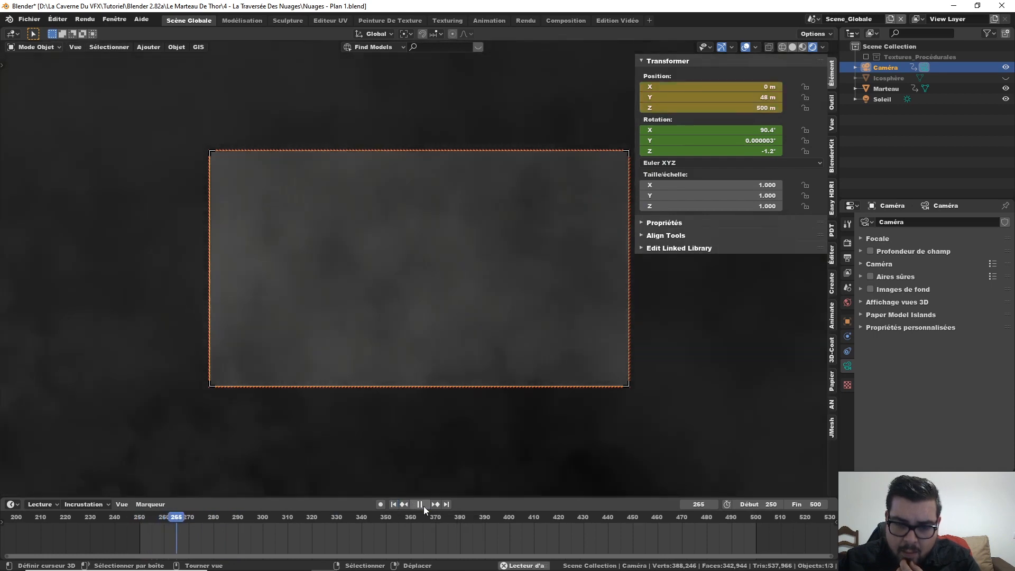
pyautogui.click(423, 506)
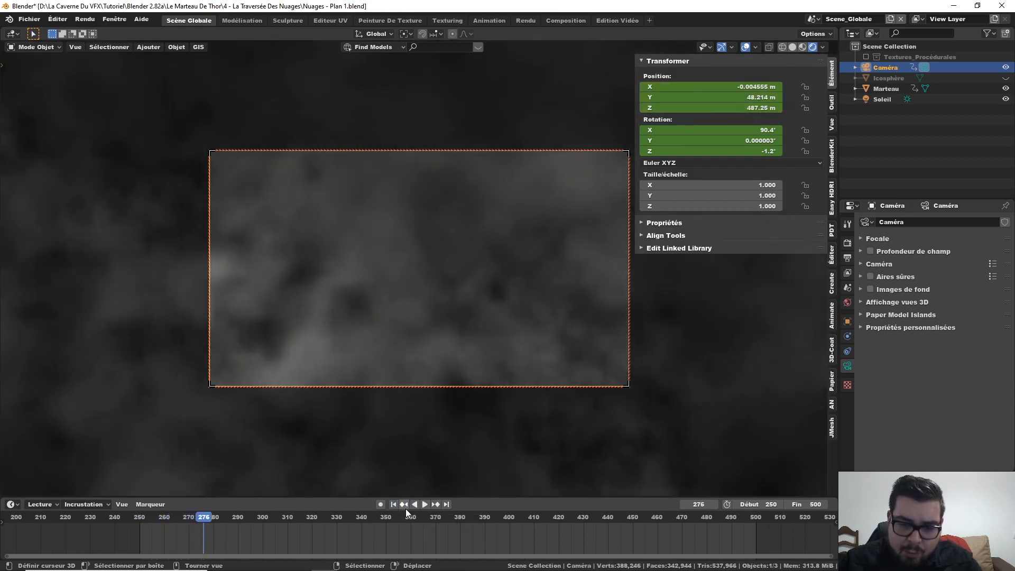
pyautogui.click(394, 504)
pyautogui.click(424, 505)
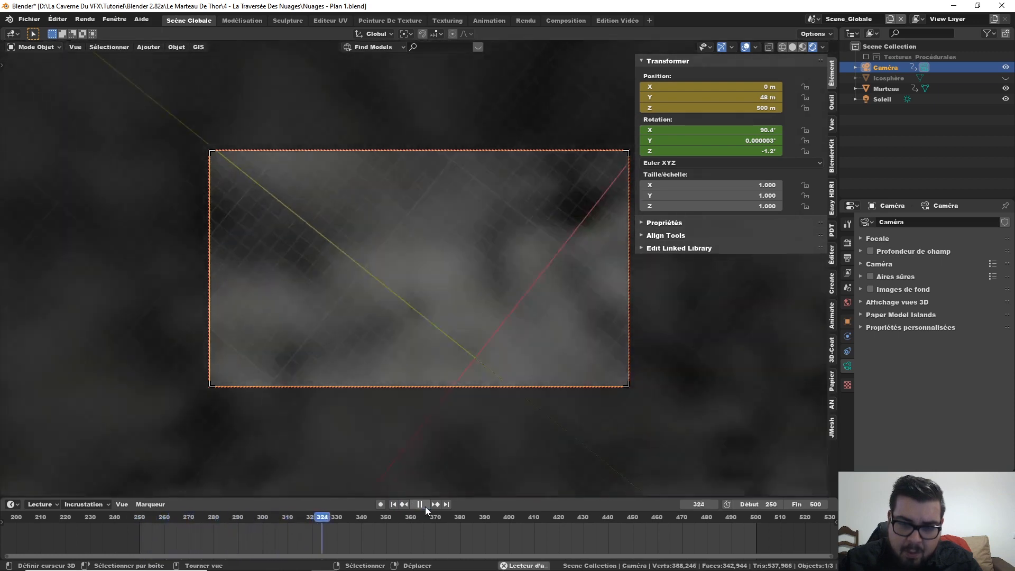
pyautogui.click(423, 506)
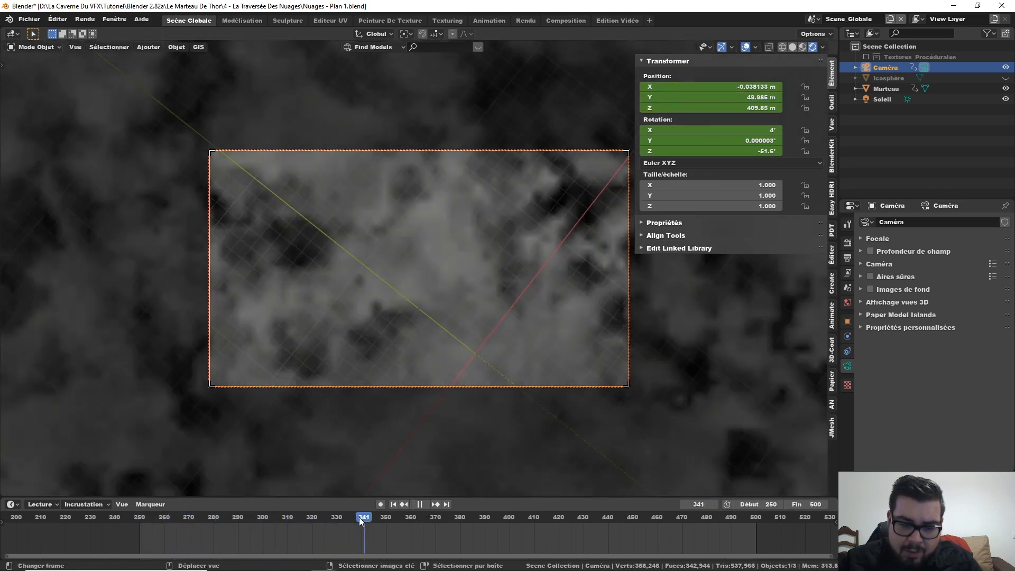
# At frame 259, lower the camera to 497.9 m in Z so the hammer is framed, and keyframe its position
pyautogui.moveTo(359, 517); pyautogui.dragTo(156, 517)
pyautogui.press('Right')
pyautogui.press('Right')
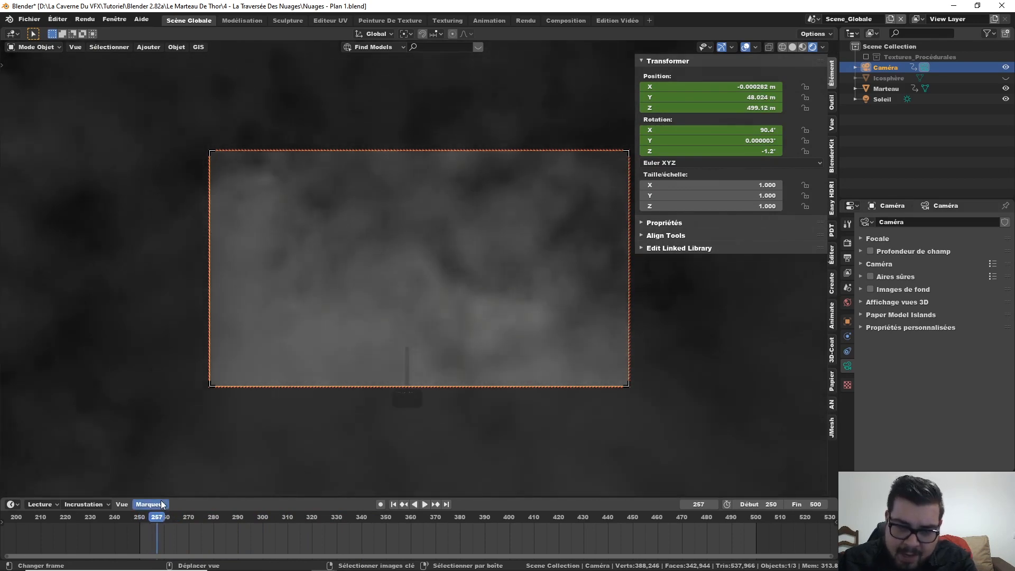
pyautogui.press('Right')
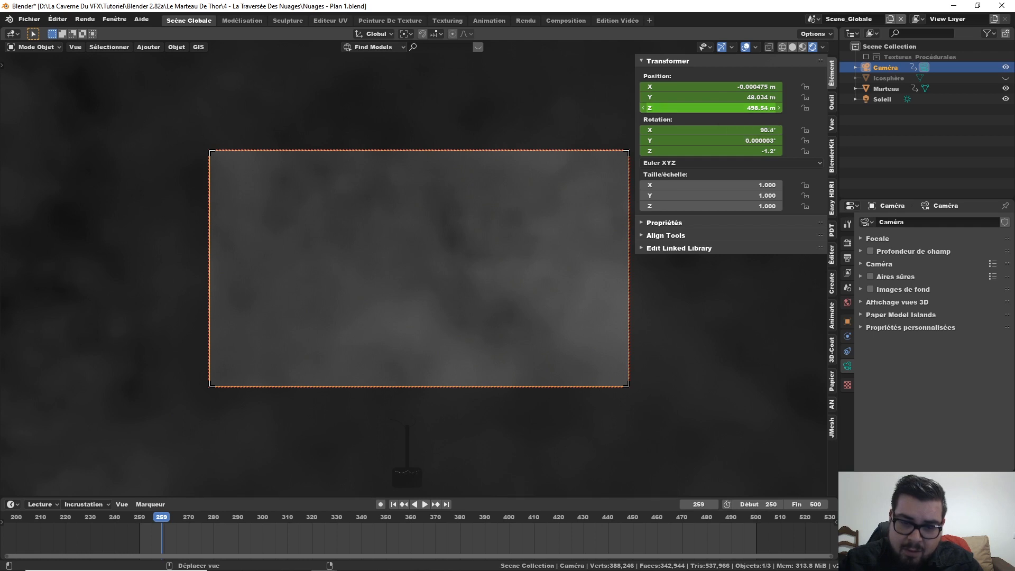
pyautogui.moveTo(711, 107); pyautogui.dragTo(677, 108)
pyautogui.rightClick(710, 108)
pyautogui.click(698, 107)
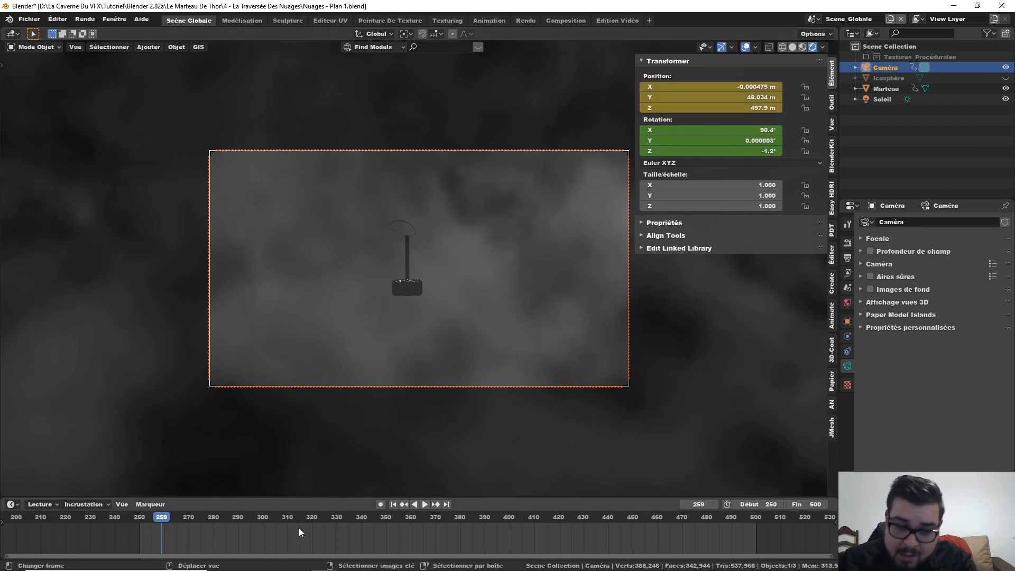
# At frame 265, lower the camera to 494.27 m in Z so the hammer is framed, and keyframe its position and rotation
pyautogui.moveTo(320, 525); pyautogui.dragTo(176, 516)
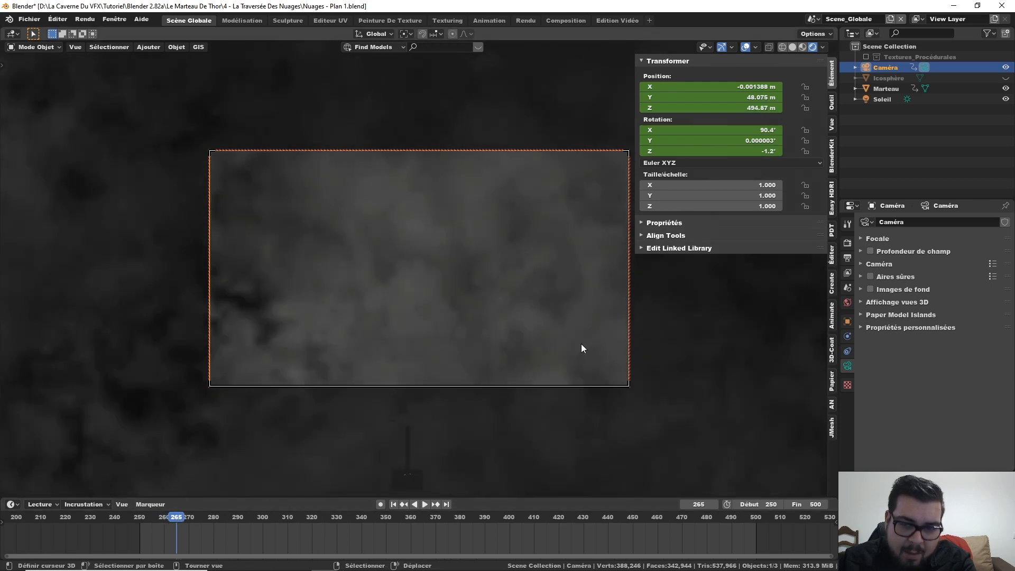
pyautogui.keyDown('shift'); pyautogui.moveTo(467, 341); pyautogui.dragTo(483, 74, button='middle'); pyautogui.keyUp('shift')
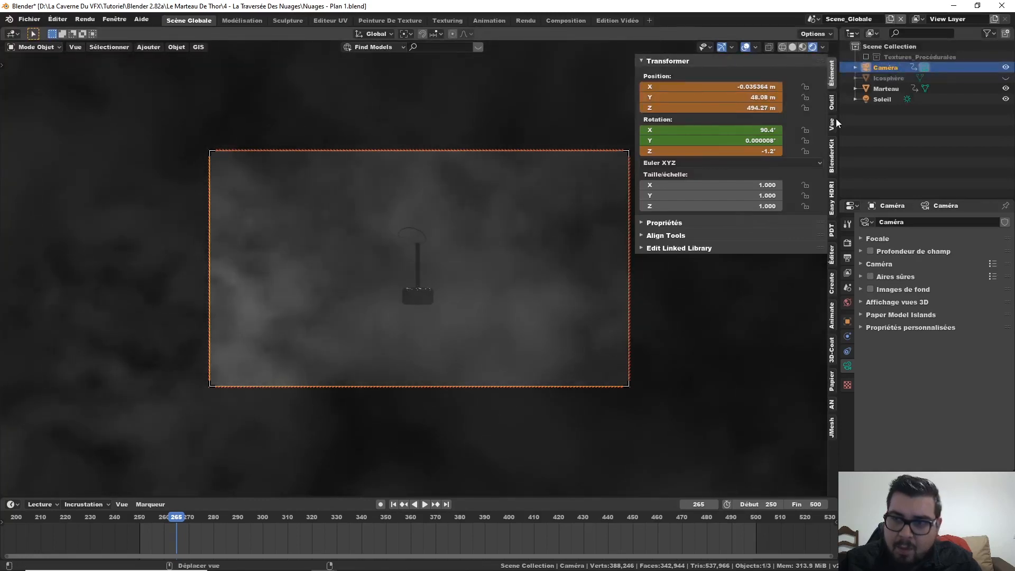
pyautogui.rightClick(741, 108)
pyautogui.click(740, 109)
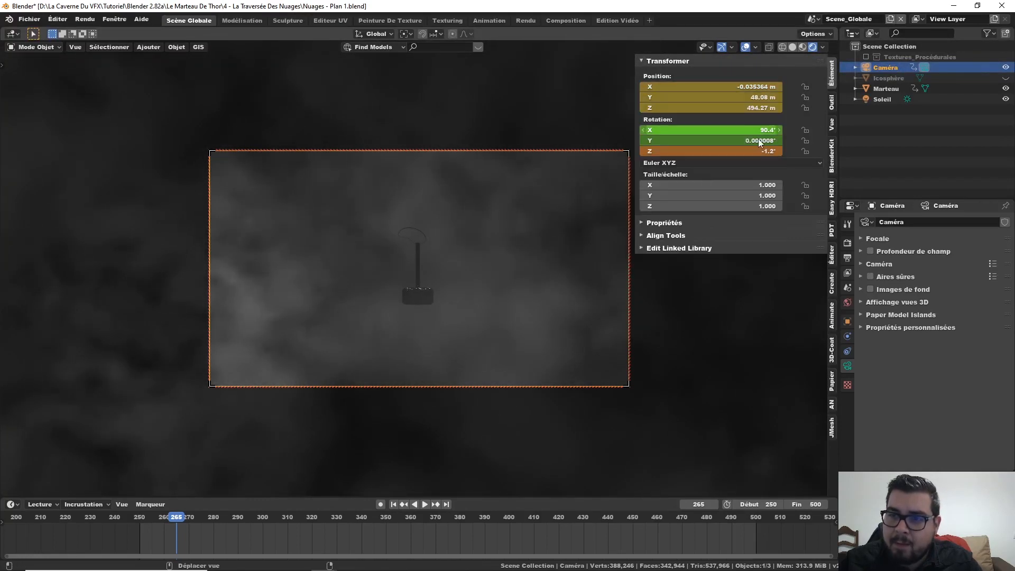
pyautogui.rightClick(747, 149)
pyautogui.click(746, 149)
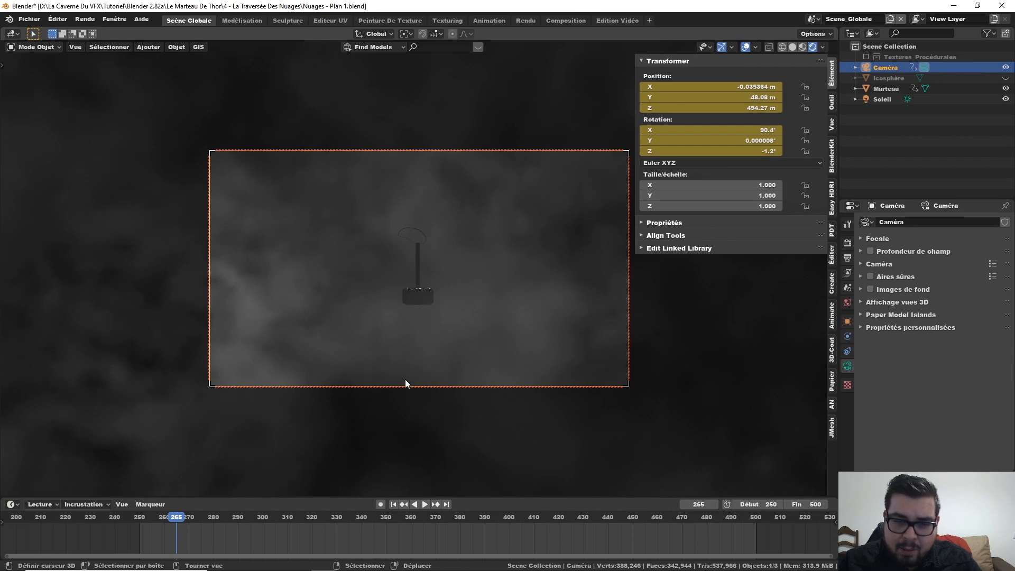
# At frame 272, lower the camera to 488.14 m in Z to reframe the hammer, and keyframe its position and rotation
pyautogui.press('Right')
pyautogui.press('Right')
pyautogui.press('Right')
pyautogui.press('Right')
pyautogui.press('Right')
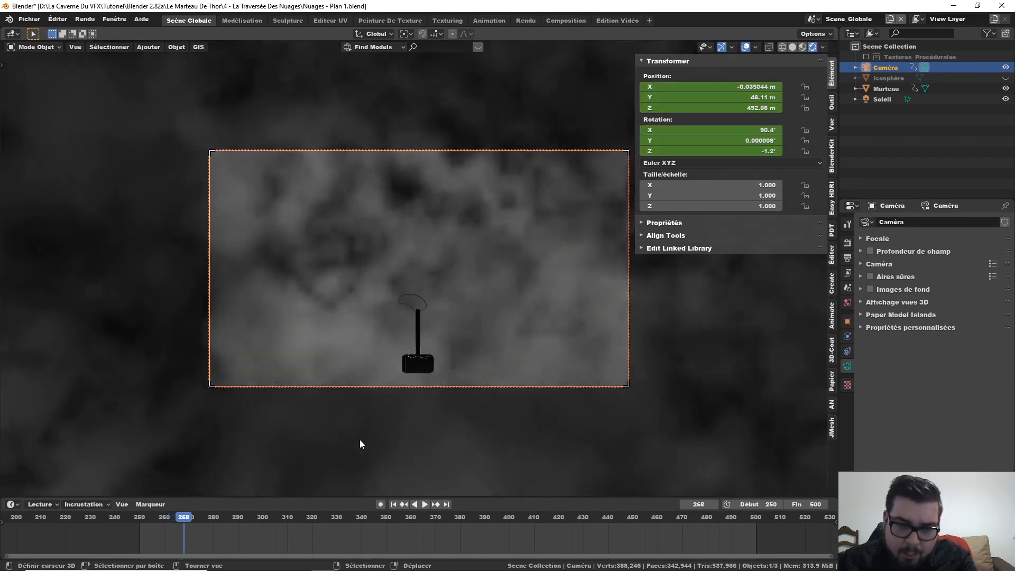
pyautogui.press('Right')
pyautogui.press('Right')
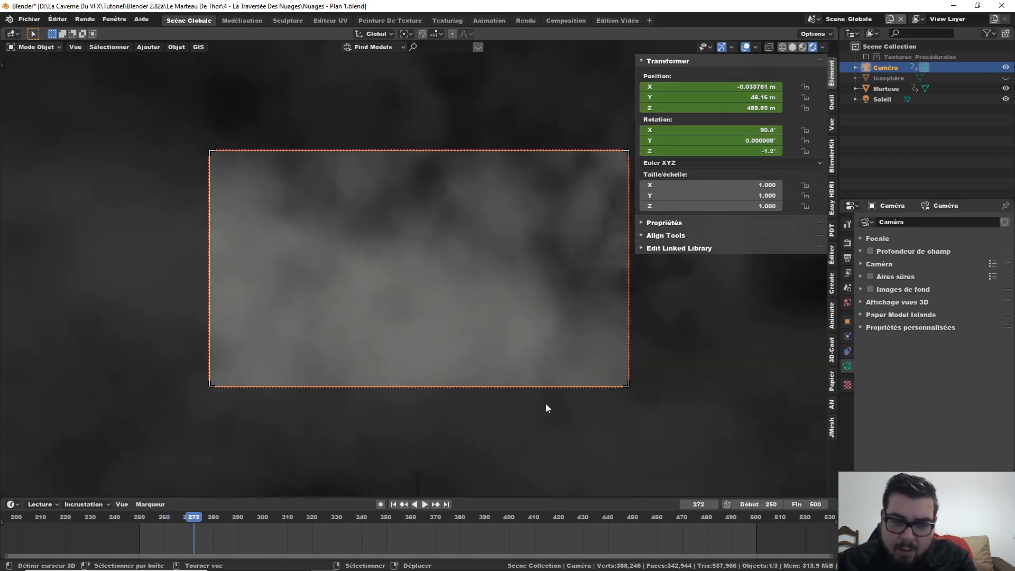
pyautogui.keyDown('shift'); pyautogui.moveTo(496, 380); pyautogui.dragTo(504, 226, button='middle'); pyautogui.keyUp('shift')
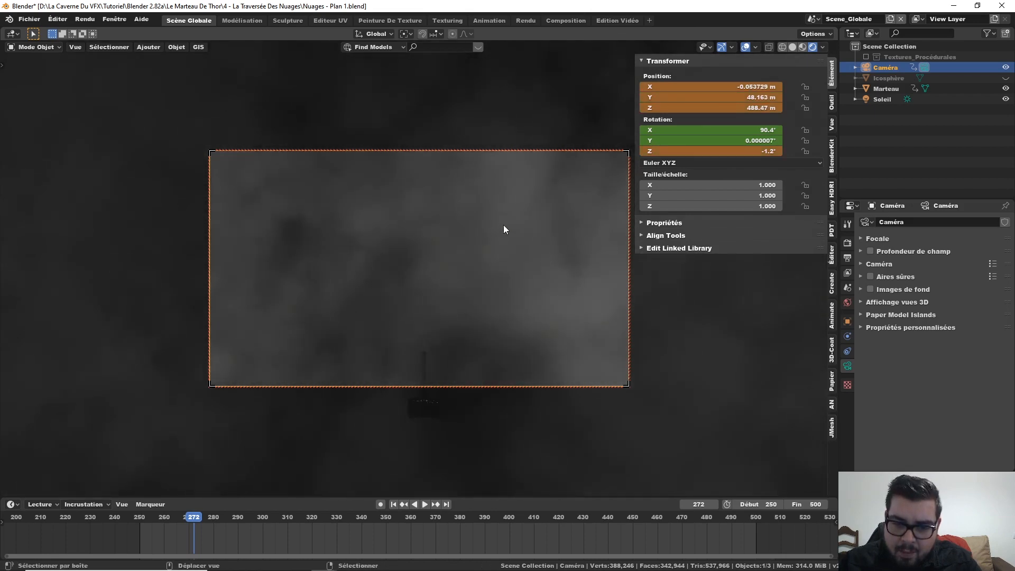
pyautogui.keyDown('shift'); pyautogui.moveTo(518, 394); pyautogui.dragTo(509, 266, button='middle'); pyautogui.keyUp('shift')
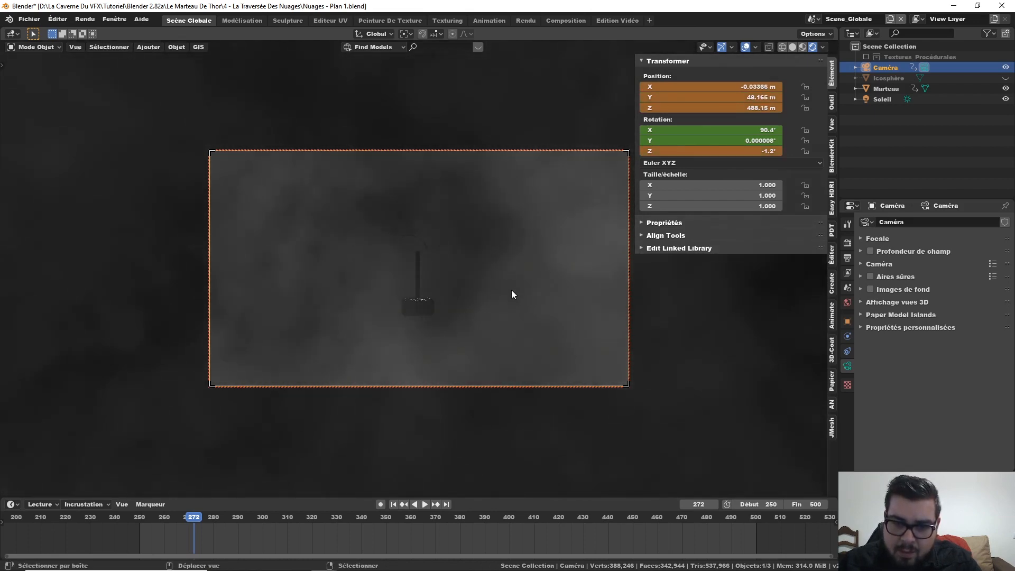
pyautogui.rightClick(729, 100)
pyautogui.click(730, 100)
pyautogui.rightClick(750, 136)
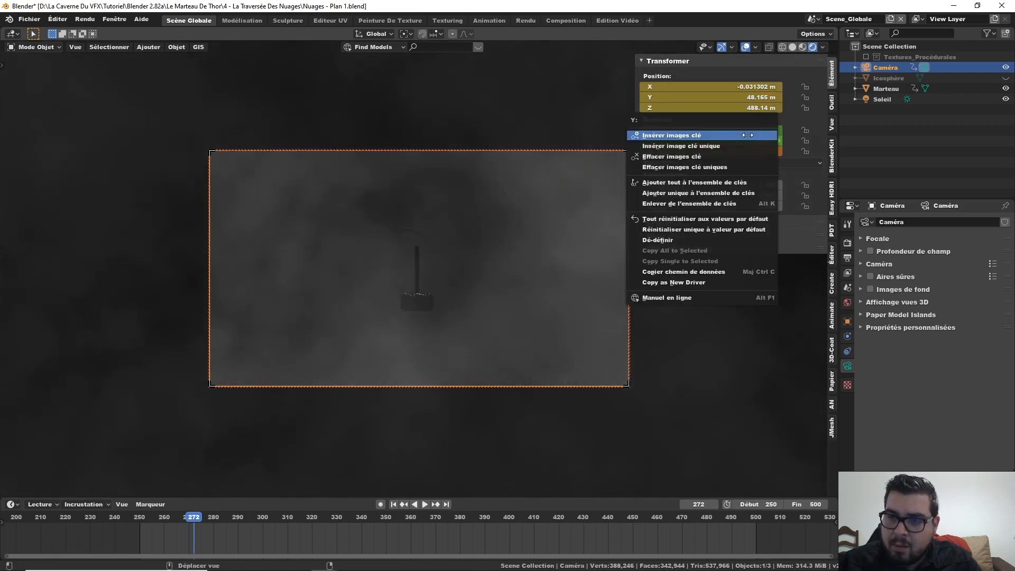
pyautogui.click(750, 135)
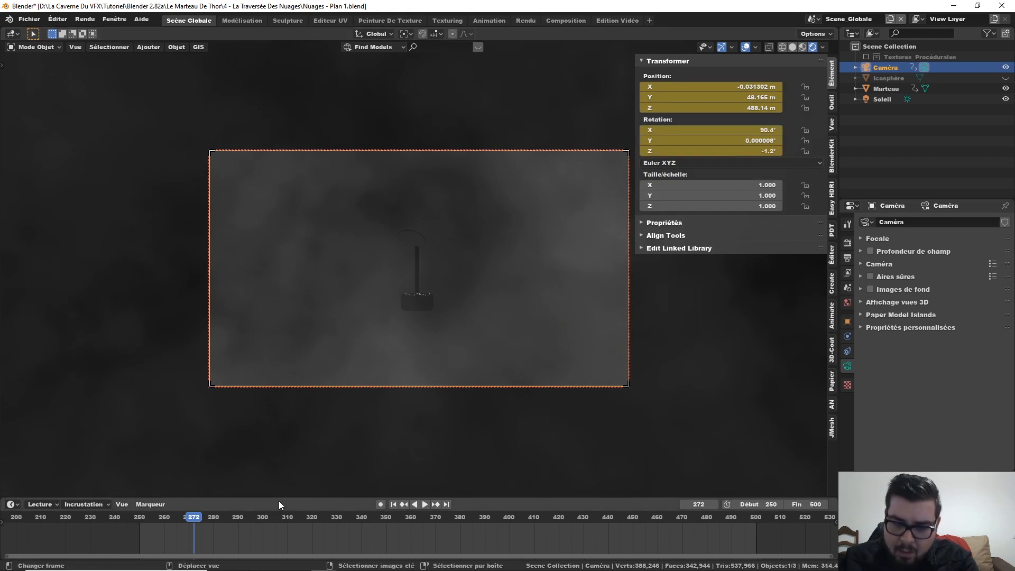
# At frame 278, bring the camera down to 481.48 m in Z to centre the hammer, and keyframe its position and rotation
pyautogui.press('Right')
pyautogui.press('Right')
pyautogui.press('Right')
pyautogui.press('Right')
pyautogui.press('Right')
pyautogui.press('Right')
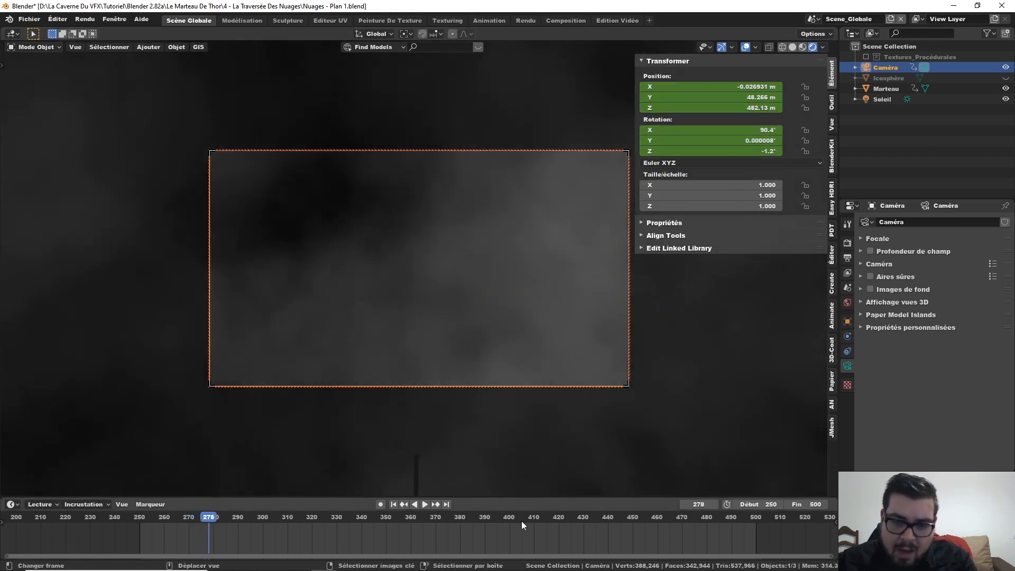
pyautogui.keyDown('shift'); pyautogui.moveTo(528, 437); pyautogui.dragTo(513, 249, button='middle'); pyautogui.keyUp('shift')
pyautogui.rightClick(750, 96)
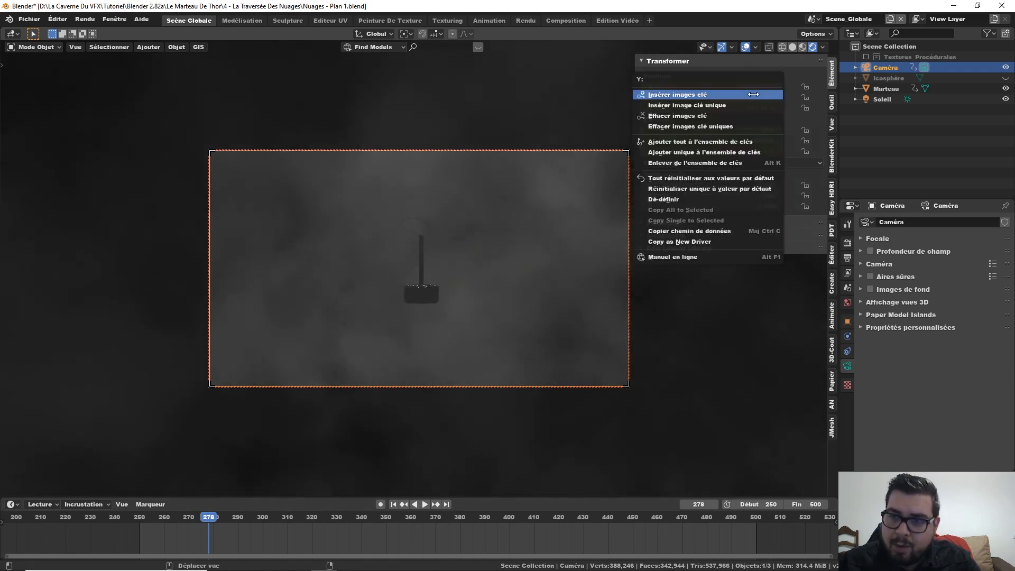
pyautogui.click(751, 95)
pyautogui.rightClick(742, 141)
pyautogui.click(742, 142)
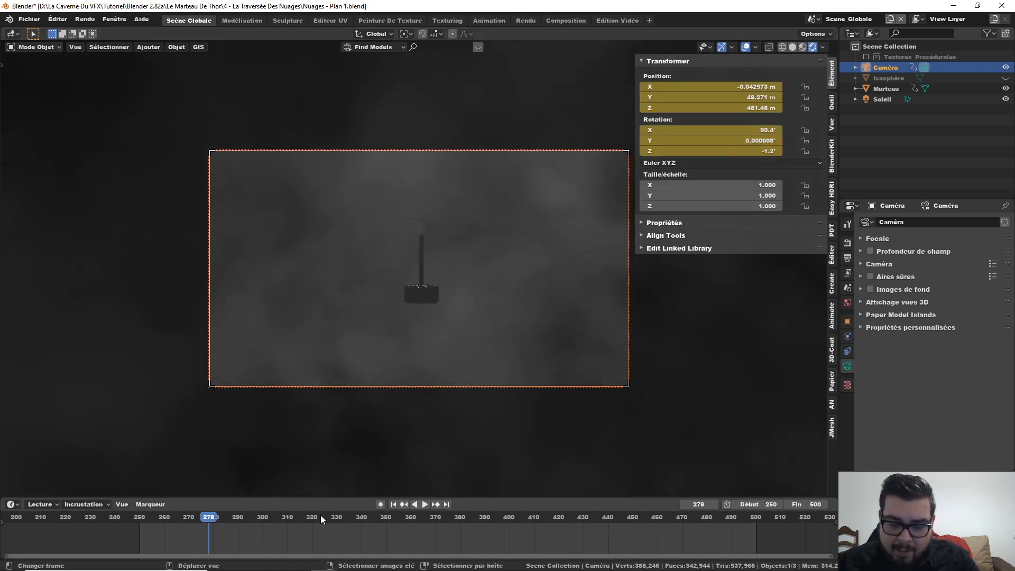
# At frame 284, lower the camera to 473.85 m in Z around the hammer, and keyframe its position and rotation
pyautogui.press('Right')
pyautogui.press('Right')
pyautogui.press('Right')
pyautogui.press('Right')
pyautogui.press('Right')
pyautogui.press('Right')
pyautogui.keyDown('shift'); pyautogui.moveTo(532, 386); pyautogui.dragTo(531, 133, button='middle'); pyautogui.keyUp('shift')
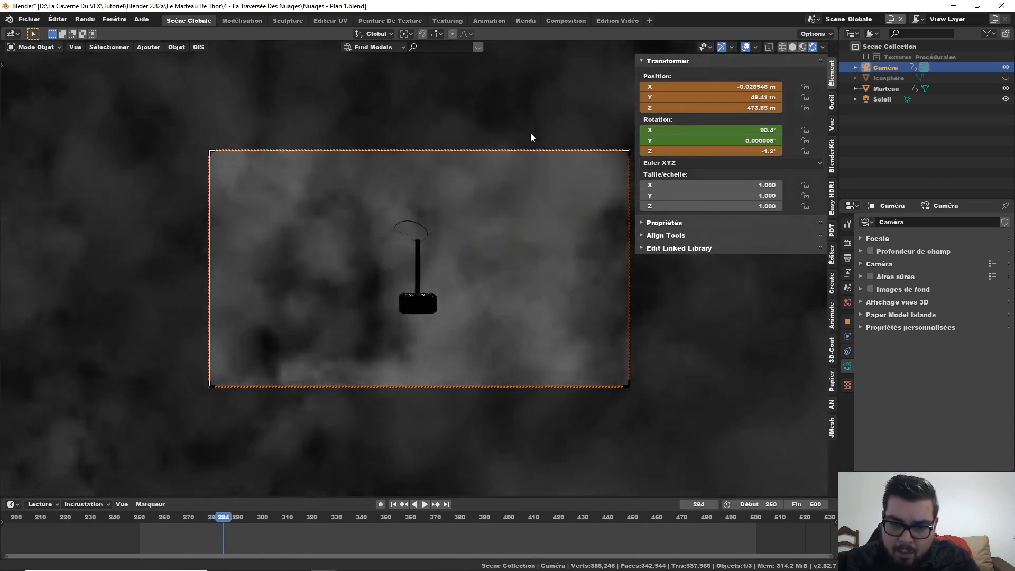
pyautogui.rightClick(724, 96)
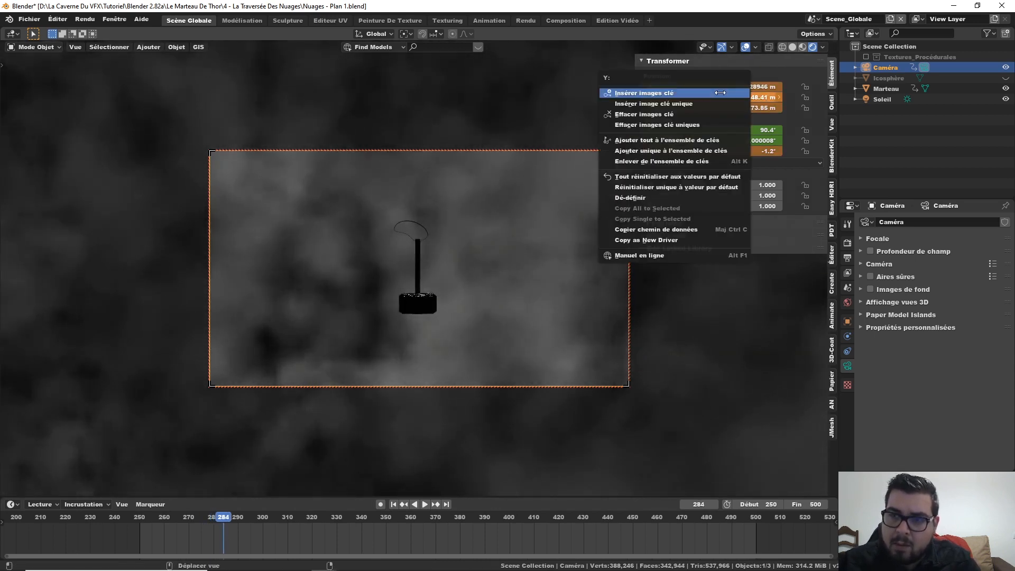
pyautogui.click(725, 94)
pyautogui.rightClick(736, 138)
pyautogui.click(735, 137)
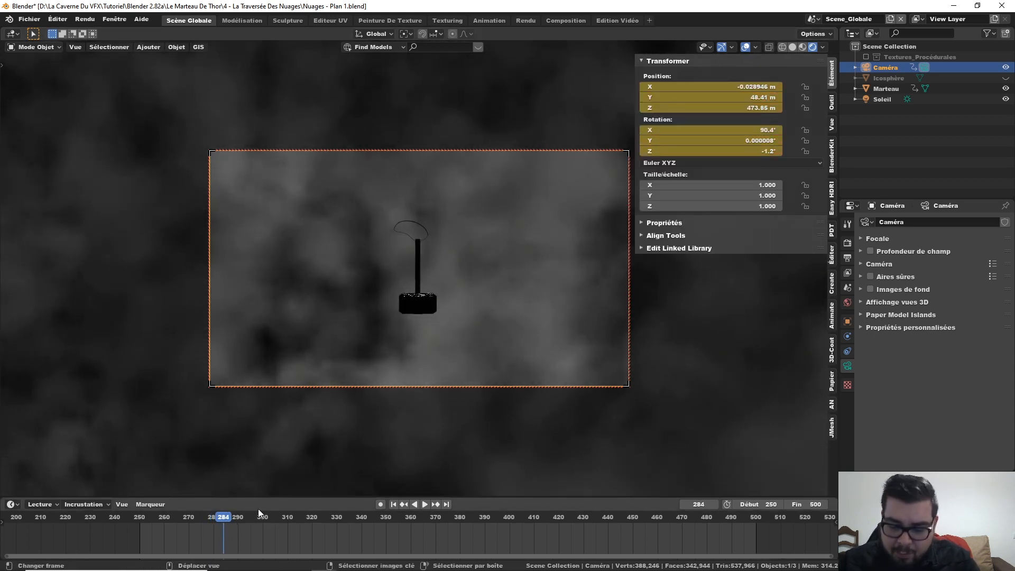
# At frame 289, lower the camera to about 466.9 m in Z so the hammer is framed, and keyframe its position
pyautogui.press('Right')
pyautogui.press('Right')
pyautogui.press('Right')
pyautogui.press('Right')
pyautogui.press('Right')
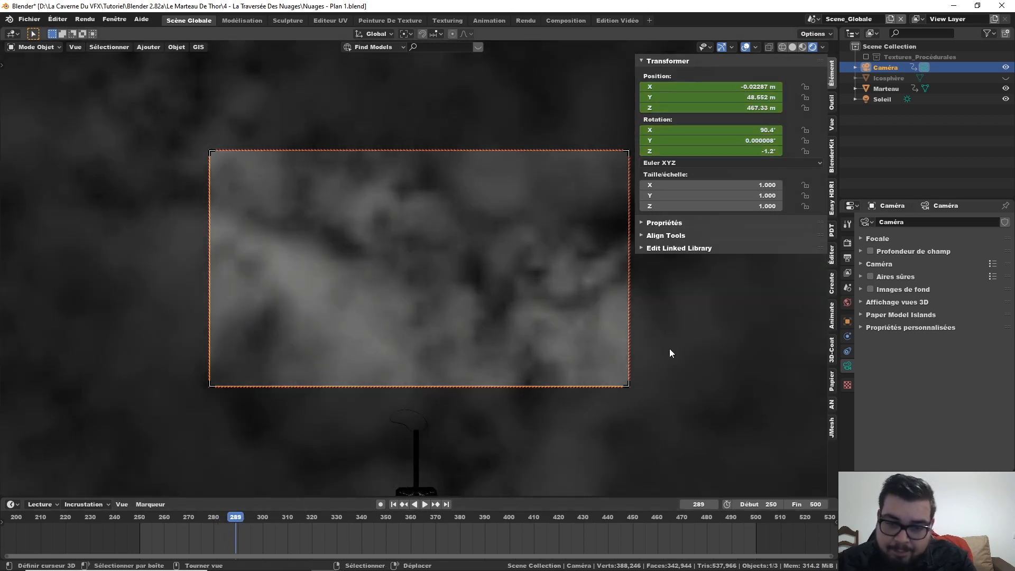
pyautogui.keyDown('shift'); pyautogui.moveTo(621, 370); pyautogui.dragTo(617, 109, button='middle'); pyautogui.keyUp('shift')
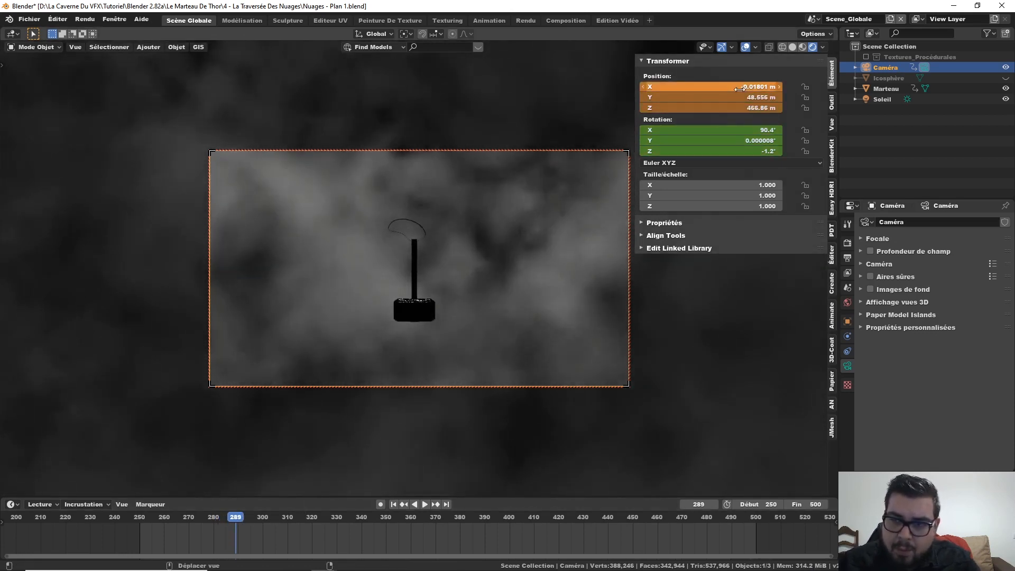
pyautogui.rightClick(739, 89)
pyautogui.click(739, 90)
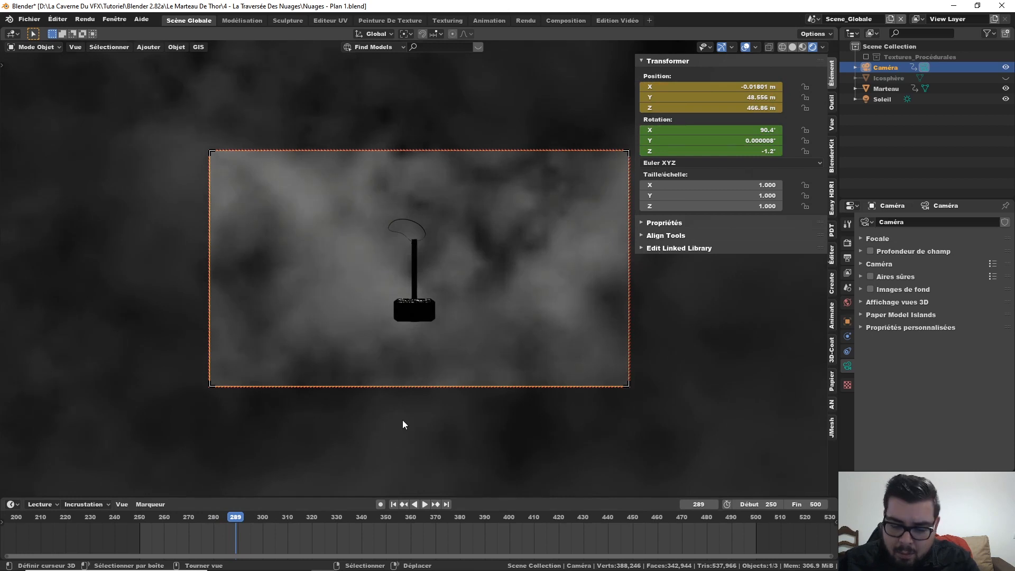
# At frame 295, lower the camera until the hammer is back in frame, and keyframe its position
pyautogui.press('Right')
pyautogui.press('Right')
pyautogui.press('Right')
pyautogui.press('Right')
pyautogui.press('Right')
pyautogui.press('Right')
pyautogui.keyDown('shift'); pyautogui.moveTo(531, 433); pyautogui.dragTo(526, 221, button='middle'); pyautogui.keyUp('shift')
pyautogui.rightClick(736, 91)
pyautogui.click(736, 93)
# Step through frames 295 to 325 and back to 300 to check whether the hammer stays in the camera's frame
pyautogui.press('Right')
pyautogui.press('Right')
pyautogui.press('Right')
pyautogui.press('Right')
pyautogui.press('Right')
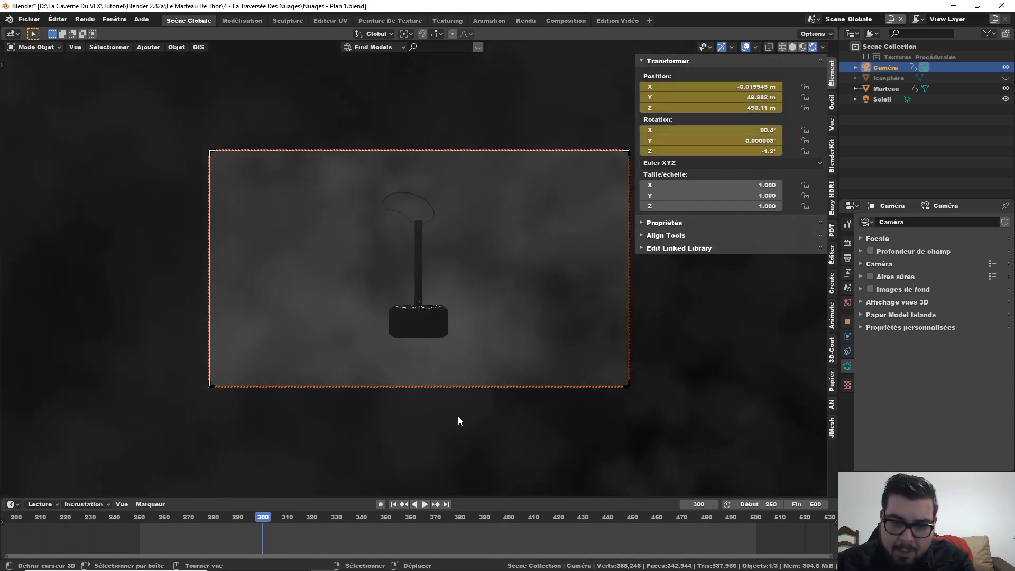
pyautogui.press('Left')
pyautogui.press('Left')
pyautogui.press('Left')
pyautogui.press('Right')
pyautogui.press('Right')
pyautogui.press('Right')
pyautogui.press('Right')
pyautogui.press('Right')
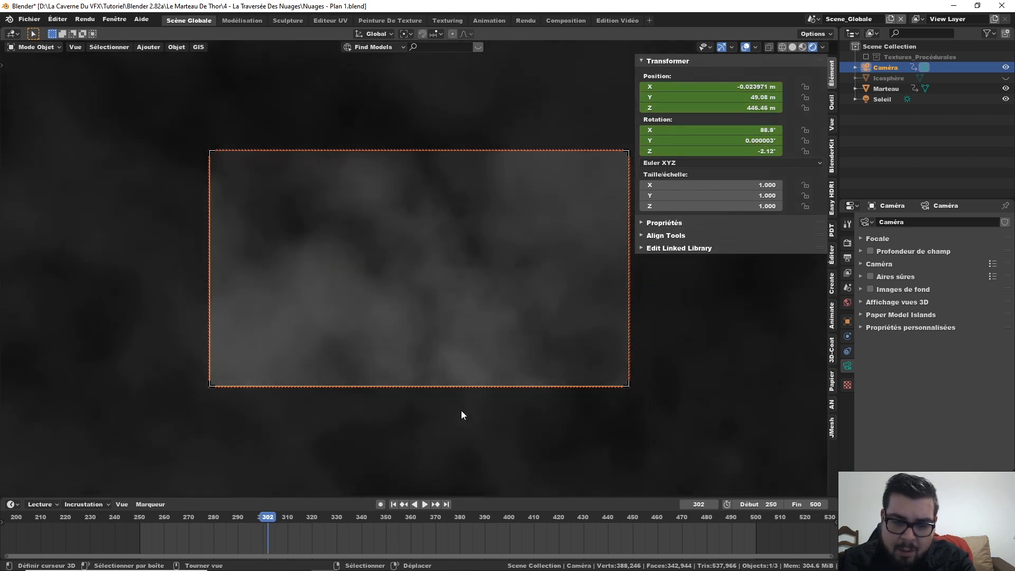
pyautogui.press('Left')
pyautogui.press('Left')
pyautogui.press('Right')
pyautogui.press('Right')
pyautogui.press('Right')
pyautogui.press('Right')
pyautogui.press('Right')
pyautogui.press('Right')
pyautogui.press('Right')
pyautogui.press('Right')
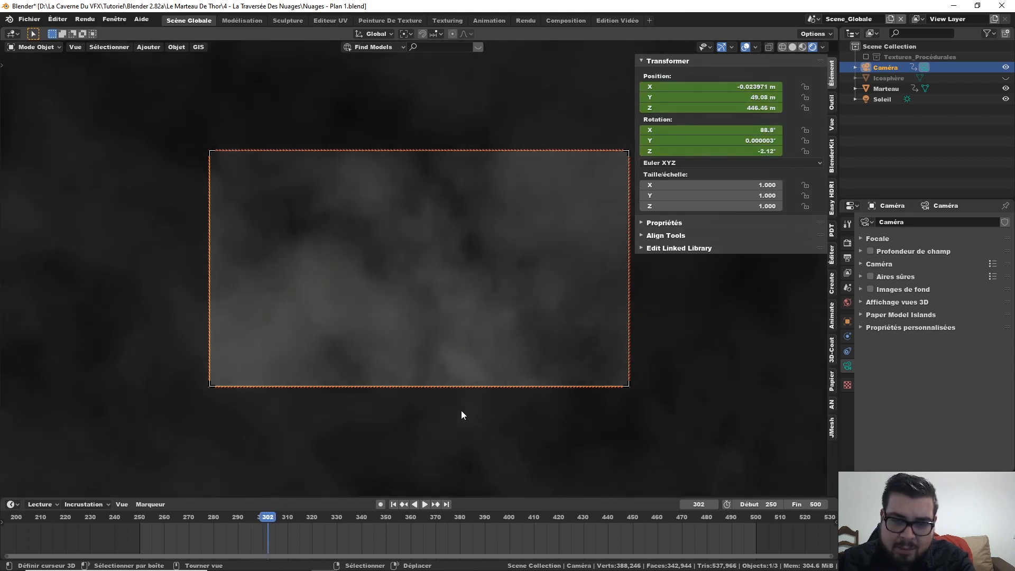
pyautogui.press('Right')
pyautogui.press('Right')
pyautogui.press('Right')
pyautogui.press('Right')
pyautogui.press('Right')
pyautogui.press('Right')
pyautogui.press('Right')
pyautogui.press('Right')
pyautogui.press('Right')
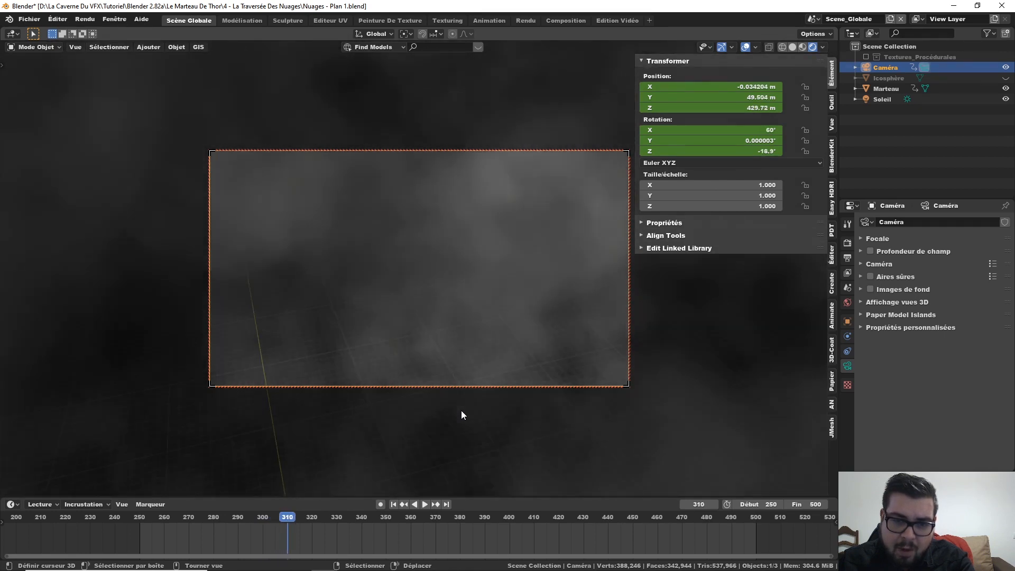
pyautogui.press('Right')
pyautogui.press('Right')
pyautogui.press('Right')
pyautogui.press('Right')
pyautogui.press('Right')
pyautogui.press('Right')
pyautogui.press('Right')
pyautogui.press('Right')
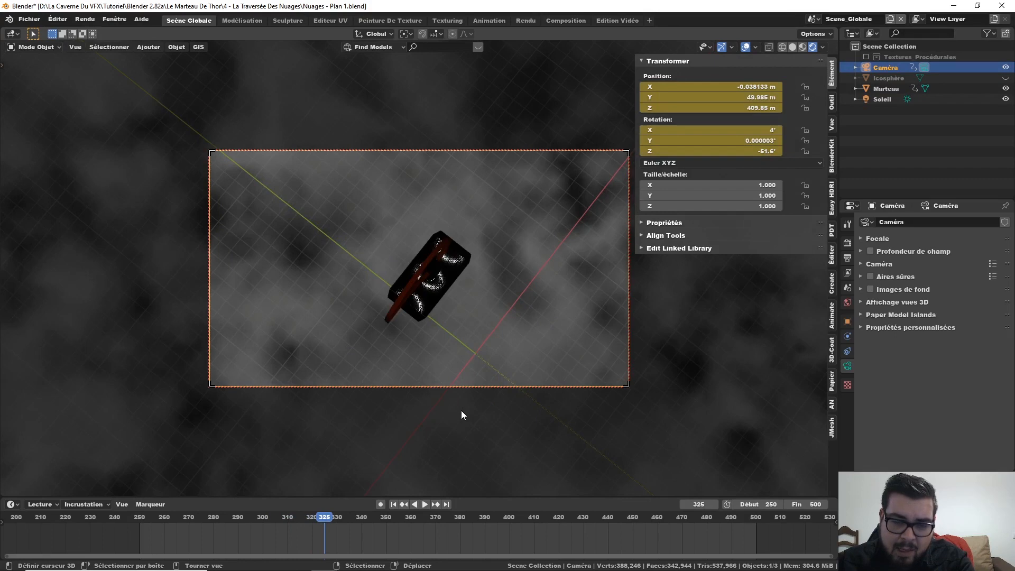
pyautogui.press('Left')
pyautogui.press('Left')
pyautogui.press('Left')
pyautogui.press('Left')
pyautogui.press('Left')
pyautogui.press('Left')
pyautogui.press('Left')
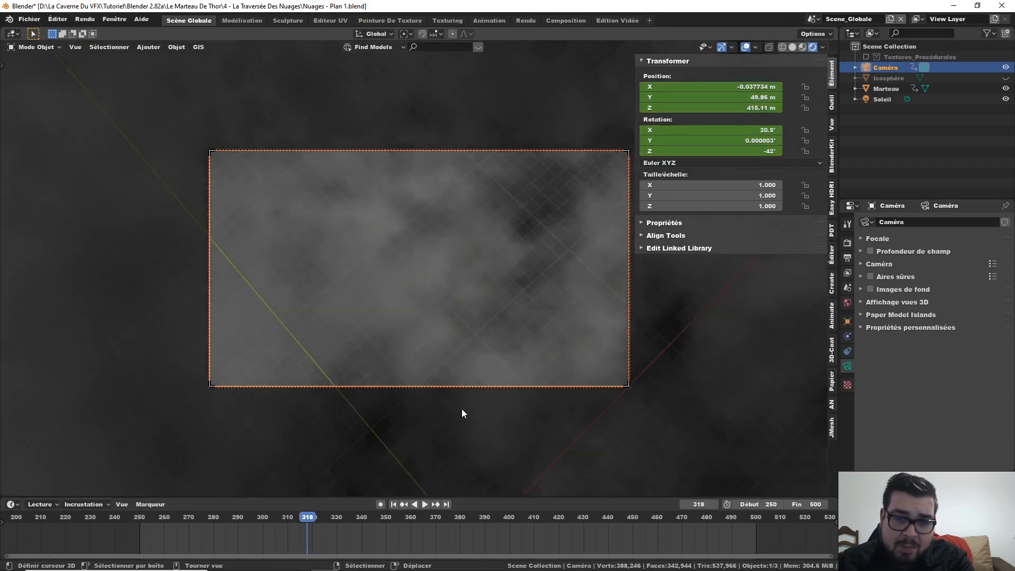
pyautogui.press('Left')
pyautogui.press('Left')
pyautogui.press('Left')
pyautogui.press('Left')
pyautogui.press('Left')
pyautogui.press('Left')
pyautogui.press('Left')
pyautogui.press('Left')
pyautogui.press('Left')
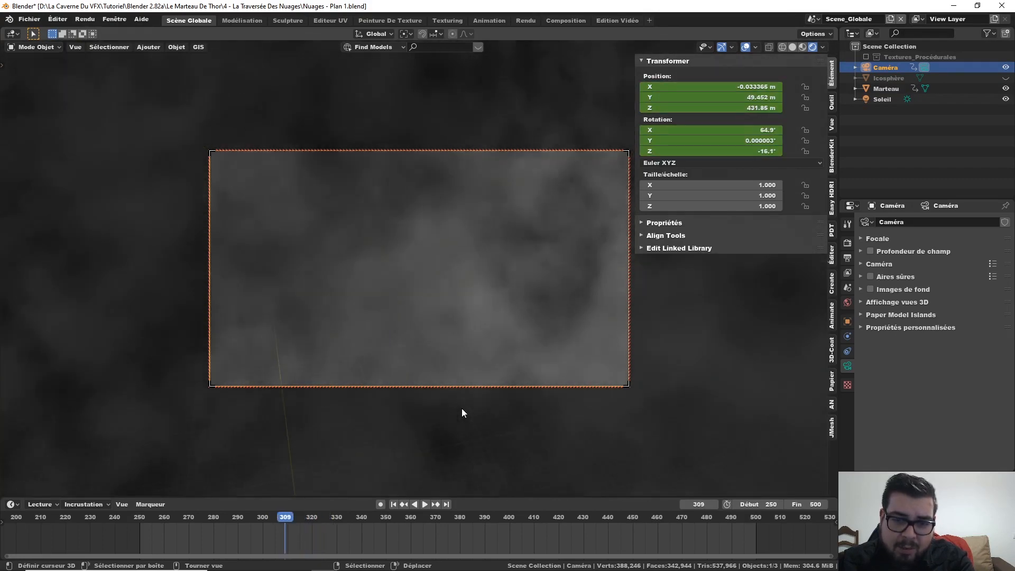
pyautogui.press('Left')
pyautogui.press('Left')
pyautogui.press('Left')
pyautogui.press('Left')
pyautogui.press('Left')
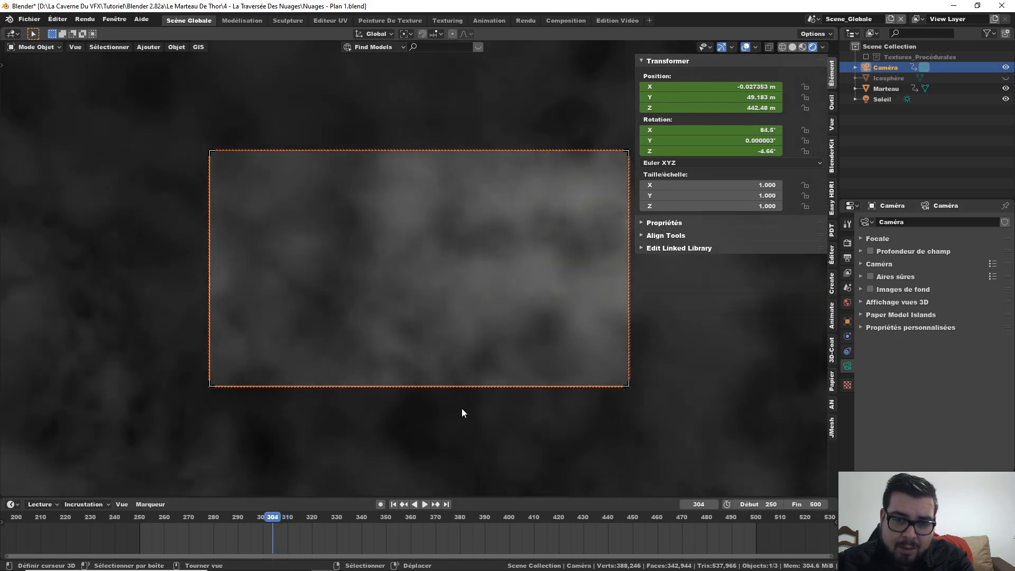
pyautogui.press('Left')
pyautogui.press('Left')
pyautogui.press('Left')
pyautogui.press('Left')
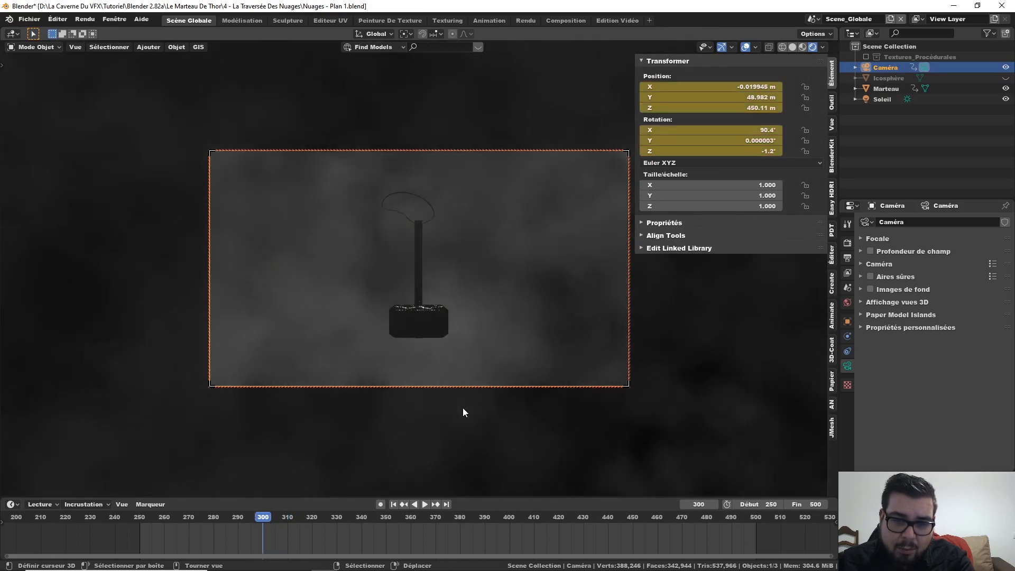
# At frame 301, raise the camera to 448.54 m in Z to recentre the hammer, and keyframe its position
pyautogui.press('Right')
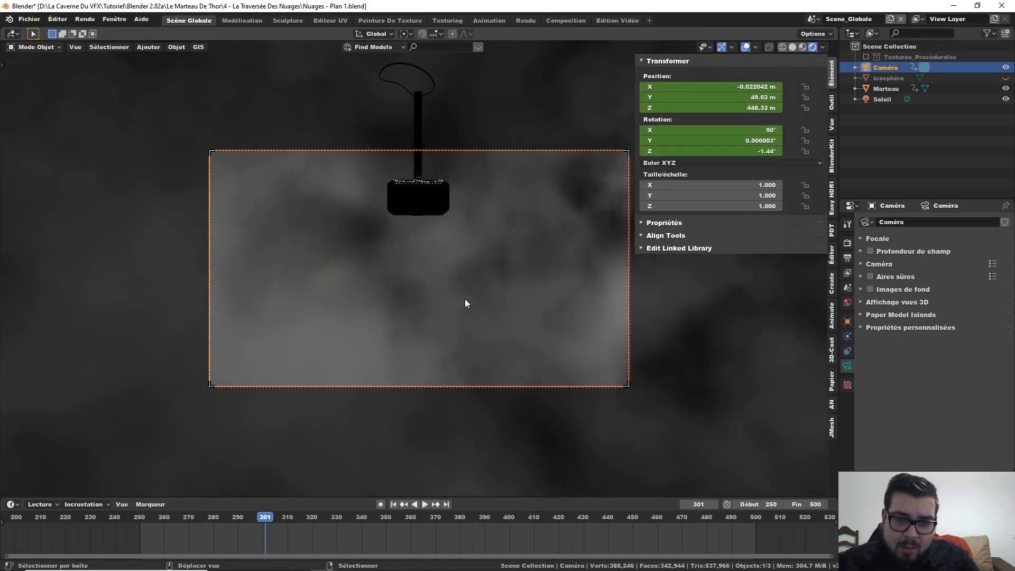
pyautogui.keyDown('shift'); pyautogui.moveTo(465, 299); pyautogui.dragTo(473, 474, button='middle'); pyautogui.keyUp('shift')
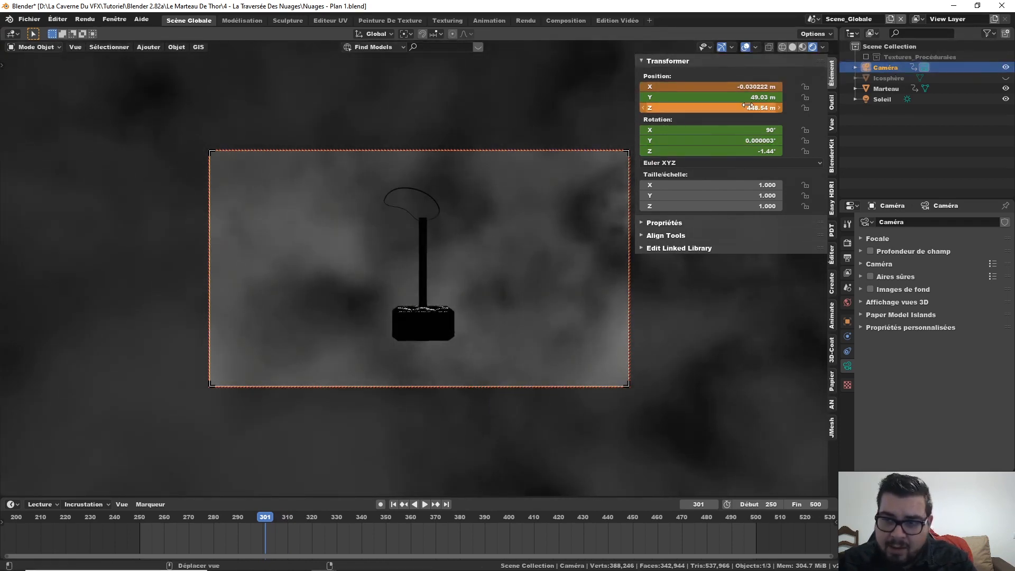
pyautogui.rightClick(687, 107)
pyautogui.click(687, 100)
# At frame 302, raise the camera to 446.97 m in Z so the whole hammer is framed, and keyframe its position
pyautogui.press('Right')
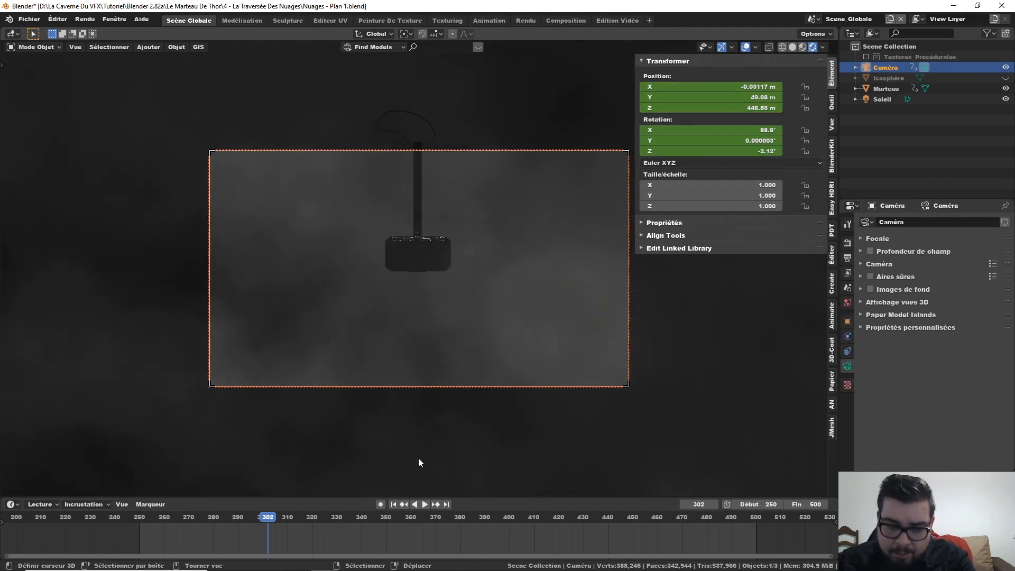
pyautogui.keyDown('shift'); pyautogui.moveTo(486, 228); pyautogui.dragTo(481, 324, button='middle'); pyautogui.keyUp('shift')
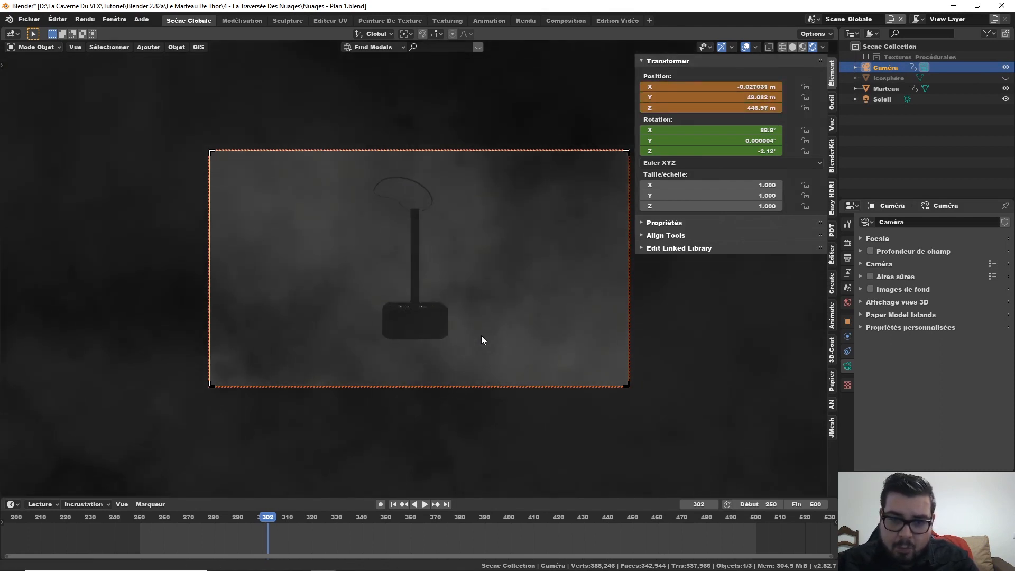
pyautogui.rightClick(761, 107)
pyautogui.click(761, 107)
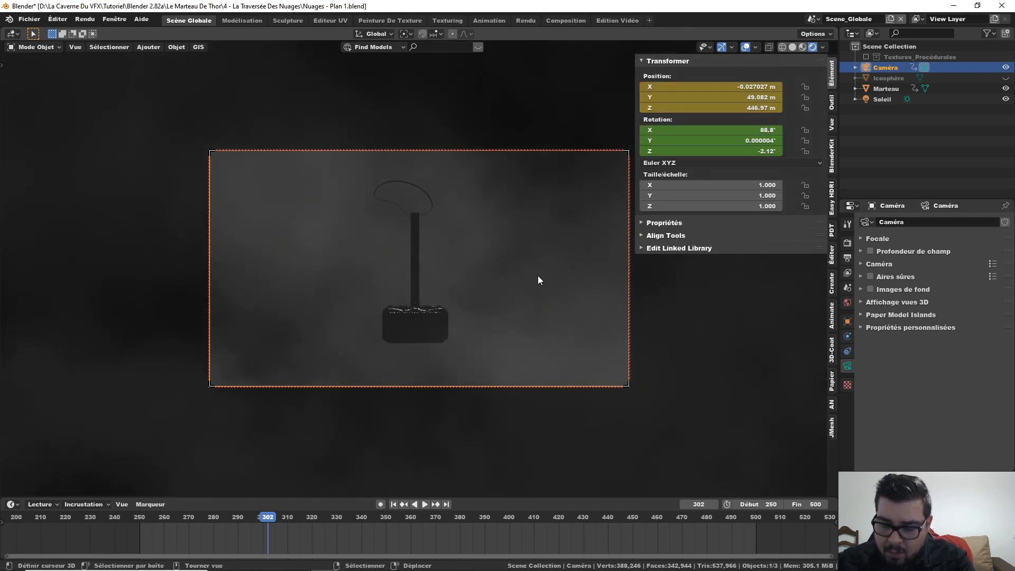
# At frame 303, move the camera to 445.41 m in Z so the whole hammer is framed, and keyframe its position
pyautogui.press('Right')
pyautogui.keyDown('shift'); pyautogui.moveTo(528, 248); pyautogui.dragTo(564, 385, button='middle'); pyautogui.keyUp('shift')
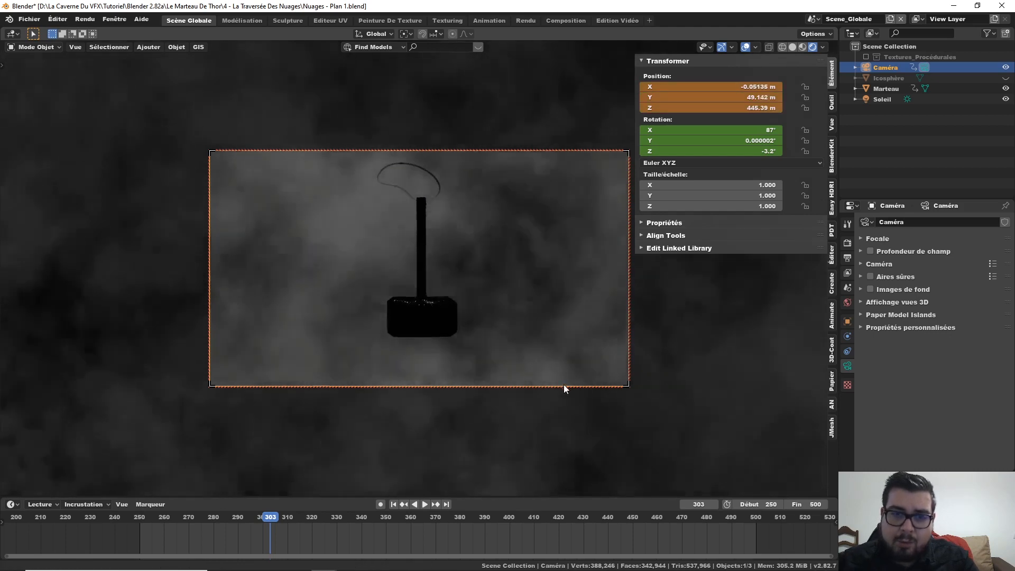
pyautogui.rightClick(729, 98)
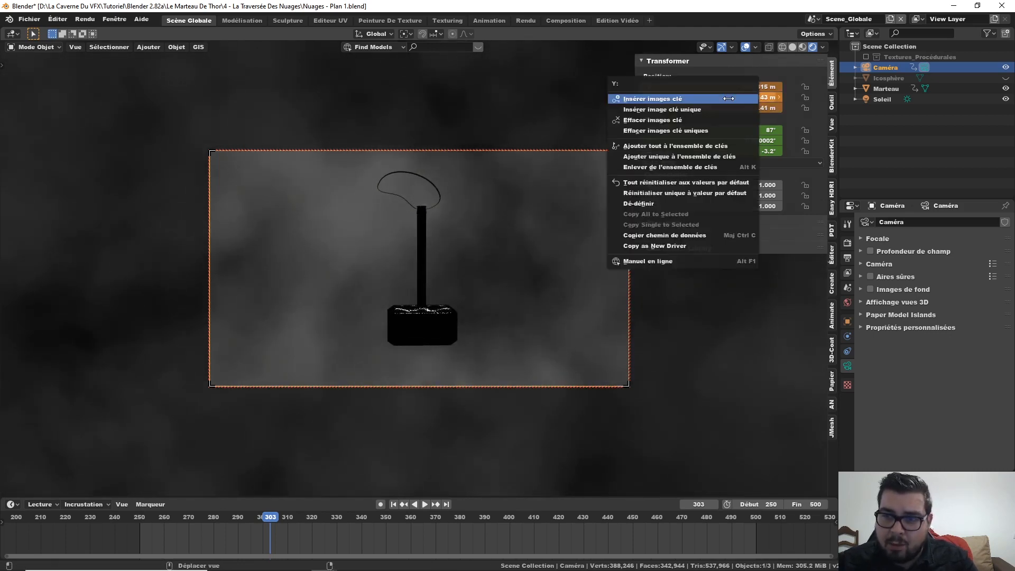
pyautogui.click(731, 99)
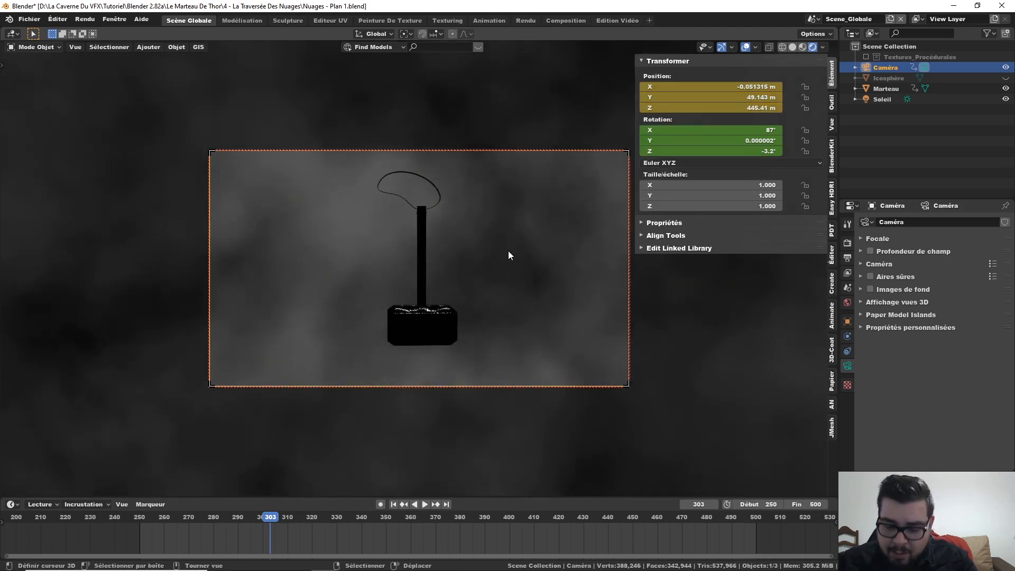
# At frame 304, move the camera to 443.85 m in Z with the hammer centred horizontally, and keyframe its position
pyautogui.press('Right')
pyautogui.keyDown('shift'); pyautogui.moveTo(504, 259); pyautogui.dragTo(407, 196, button='middle'); pyautogui.keyUp('shift')
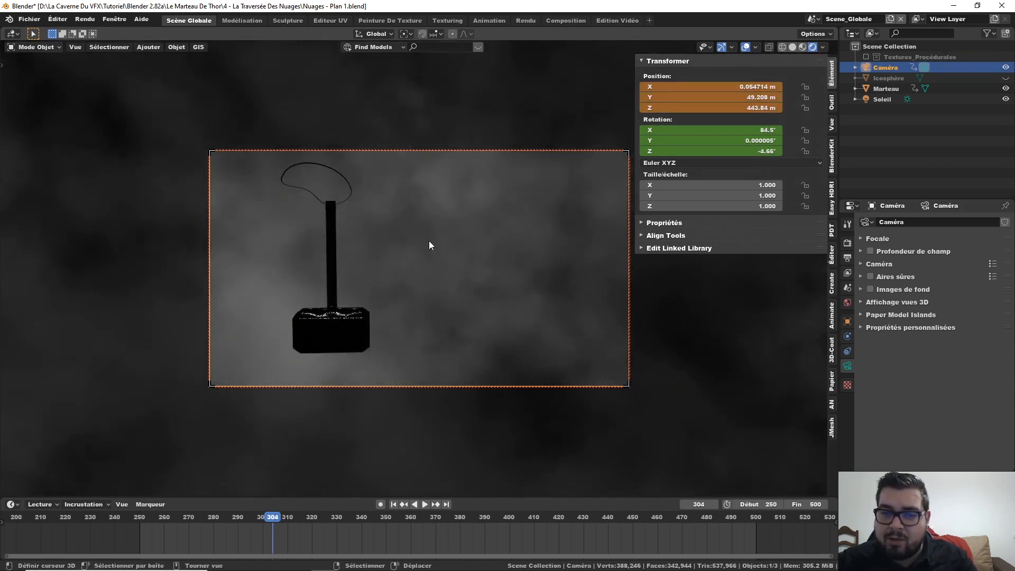
pyautogui.keyDown('shift'); pyautogui.moveTo(319, 209); pyautogui.dragTo(620, 215, button='middle'); pyautogui.keyUp('shift')
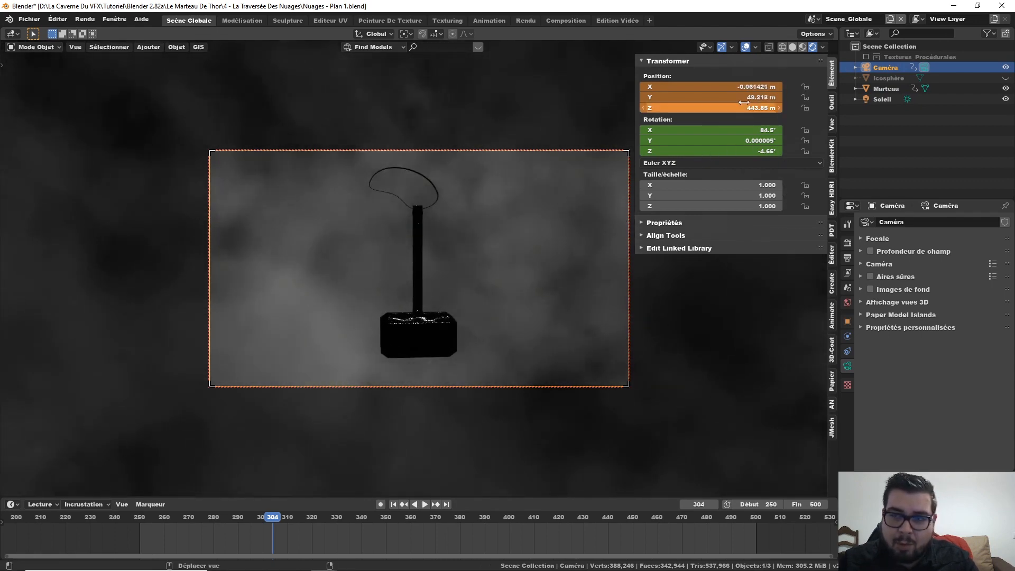
pyautogui.rightClick(744, 102)
pyautogui.click(740, 101)
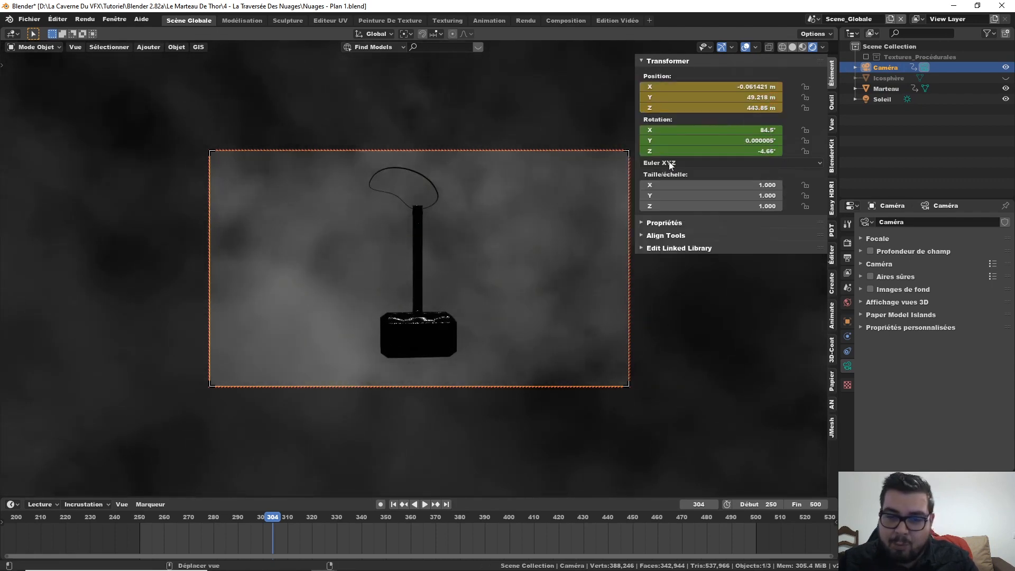
# At frame 305, raise the camera to 442.28 m in Z to keep the hammer inside the frame, and keyframe its position
pyautogui.press('Right')
pyautogui.keyDown('shift'); pyautogui.moveTo(525, 229); pyautogui.dragTo(530, 304, button='middle'); pyautogui.keyUp('shift')
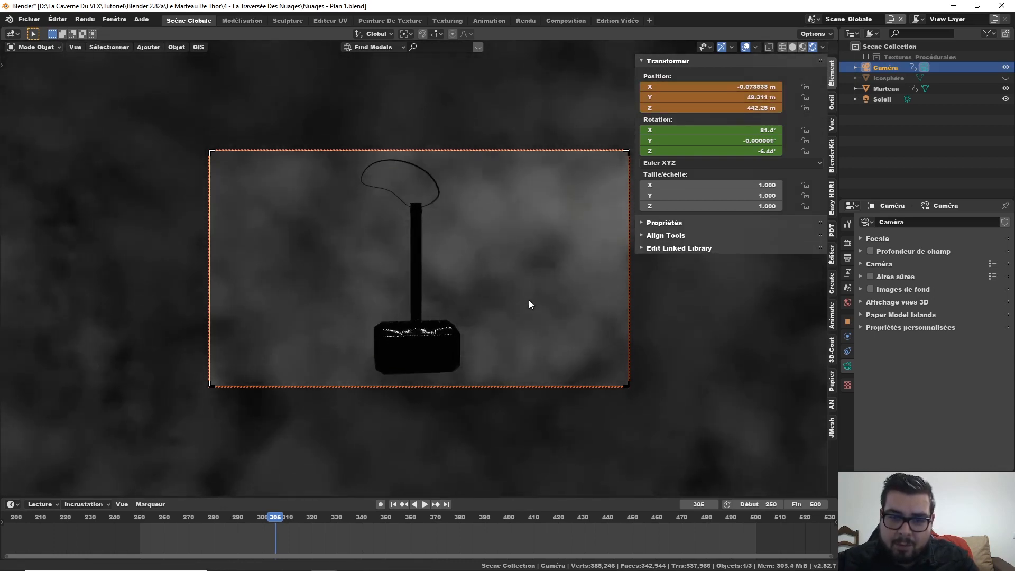
pyautogui.rightClick(687, 105)
pyautogui.click(687, 105)
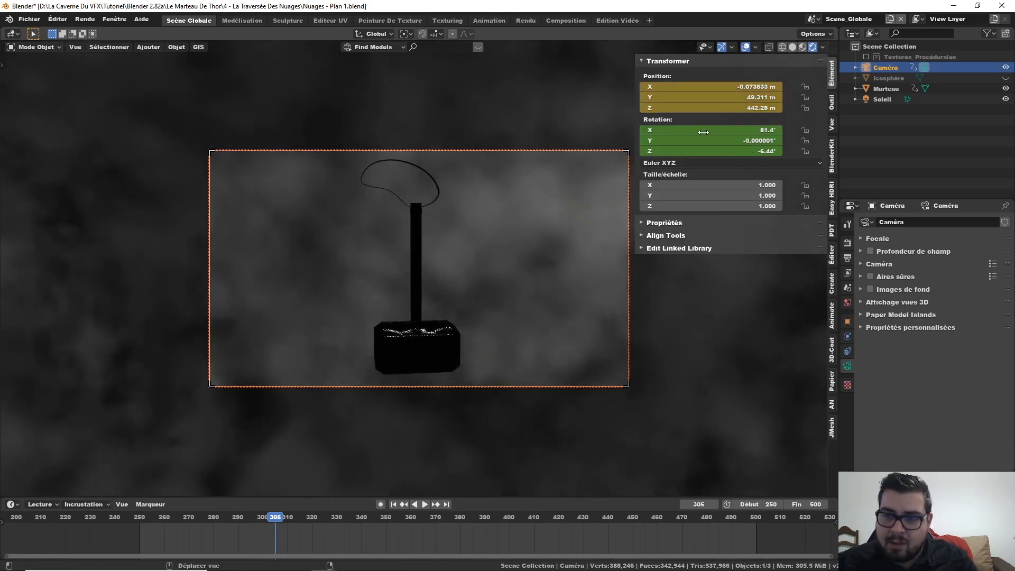
# At frame 306, raise the camera to 440.68 m in Z, framing the hammer head and handle, and keyframe its position
pyautogui.press('Right')
pyautogui.keyDown('shift'); pyautogui.moveTo(501, 294); pyautogui.dragTo(518, 381, button='middle'); pyautogui.keyUp('shift')
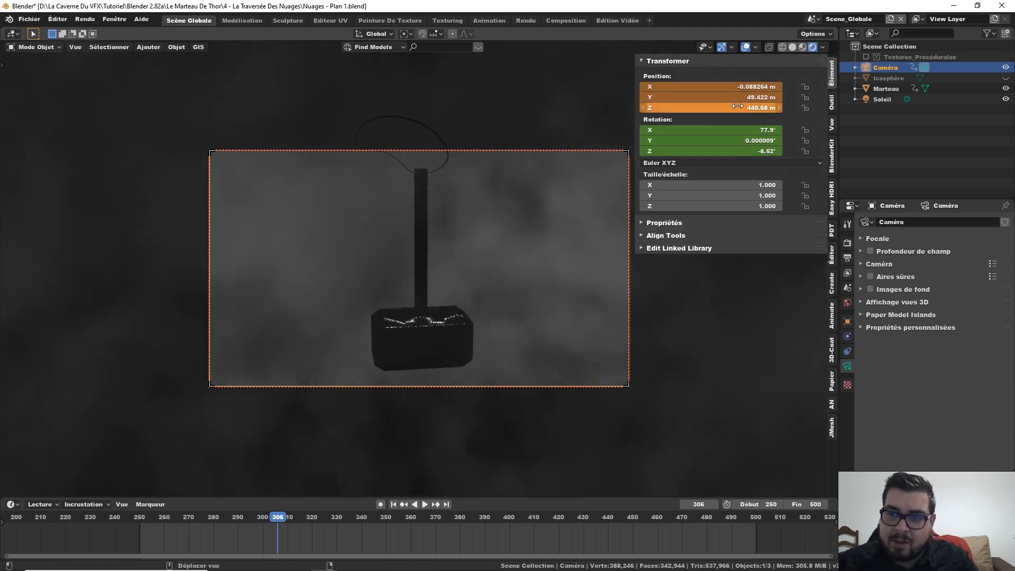
pyautogui.rightClick(734, 104)
pyautogui.click(734, 104)
# At frame 307, raise the camera to 439.12 m in Z so the handle fills the frame, and keyframe its position
pyautogui.press('Right')
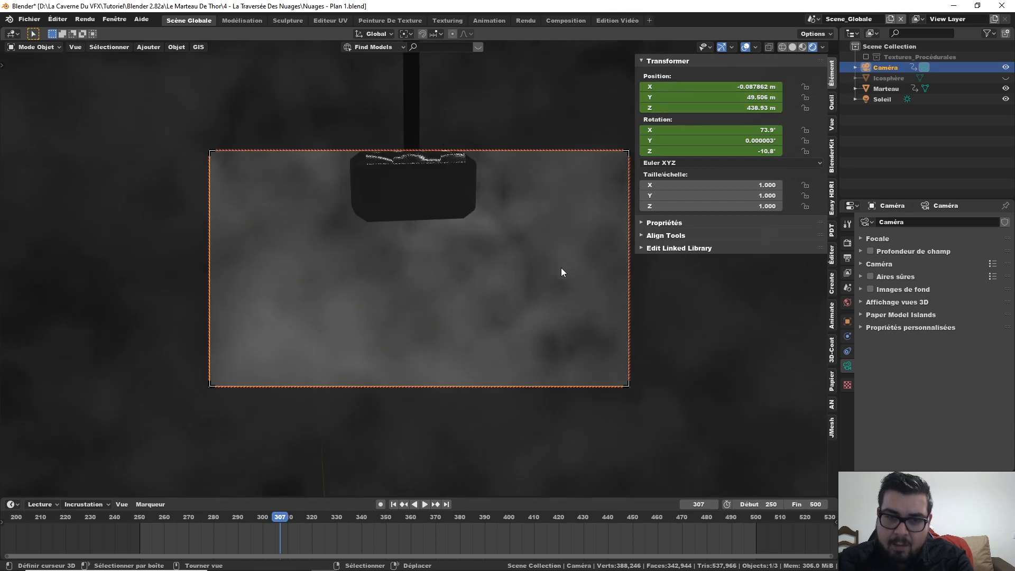
pyautogui.keyDown('shift'); pyautogui.moveTo(515, 244); pyautogui.dragTo(484, 333, button='middle'); pyautogui.keyUp('shift')
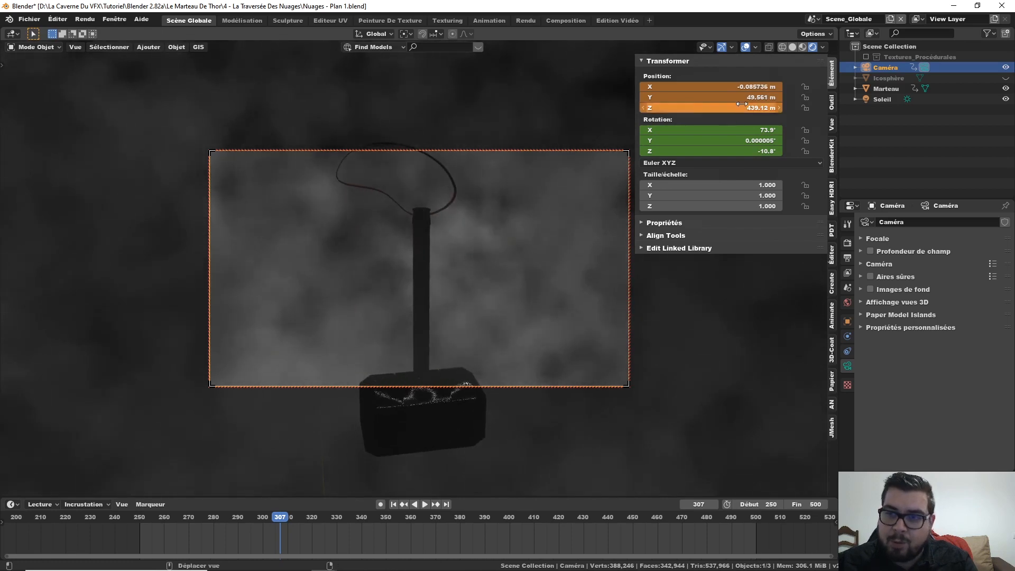
pyautogui.rightClick(742, 104)
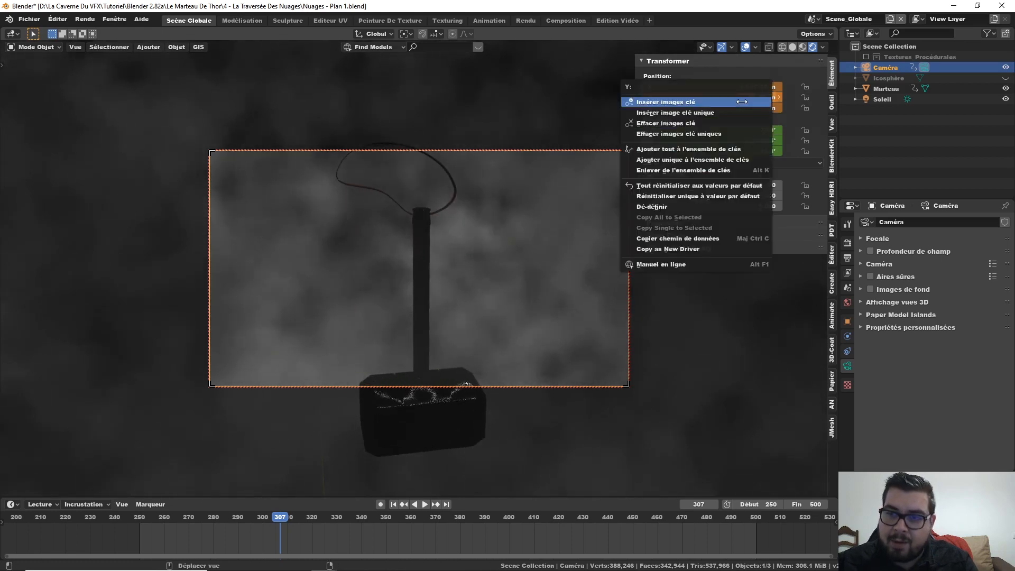
pyautogui.click(741, 102)
# At frame 308, raise the camera to 437.55 m in Z, framing the strap and upper handle, and keyframe its position
pyautogui.press('Right')
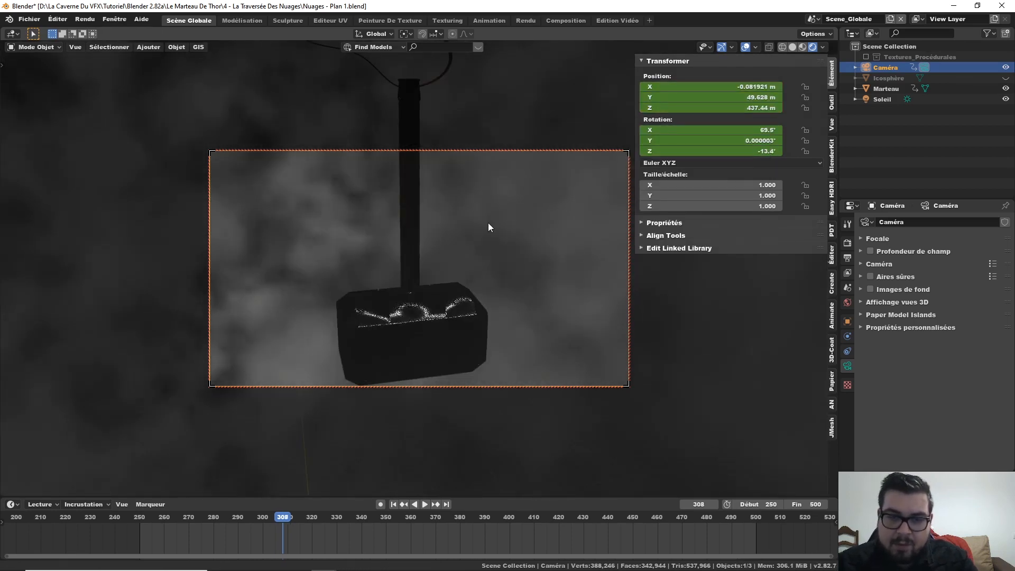
pyautogui.keyDown('shift'); pyautogui.moveTo(490, 227); pyautogui.dragTo(496, 391, button='middle'); pyautogui.keyUp('shift')
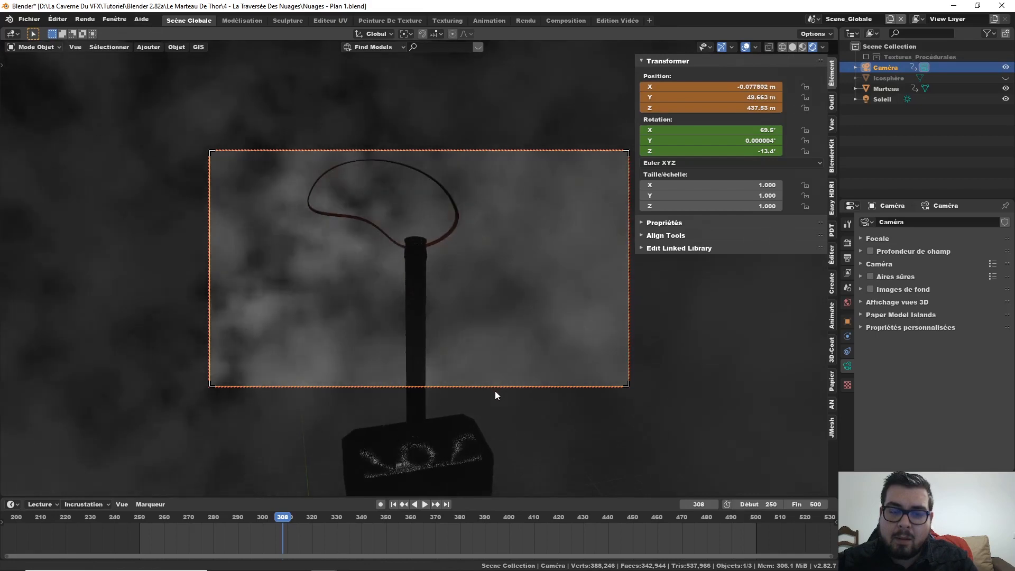
pyautogui.moveTo(733, 74); pyautogui.dragTo(730, 79, button='right')
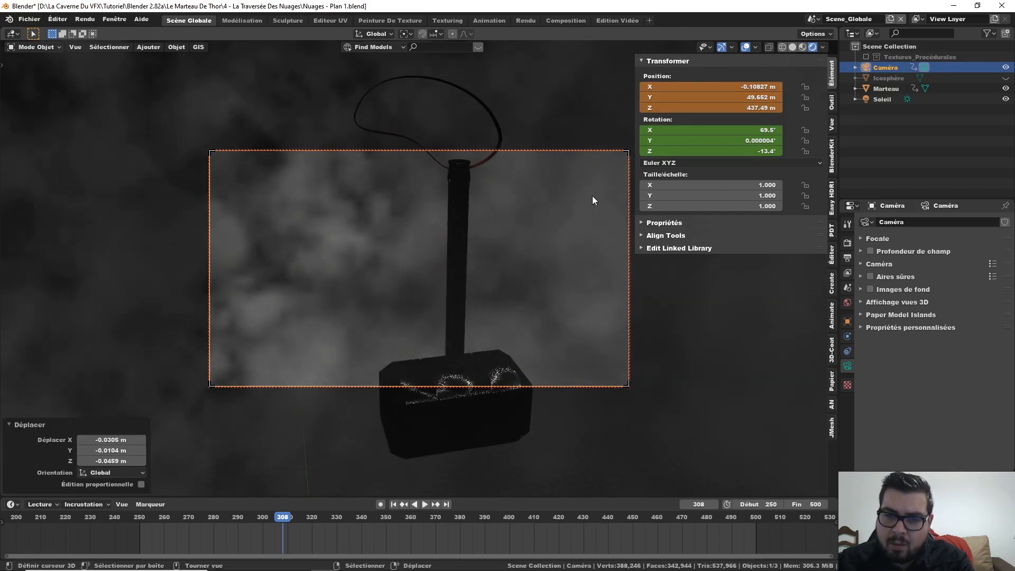
pyautogui.keyDown('shift'); pyautogui.moveTo(608, 146); pyautogui.dragTo(580, 263, button='middle'); pyautogui.keyUp('shift')
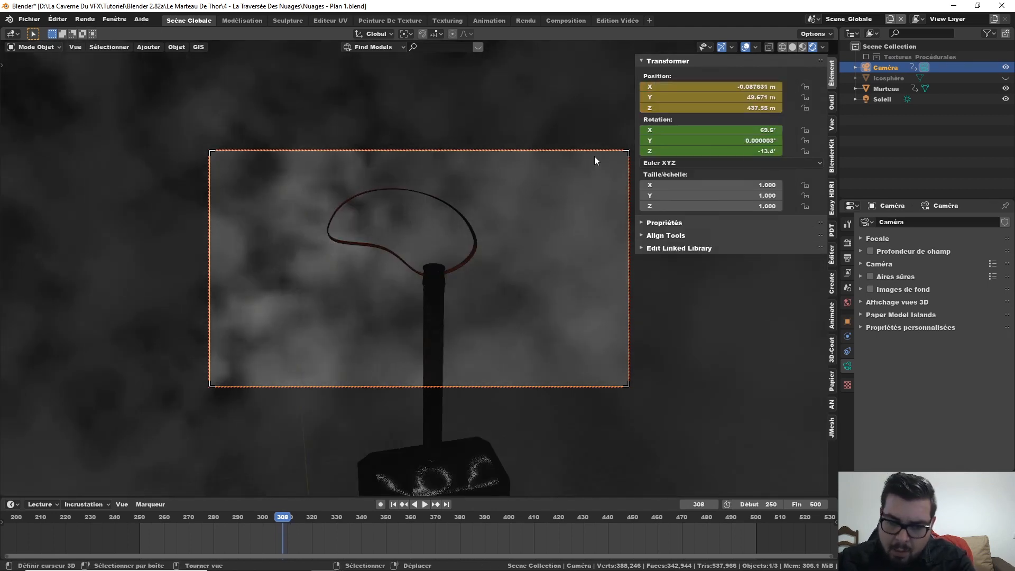
# At frame 310, raise the camera to 434.28 m in Z to frame the strap and handle end, and keyframe its position
pyautogui.press('Right')
pyautogui.press('Right')
pyautogui.keyDown('shift'); pyautogui.moveTo(530, 460); pyautogui.dragTo(582, 398, button='middle'); pyautogui.keyUp('shift')
pyautogui.keyDown('shift'); pyautogui.moveTo(513, 145); pyautogui.dragTo(536, 297, button='middle'); pyautogui.keyUp('shift')
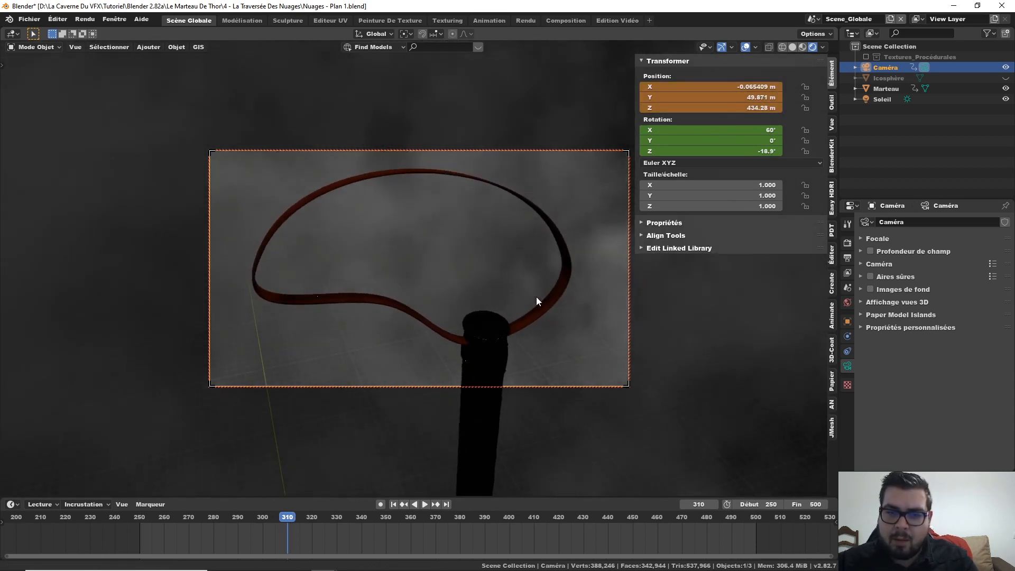
pyautogui.rightClick(734, 87)
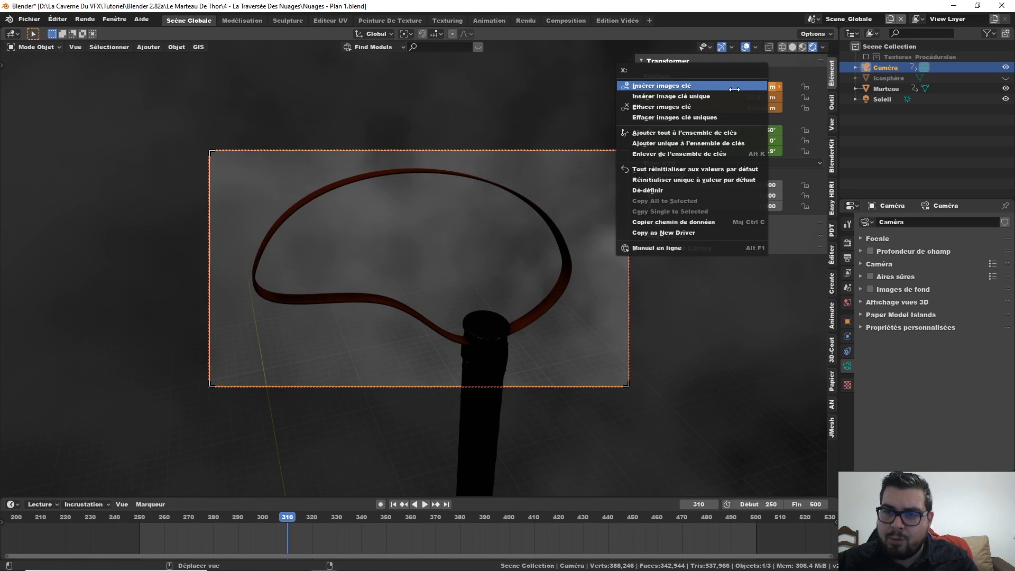
pyautogui.click(734, 86)
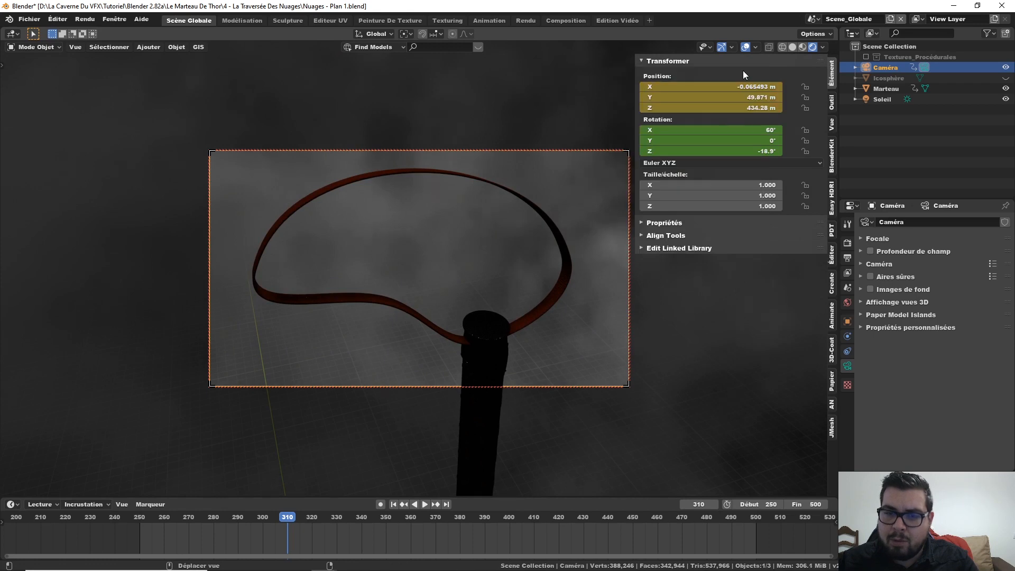
# At frame 311, shift the camera up to the hammer's handle and set its clip start to 0.001 m
pyautogui.press('Right')
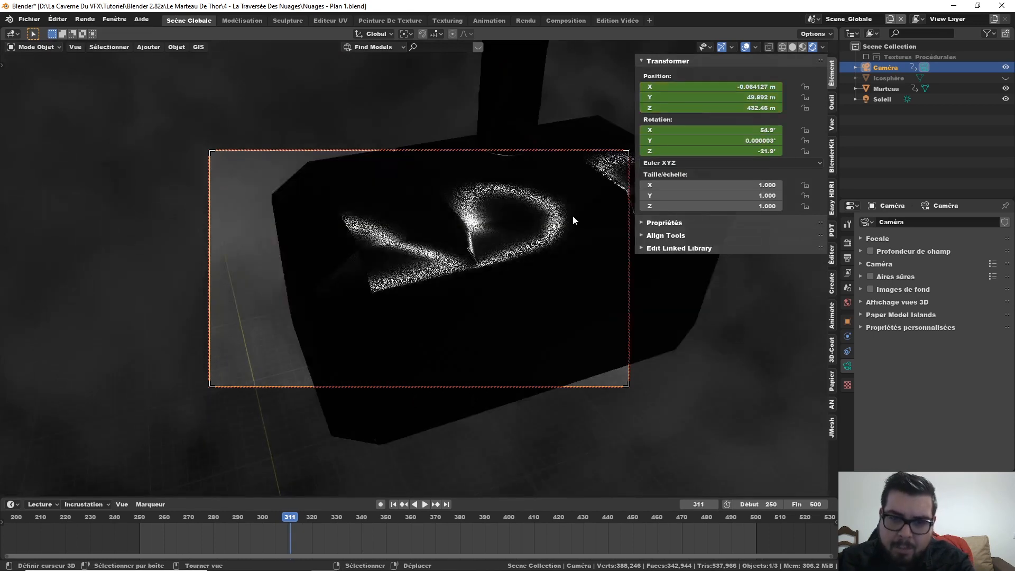
pyautogui.keyDown('shift'); pyautogui.moveTo(507, 161); pyautogui.dragTo(496, 208, button='middle'); pyautogui.keyUp('shift')
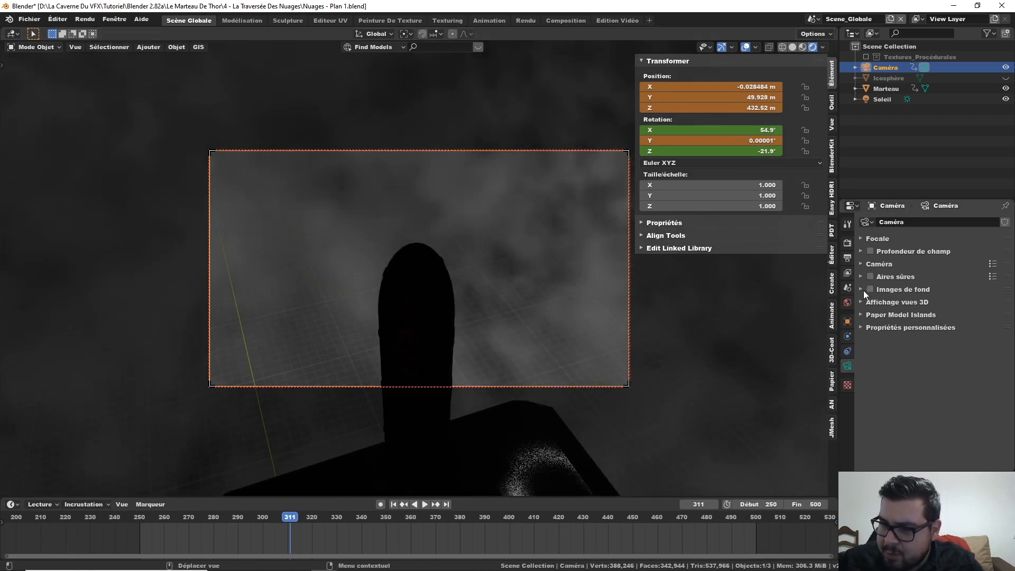
pyautogui.click(863, 240)
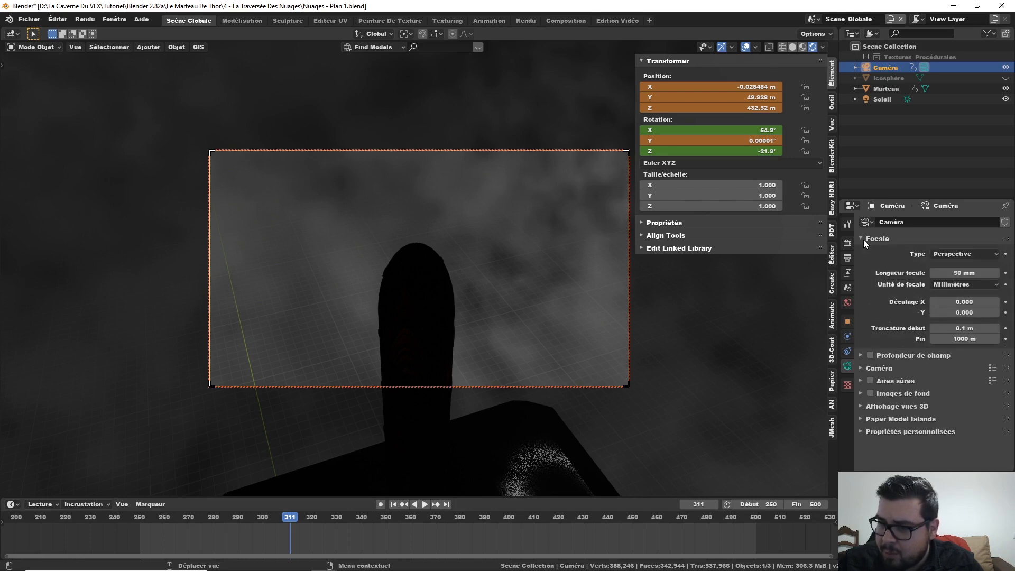
pyautogui.moveTo(968, 329); pyautogui.dragTo(946, 329)
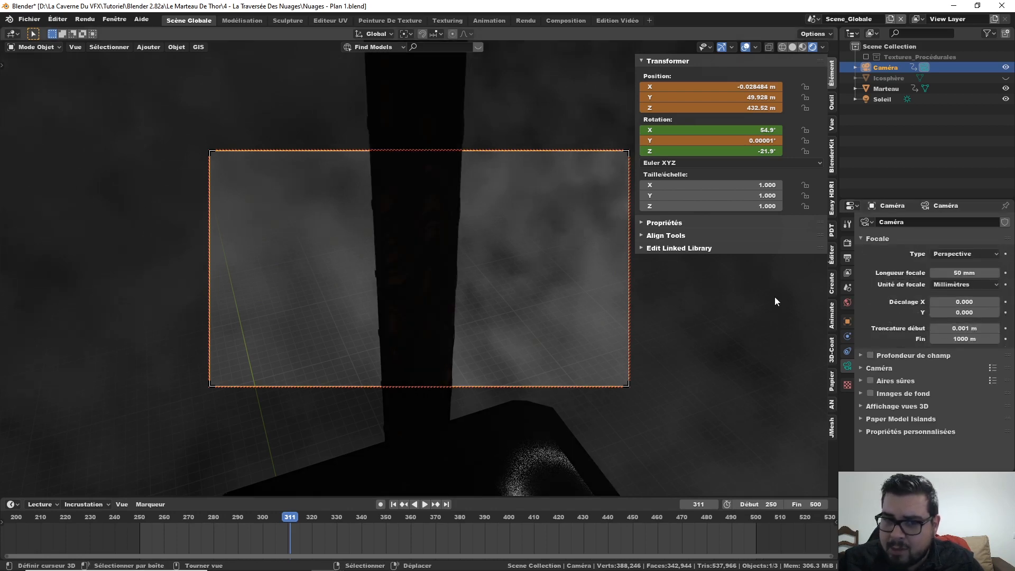
# Raise the camera to 432.58 m in Z so the handle's end cap is framed at frame 311, and keyframe its position
pyautogui.keyDown('shift'); pyautogui.moveTo(495, 180); pyautogui.dragTo(509, 208, button='middle'); pyautogui.keyUp('shift')
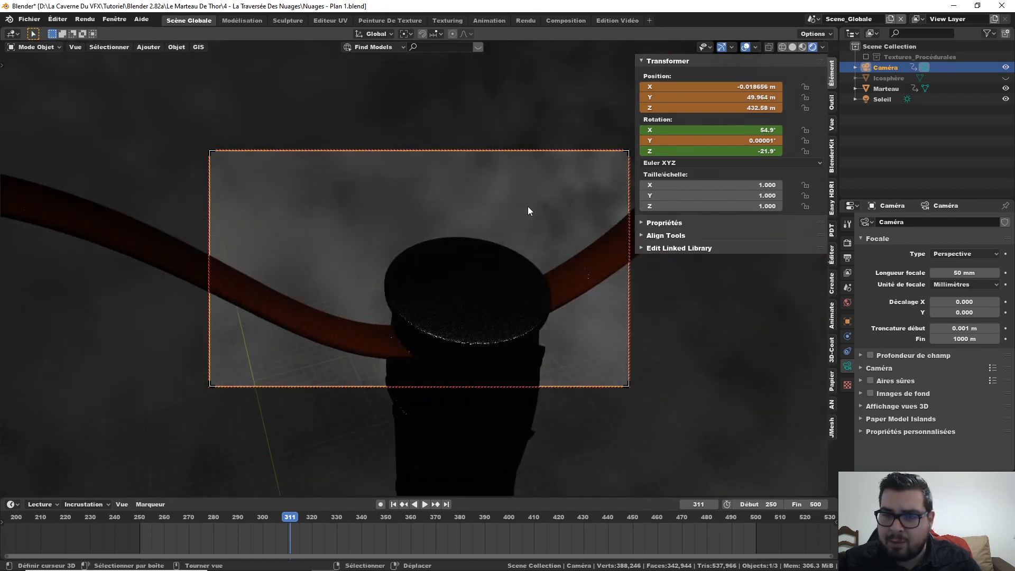
pyautogui.rightClick(711, 97)
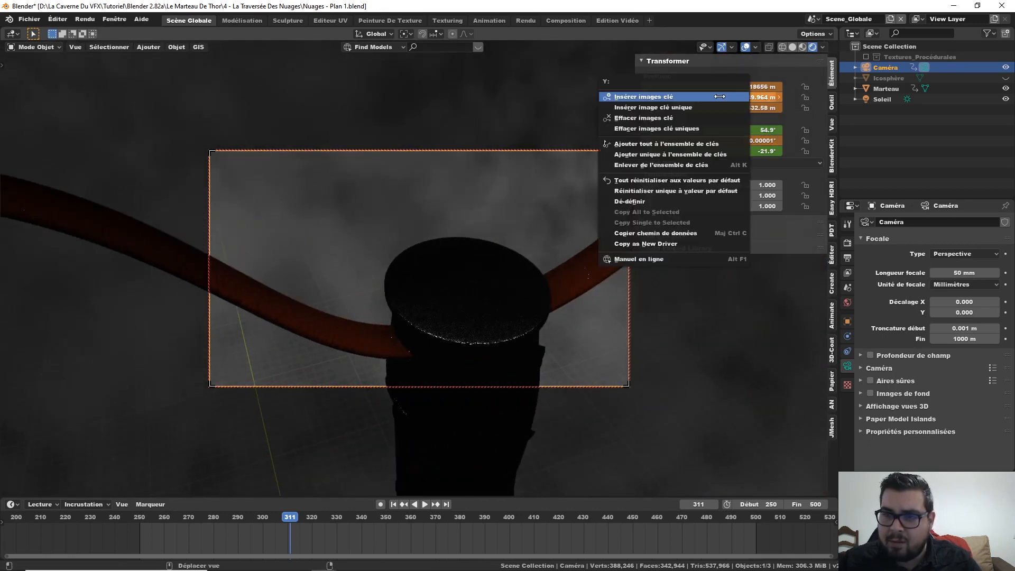
pyautogui.click(687, 96)
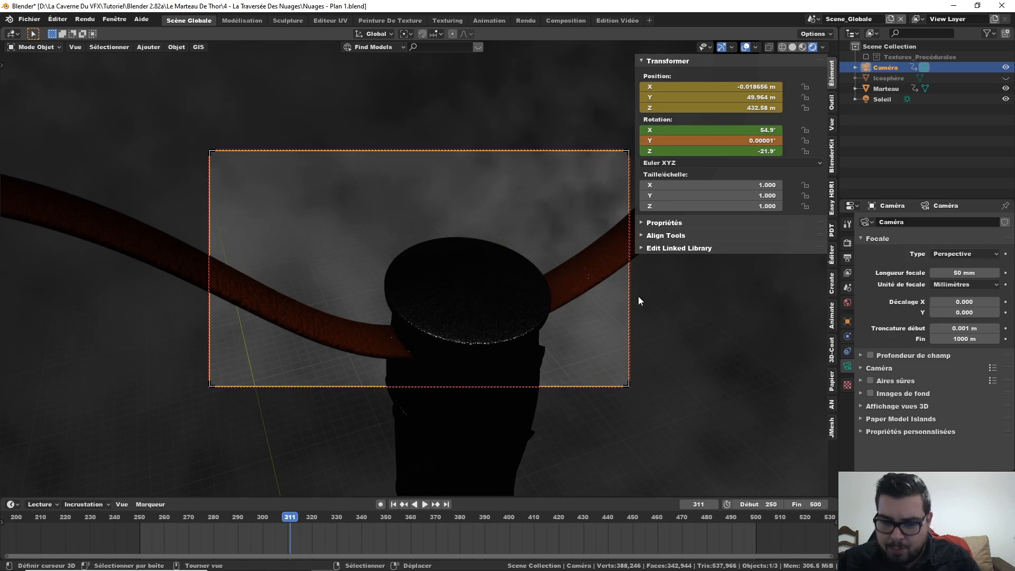
# At frame 312, move the camera to 430.82 m in Z and keyframe its position
pyautogui.press('Right')
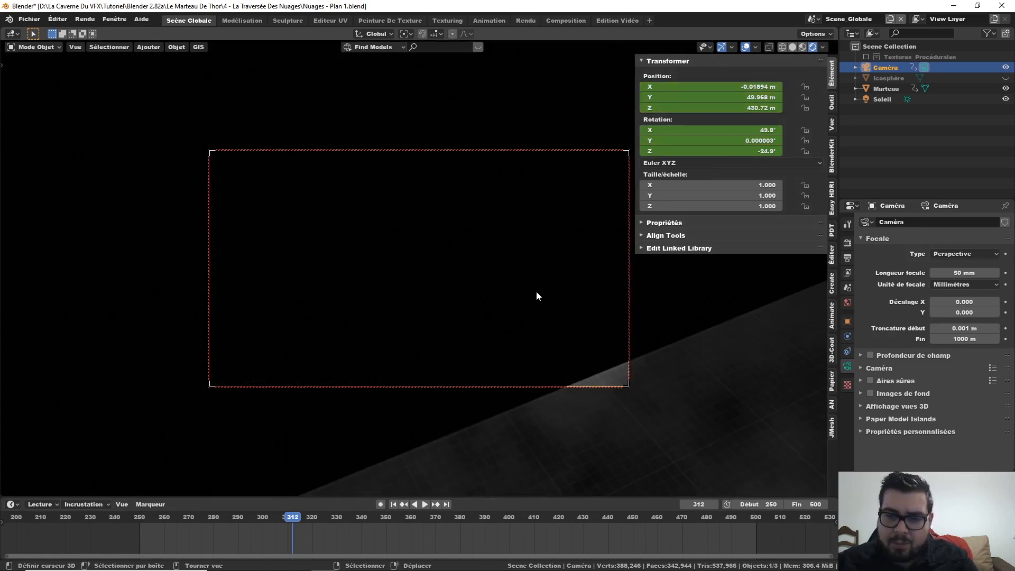
pyautogui.keyDown('shift'); pyautogui.moveTo(532, 292); pyautogui.dragTo(487, 239, button='middle'); pyautogui.keyUp('shift')
# At frame 313, place the camera above the hammer at 429.39 m in Z, rotated 1.01° in X and -31.1° in Z, and keyframe position and rotation
pyautogui.press('Right')
pyautogui.scroll(3, 484, 241)
pyautogui.scroll(-2, 484, 242)
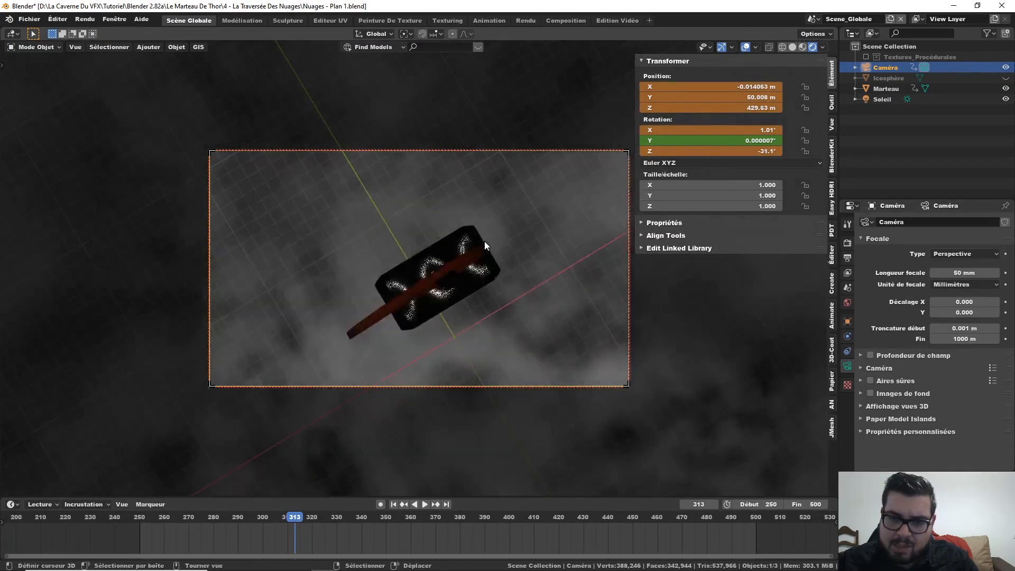
pyautogui.scroll(3, 485, 241)
pyautogui.scroll(1, 482, 239)
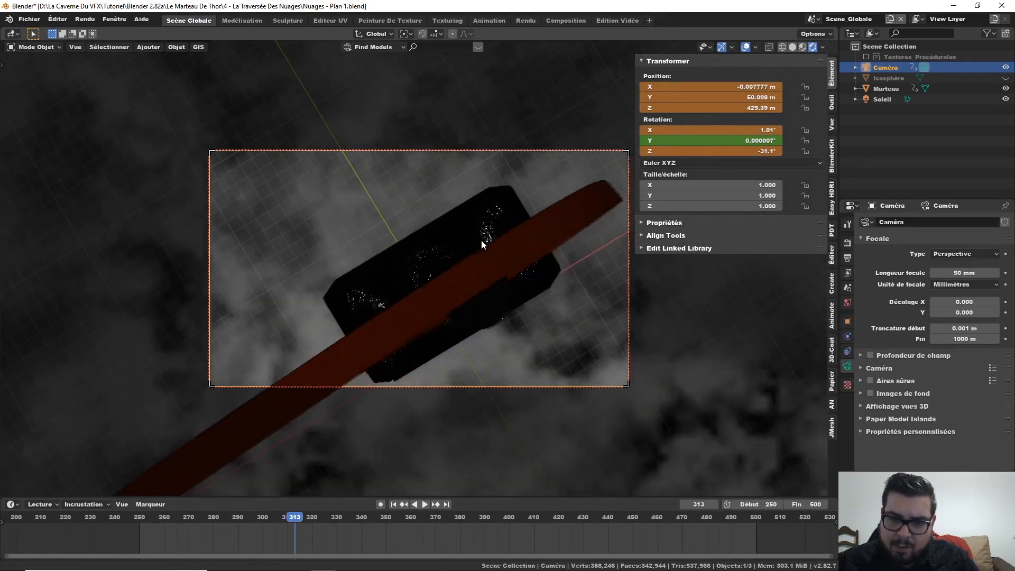
pyautogui.keyDown('shift'); pyautogui.moveTo(481, 239); pyautogui.dragTo(476, 236, button='middle'); pyautogui.keyUp('shift')
pyautogui.rightClick(743, 90)
pyautogui.click(742, 91)
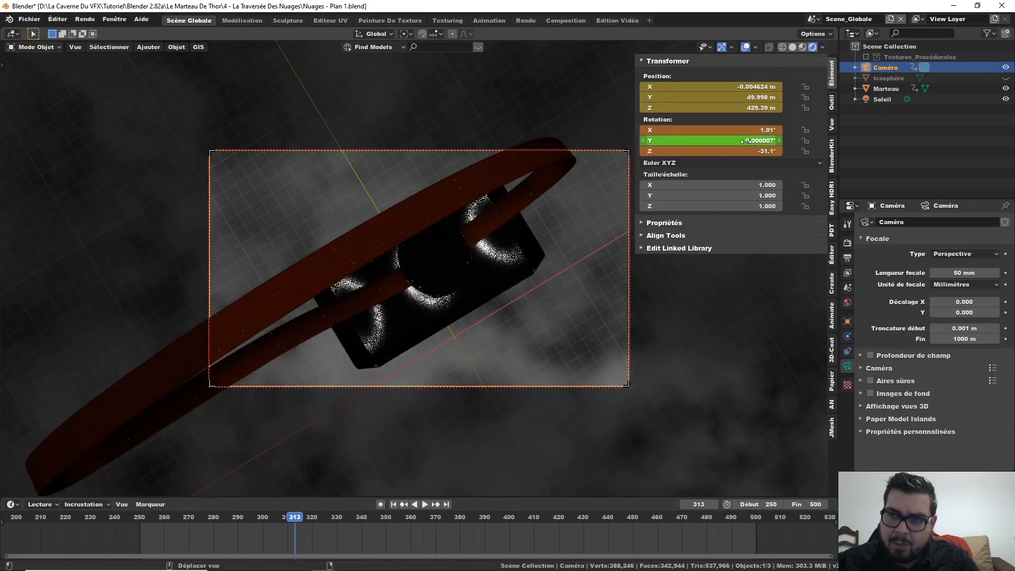
pyautogui.rightClick(746, 141)
pyautogui.click(745, 140)
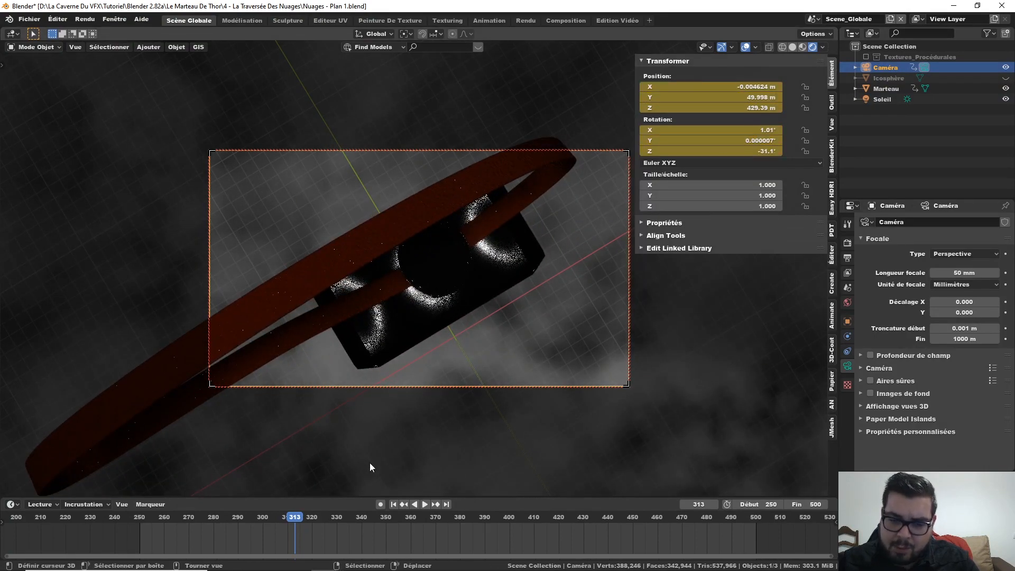
# At frame 312, reposition the camera above the hammer's handle at 430.93 m in Z and keyframe its position
pyautogui.press('Left')
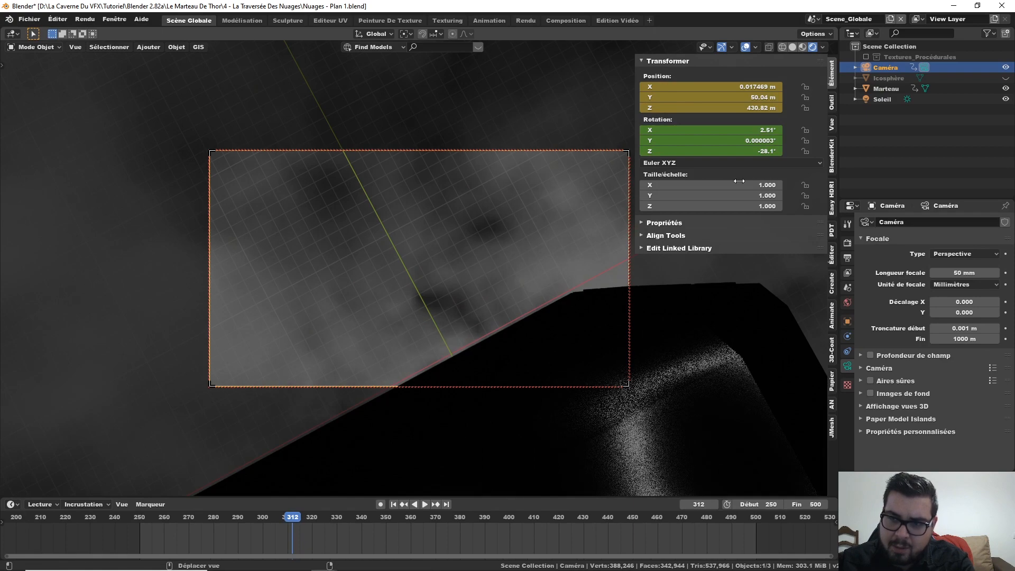
pyautogui.scroll(-2, 548, 272)
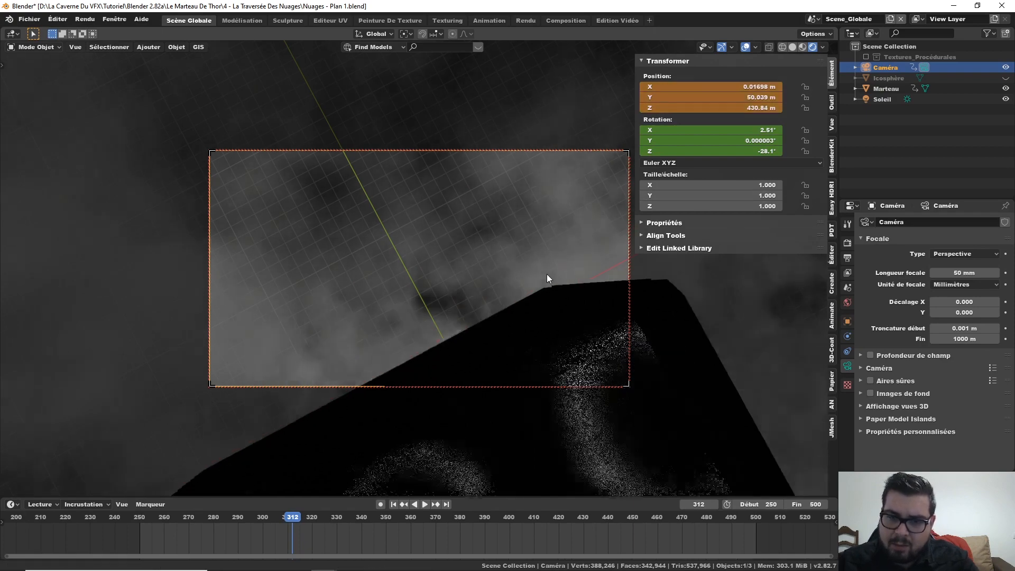
pyautogui.keyDown('shift'); pyautogui.moveTo(547, 281); pyautogui.dragTo(546, 268, button='middle'); pyautogui.keyUp('shift')
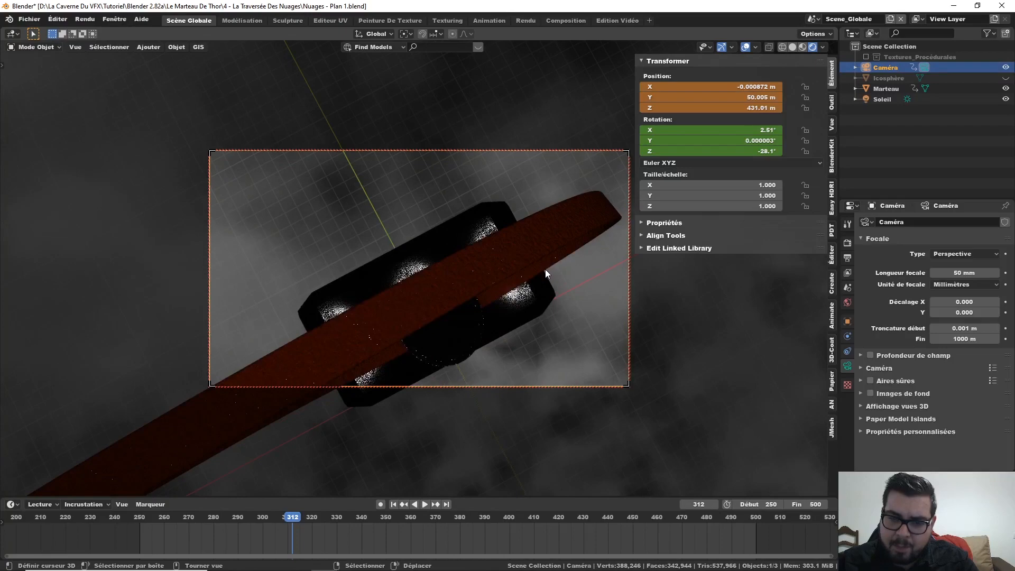
pyautogui.scroll(2, 533, 266)
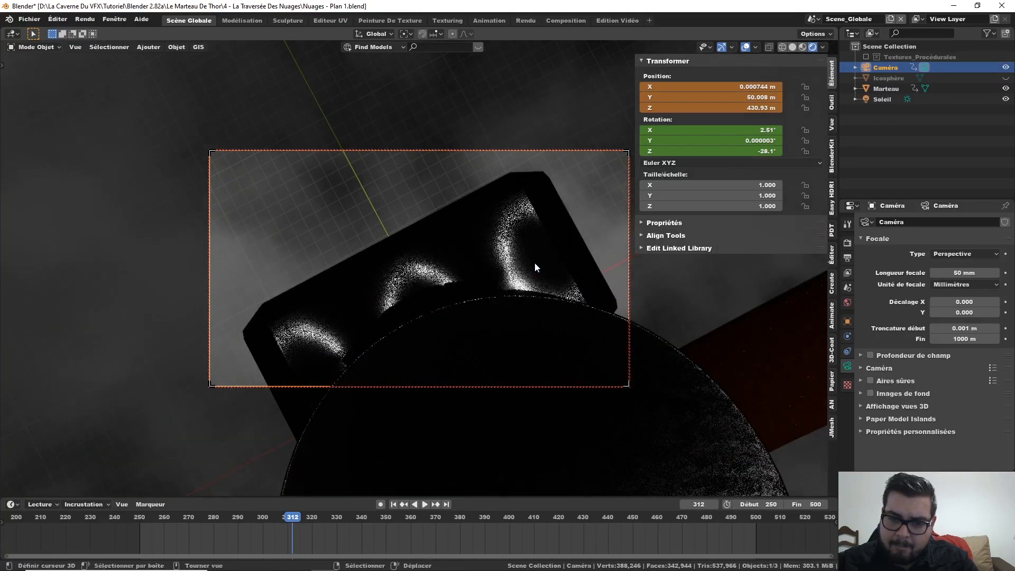
pyautogui.keyDown('shift'); pyautogui.moveTo(535, 262); pyautogui.dragTo(748, 154, button='middle'); pyautogui.keyUp('shift')
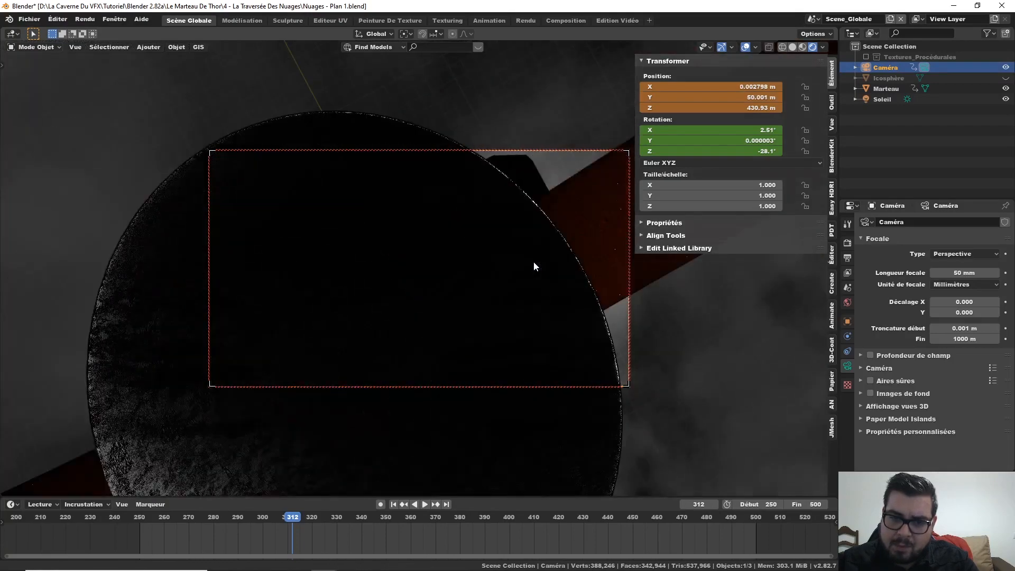
pyautogui.rightClick(737, 108)
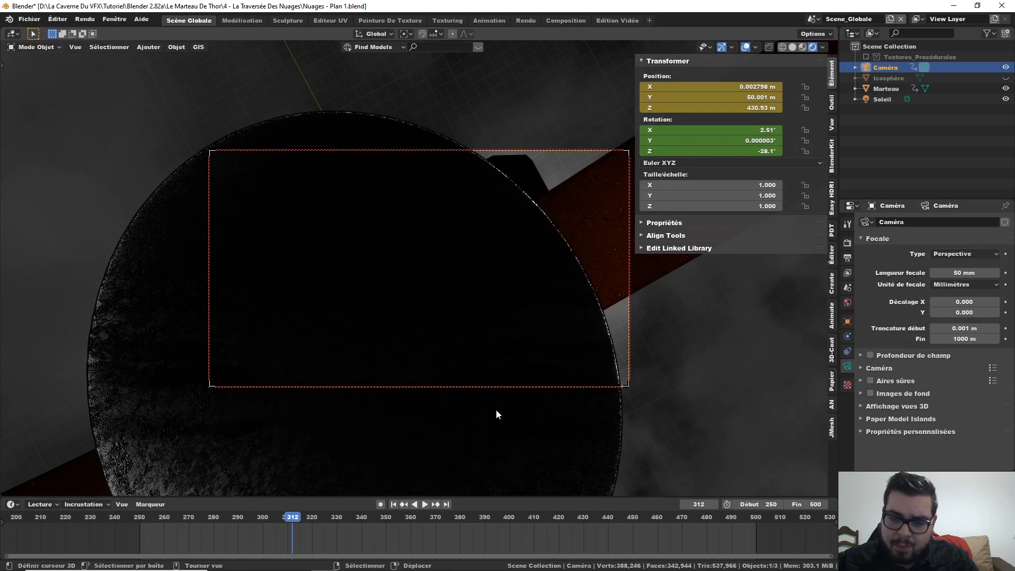
# Review the camera framing of the hammer frame by frame between frames 312 and 301
pyautogui.press('Left')
pyautogui.press('Left')
pyautogui.press('Left')
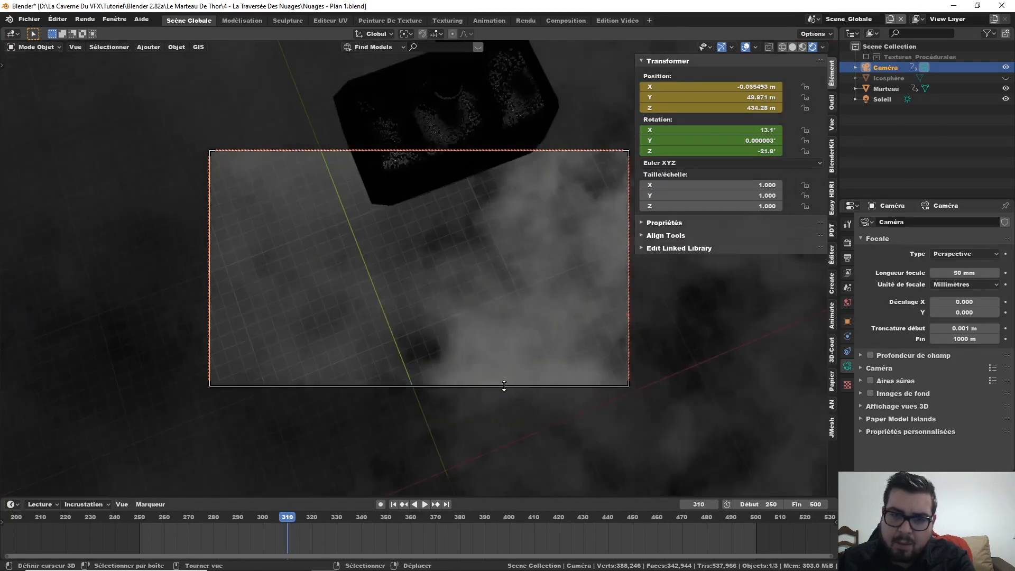
pyautogui.press('Left')
pyautogui.press('Left')
pyautogui.press('Left')
pyautogui.press('Left')
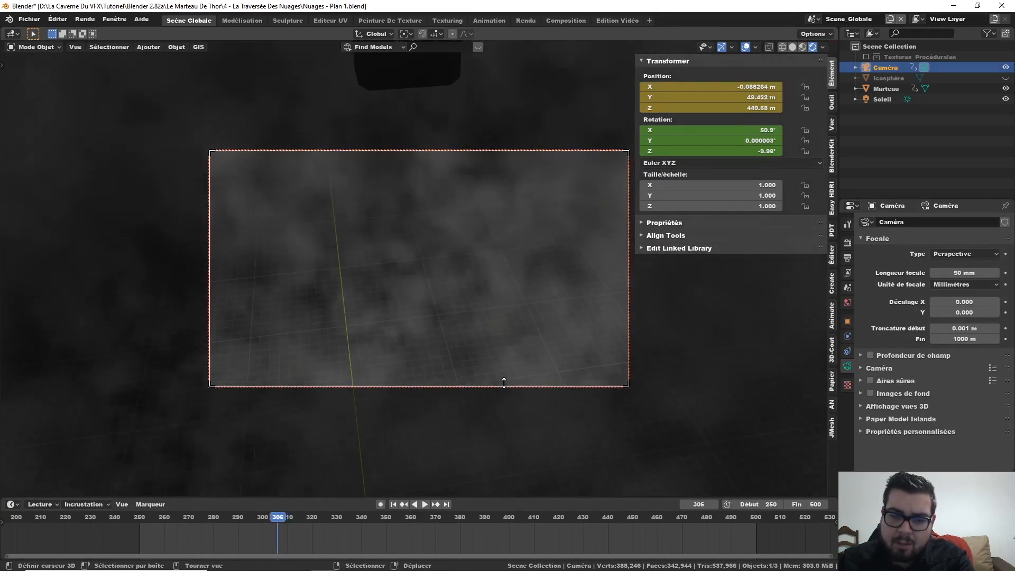
pyautogui.press('Left')
pyautogui.press('Left')
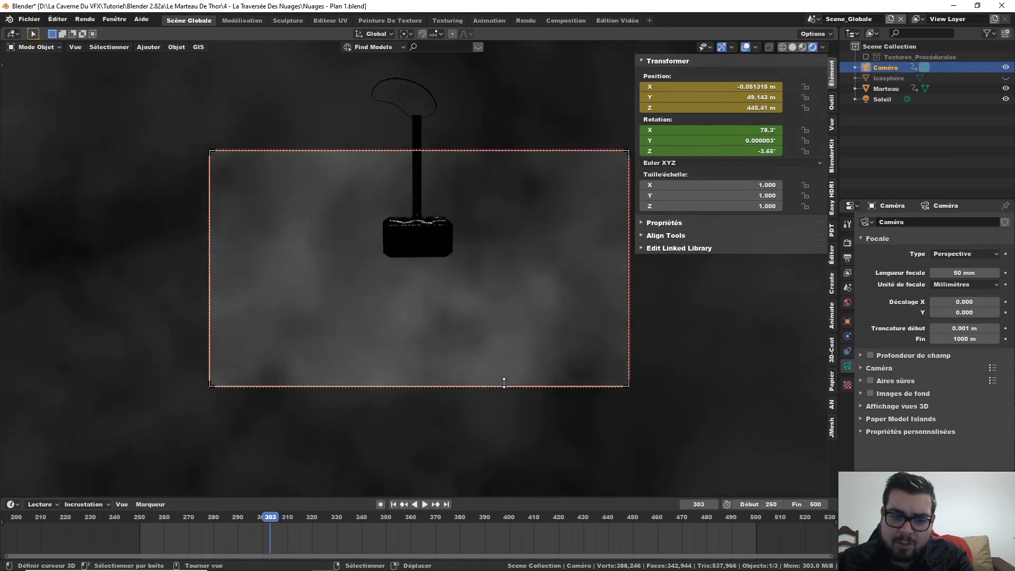
pyautogui.press('Left')
pyautogui.press('Left')
pyautogui.press('Right')
pyautogui.press('Right')
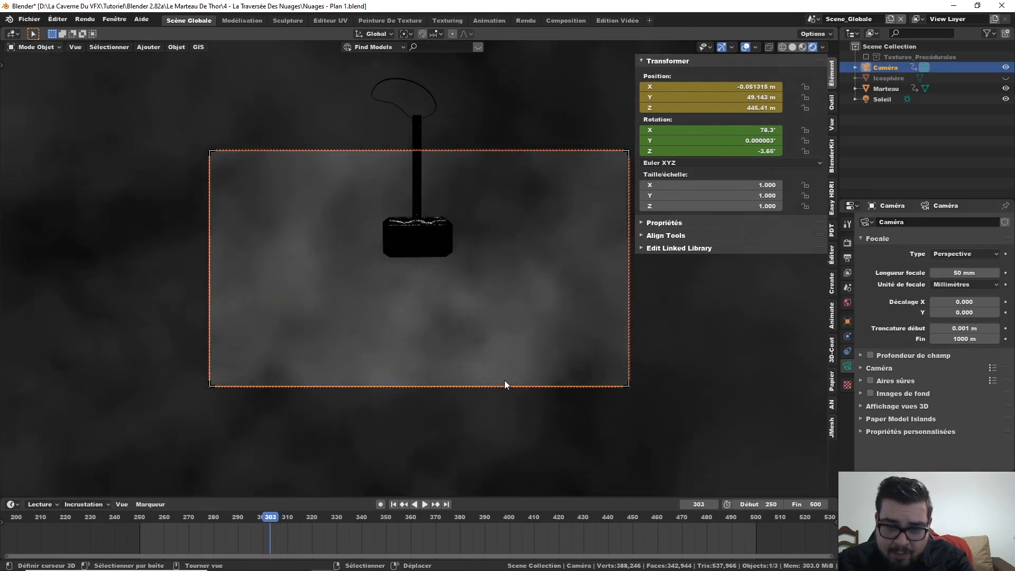
pyautogui.press('Left')
pyautogui.press('Left')
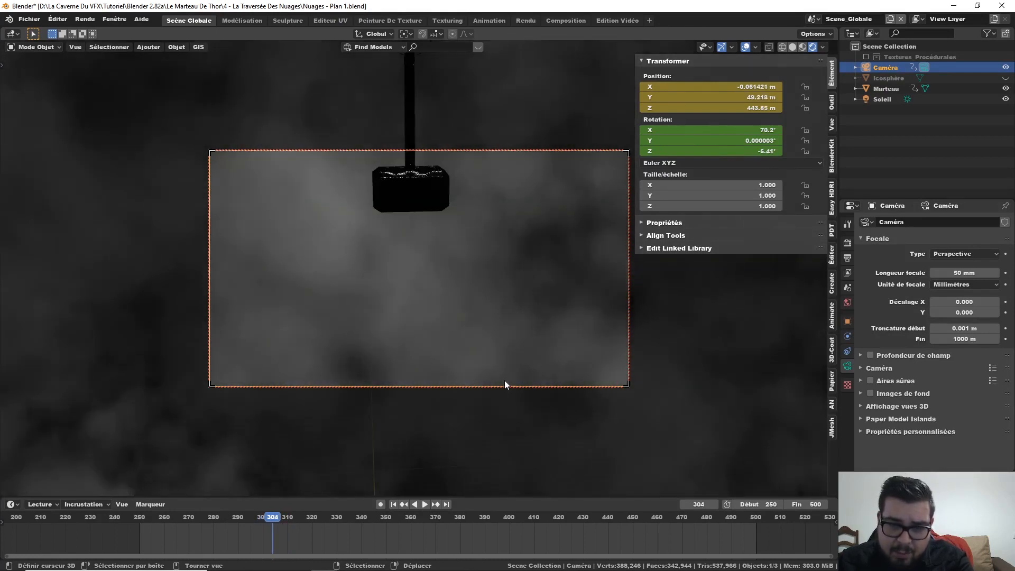
pyautogui.press('Right')
pyautogui.press('Right')
pyautogui.press('Left')
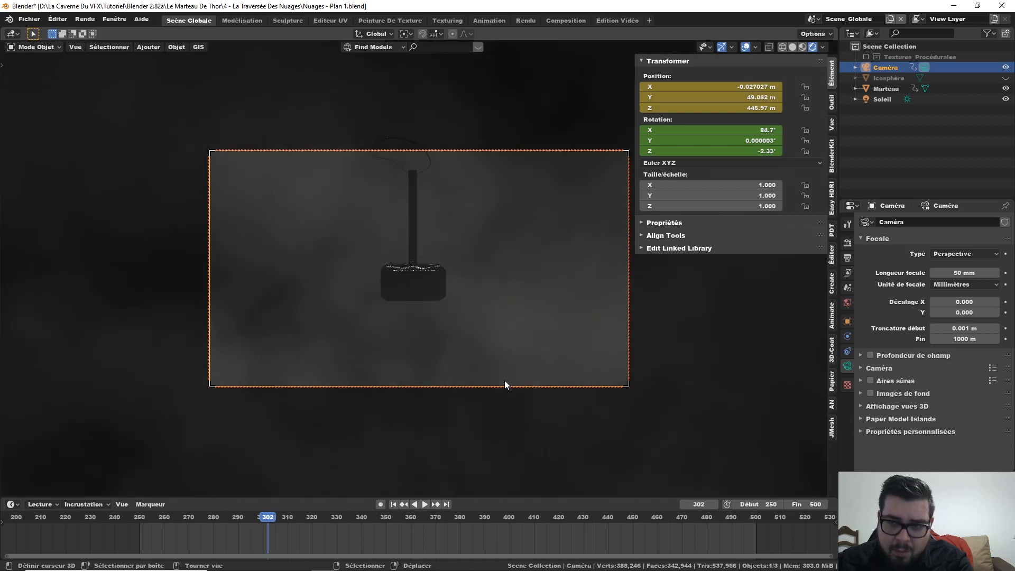
pyautogui.press('Left')
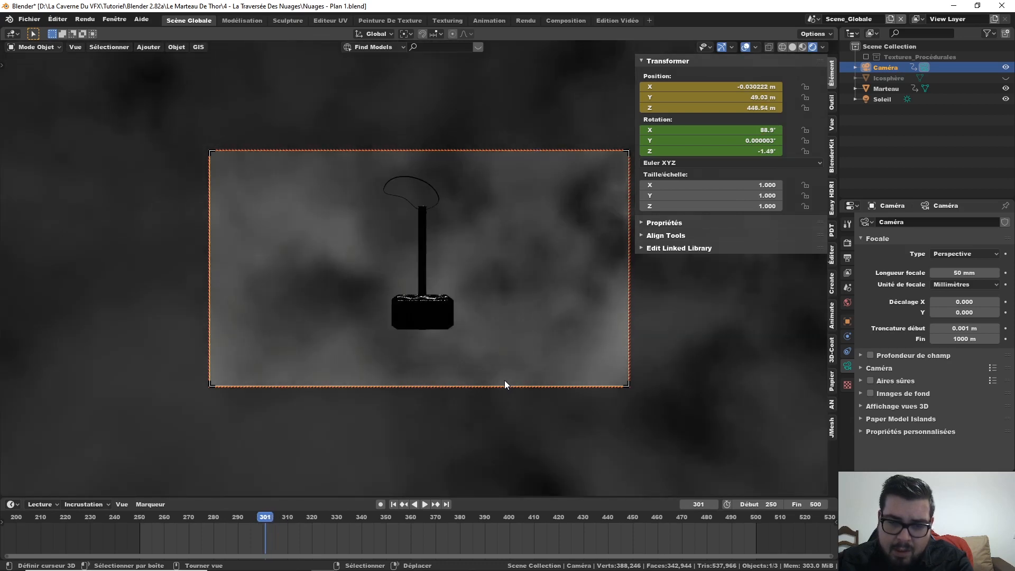
pyautogui.press('Right')
pyautogui.press('Left')
pyautogui.press('Right')
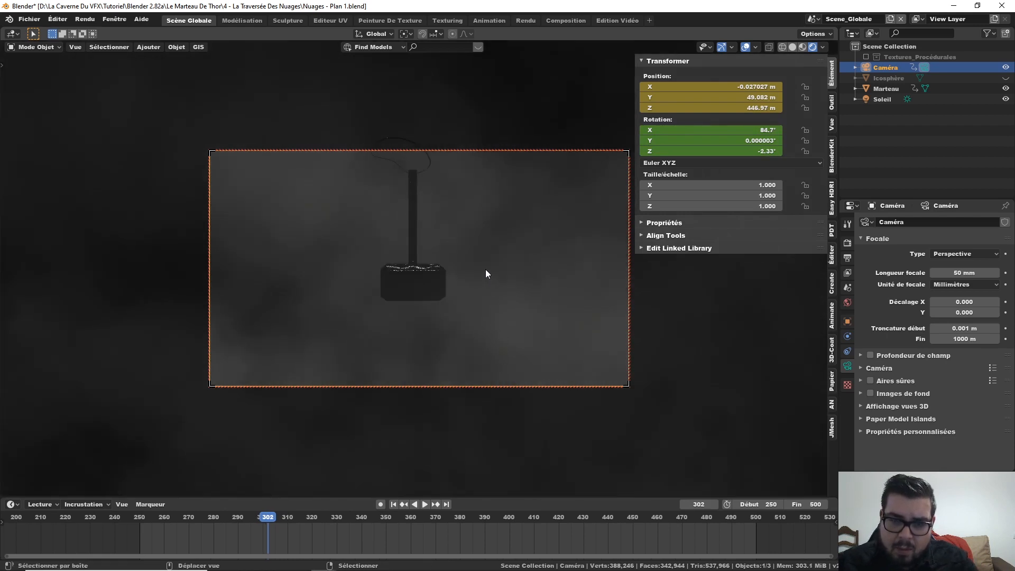
# At frame 302, raise the camera to 447.05 m in Z to recentre the hammer, and keyframe its position
pyautogui.keyDown('shift'); pyautogui.moveTo(485, 269); pyautogui.dragTo(487, 287, button='middle'); pyautogui.keyUp('shift')
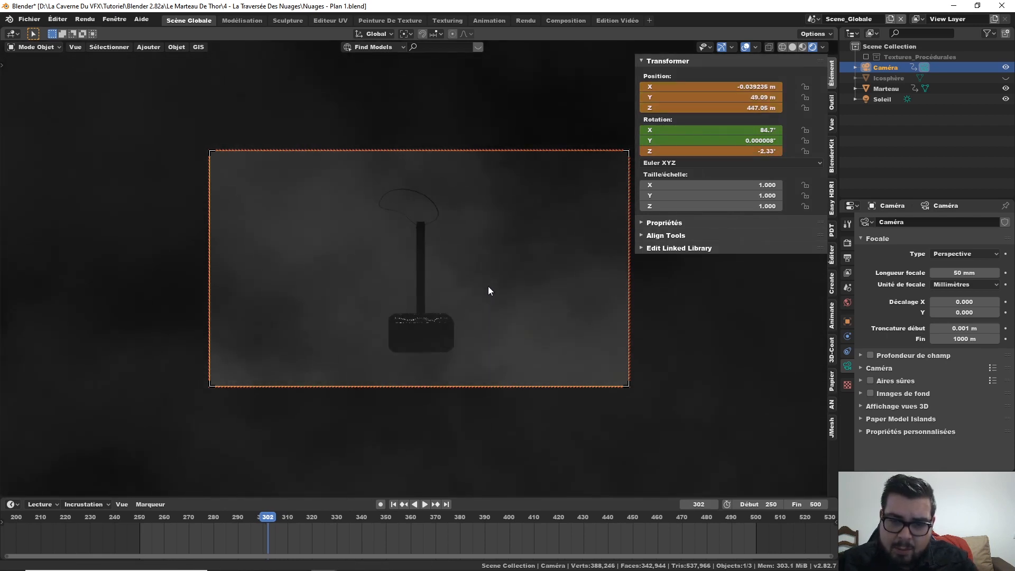
pyautogui.rightClick(743, 99)
pyautogui.click(743, 99)
# At frame 305, move the camera to 442.51 m in Z so the whole hammer is framed, and keyframe its position
pyautogui.press('Right')
pyautogui.press('Right')
pyautogui.press('Right')
pyautogui.keyDown('shift'); pyautogui.moveTo(532, 245); pyautogui.dragTo(534, 296, button='middle'); pyautogui.keyUp('shift')
pyautogui.rightClick(743, 99)
pyautogui.click(743, 99)
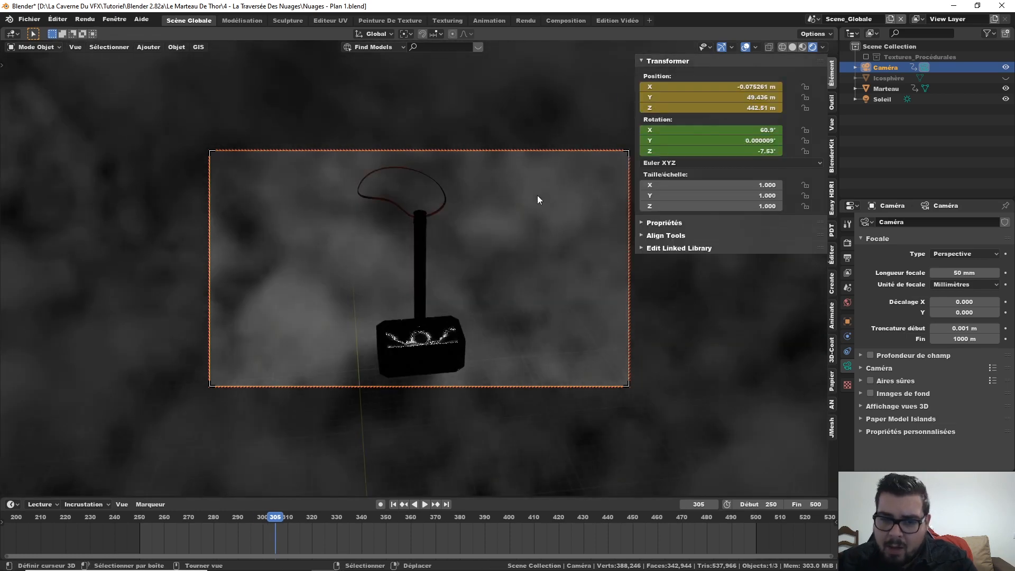
# At frame 306, bring the hammer back into frame with the camera at 440.92 m in Z, and keyframe its position
pyautogui.press('Right')
pyautogui.keyDown('shift'); pyautogui.moveTo(500, 198); pyautogui.dragTo(508, 391, button='middle'); pyautogui.keyUp('shift')
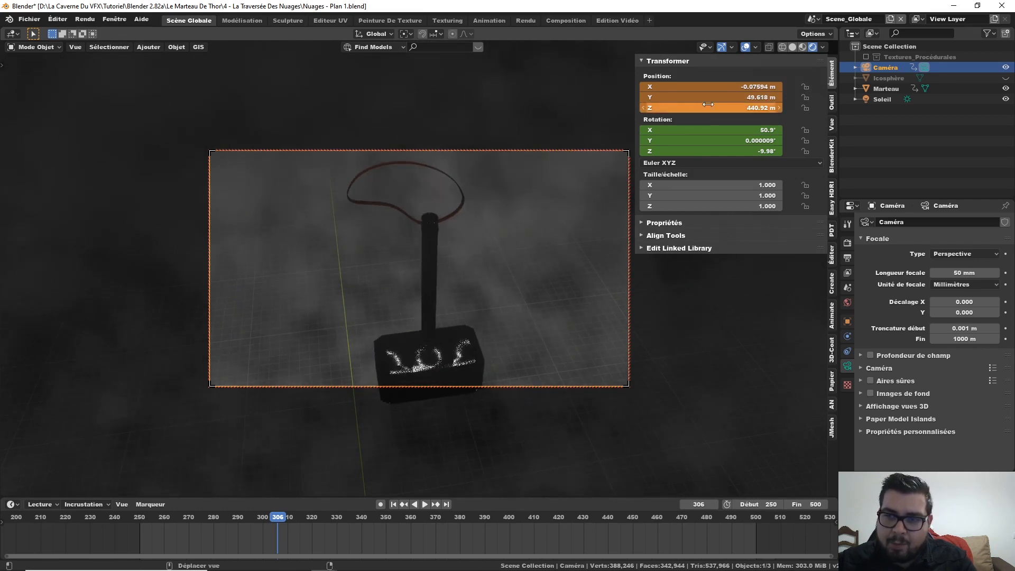
pyautogui.rightClick(708, 104)
pyautogui.click(704, 103)
# At frame 307, shift the camera to 439.3 m in Z so the handle and strap are framed, and keyframe its position
pyautogui.press('Right')
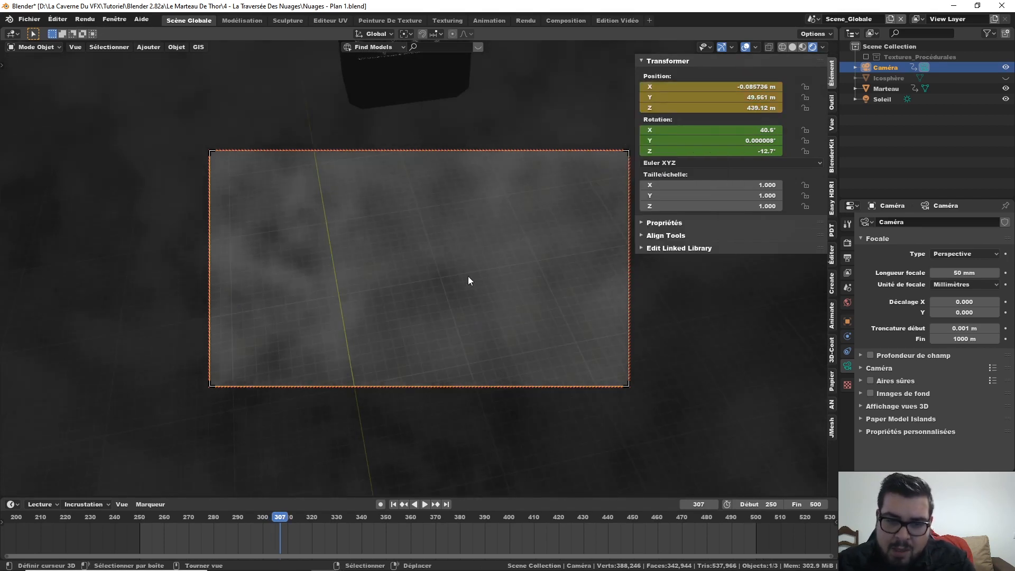
pyautogui.keyDown('shift'); pyautogui.moveTo(468, 276); pyautogui.dragTo(481, 416, button='middle'); pyautogui.keyUp('shift')
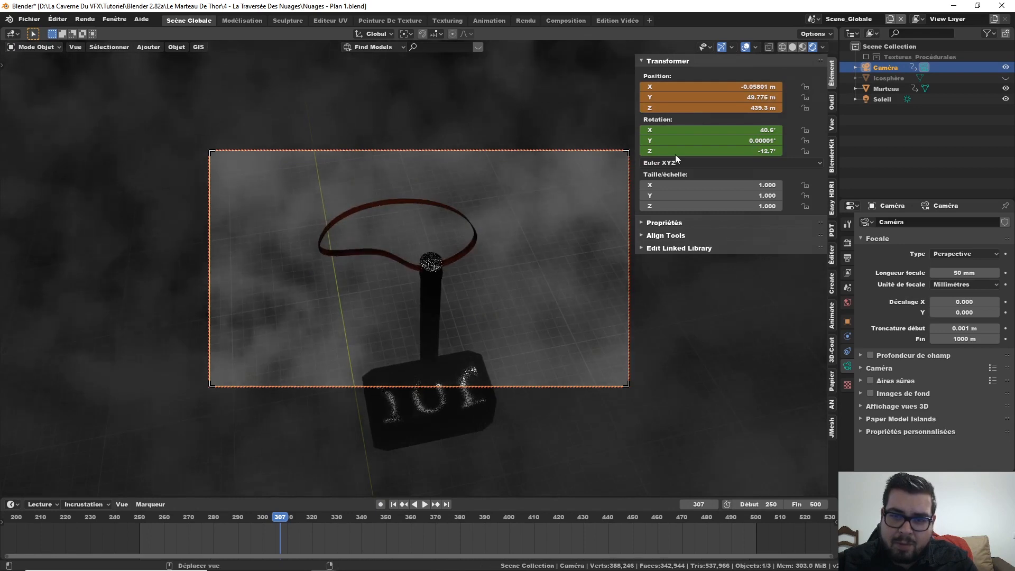
pyautogui.rightClick(708, 98)
pyautogui.click(703, 96)
# At frame 308, shift the camera to 437.67 m in Z so the handle and strap are framed, and keyframe its position
pyautogui.press('Right')
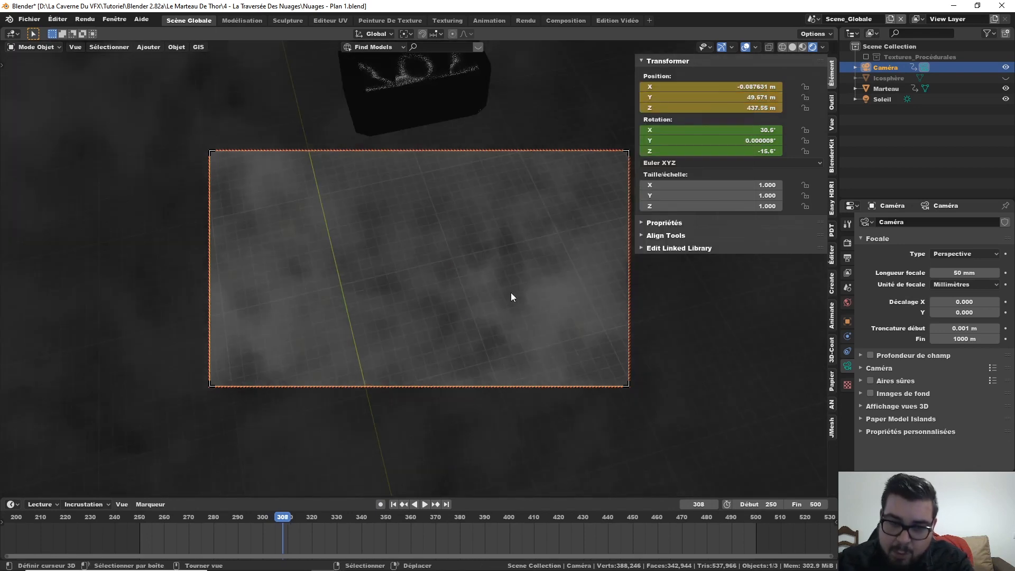
pyautogui.keyDown('shift'); pyautogui.moveTo(497, 233); pyautogui.dragTo(503, 374, button='middle'); pyautogui.keyUp('shift')
pyautogui.rightClick(706, 108)
pyautogui.click(705, 107)
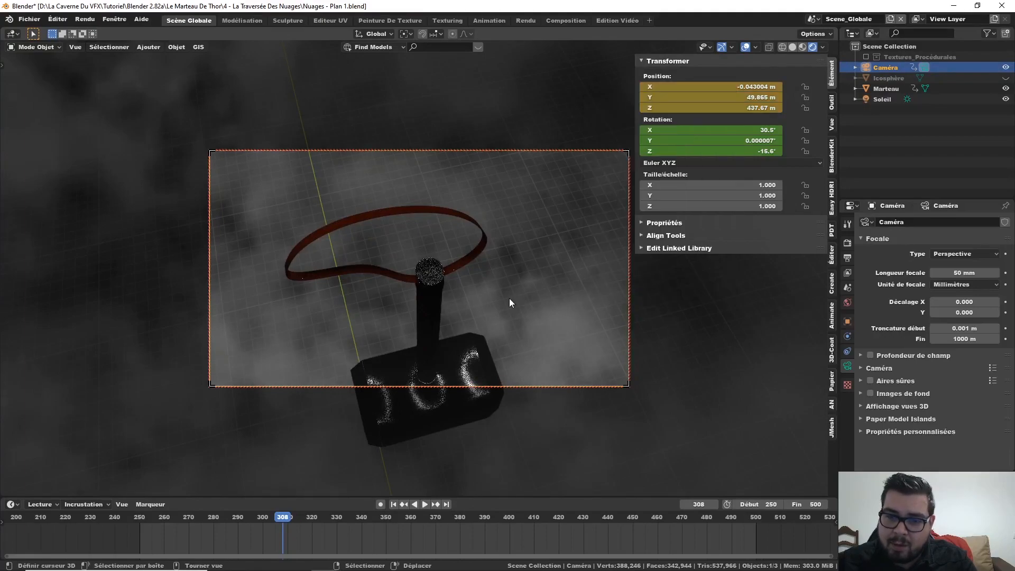
# Advance to frame 321 and place the camera above the hammer at 416.57 m in Z
pyautogui.press('Right')
pyautogui.press('Right')
pyautogui.press('Right')
pyautogui.press('Right')
pyautogui.press('Right')
pyautogui.press('Right')
pyautogui.press('Right')
pyautogui.press('Right')
pyautogui.press('Right')
pyautogui.press('Right')
pyautogui.press('Right')
pyautogui.press('t')
pyautogui.press('Right')
pyautogui.press('Right')
pyautogui.scroll(-3, 532, 298)
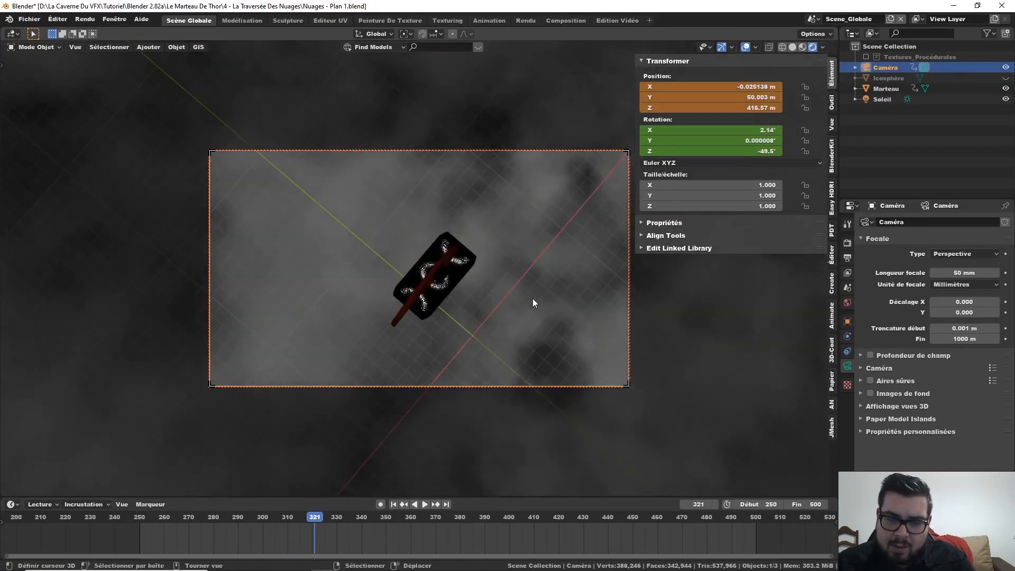
# At frame 325, place the camera at 409.73 m in Z, rotated 3.82° in X and -1.5° in Z, and keyframe position and rotation
pyautogui.press('Right')
pyautogui.press('Right')
pyautogui.press('Right')
pyautogui.moveTo(532, 299); pyautogui.dragTo(551, 148, button='middle')
pyautogui.press('Right')
pyautogui.rightClick(734, 151)
pyautogui.click(734, 152)
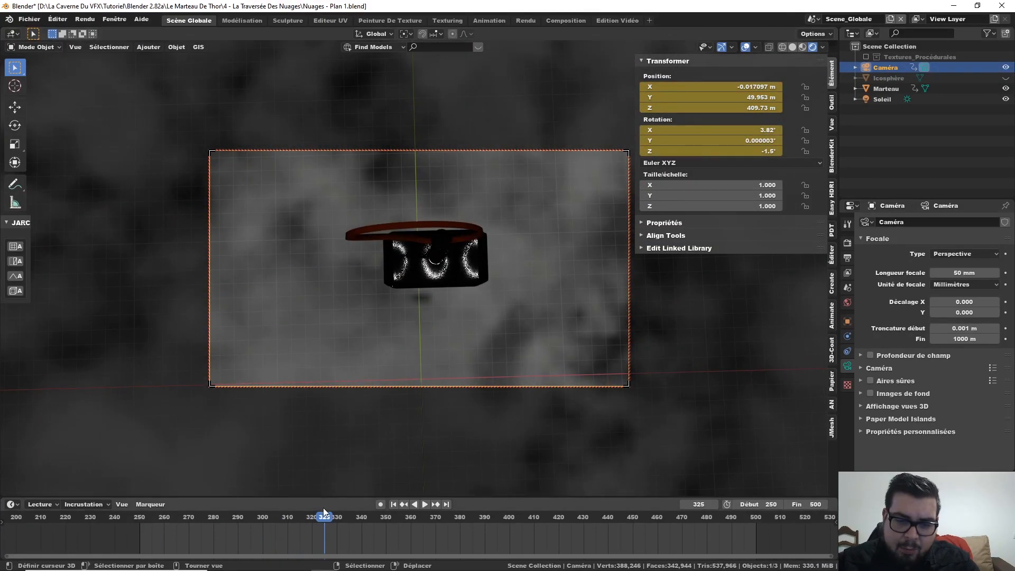
# Go to frame 400 and lower the camera to 391.97 m in Z, rotated -5.78° in X and -1.9° in Z
pyautogui.press('space')
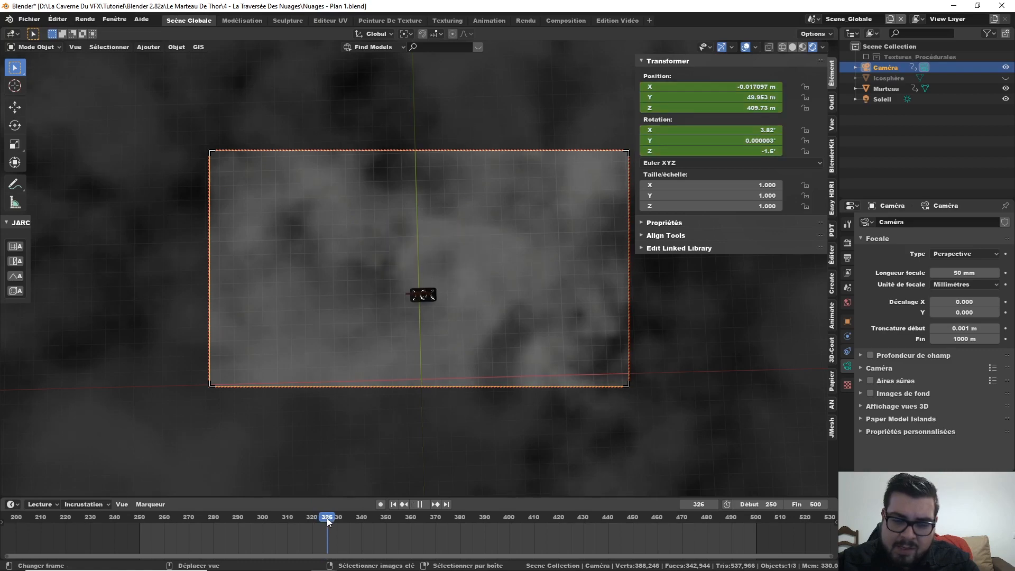
pyautogui.moveTo(347, 519); pyautogui.dragTo(509, 529)
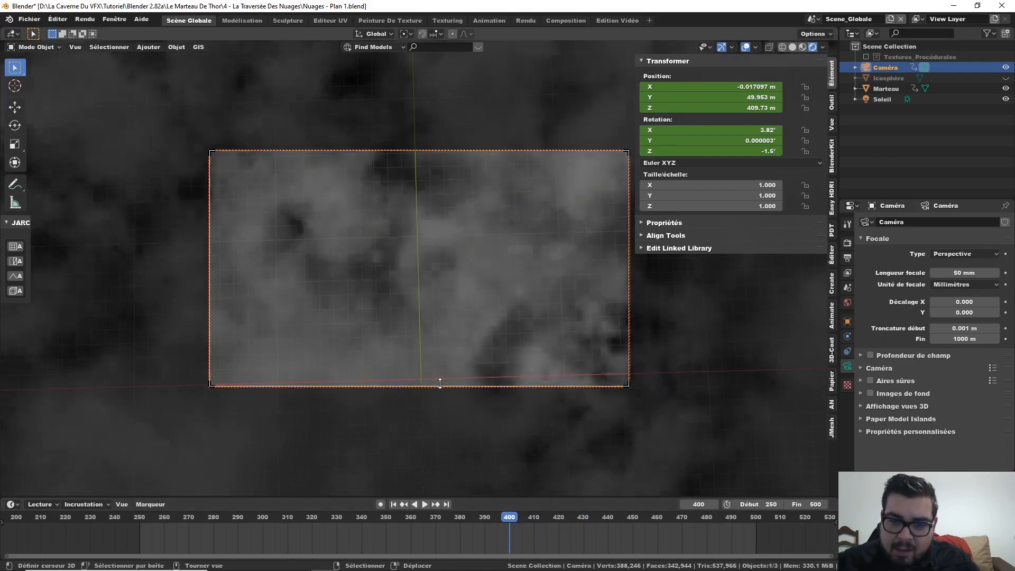
pyautogui.moveTo(444, 385); pyautogui.dragTo(441, 90, button='middle')
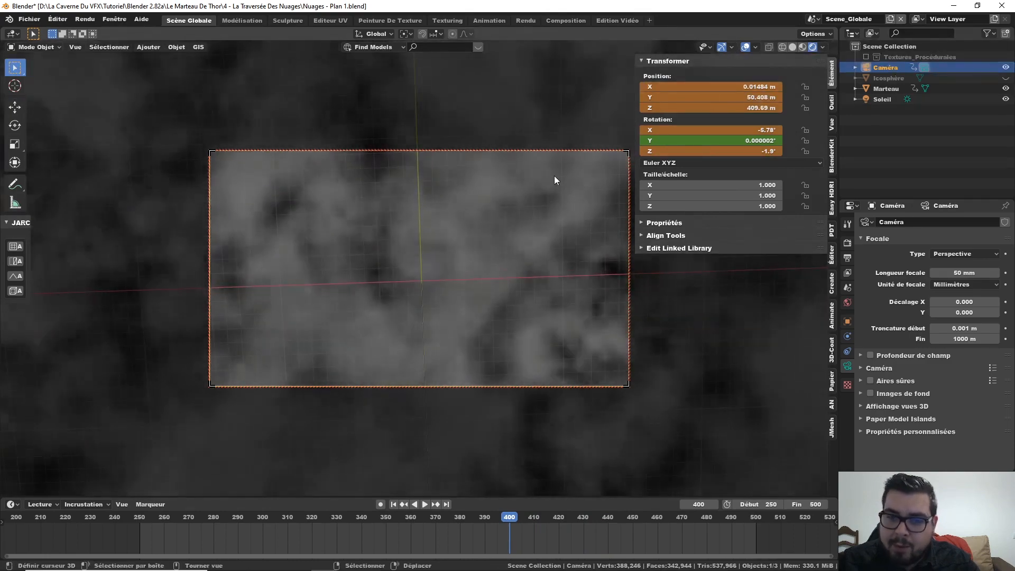
pyautogui.keyDown('shift'); pyautogui.moveTo(554, 175); pyautogui.dragTo(720, 143, button='middle'); pyautogui.keyUp('shift')
pyautogui.moveTo(739, 111)
pyautogui.mouseDown()
pyautogui.moveTo(703, 111)
pyautogui.moveTo(744, 113)
pyautogui.mouseUp()
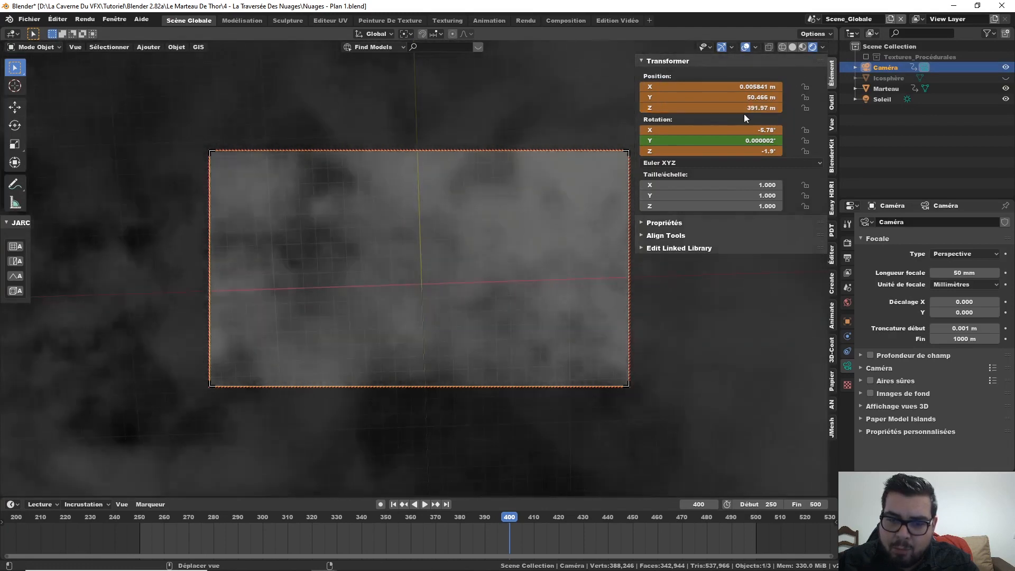
# Check the hammer's height at frame 400 and set the camera's Z position to 286 m
pyautogui.click(890, 88)
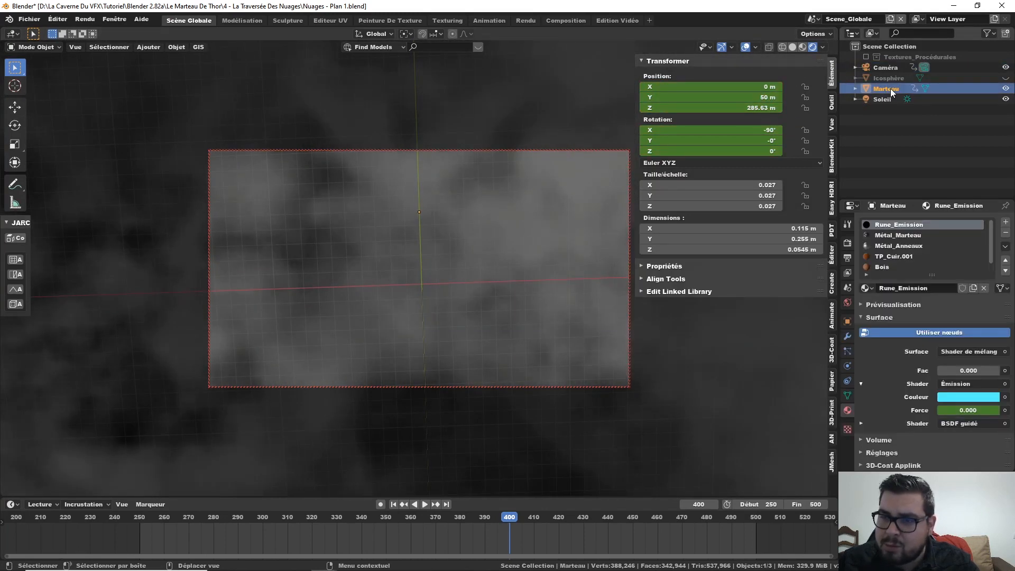
pyautogui.click(890, 68)
pyautogui.click(759, 108)
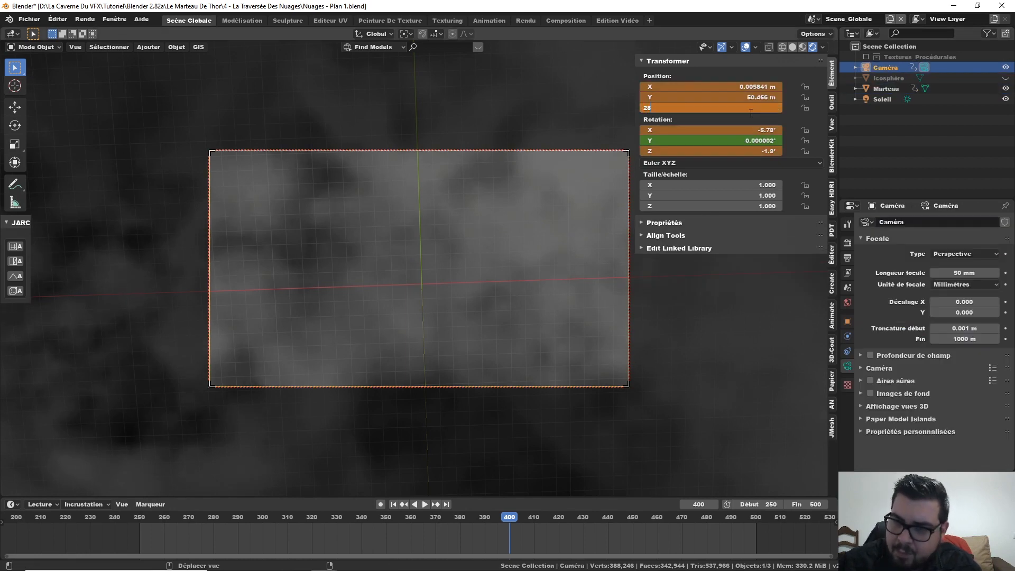
pyautogui.write('286')
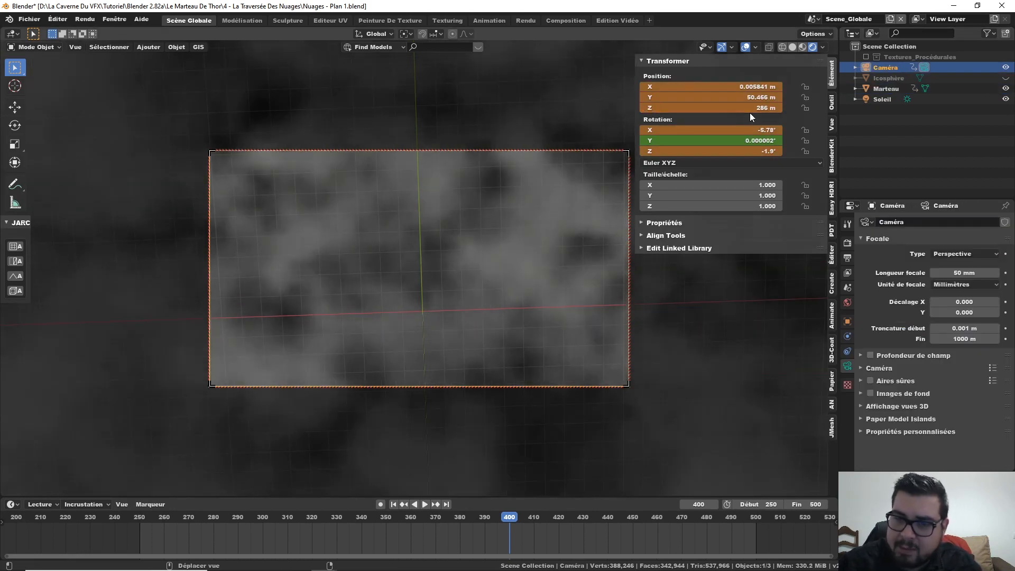
pyautogui.write('.02')
pyautogui.press('Return')
# Try to frame the hammer from above with the camera at 286.05 m in Z, rotated -1.38° in X and -1.1° in Z
pyautogui.keyDown('shift'); pyautogui.moveTo(555, 162); pyautogui.dragTo(561, 484, button='middle'); pyautogui.keyUp('shift')
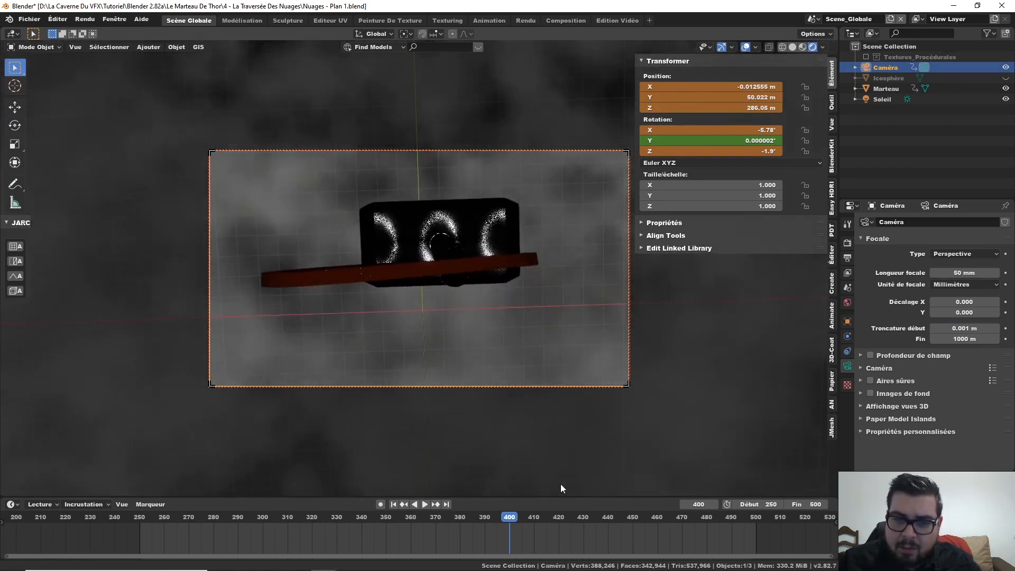
pyautogui.moveTo(544, 412); pyautogui.dragTo(534, 437, button='middle')
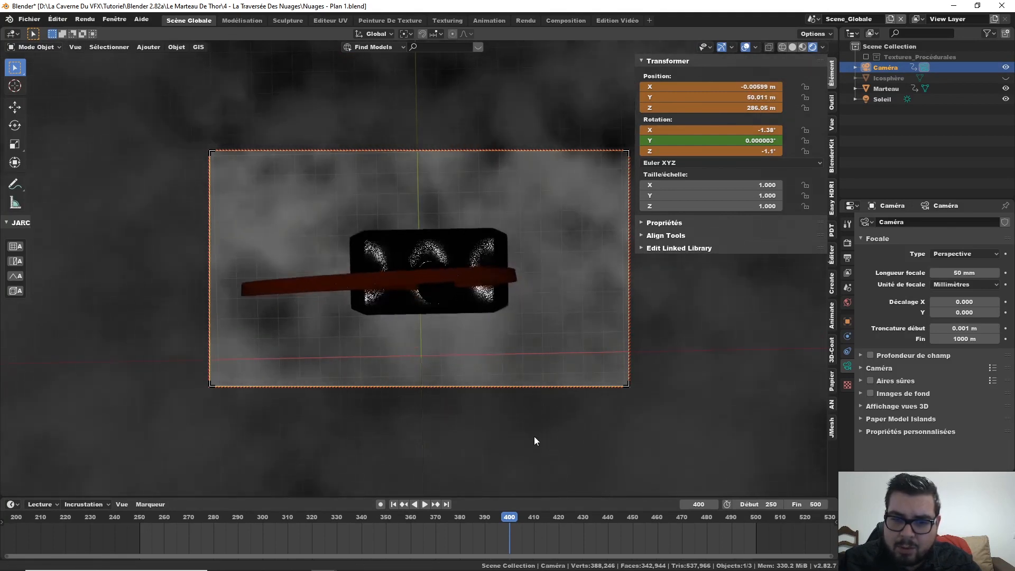
pyautogui.rightClick(735, 105)
pyautogui.click(734, 104)
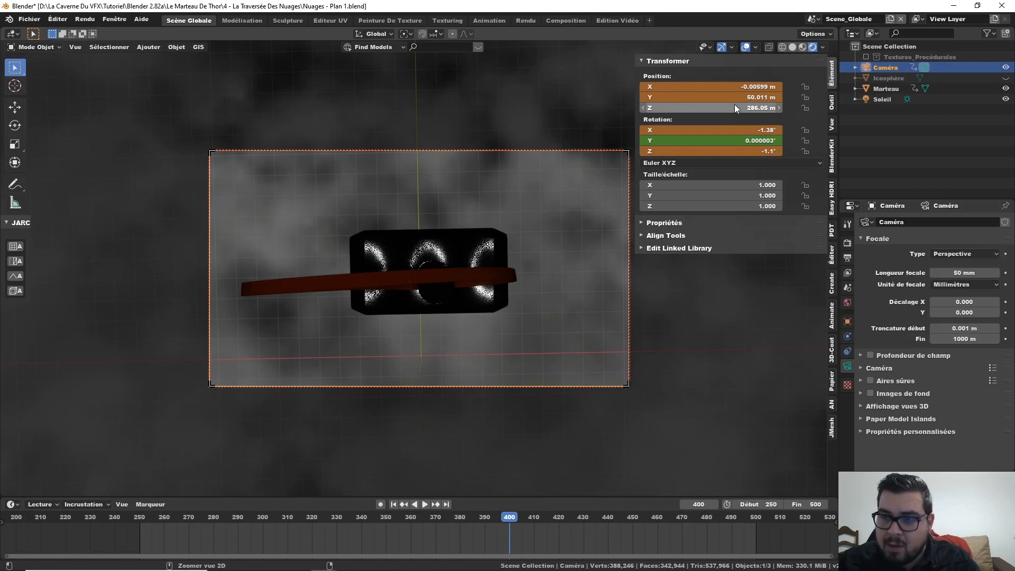
pyautogui.hotkey('ctrl', 'z')
pyautogui.rightClick(735, 104)
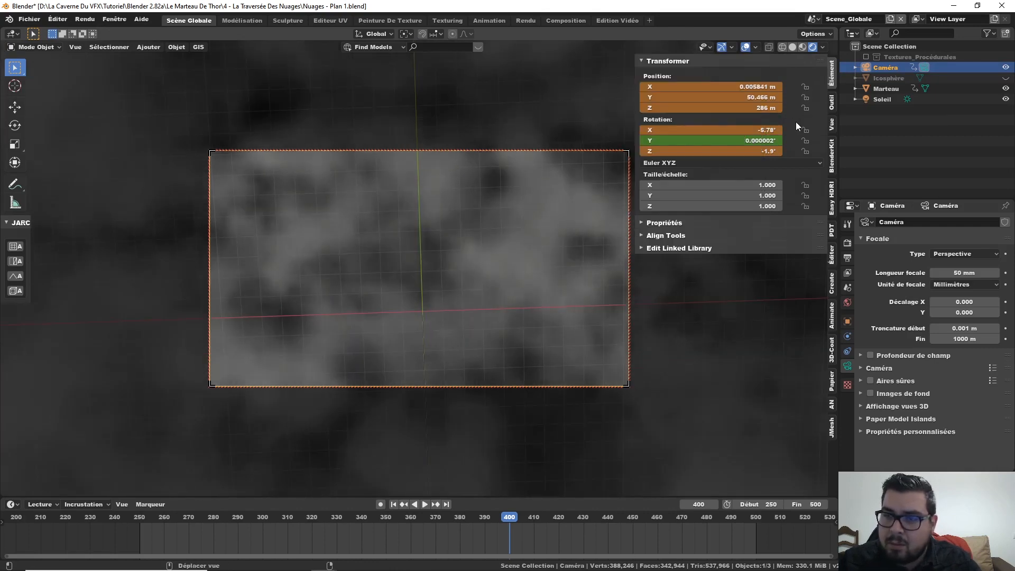
# At frame 400, place the camera at 286.09 m in Z, rotated -1.38° in X and -2.7° in Z, and keyframe position and rotation
pyautogui.keyDown('shift'); pyautogui.moveTo(450, 336); pyautogui.dragTo(470, 189, button='middle'); pyautogui.keyUp('shift')
pyautogui.scroll(-4, 475, 202)
pyautogui.keyDown('shift'); pyautogui.moveTo(518, 364); pyautogui.dragTo(497, 307, button='middle'); pyautogui.keyUp('shift')
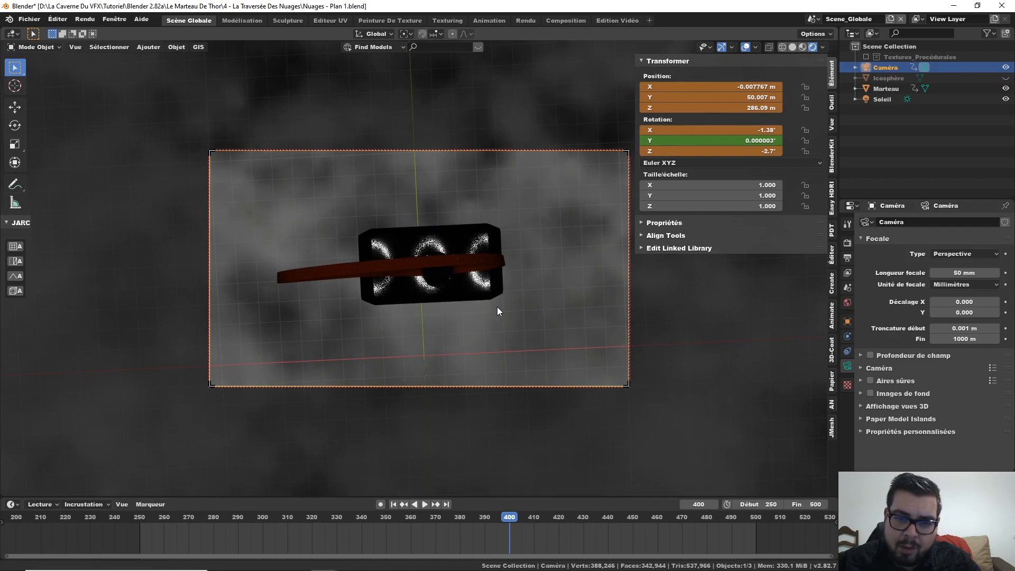
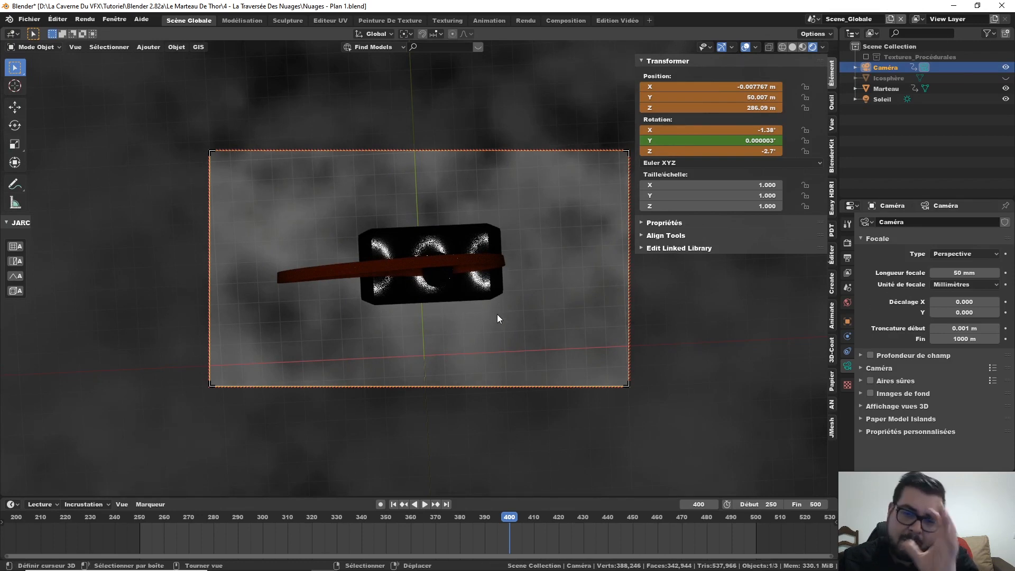
pyautogui.rightClick(724, 108)
pyautogui.click(695, 81)
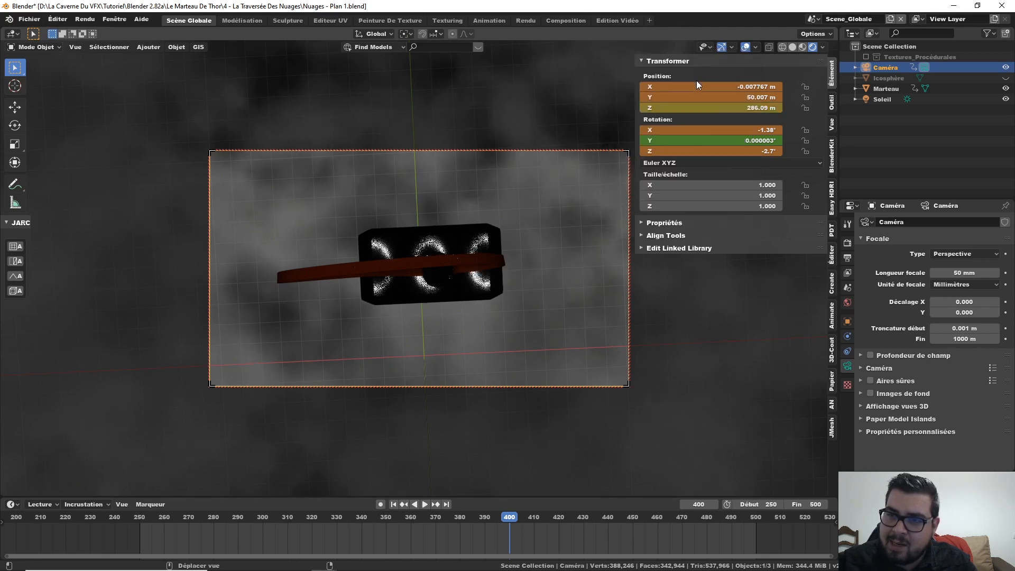
pyautogui.rightClick(709, 98)
pyautogui.click(708, 98)
pyautogui.rightClick(730, 151)
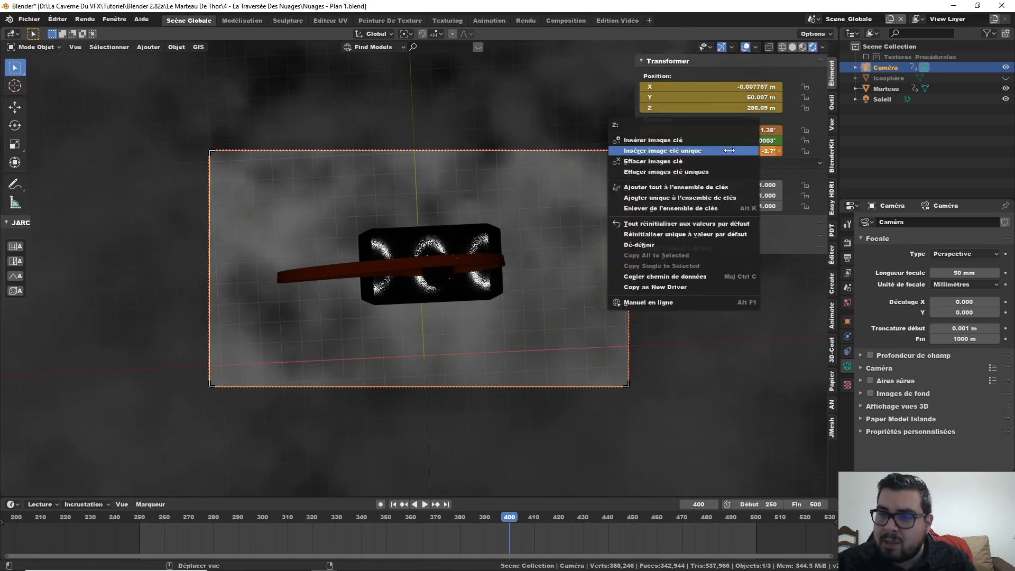
pyautogui.click(724, 140)
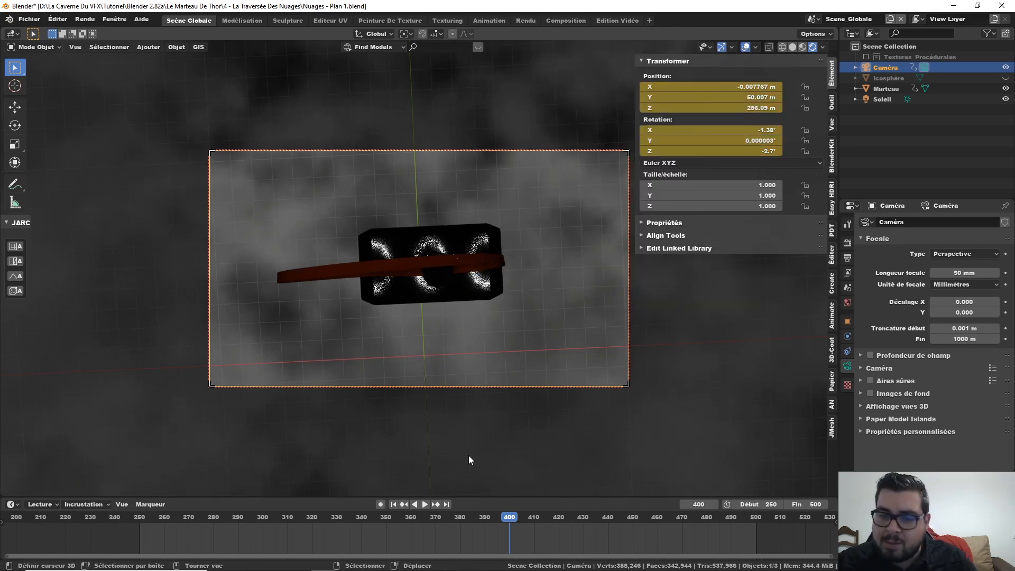
# Play the animation from the previous keyframe to check the camera move, and scrub back to frame 310
pyautogui.click(401, 504)
pyautogui.click(424, 503)
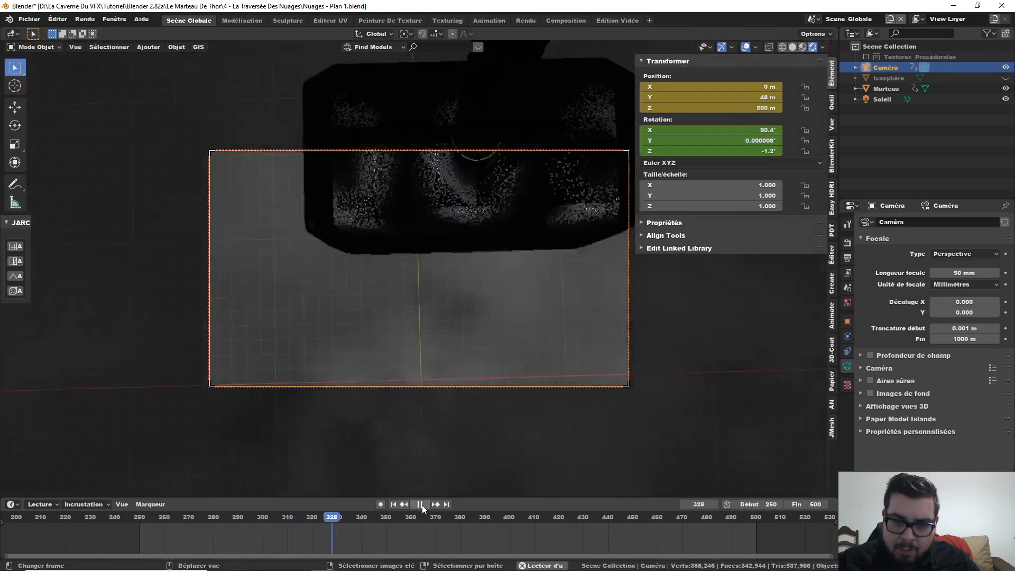
pyautogui.click(420, 504)
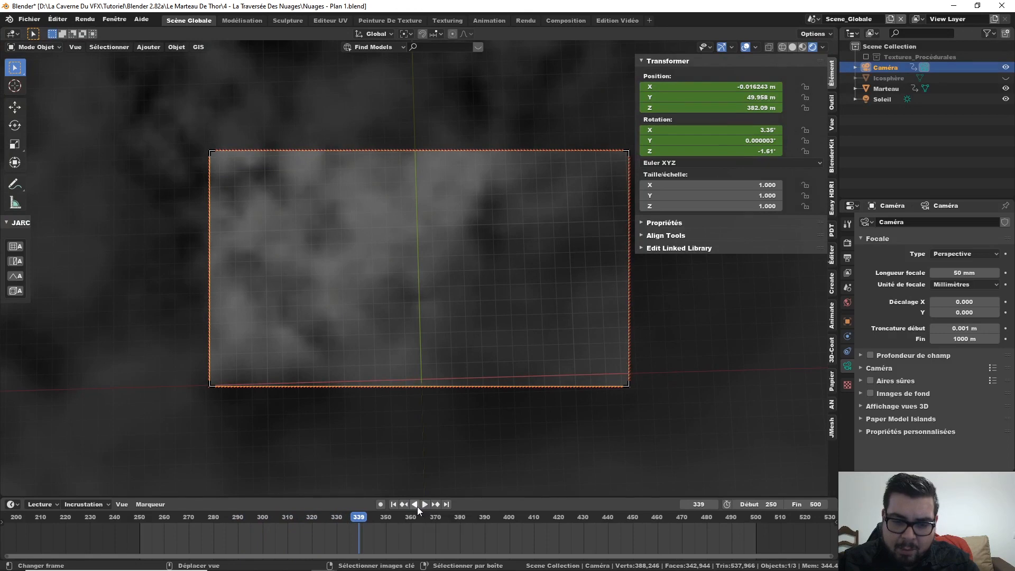
pyautogui.moveTo(361, 518); pyautogui.dragTo(287, 519)
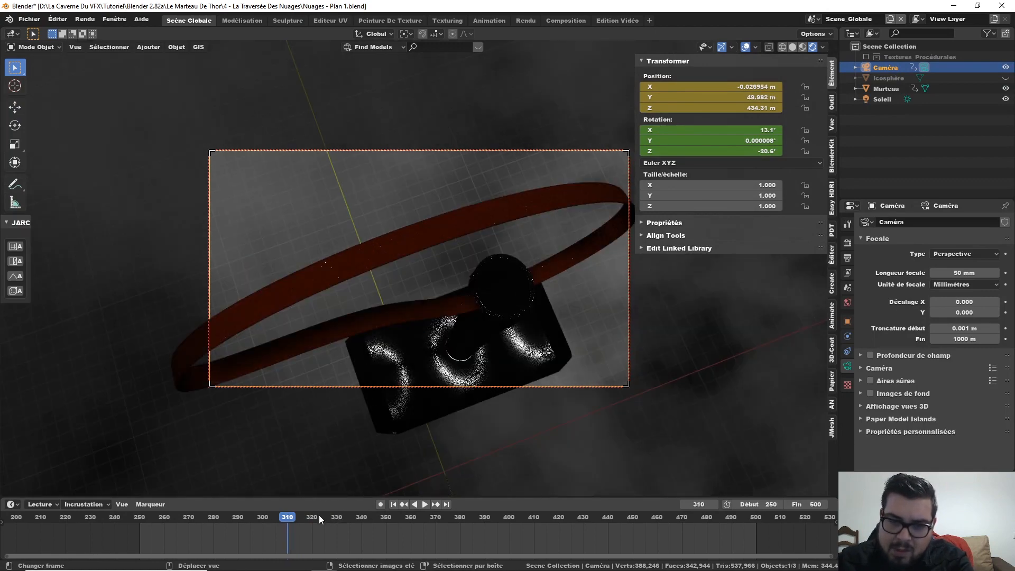
# Try to reposition the camera around the hammer at frame 311
pyautogui.press('Right')
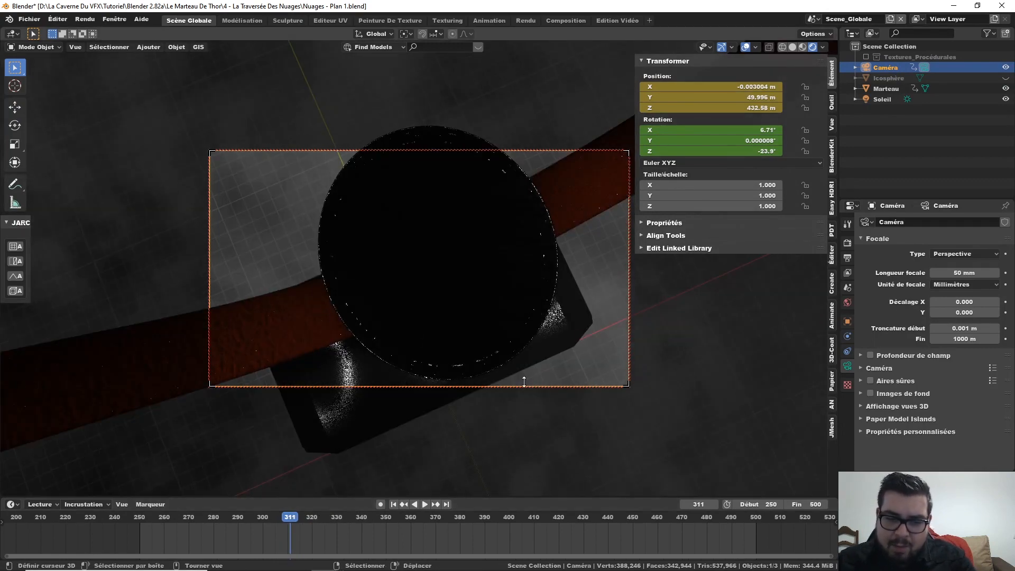
pyautogui.scroll(-5, 456, 360)
pyautogui.scroll(5, 455, 360)
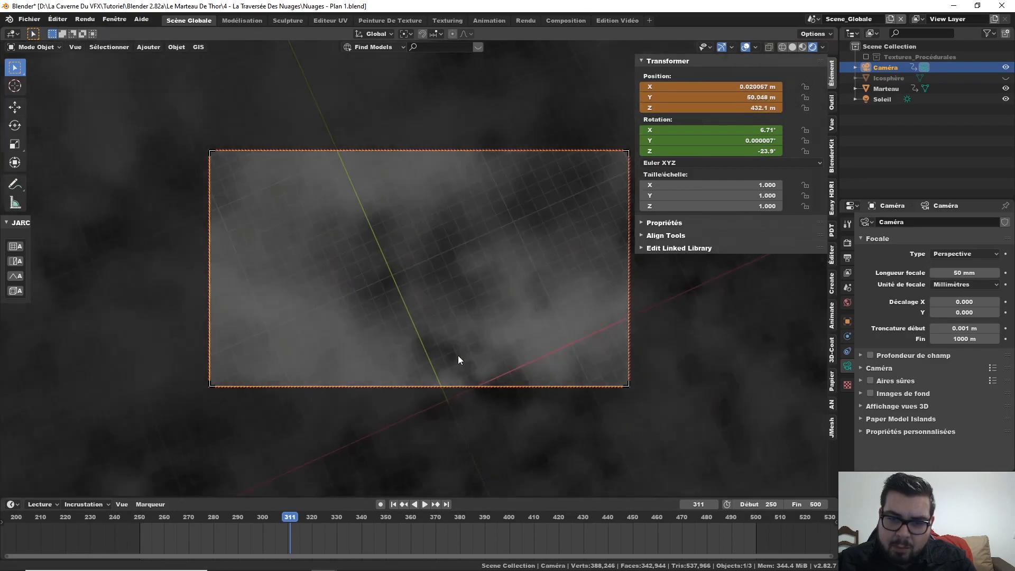
# Step through frames 311 to 329 to examine the hammer's framing around the frame 325 keyframe
pyautogui.press('Right')
pyautogui.press('Right')
pyautogui.press('Right')
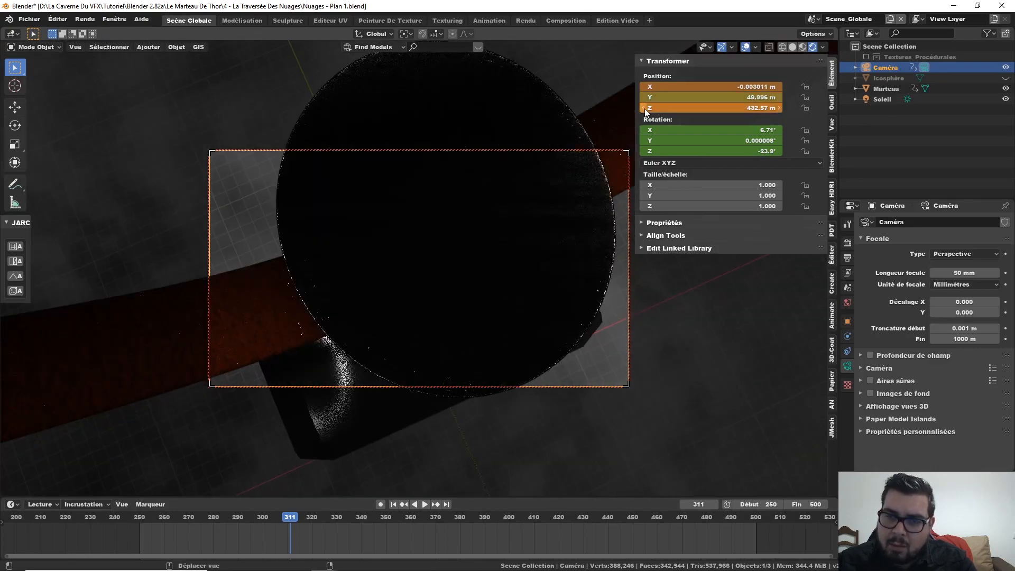
pyautogui.press('Right')
pyautogui.press('Right')
pyautogui.press('Right')
pyautogui.press('Right')
pyautogui.press('Right')
pyautogui.press('Right')
pyautogui.press('Right')
pyautogui.press('Right')
pyautogui.press('Right')
pyautogui.press('Right')
pyautogui.press('Right')
pyautogui.press('Right')
pyautogui.press('Right')
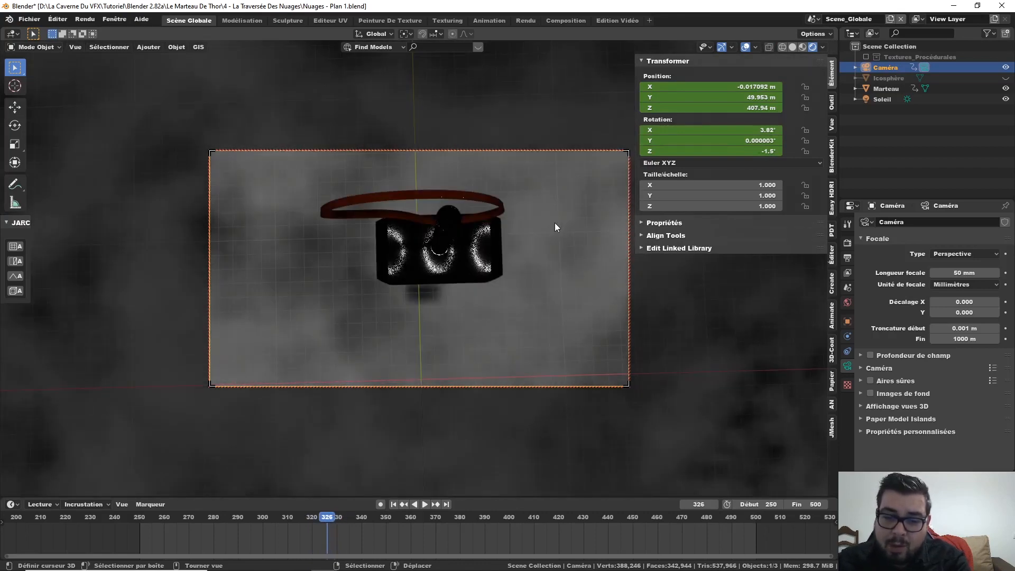
pyautogui.press('Left')
pyautogui.press('Left')
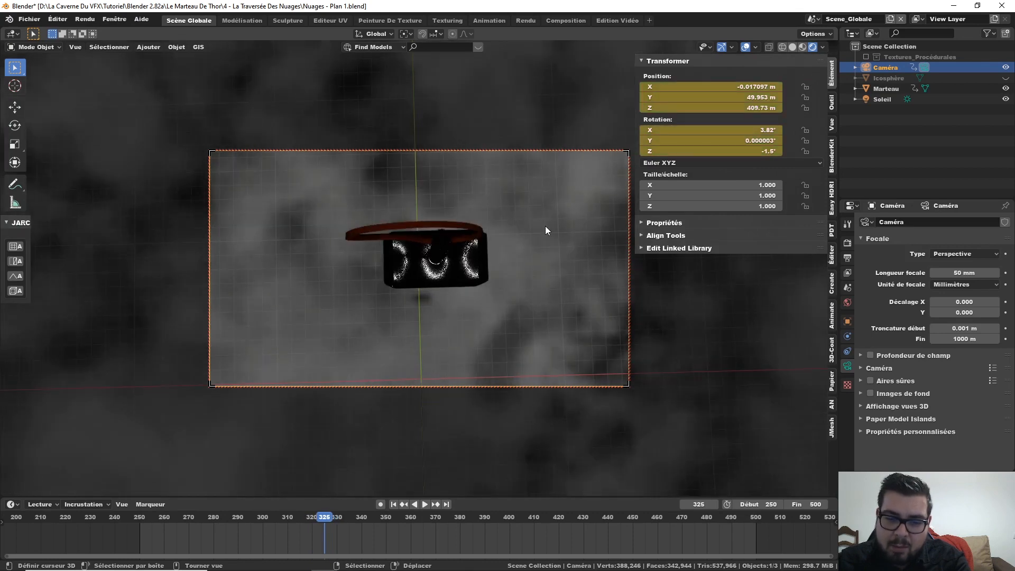
pyautogui.press('Right')
pyautogui.press('Right')
pyautogui.press('Right')
pyautogui.press('Right')
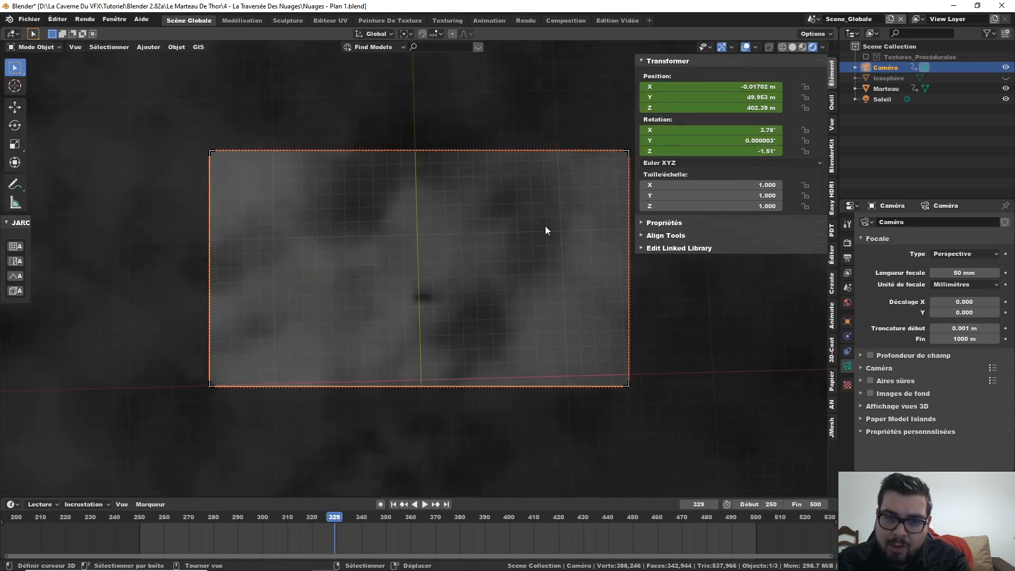
pyautogui.press('Left')
pyautogui.press('Left')
pyautogui.press('Left')
pyautogui.press('Right')
pyautogui.press('Right')
pyautogui.press('Right')
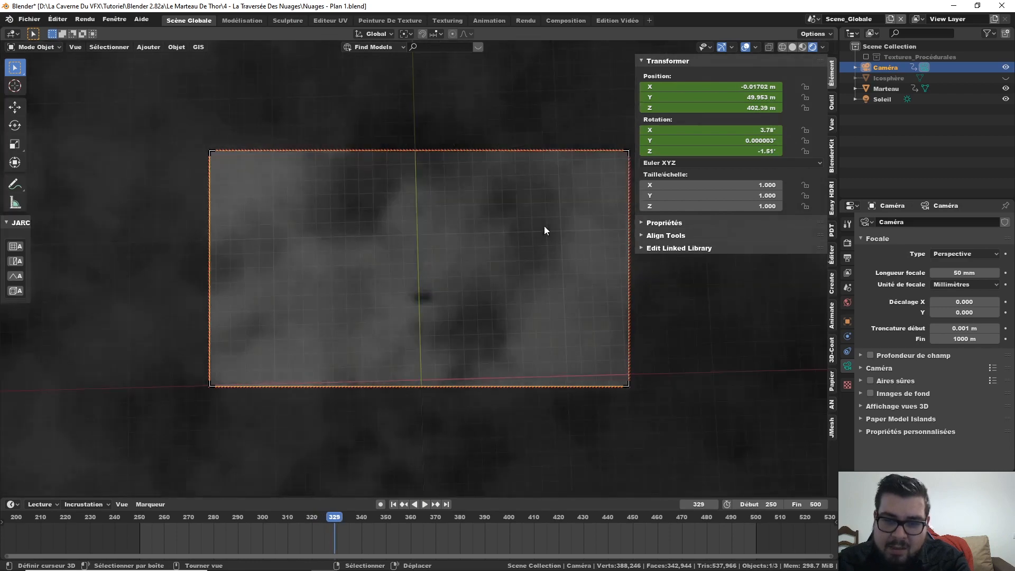
# Step from frame 329 to frame 351 to examine whether the camera keeps up with the falling hammer
pyautogui.press('Right')
pyautogui.press('Right')
pyautogui.press('Right')
pyautogui.press('Right')
pyautogui.press('Right')
pyautogui.press('Right')
pyautogui.press('Right')
pyautogui.press('Right')
pyautogui.press('Right')
pyautogui.press('Right')
pyautogui.press('Right')
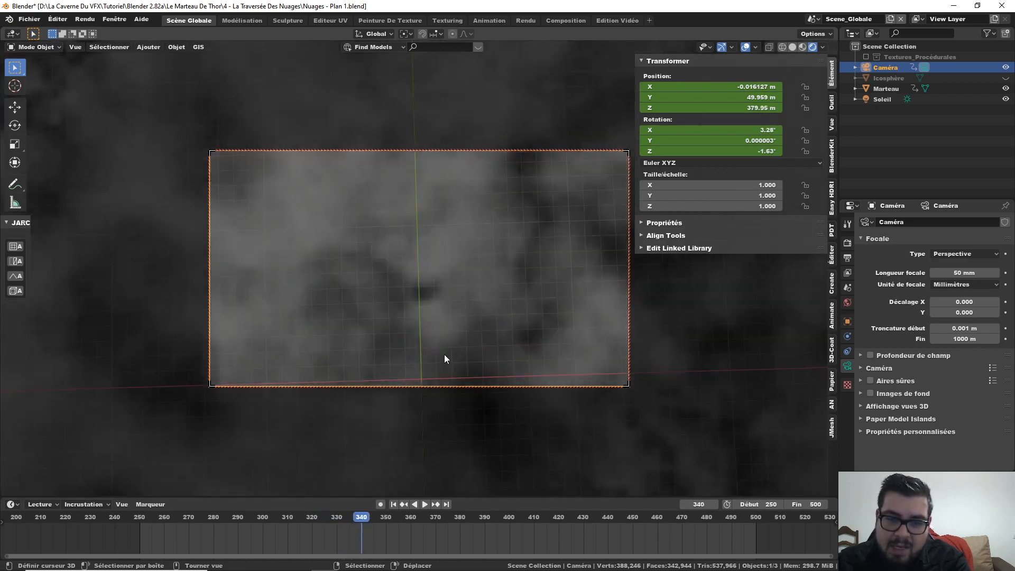
pyautogui.press('Right')
pyautogui.press('Right')
pyautogui.press('Right')
pyautogui.press('Right')
pyautogui.press('Right')
pyautogui.press('Right')
pyautogui.press('Right')
pyautogui.press('Right')
pyautogui.press('Right')
pyautogui.press('Right')
pyautogui.press('Right')
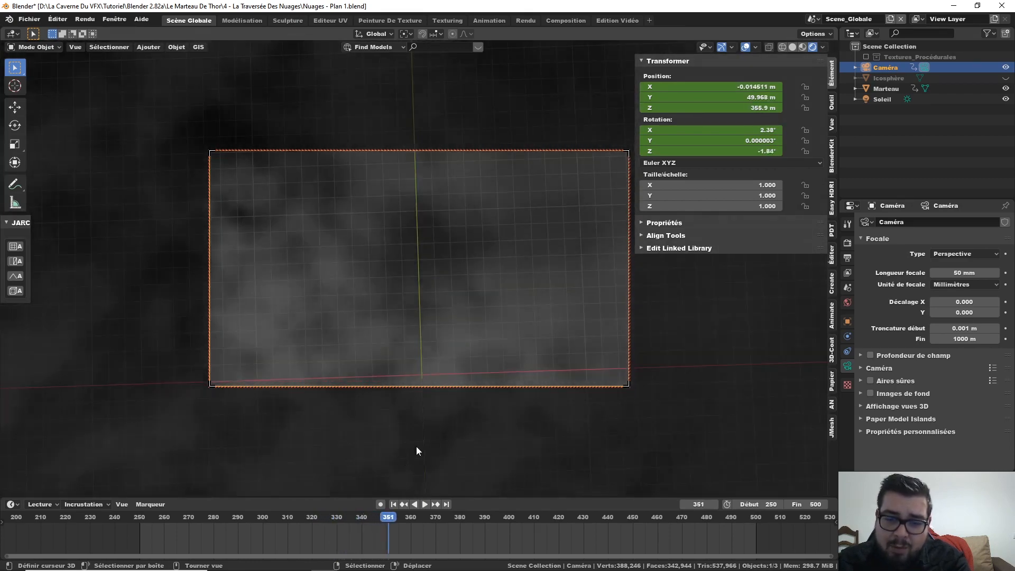
# Scrub the timeline and return to frame 325 to recheck where the hammer leaves the camera's view
pyautogui.moveTo(389, 520); pyautogui.dragTo(513, 509)
pyautogui.hotkey('shift', 'ctrl', 'space')
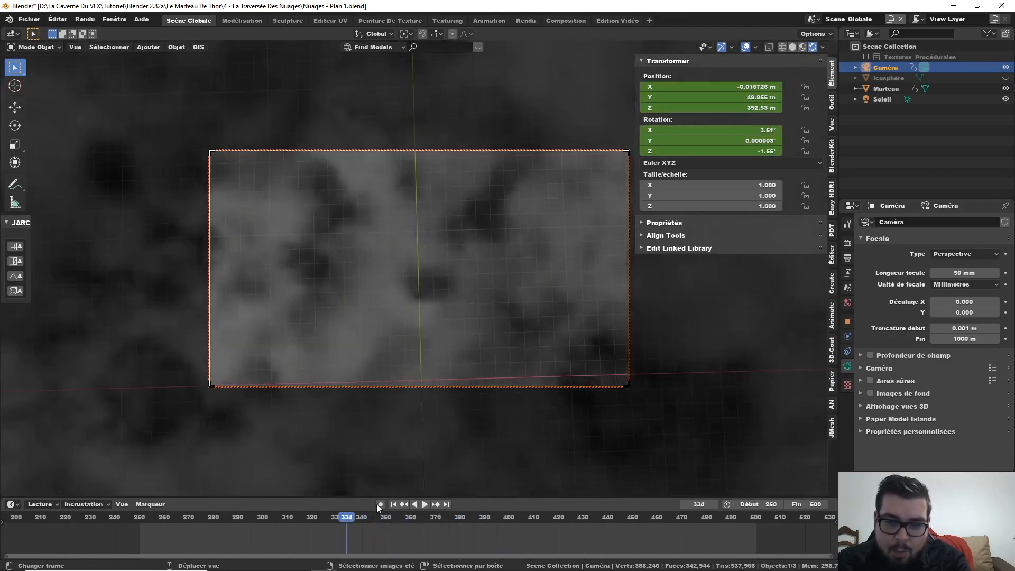
pyautogui.press('space')
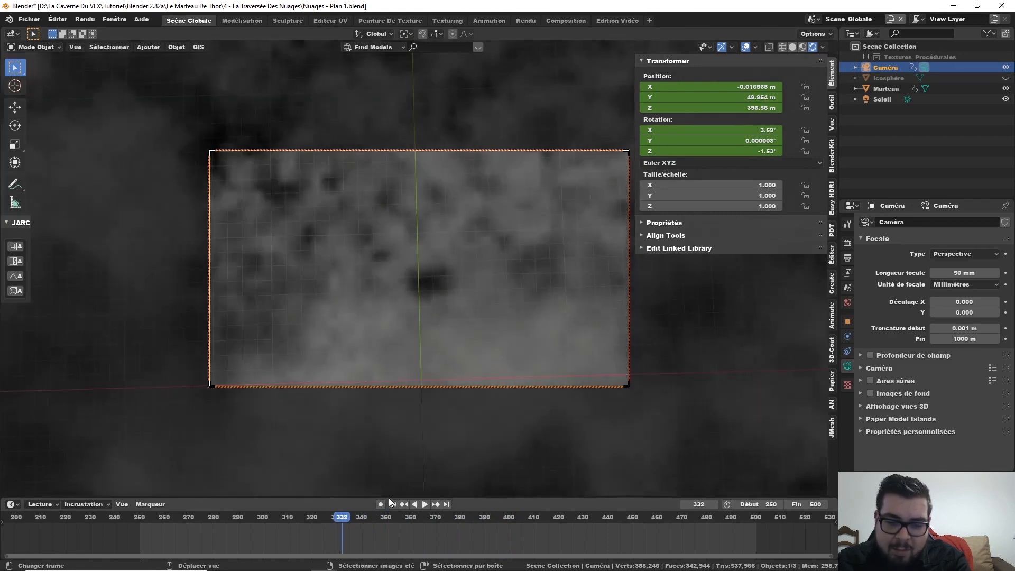
pyautogui.press('Left')
pyautogui.press('Left')
pyautogui.press('Left')
pyautogui.press('Left')
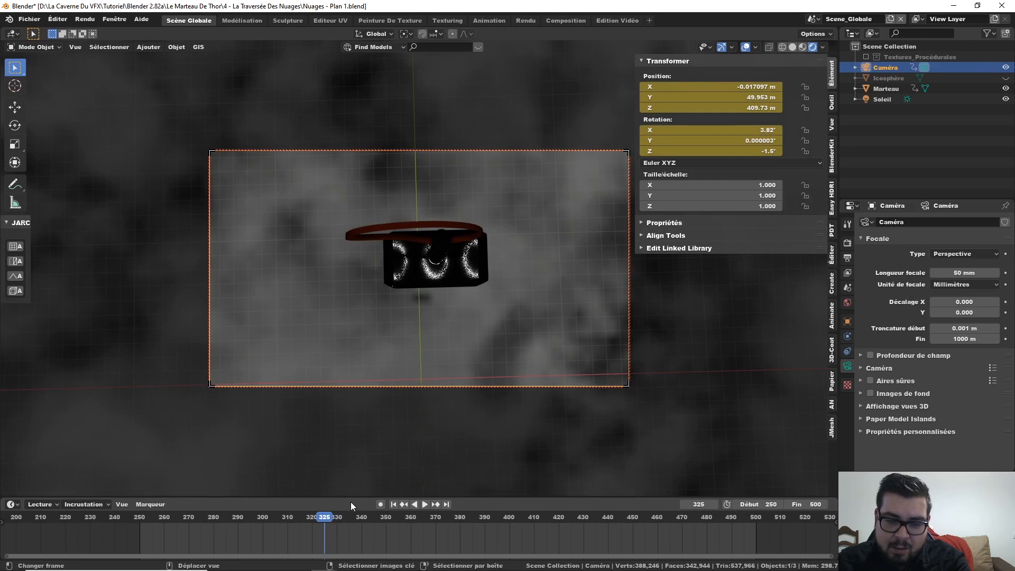
pyautogui.press('Right')
pyautogui.press('Right')
pyautogui.press('Right')
pyautogui.press('Right')
pyautogui.press('Right')
# Go to frame 350, check the hammer's height, and place the camera above it at 49.985 m in Y and 367.24 m in Z
pyautogui.click(386, 516)
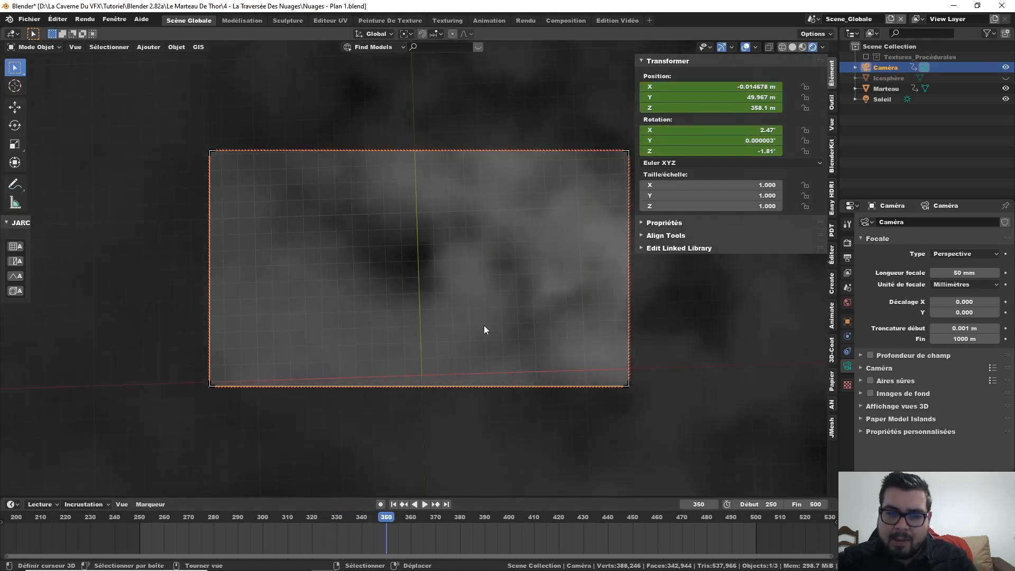
pyautogui.scroll(-3, 483, 329)
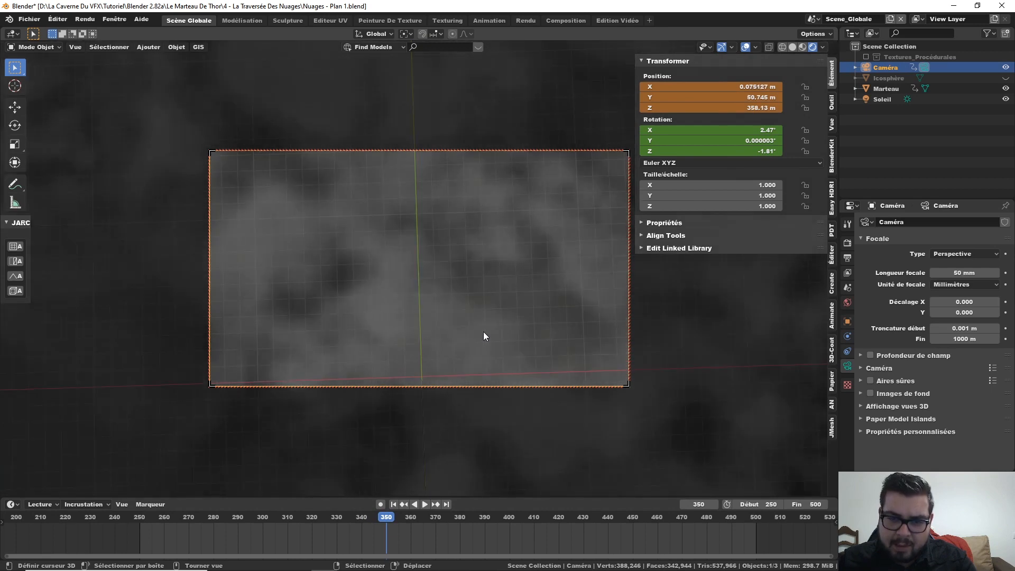
pyautogui.scroll(1, 482, 332)
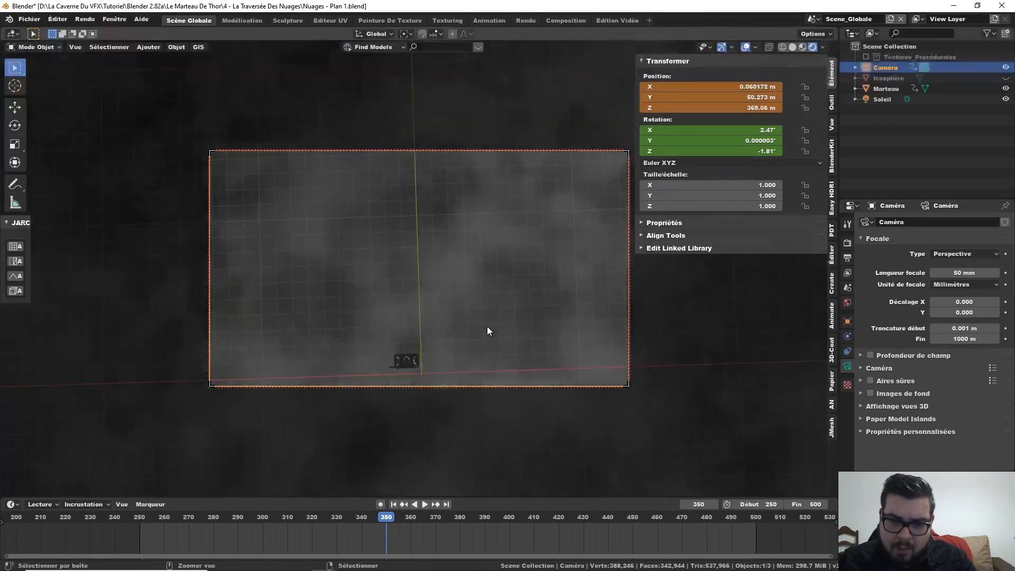
pyautogui.click(899, 89)
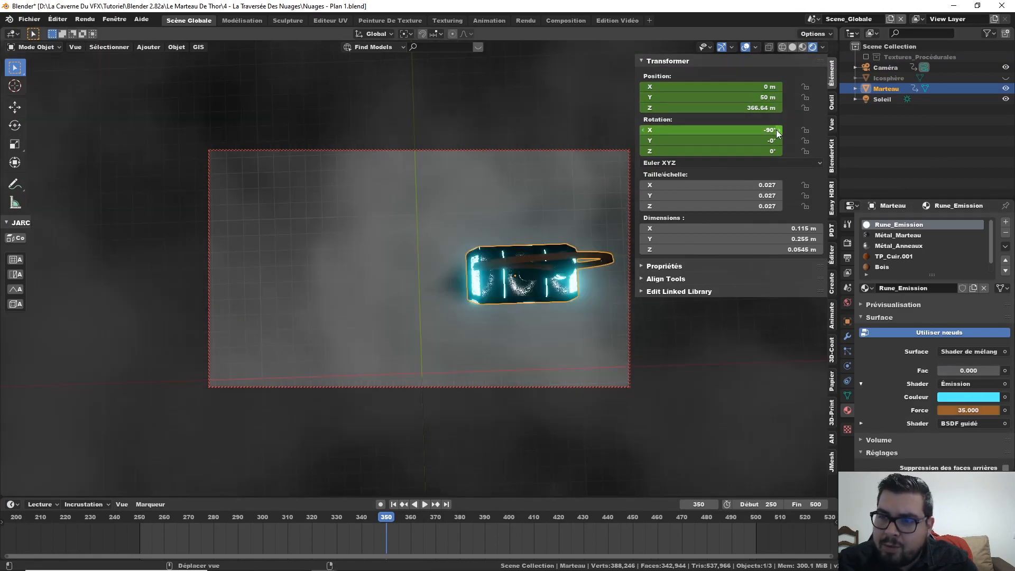
pyautogui.click(581, 151)
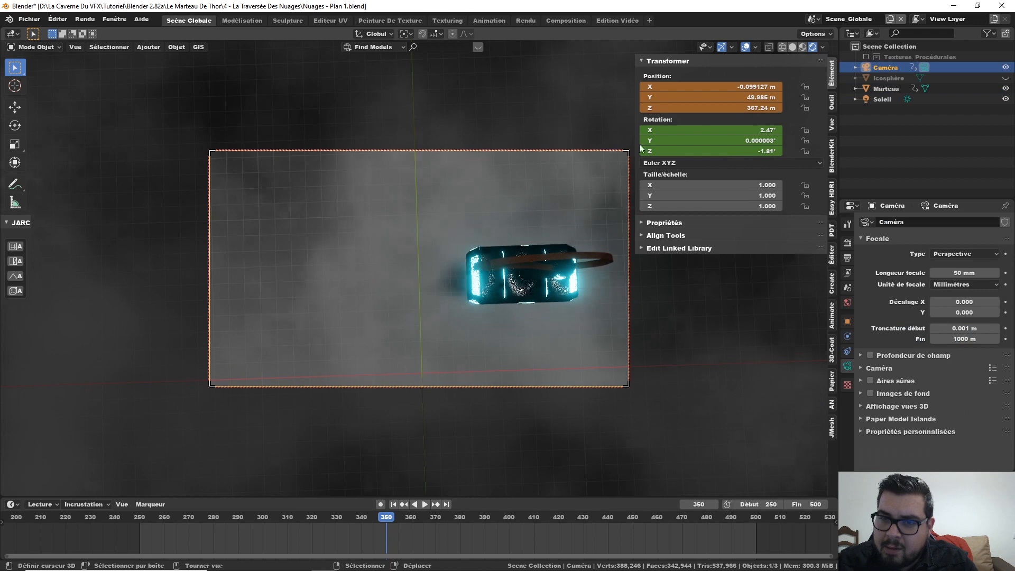
# Set the camera's X position to 0.010873 m at frame 350 and keyframe its position
pyautogui.click(779, 86)
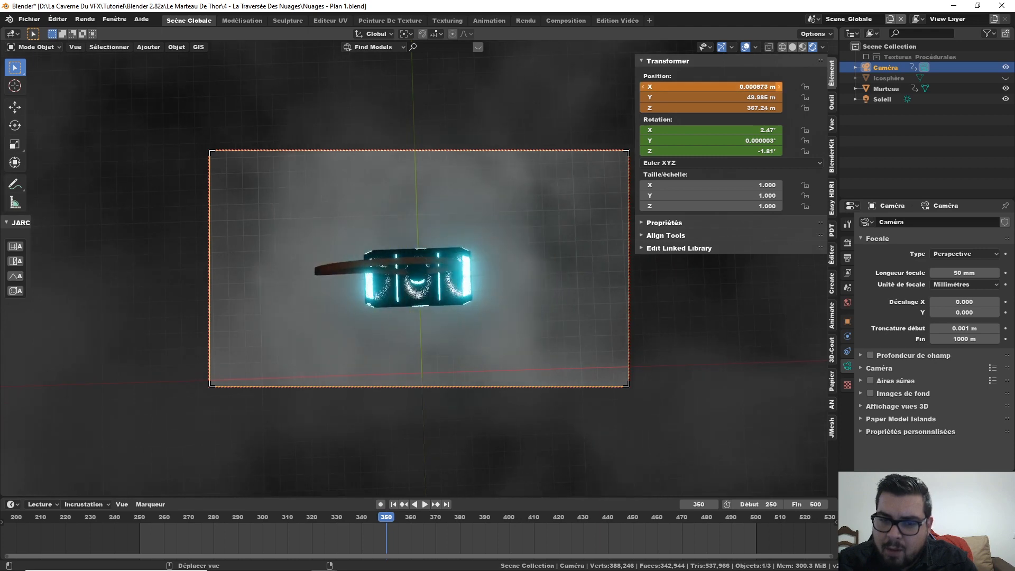
pyautogui.click(780, 86)
pyautogui.rightClick(742, 88)
pyautogui.click(742, 89)
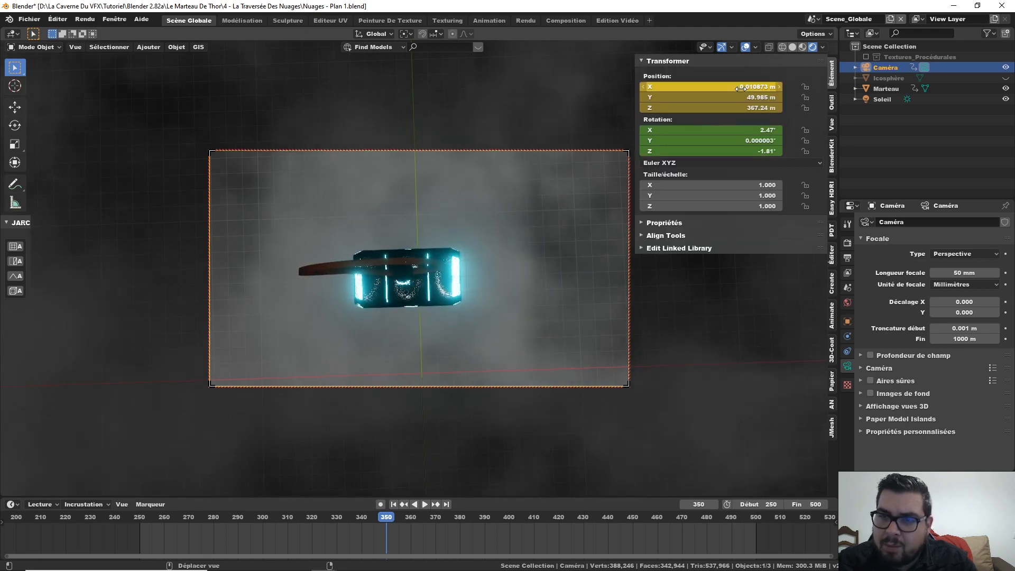
# Step back from frame 350 to frame 325 to check the hammer's framing between the two camera keyframes
pyautogui.press('Left')
pyautogui.press('Left')
pyautogui.press('Left')
pyautogui.press('Left')
pyautogui.press('Left')
pyautogui.press('Left')
pyautogui.press('Left')
pyautogui.press('Left')
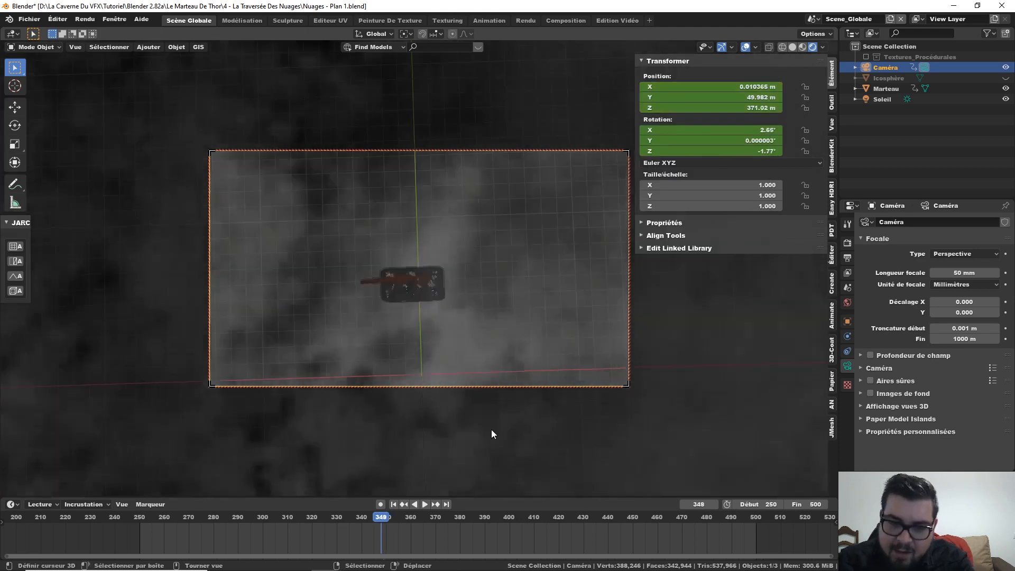
pyautogui.press('Left')
pyautogui.press('Left')
pyautogui.press('Left')
pyautogui.press('Left')
pyautogui.press('Left')
pyautogui.press('Left')
pyautogui.press('Left')
pyautogui.press('Left')
pyautogui.press('Left')
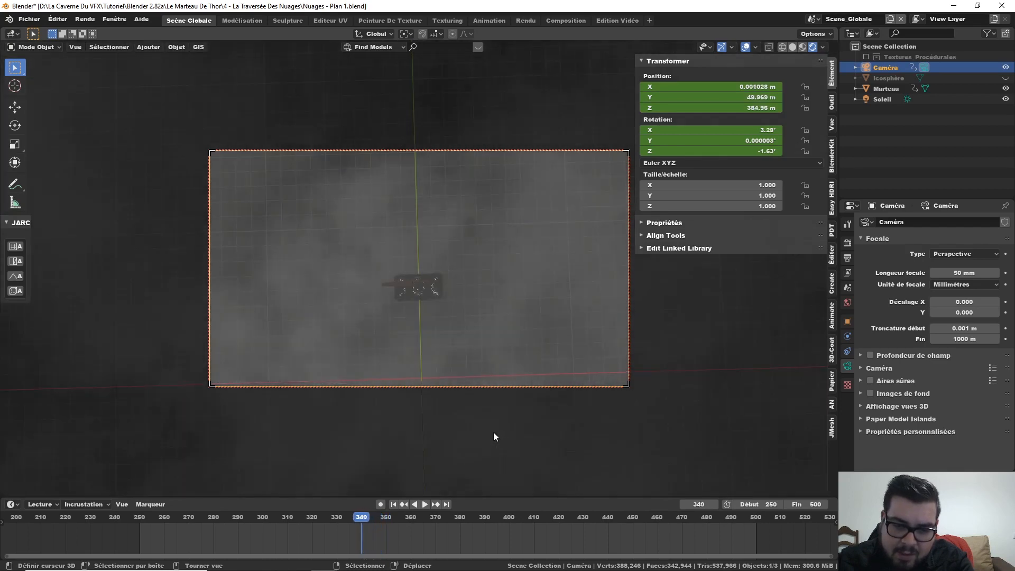
pyautogui.press('Left')
pyautogui.press('Left')
pyautogui.press('Left')
pyautogui.press('Left')
pyautogui.press('Left')
pyautogui.press('Left')
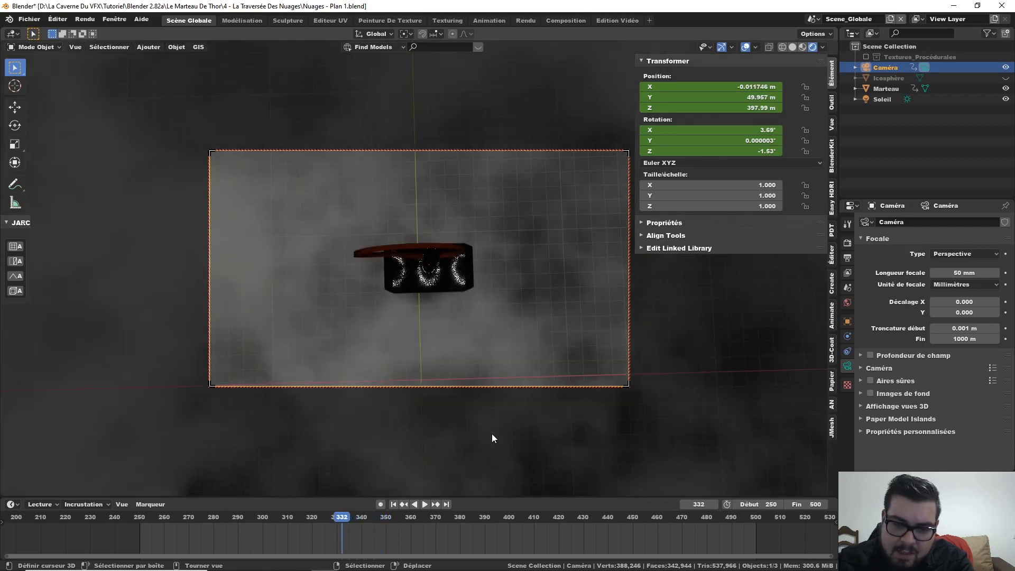
pyautogui.press('Left')
pyautogui.press('Left')
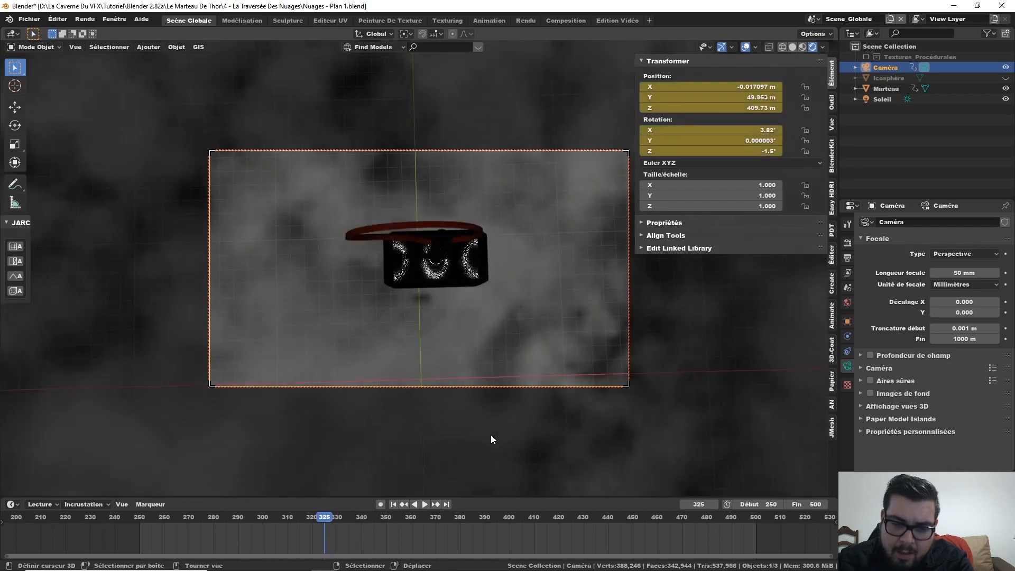
# Step forward from frame 325 to frame 352 to examine how the camera follows the hammer past the frame 350 keyframe
pyautogui.press('Right')
pyautogui.press('Right')
pyautogui.press('Right')
pyautogui.press('Right')
pyautogui.press('Right')
pyautogui.press('Right')
pyautogui.press('Right')
pyautogui.press('Right')
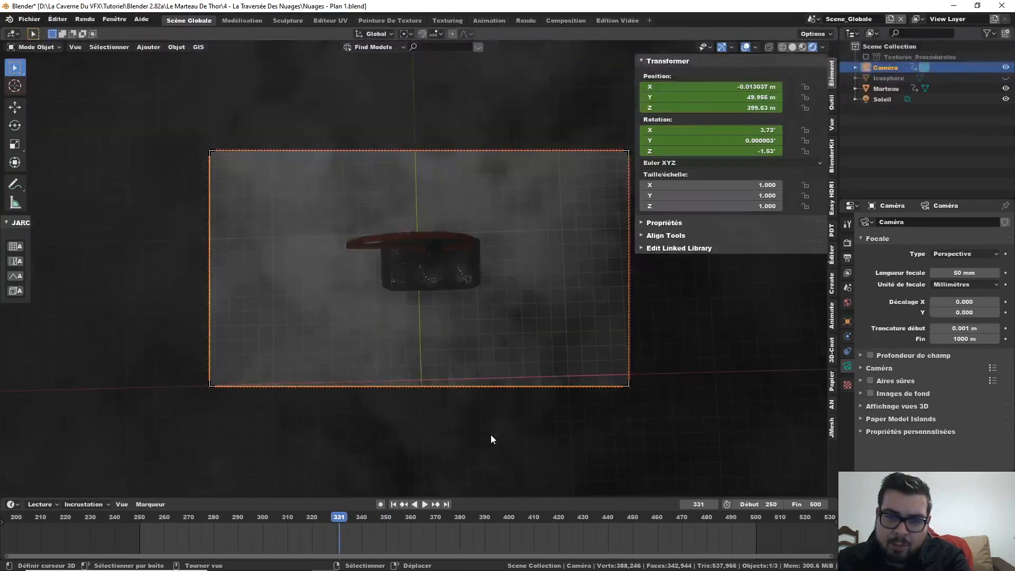
pyautogui.press('Right')
pyautogui.press('Right')
pyautogui.press('Right')
pyautogui.press('Right')
pyautogui.press('Right')
pyautogui.press('Right')
pyautogui.press('Right')
pyautogui.press('Right')
pyautogui.press('Right')
pyautogui.press('Right')
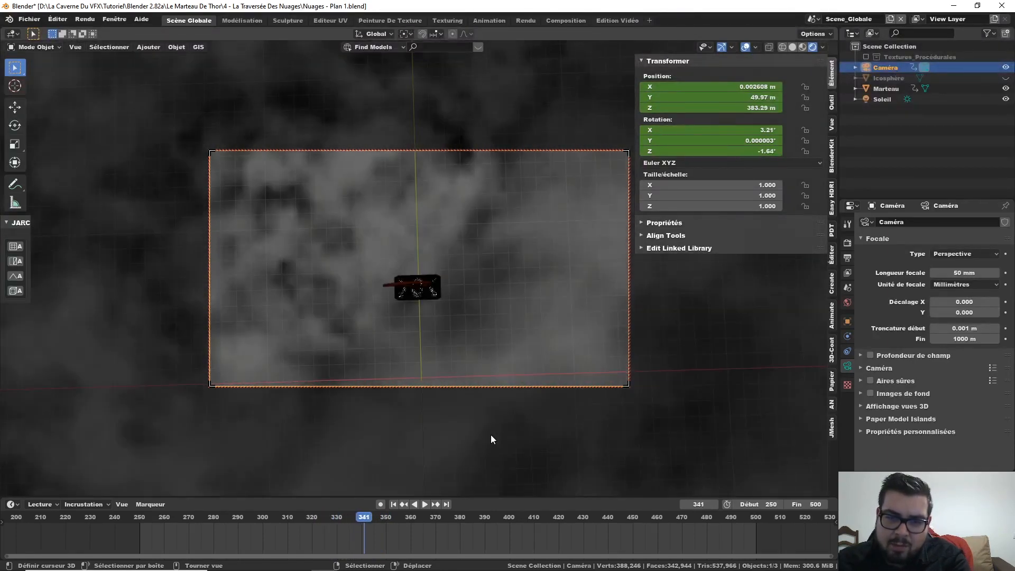
pyautogui.press('Right')
pyautogui.press('Right')
pyautogui.press('Right')
pyautogui.press('Right')
pyautogui.press('Right')
pyautogui.press('Right')
pyautogui.press('Right')
pyautogui.press('Right')
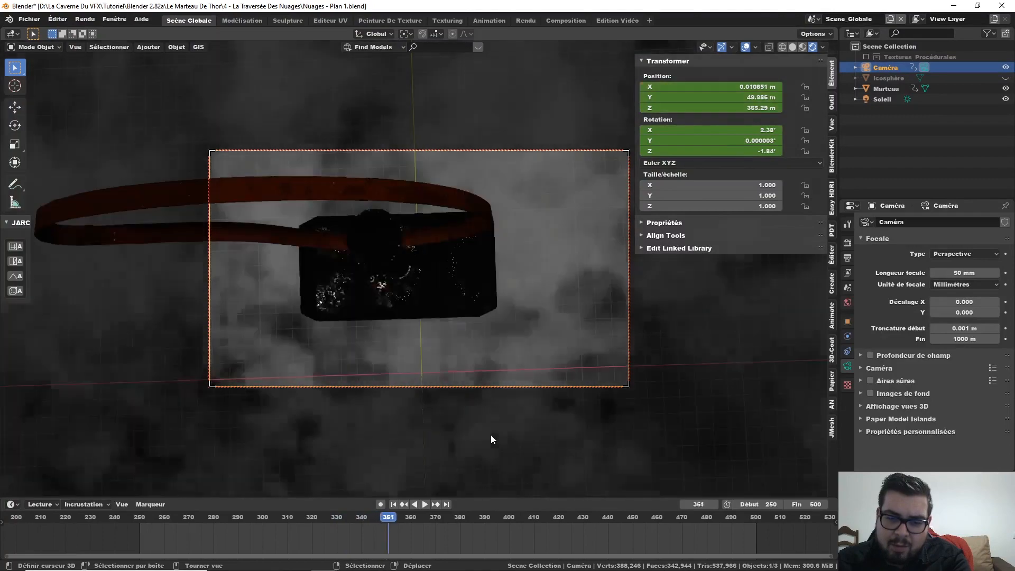
pyautogui.press('Left')
pyautogui.press('Right')
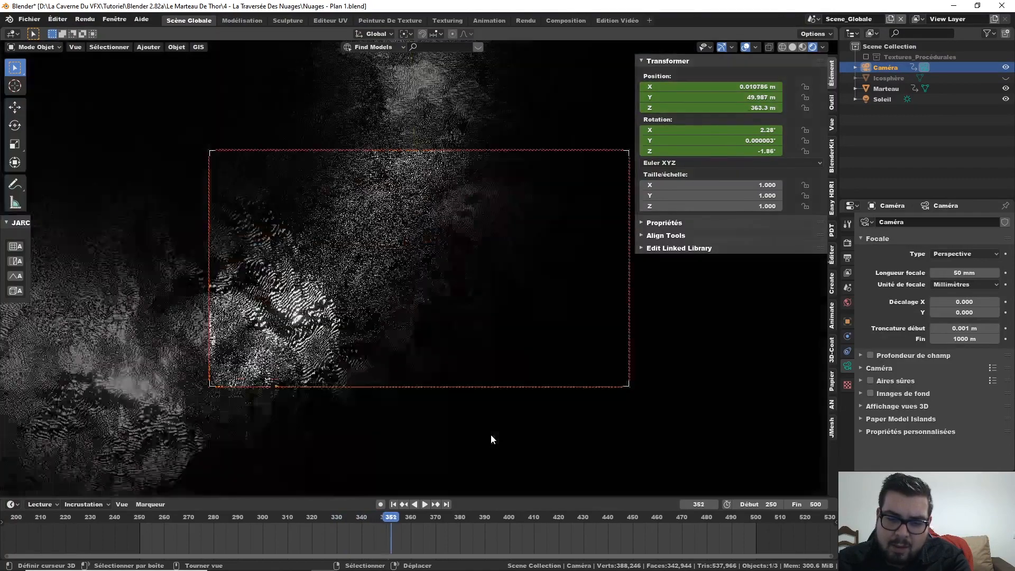
# Step through the frames from 350 to 375 to check how the hammer is framed past the frame 350 keyframe
pyautogui.press('Left')
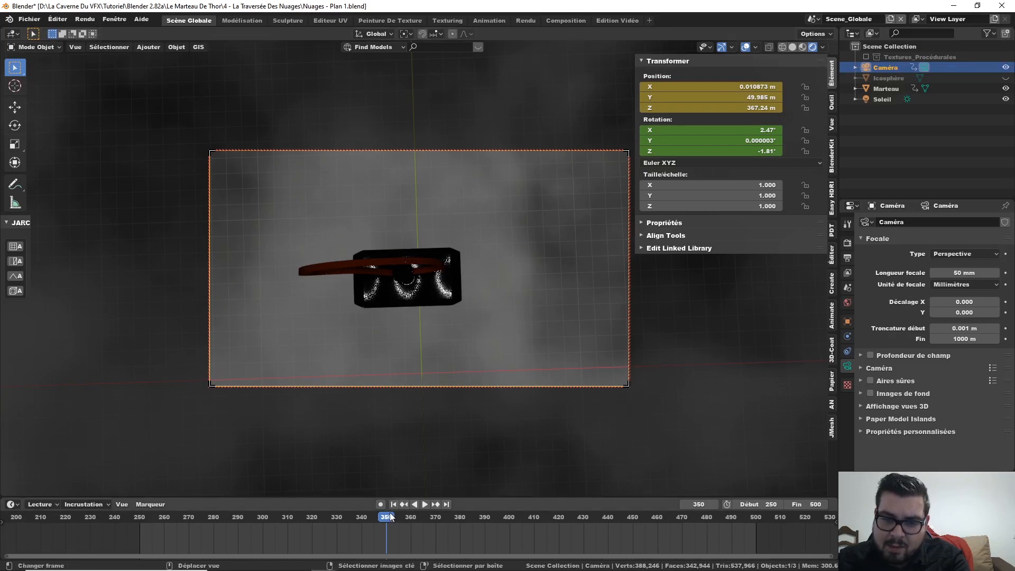
pyautogui.moveTo(390, 517); pyautogui.dragTo(412, 519)
pyautogui.press('Right')
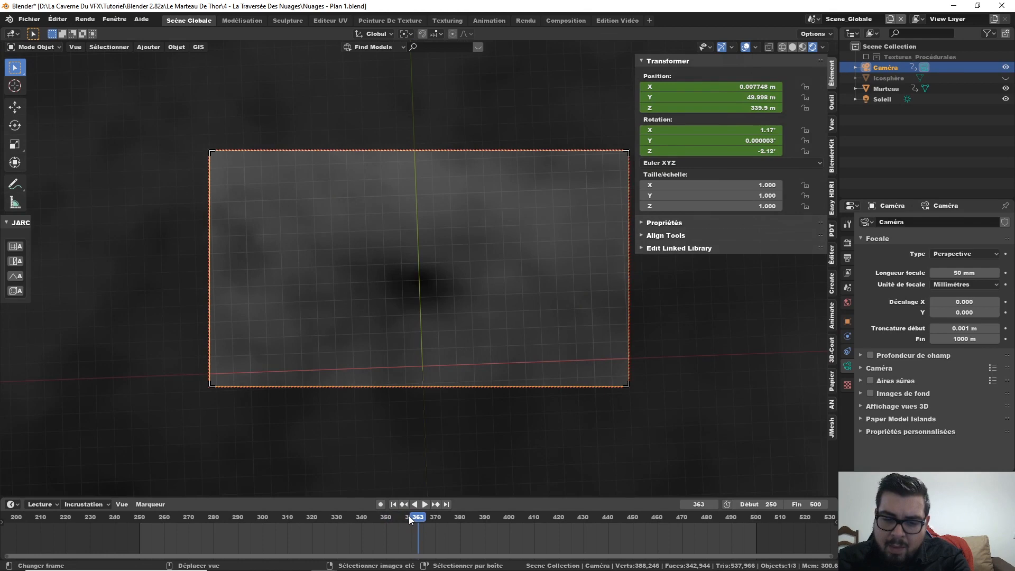
pyautogui.press('Right')
pyautogui.press('Right')
pyautogui.press('Right')
pyautogui.press('Right')
pyautogui.press('Right')
pyautogui.press('Right')
pyautogui.press('Right')
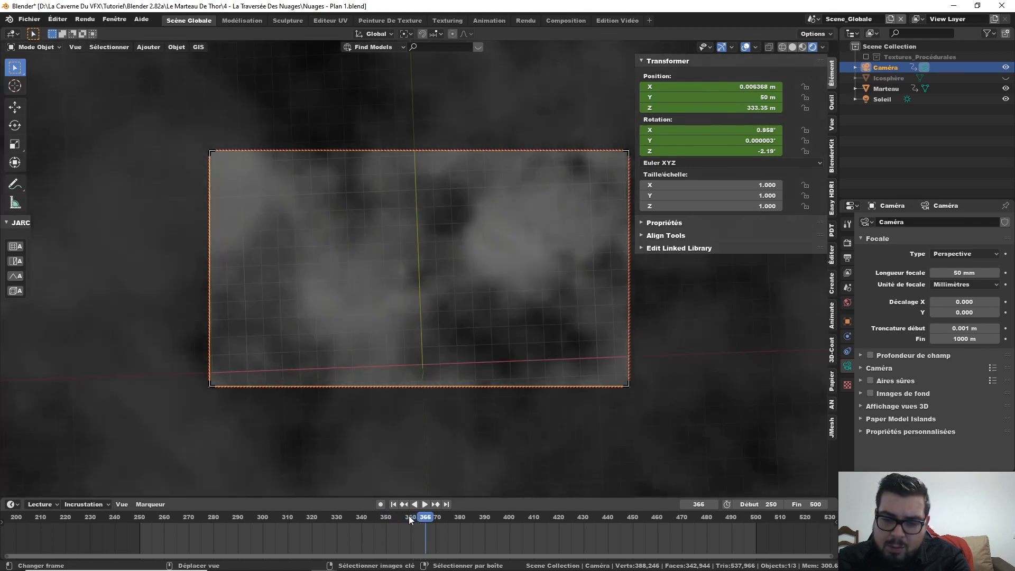
pyautogui.press('Right')
pyautogui.press('Right')
pyautogui.press('Right')
pyautogui.press('Right')
pyautogui.press('Right')
pyautogui.press('Right')
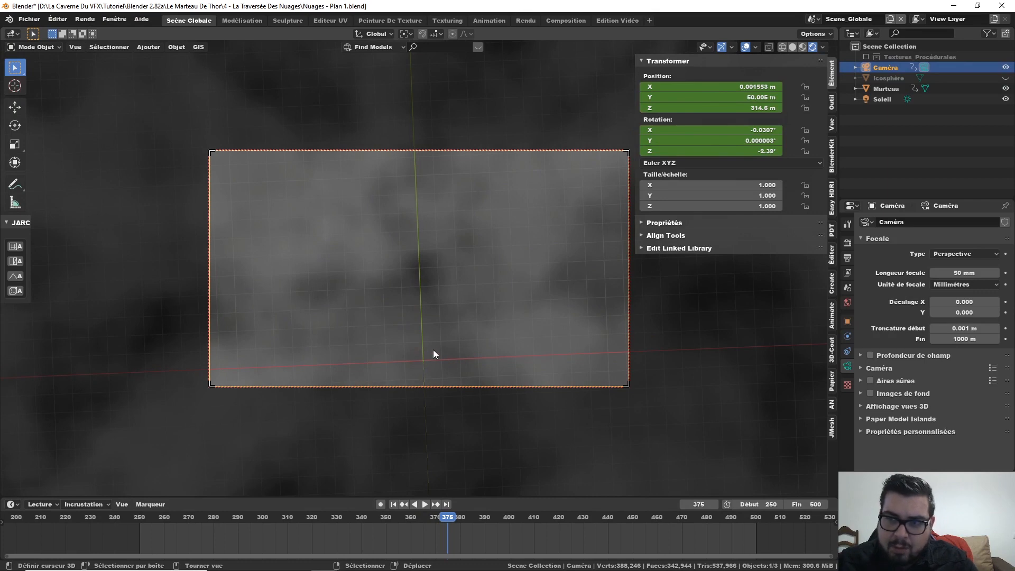
# Pull the camera back to 50.01 m in Y and 325.25 m in Z at frame 375 and keyframe its position
pyautogui.keyDown('ctrl'); pyautogui.moveTo(435, 345); pyautogui.dragTo(431, 398, button='middle'); pyautogui.keyUp('ctrl')
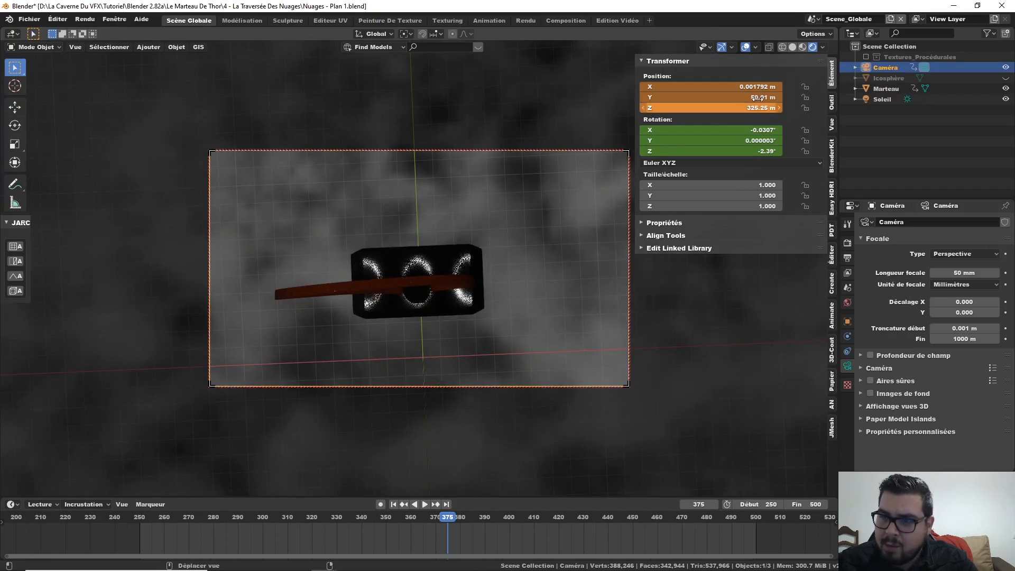
pyautogui.rightClick(703, 97)
pyautogui.click(687, 95)
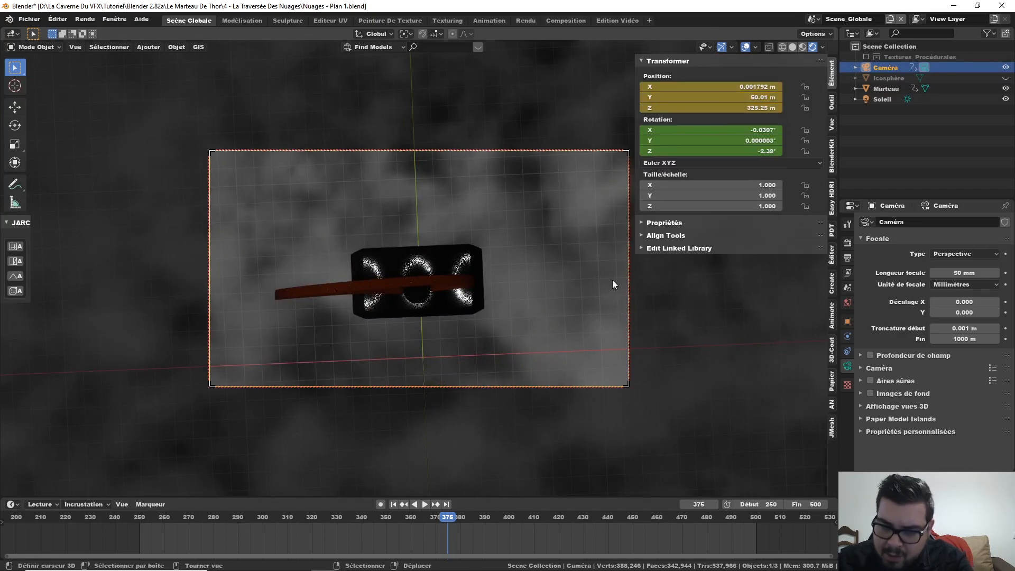
# Step back from frame 375 to frame 360 to check the hammer's framing before the frame 375 keyframe
pyautogui.press('Left')
pyautogui.press('Left')
pyautogui.press('Left')
pyautogui.press('Left')
pyautogui.press('Left')
pyautogui.press('Left')
pyautogui.press('Left')
pyautogui.press('Left')
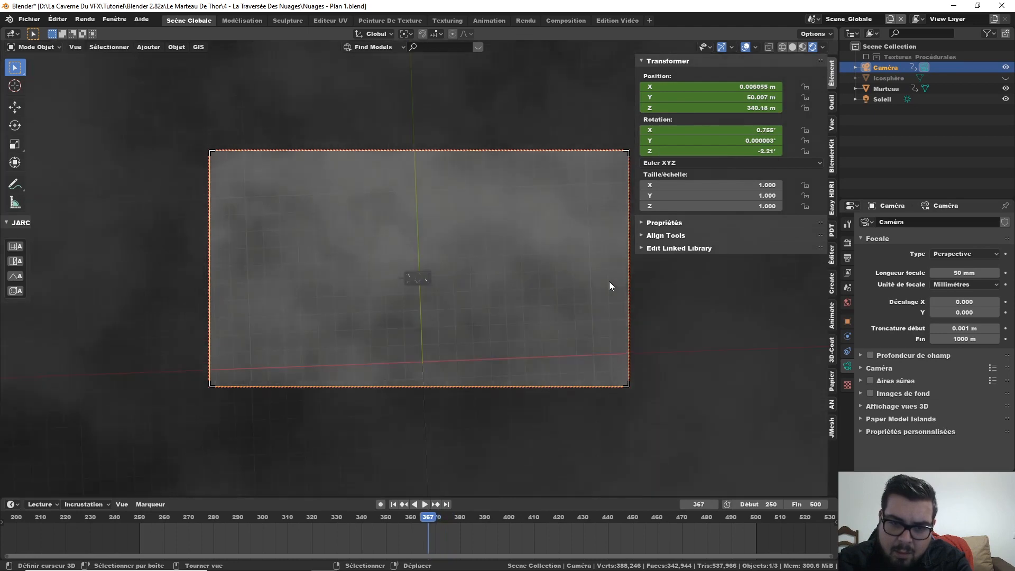
pyautogui.press('Left')
pyautogui.press('Left')
pyautogui.press('Left')
pyautogui.press('Left')
pyautogui.press('Left')
pyautogui.press('Left')
pyautogui.press('Left')
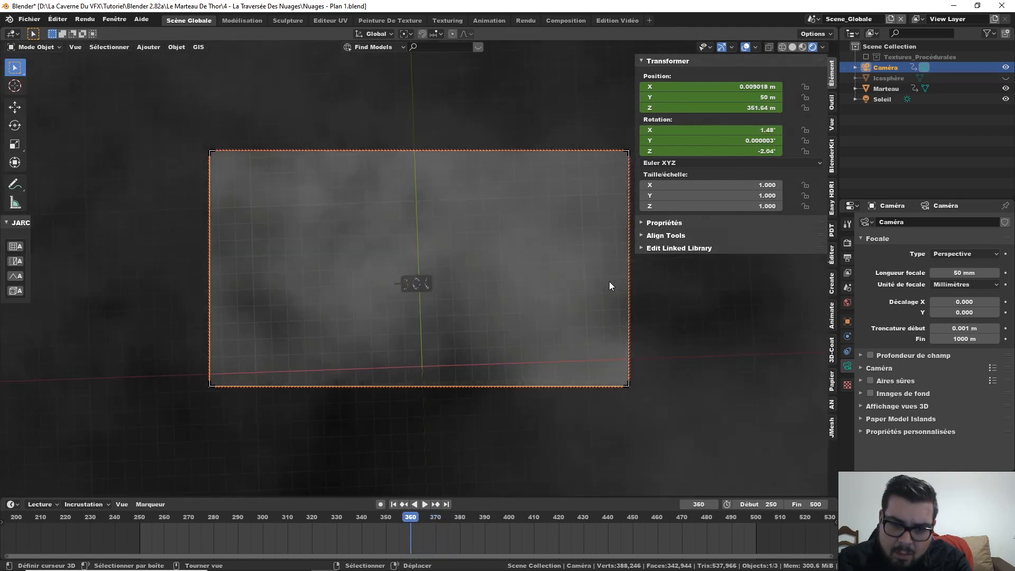
# Step forward from frame 360 to frame 376, then return to 375, to examine the camera's motion around that keyframe
pyautogui.press('Right')
pyautogui.press('Right')
pyautogui.press('Right')
pyautogui.press('Right')
pyautogui.press('Right')
pyautogui.press('Right')
pyautogui.press('Right')
pyautogui.press('Right')
pyautogui.press('Right')
pyautogui.press('Right')
pyautogui.press('Right')
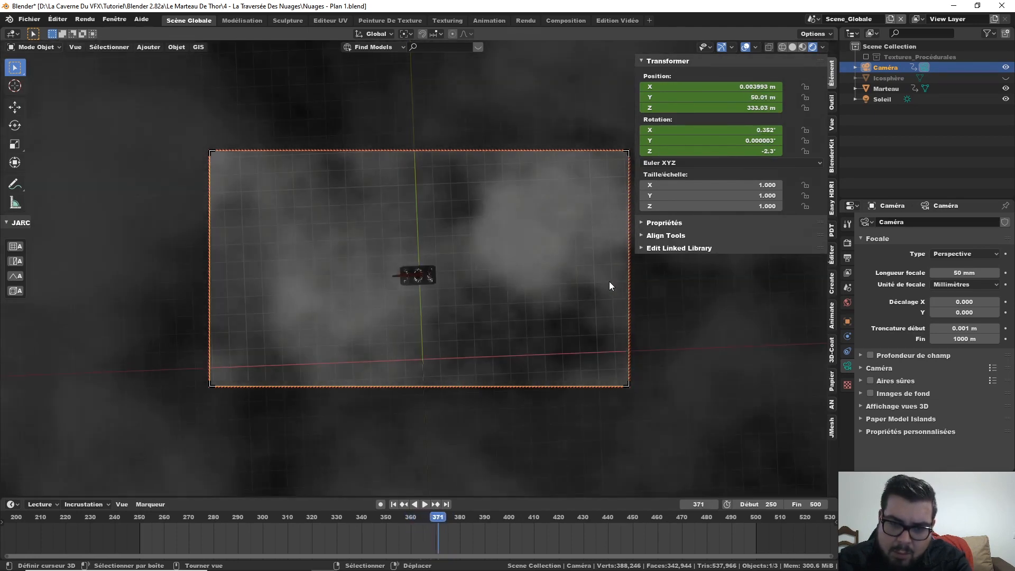
pyautogui.press('Right')
pyautogui.press('Right')
pyautogui.press('Right')
pyautogui.press('Right')
pyautogui.press('Right')
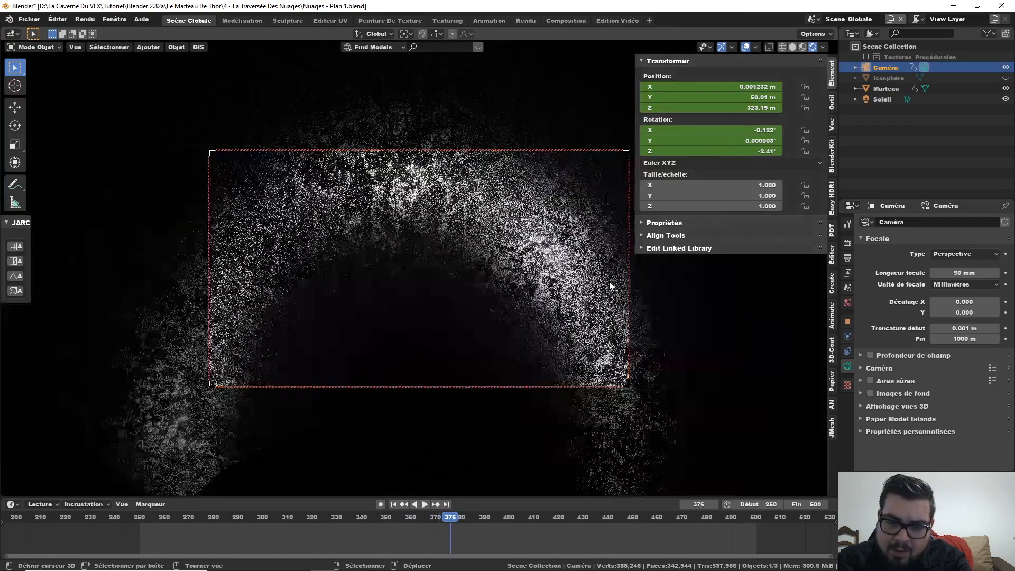
pyautogui.press('Left')
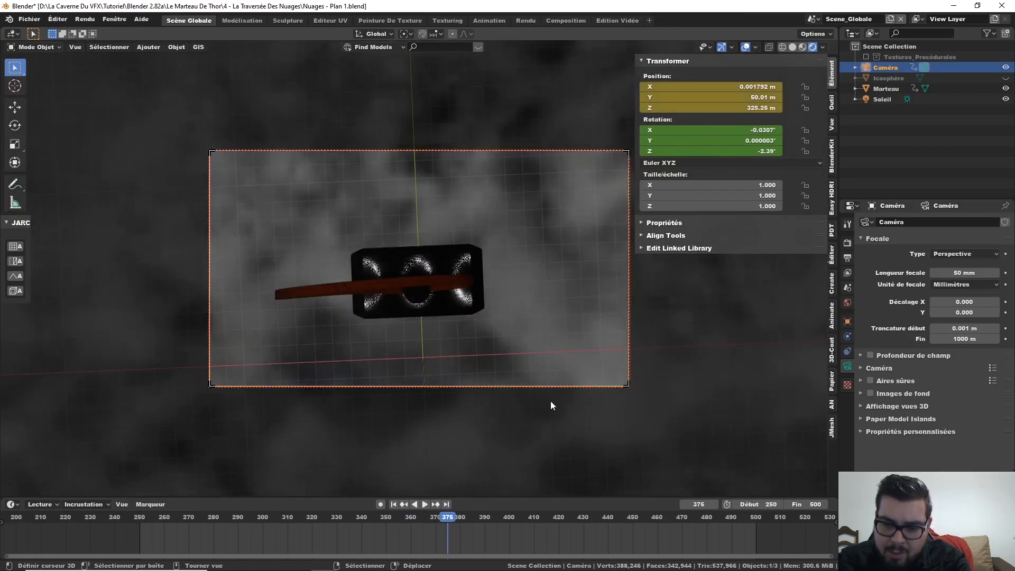
# Step forward from frame 375 to frame 400 to check the hammer's framing up to the frame 400 keyframe
pyautogui.press('Right')
pyautogui.press('Right')
pyautogui.press('Right')
pyautogui.press('Right')
pyautogui.press('Right')
pyautogui.press('Right')
pyautogui.press('Right')
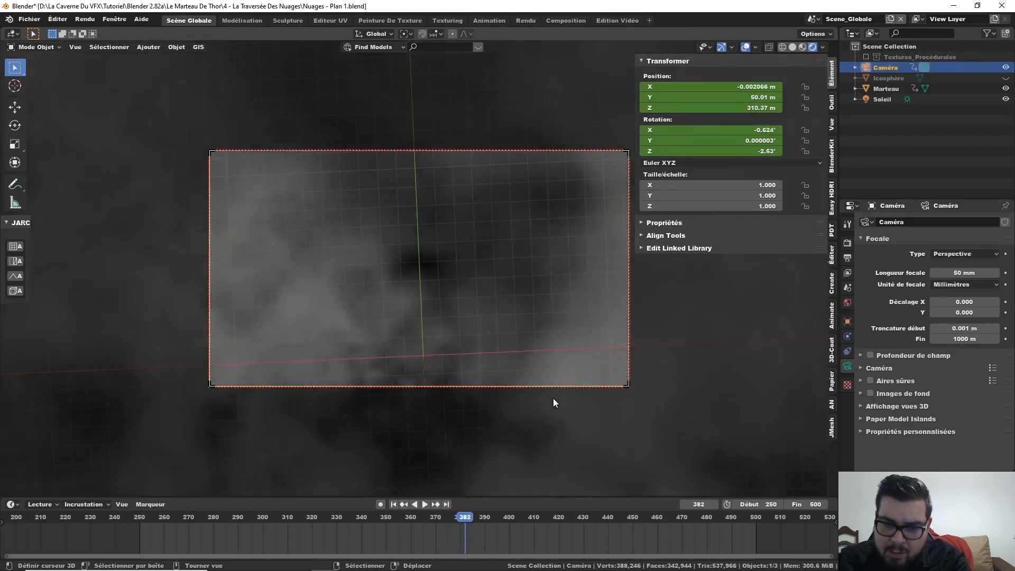
pyautogui.press('Right')
pyautogui.press('Right')
pyautogui.press('Right')
pyautogui.press('Right')
pyautogui.press('Right')
pyautogui.press('Right')
pyautogui.press('Right')
pyautogui.press('Right')
pyautogui.press('Right')
pyautogui.press('Right')
pyautogui.press('Right')
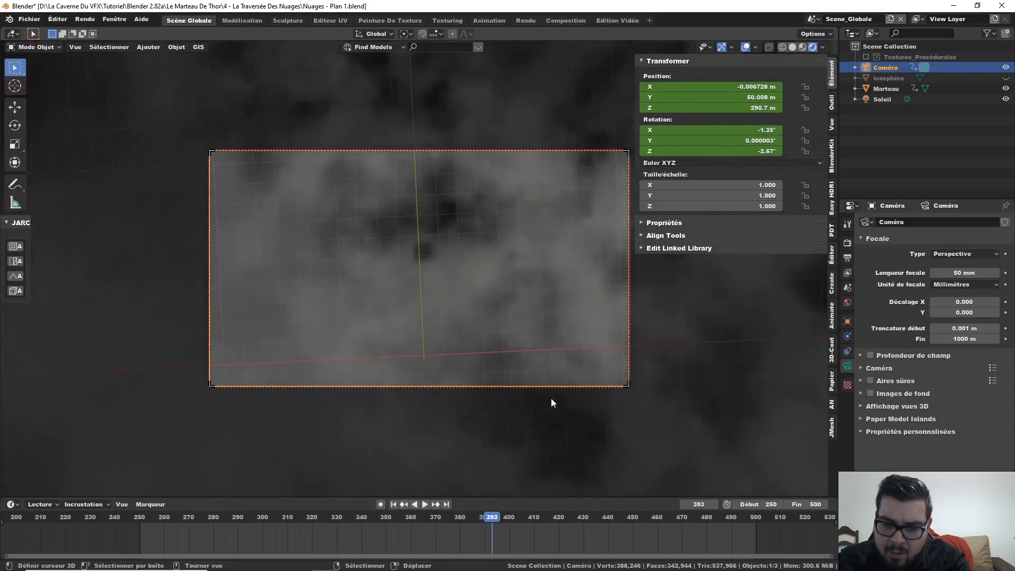
pyautogui.press('Right')
pyautogui.press('Right')
pyautogui.press('Right')
pyautogui.press('Right')
pyautogui.press('Right')
pyautogui.press('Right')
pyautogui.press('Right')
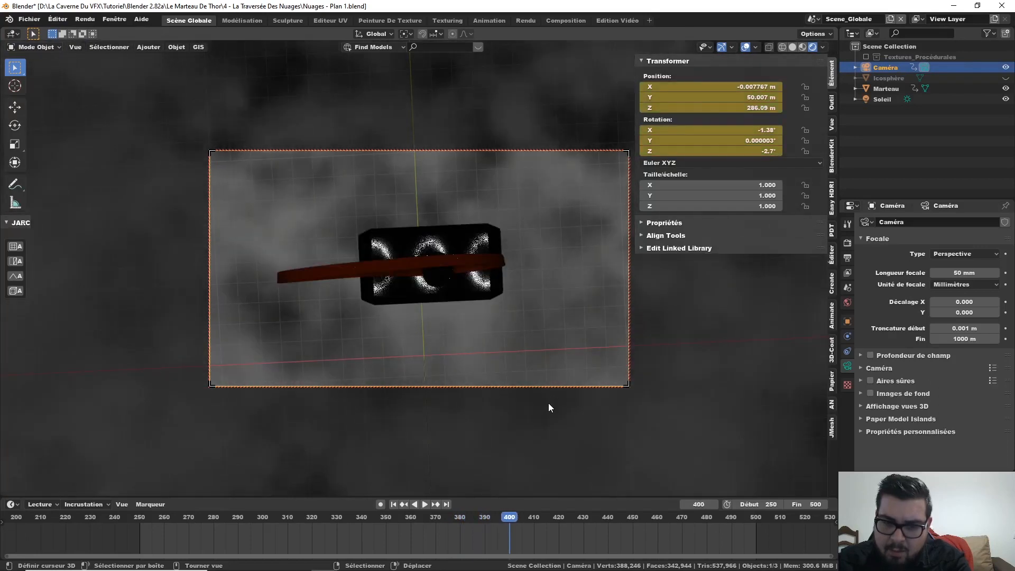
# Pull the camera back to 50.011 m in Y and 286.22 m in Z at frame 400, and keyframe its position and rotation
pyautogui.keyDown('ctrl'); pyautogui.moveTo(503, 348); pyautogui.dragTo(501, 369, button='middle'); pyautogui.keyUp('ctrl')
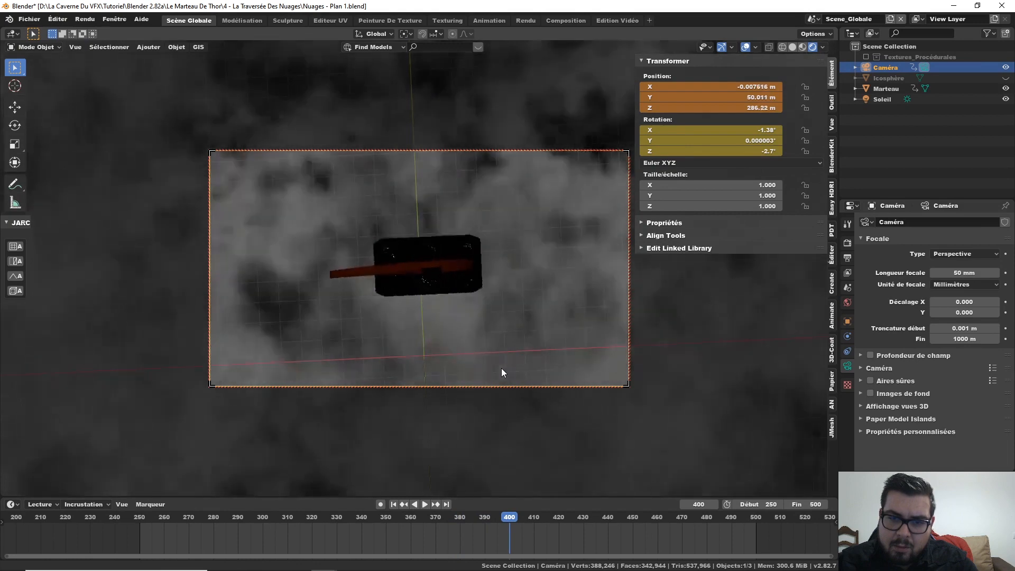
pyautogui.rightClick(724, 97)
pyautogui.click(724, 93)
pyautogui.rightClick(729, 132)
pyautogui.click(730, 130)
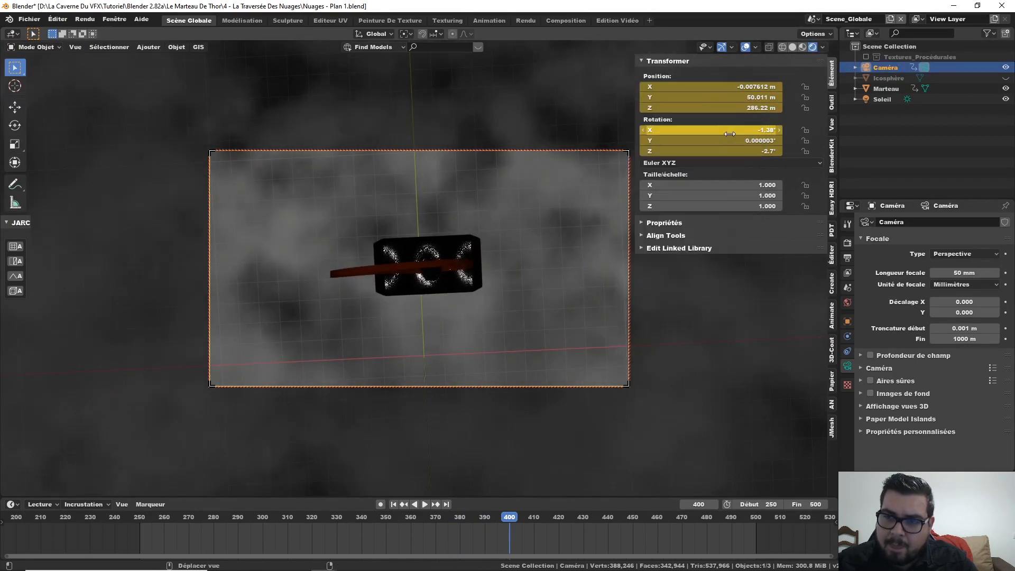
# Step back from frame 400 to frame 379 to review the hammer's framing with the updated frame 400 keyframe
pyautogui.press('Left')
pyautogui.press('Left')
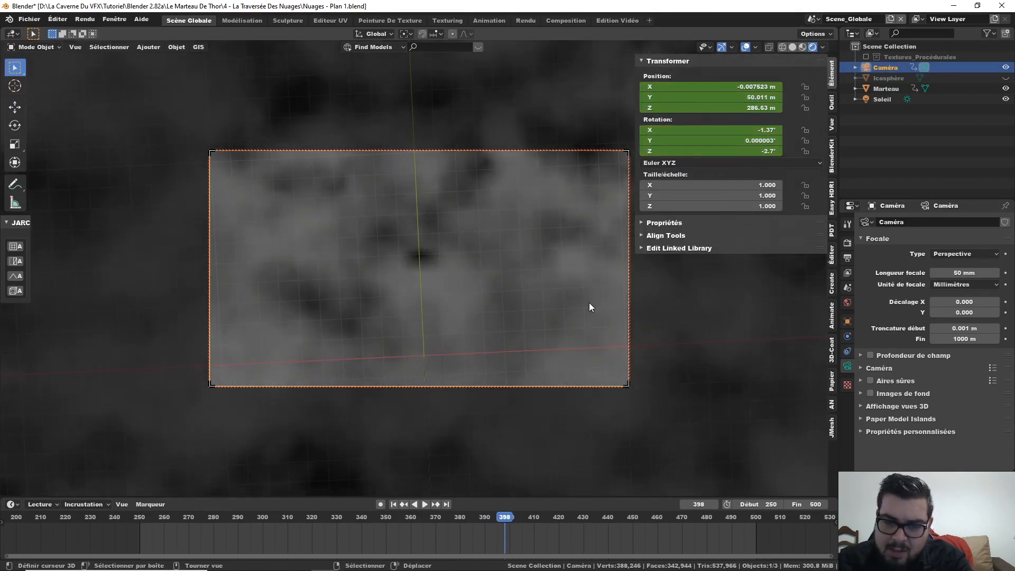
pyautogui.press('Left')
pyautogui.press('Left')
pyautogui.press('Left')
pyautogui.press('Left')
pyautogui.press('Left')
pyautogui.press('Left')
pyautogui.press('Left')
pyautogui.press('Left')
pyautogui.press('Left')
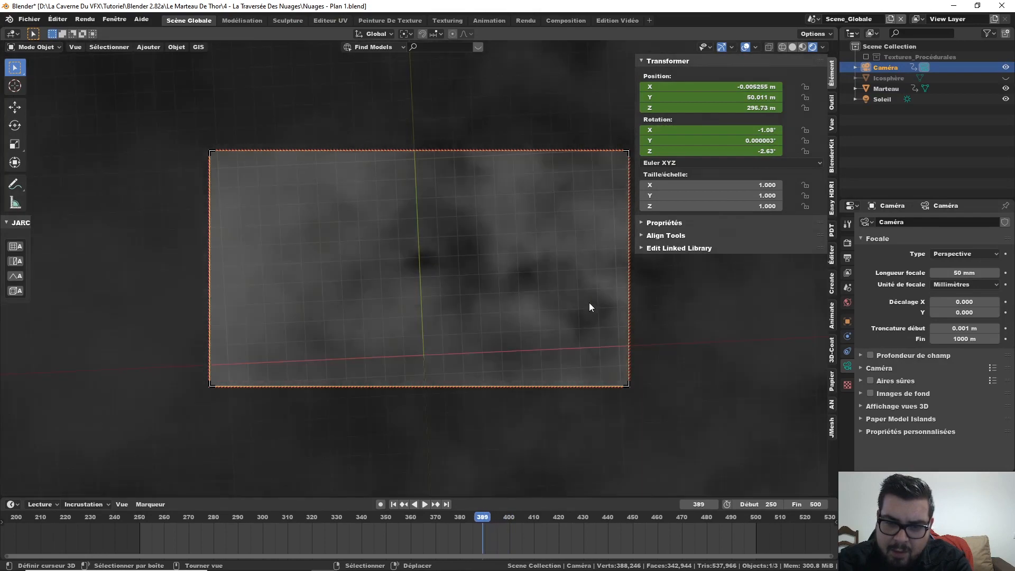
pyautogui.press('Left')
pyautogui.press('Left')
pyautogui.press('Left')
pyautogui.press('Left')
pyautogui.press('Left')
pyautogui.press('Left')
pyautogui.press('Left')
pyautogui.press('Left')
pyautogui.press('Left')
pyautogui.press('Left')
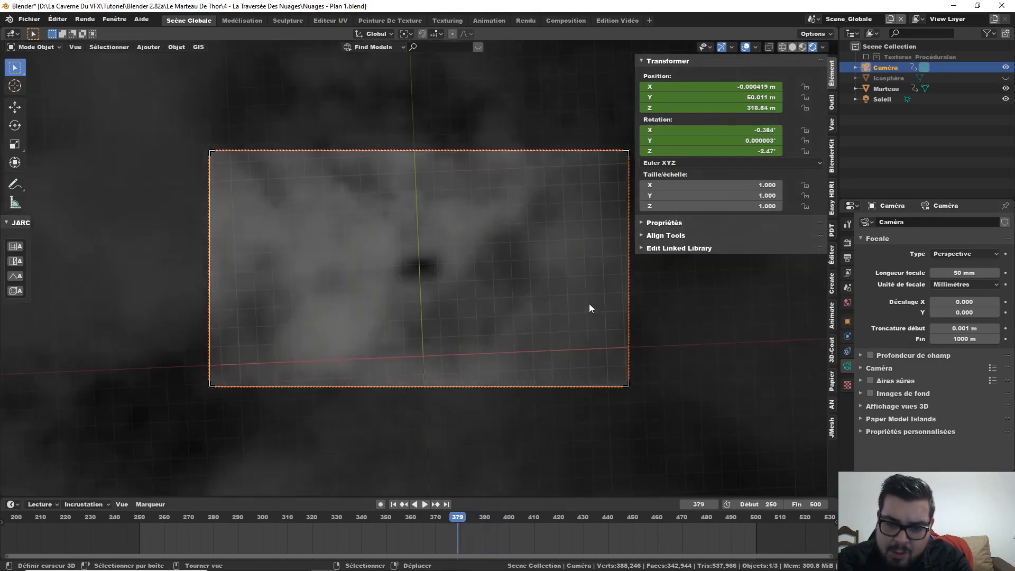
# Examine the hammer's framing in the camera view frame by frame between frames 375 and 390
pyautogui.press('Left')
pyautogui.press('Left')
pyautogui.press('Left')
pyautogui.press('Left')
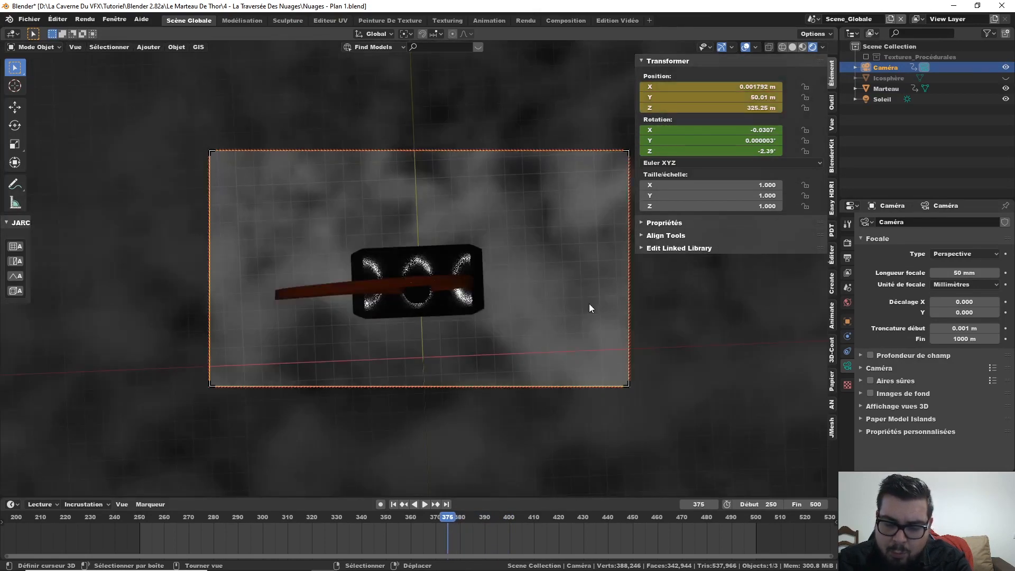
pyautogui.press('Right')
pyautogui.press('Right')
pyautogui.press('Right')
pyautogui.press('Right')
pyautogui.press('Right')
pyautogui.press('Right')
pyautogui.press('Right')
pyautogui.press('Right')
pyautogui.press('Right')
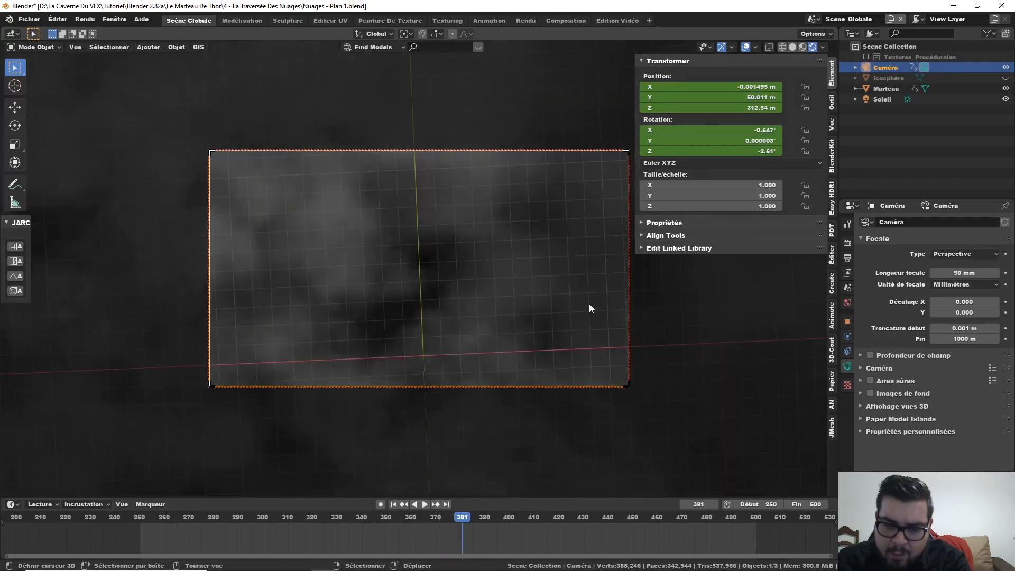
pyautogui.press('Right')
pyautogui.press('Right')
pyautogui.press('Right')
pyautogui.press('Right')
pyautogui.press('Right')
pyautogui.press('Right')
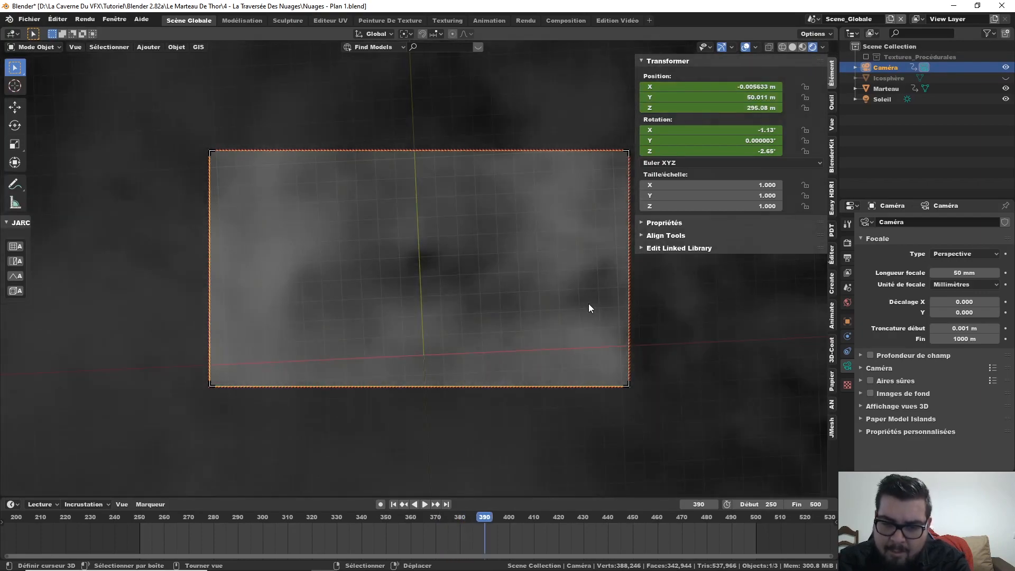
# At frame 390, pull the camera back to Y 50.004 m and Z 301.39 m, and keyframe its position and rotation
pyautogui.keyDown('ctrl'); pyautogui.moveTo(525, 304); pyautogui.dragTo(515, 350, button='middle'); pyautogui.keyUp('ctrl')
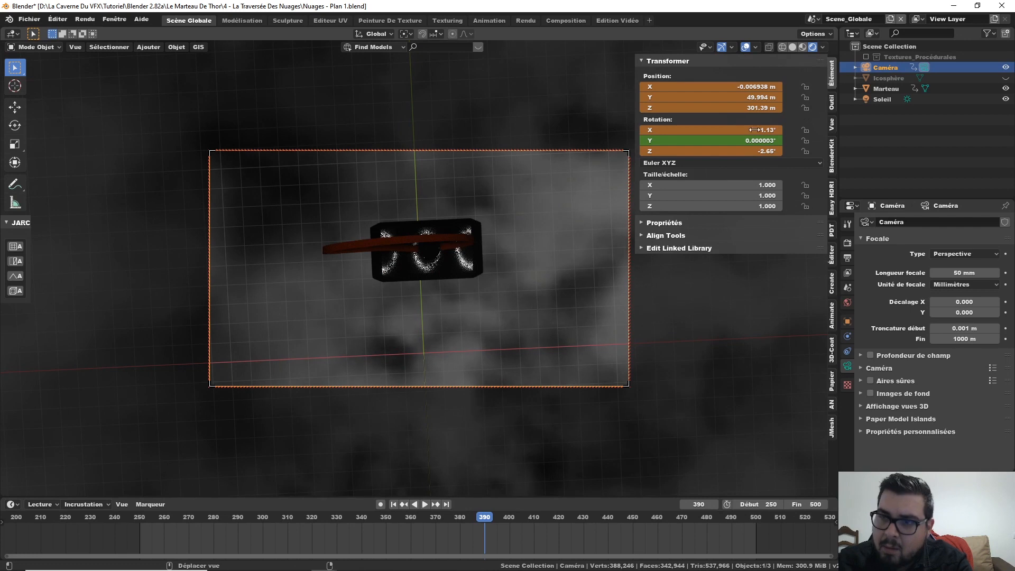
pyautogui.click(779, 98)
pyautogui.click(779, 98)
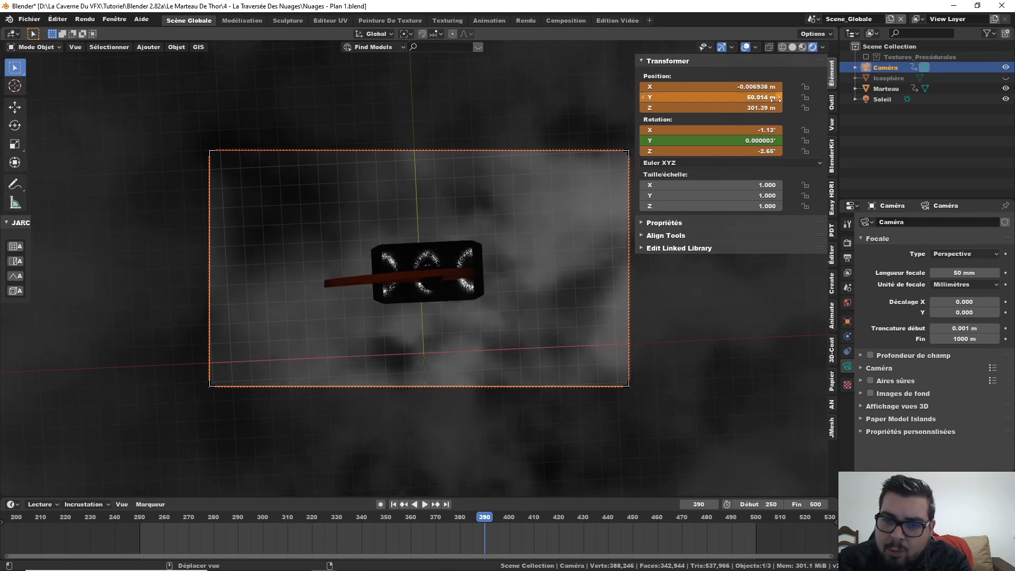
pyautogui.click(645, 97)
pyautogui.rightClick(688, 100)
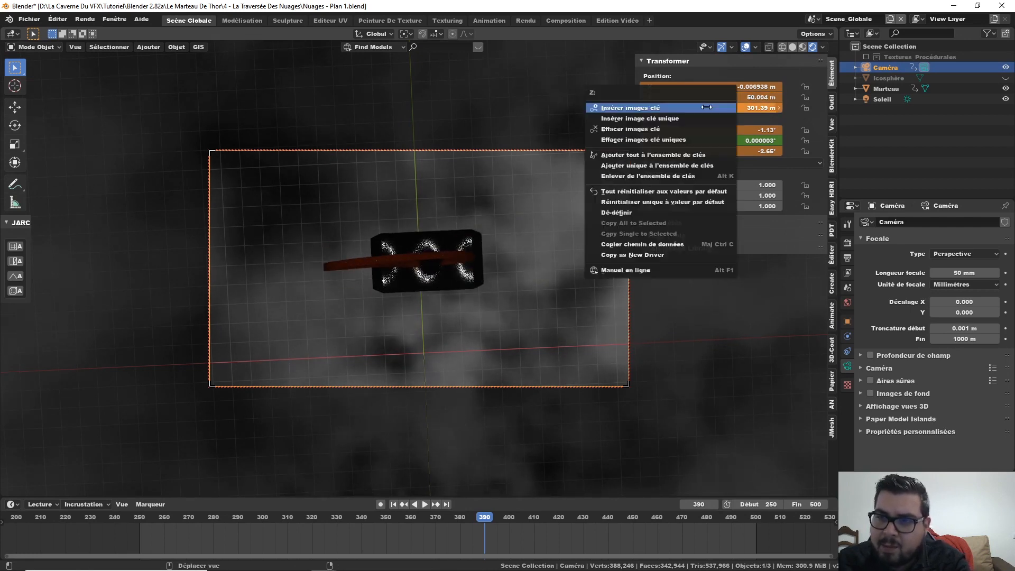
pyautogui.click(661, 102)
pyautogui.rightClick(710, 122)
pyautogui.click(710, 140)
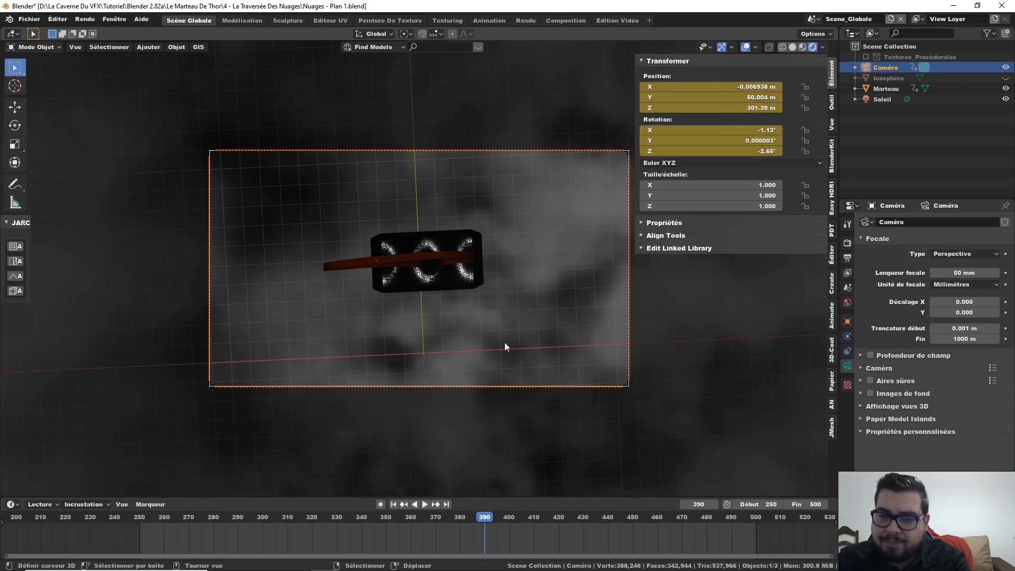
# At frame 391, pull the camera back to Y 50.013 m and Z 299.75 m, and keyframe its position
pyautogui.press('space')
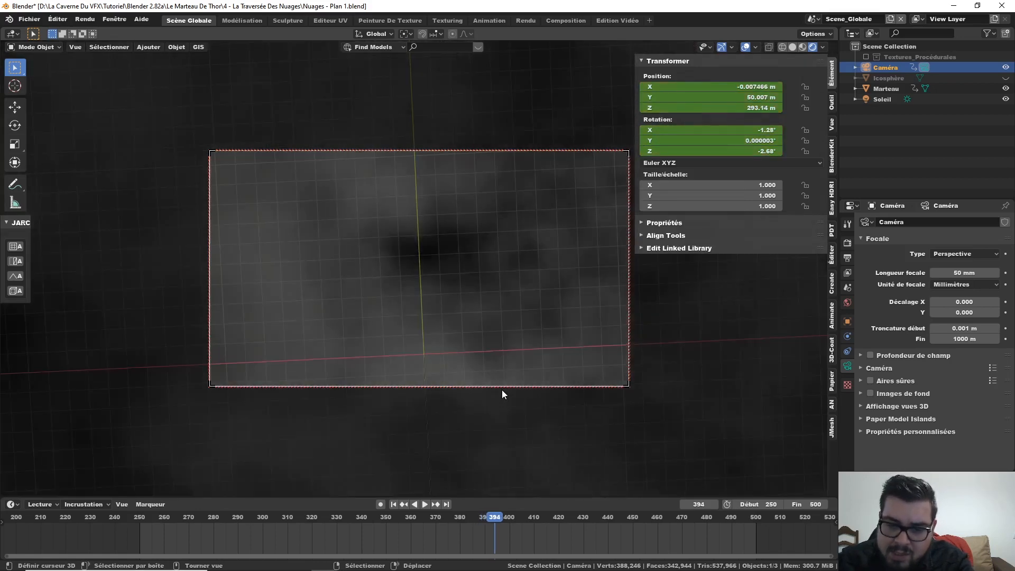
pyautogui.press('Escape')
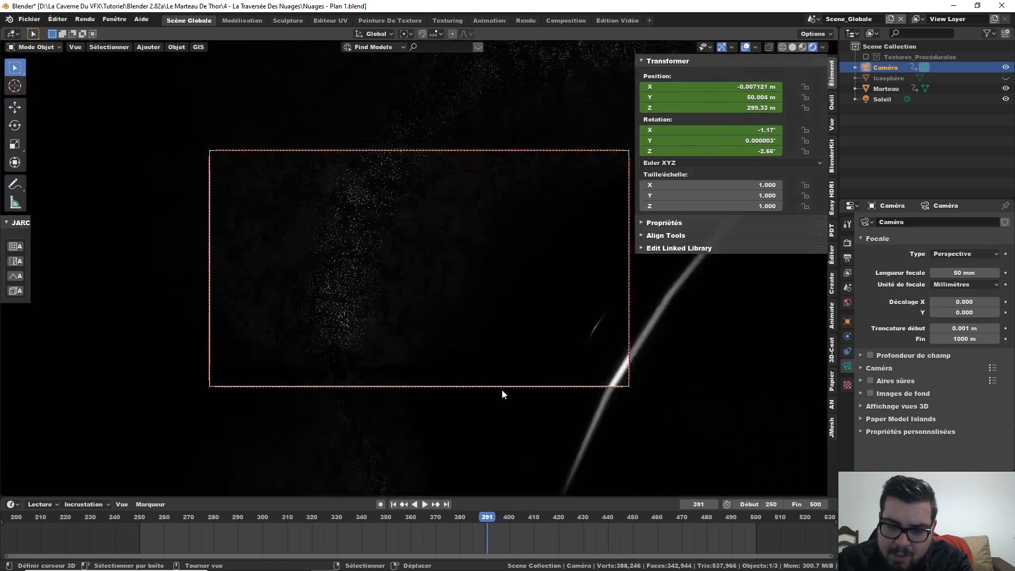
pyautogui.press('Right')
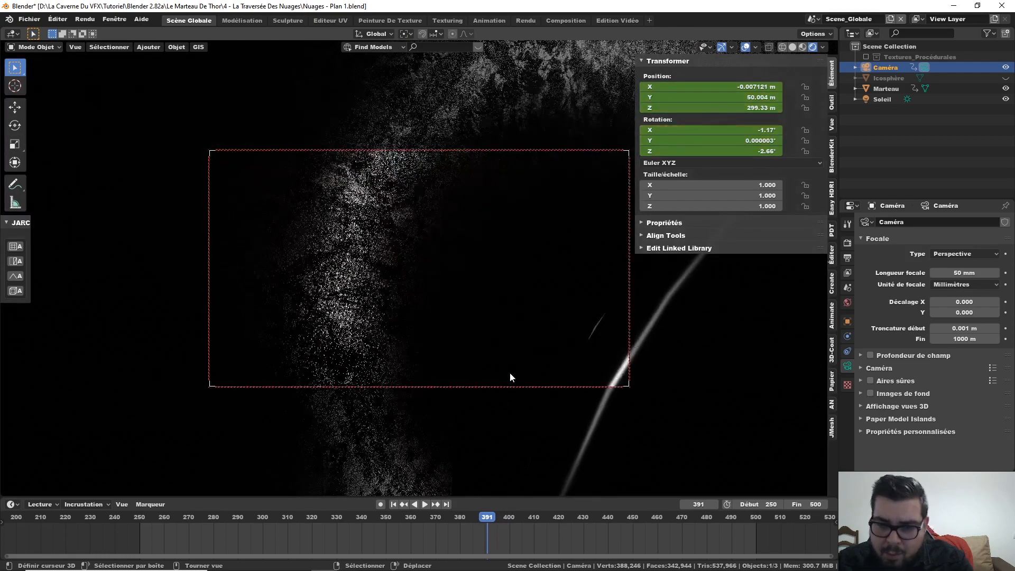
pyautogui.scroll(-5, 511, 373)
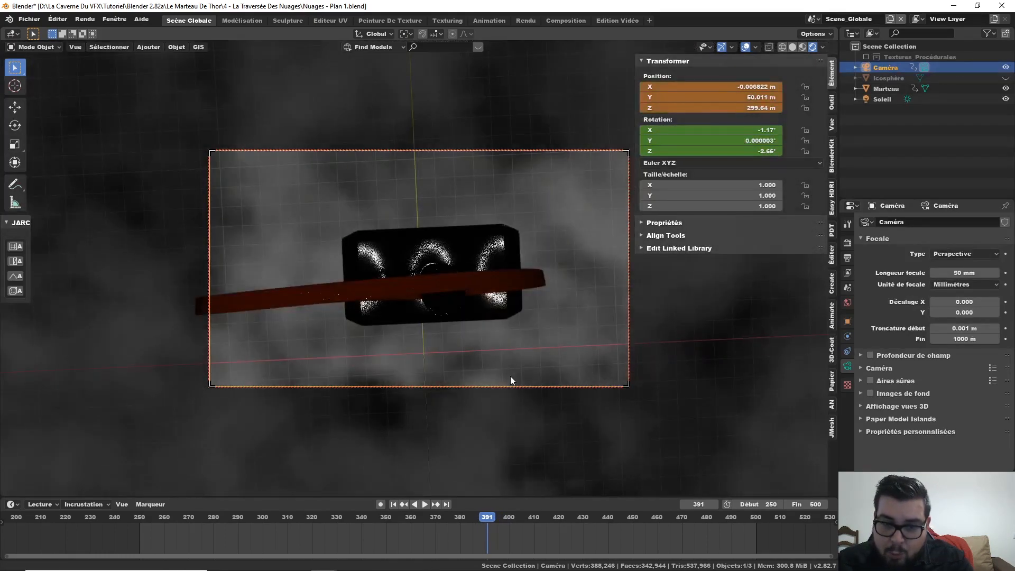
pyautogui.scroll(-2, 485, 319)
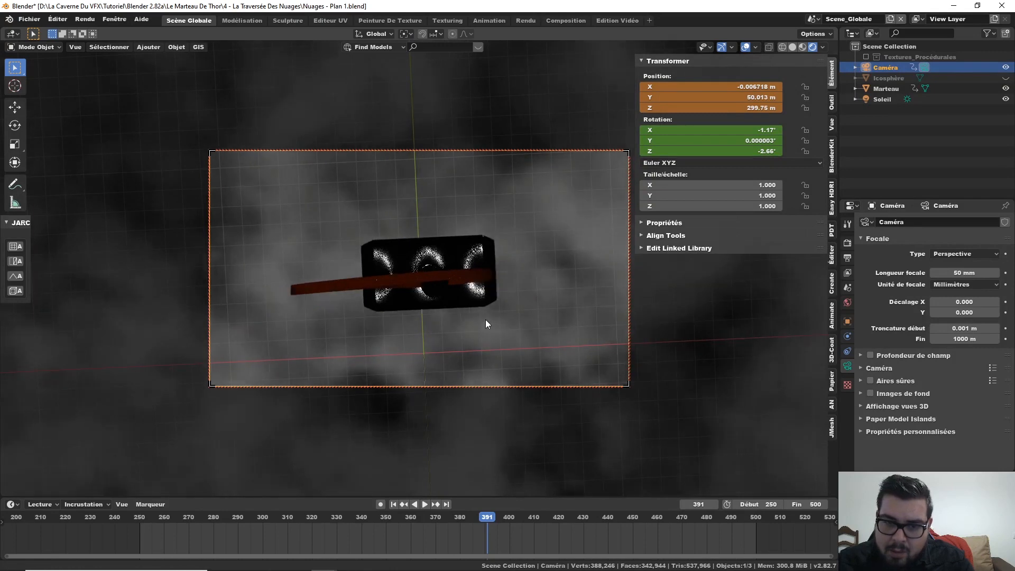
pyautogui.rightClick(725, 103)
pyautogui.click(687, 104)
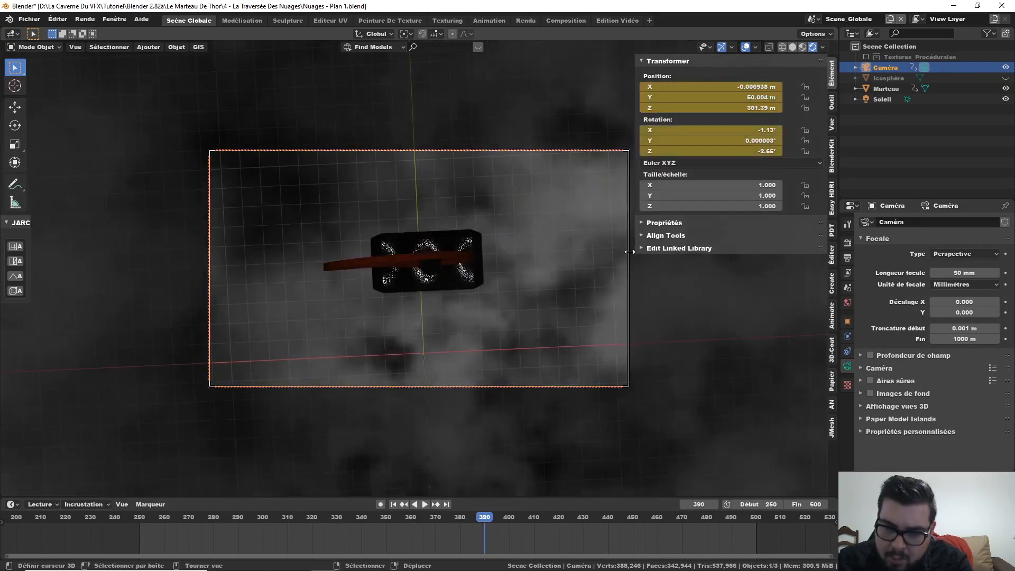
# At frame 392, pull the camera back to Y 50.018 m and Z 298.16 m, and keyframe its position
pyautogui.press('Right')
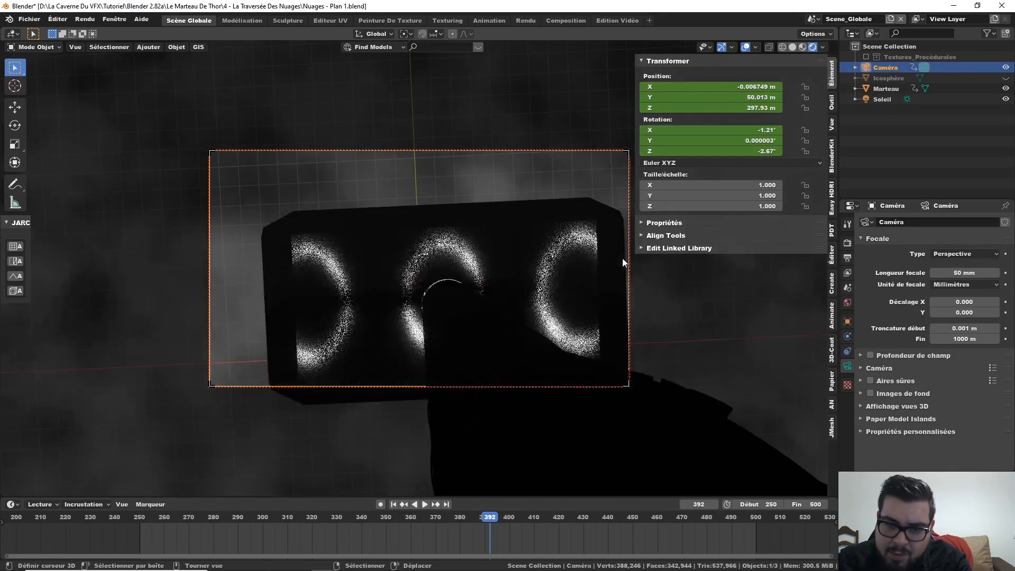
pyautogui.scroll(-4, 574, 323)
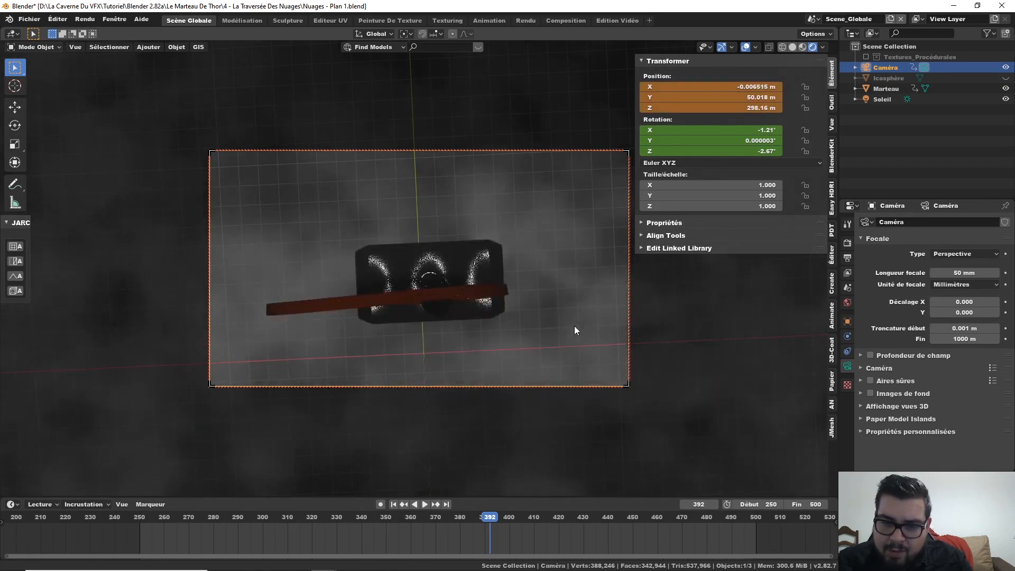
pyautogui.rightClick(726, 104)
pyautogui.click(687, 101)
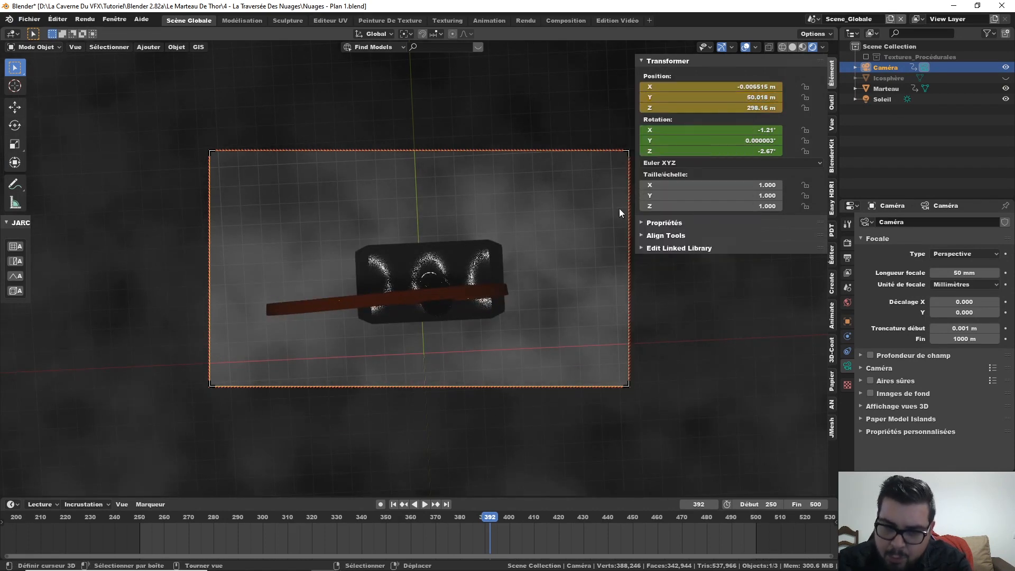
# At frame 393, set the camera's Z position to 296.57 m and keyframe its position
pyautogui.press('Right')
pyautogui.scroll(6, 603, 212)
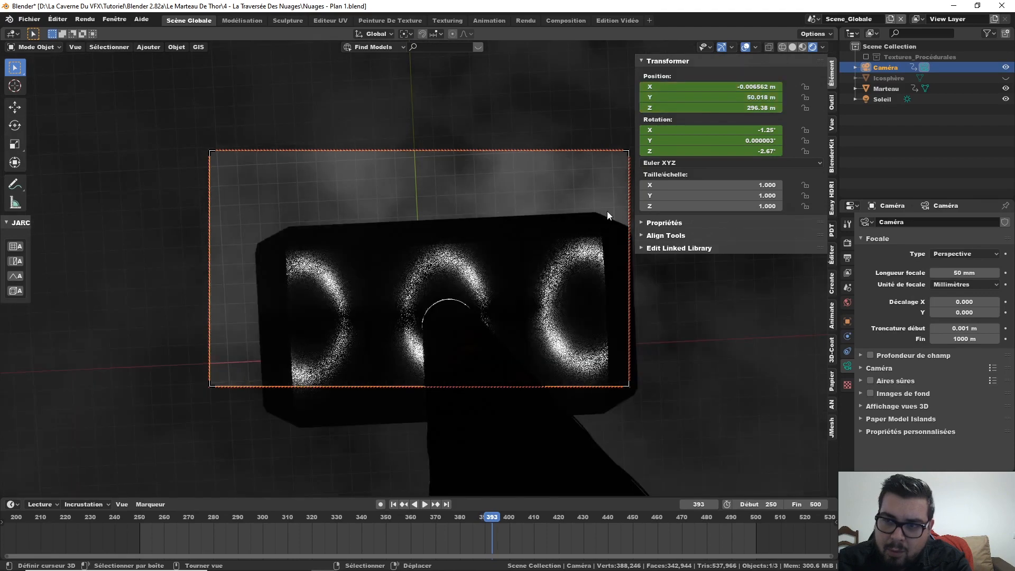
pyautogui.click(644, 109)
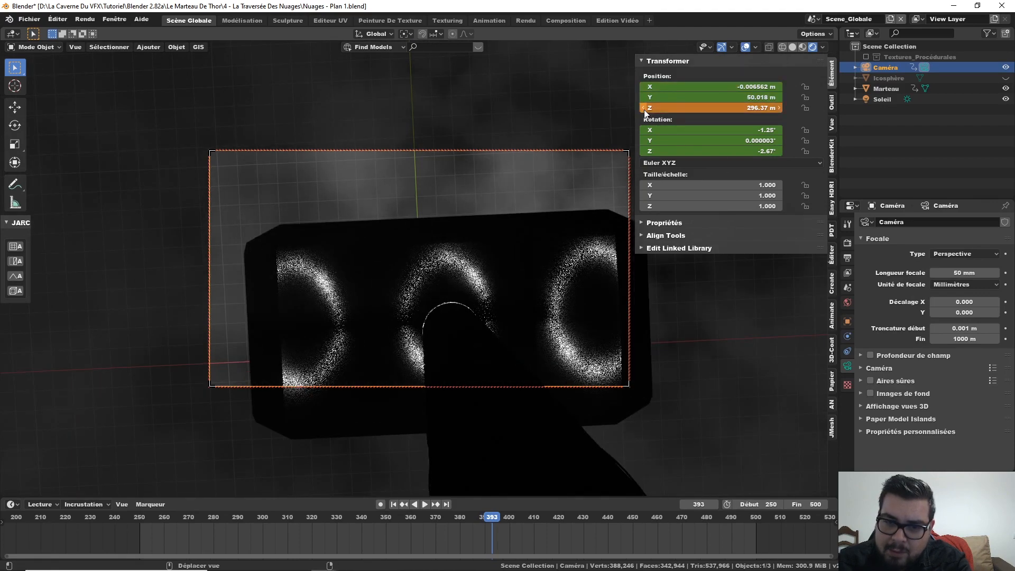
pyautogui.moveTo(780, 106)
pyautogui.mouseDown()
pyautogui.moveTo(804, 106)
pyautogui.moveTo(780, 105)
pyautogui.mouseUp()
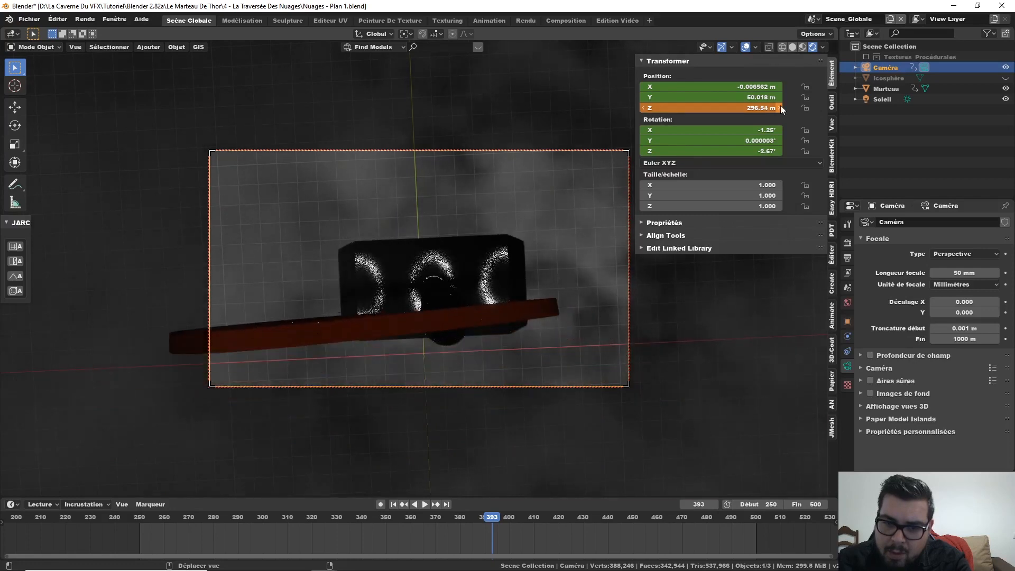
pyautogui.rightClick(778, 108)
pyautogui.click(688, 97)
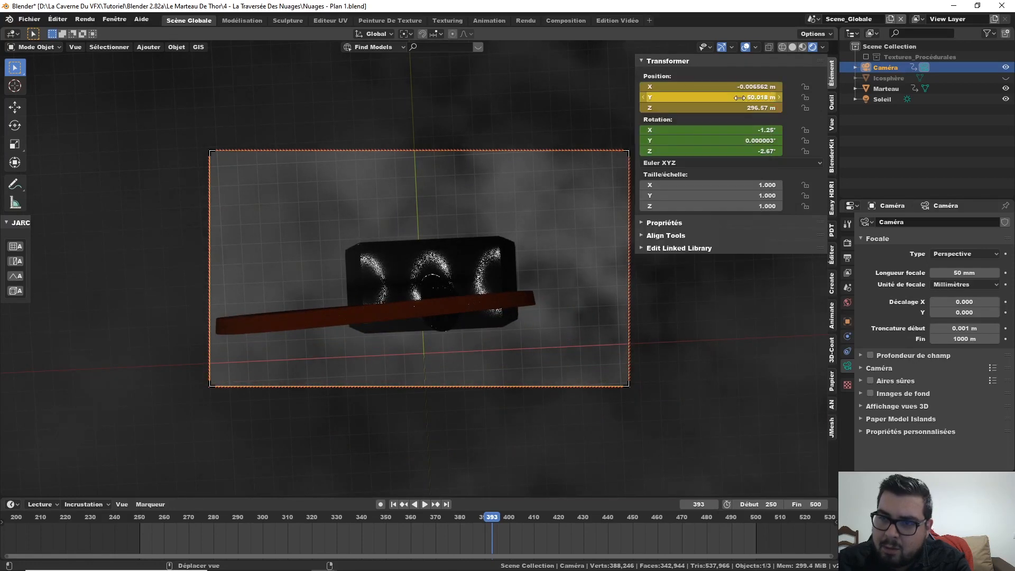
# Raise the camera's Z position at frame 394 to reframe the hammer, keyframing the camera's position there and on the frames after it
pyautogui.press('Right')
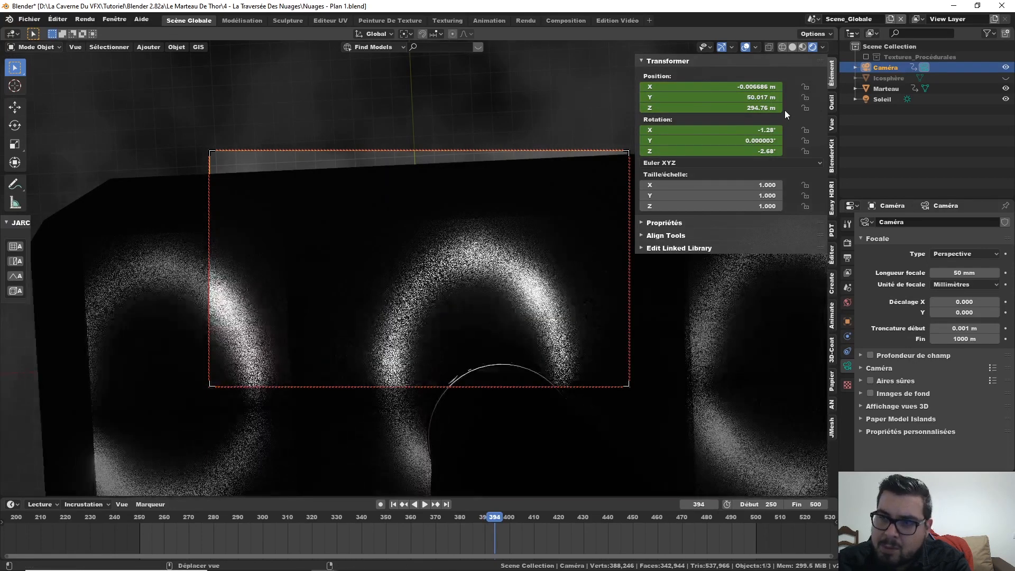
pyautogui.moveTo(785, 108); pyautogui.dragTo(797, 108)
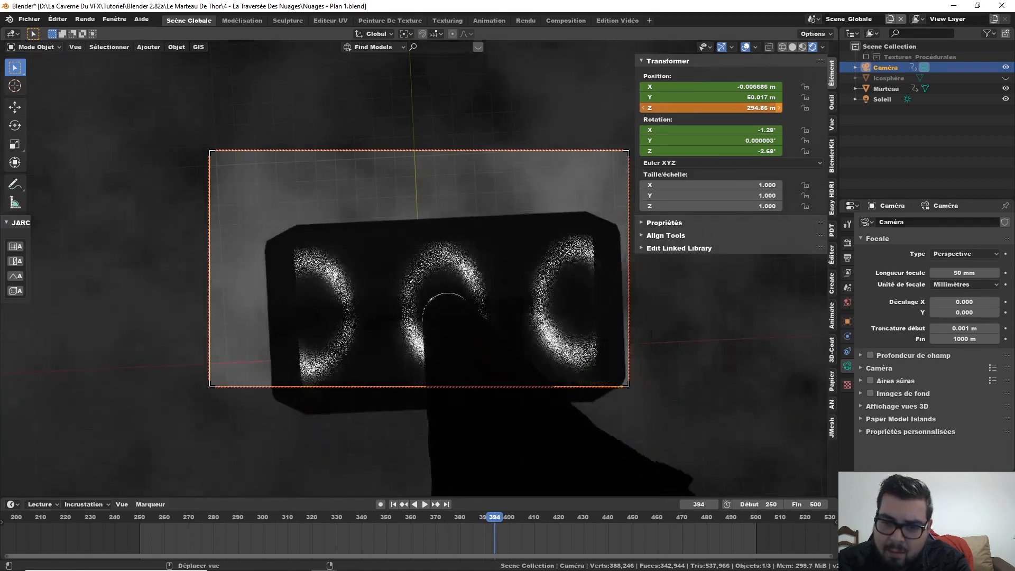
pyautogui.rightClick(780, 108)
pyautogui.click(779, 107)
pyautogui.press('Right')
pyautogui.press('Right')
pyautogui.rightClick(779, 108)
pyautogui.click(777, 109)
pyautogui.press('Right')
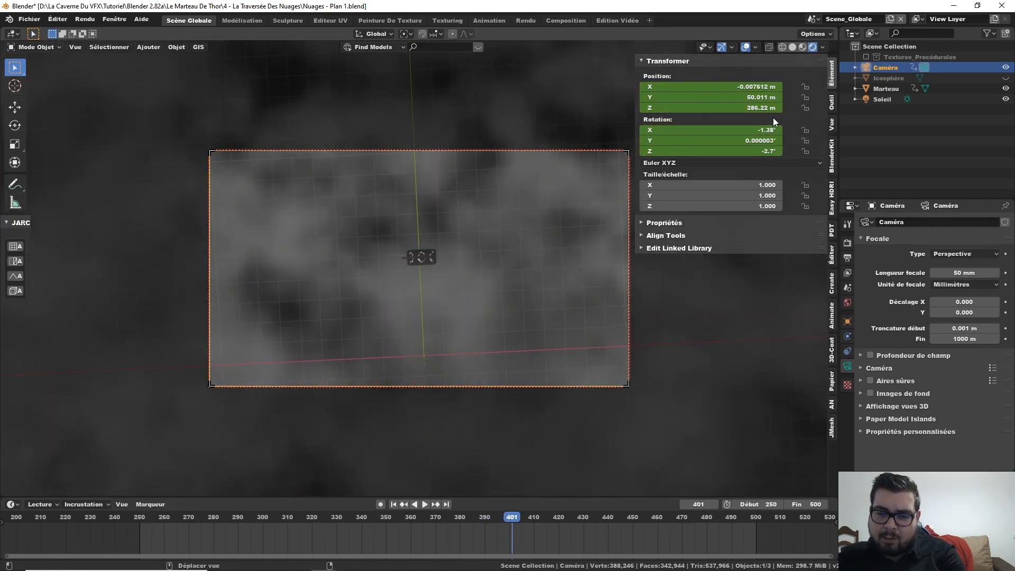
# Replace the camera's position and rotation keyframes at frame 400
pyautogui.press('Left')
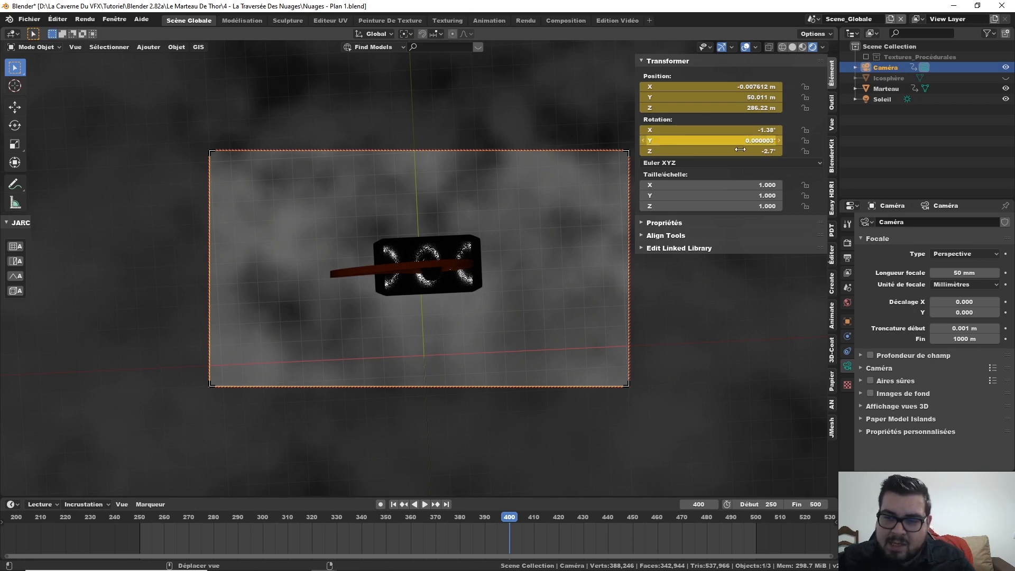
pyautogui.rightClick(750, 94)
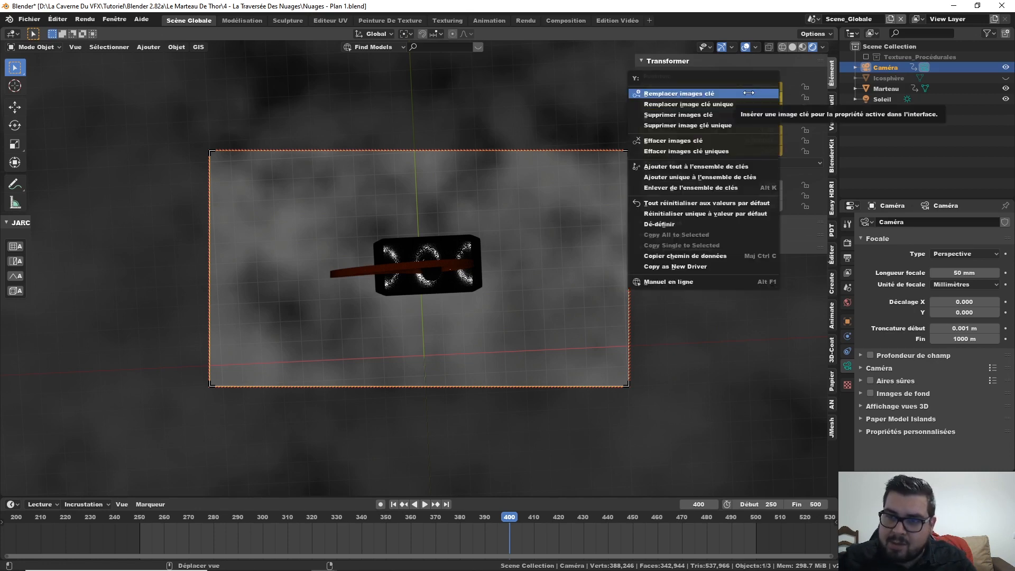
pyautogui.click(750, 94)
pyautogui.rightClick(749, 129)
pyautogui.click(750, 129)
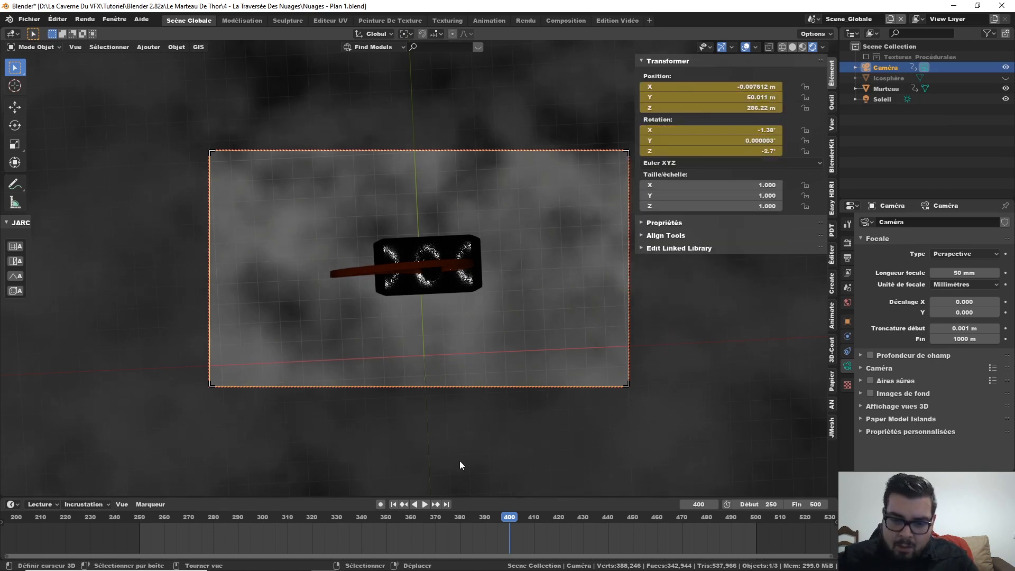
# Play the animation from its start frame several times to review the camera's tracking of the hammer, and return to frame 400
pyautogui.click(393, 504)
pyautogui.click(424, 505)
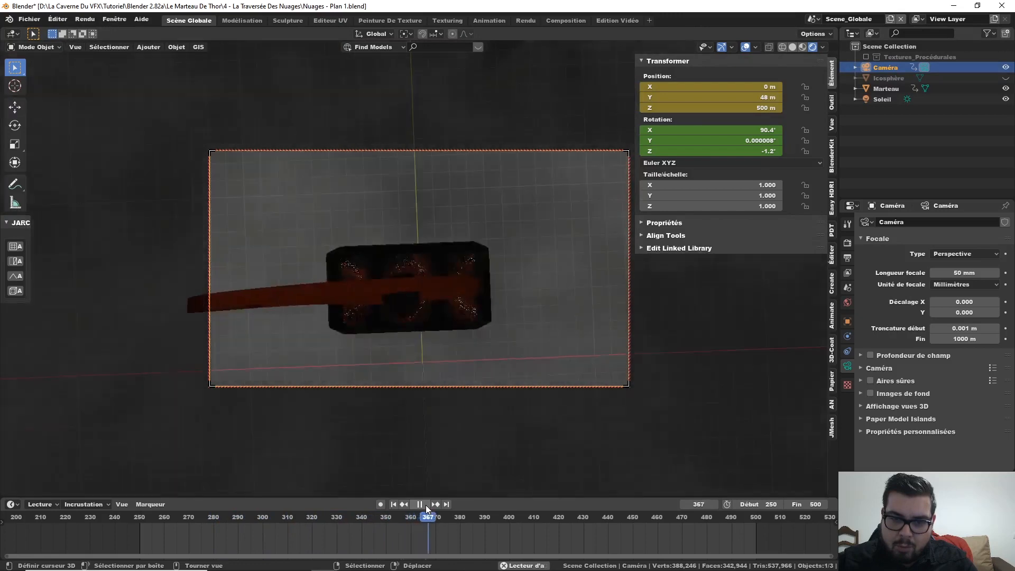
pyautogui.click(426, 505)
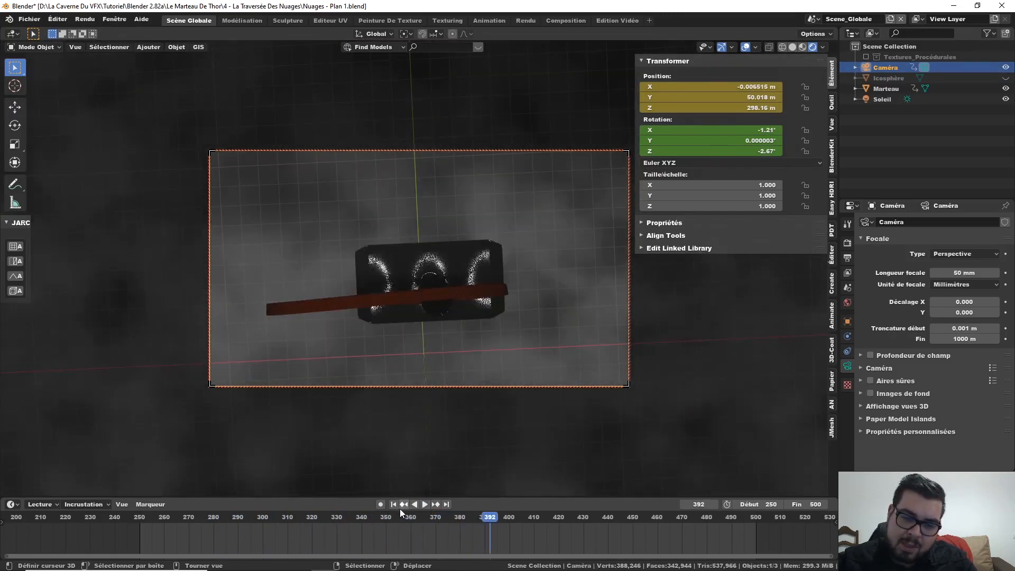
pyautogui.click(402, 506)
pyautogui.click(424, 504)
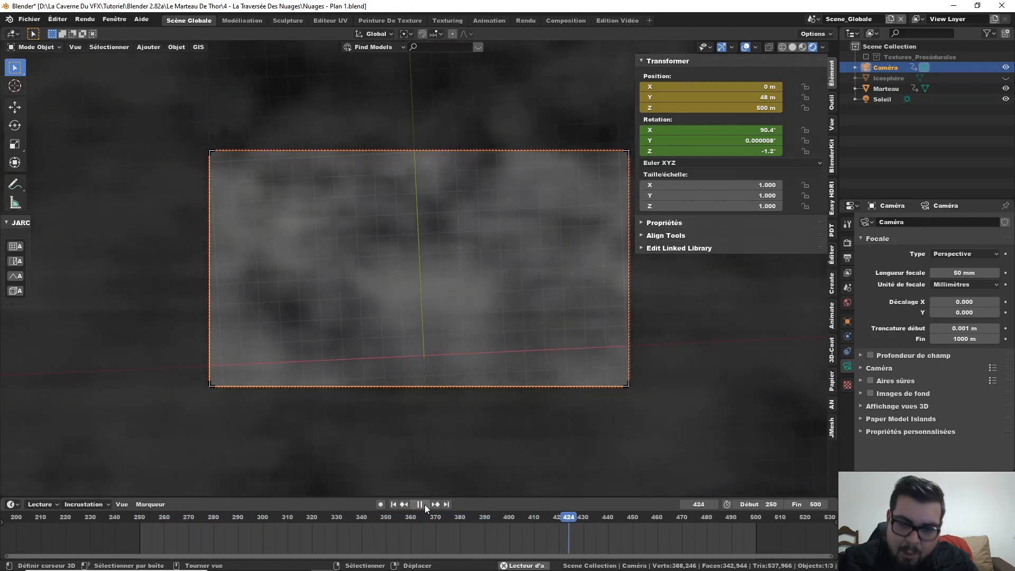
pyautogui.click(424, 505)
pyautogui.moveTo(582, 520); pyautogui.dragTo(510, 528)
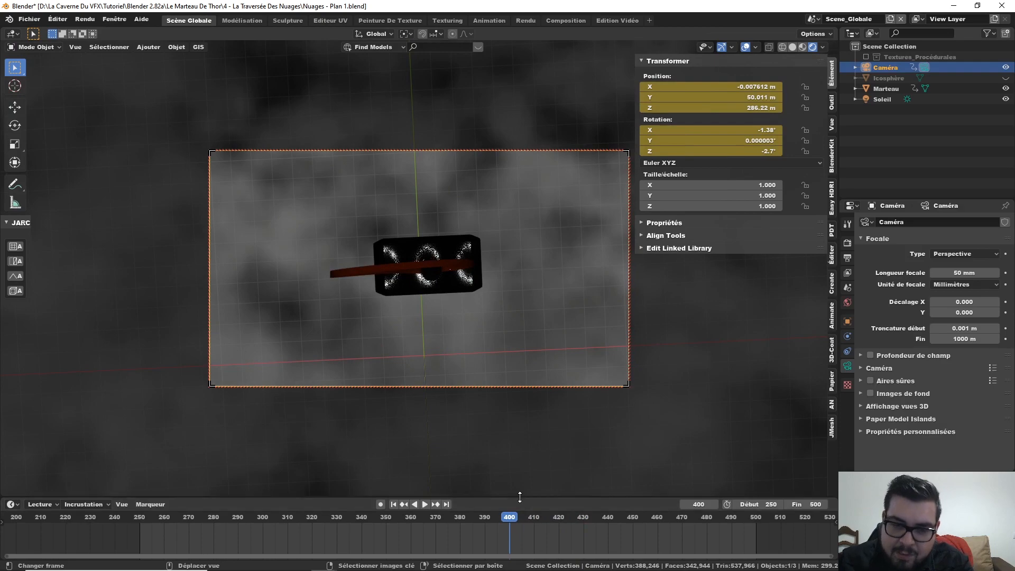
pyautogui.click(394, 504)
pyautogui.click(421, 503)
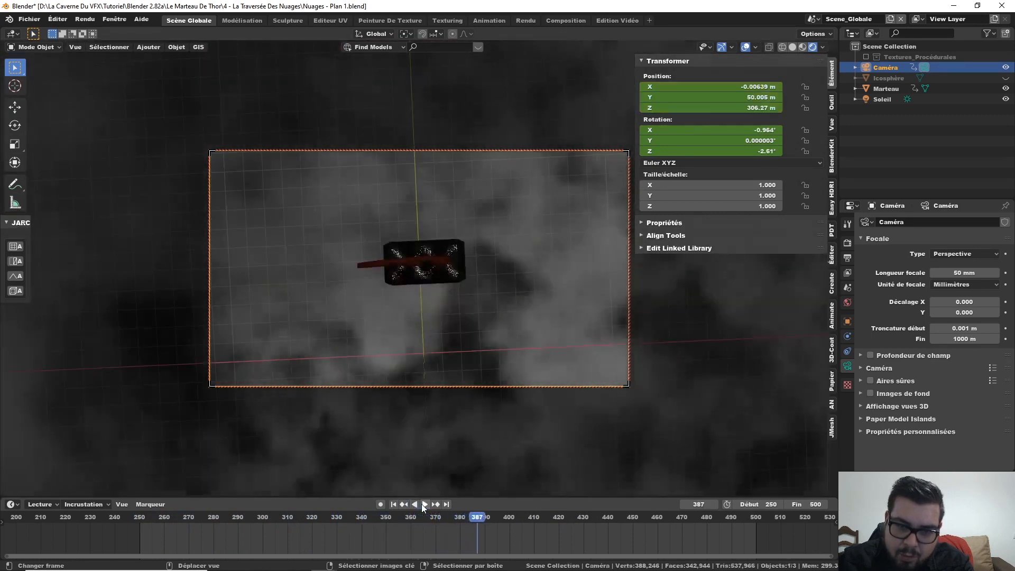
pyautogui.click(421, 503)
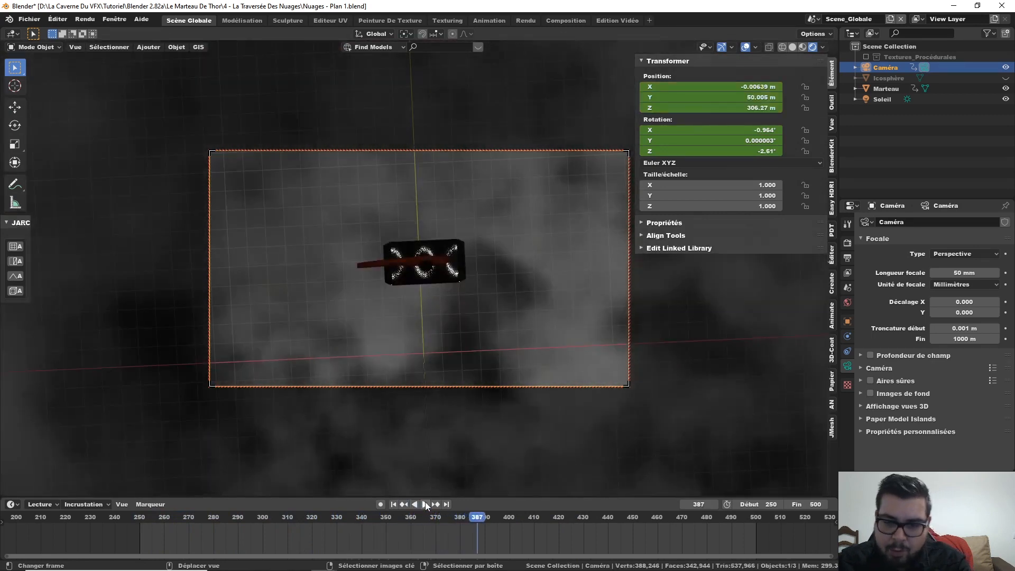
pyautogui.moveTo(474, 515); pyautogui.dragTo(509, 516)
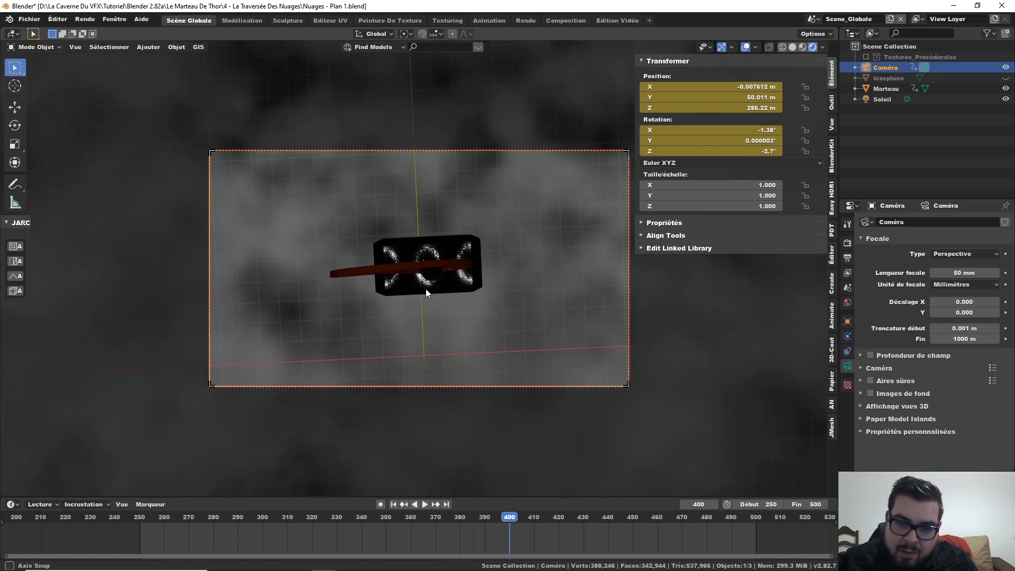
# Try rotating the camera around the hammer at frame 400, and restore the keyframed pose by scrubbing back to that frame
pyautogui.moveTo(426, 289); pyautogui.dragTo(455, 268, button='middle')
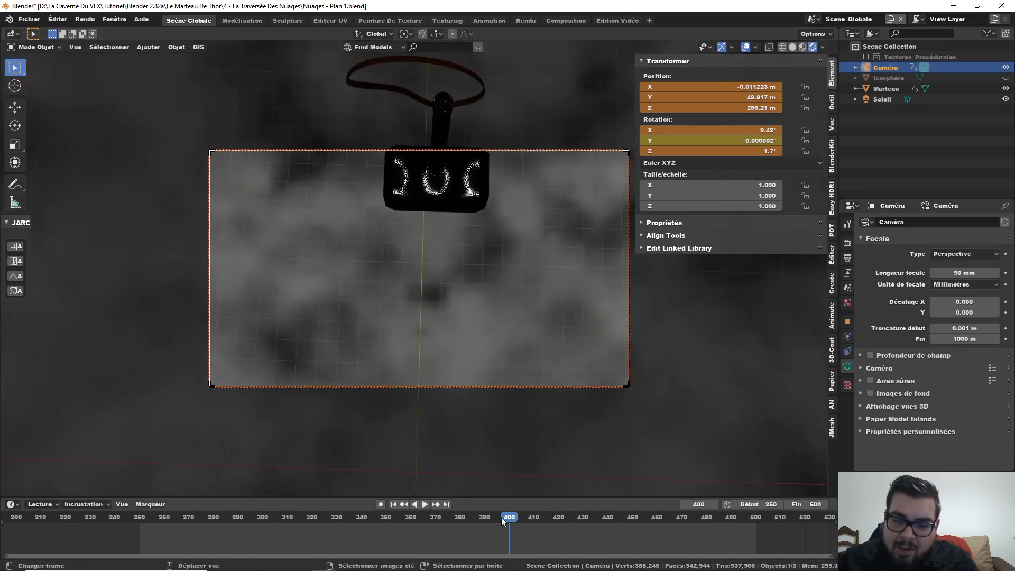
pyautogui.moveTo(483, 521); pyautogui.dragTo(510, 519)
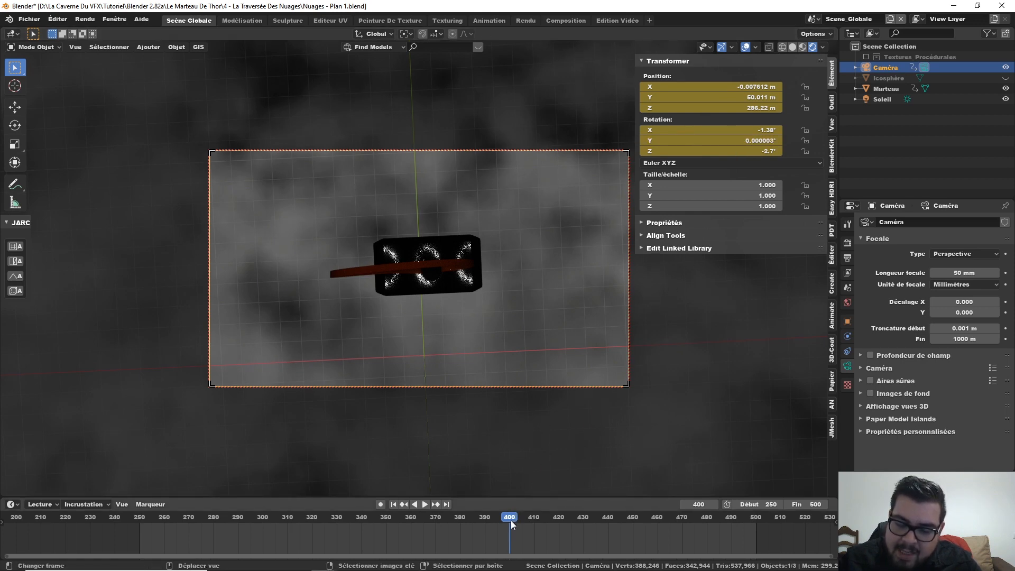
# Go to frame 425 and try to reframe the hammer by panning and zooming the camera view
pyautogui.moveTo(511, 517); pyautogui.dragTo(572, 525)
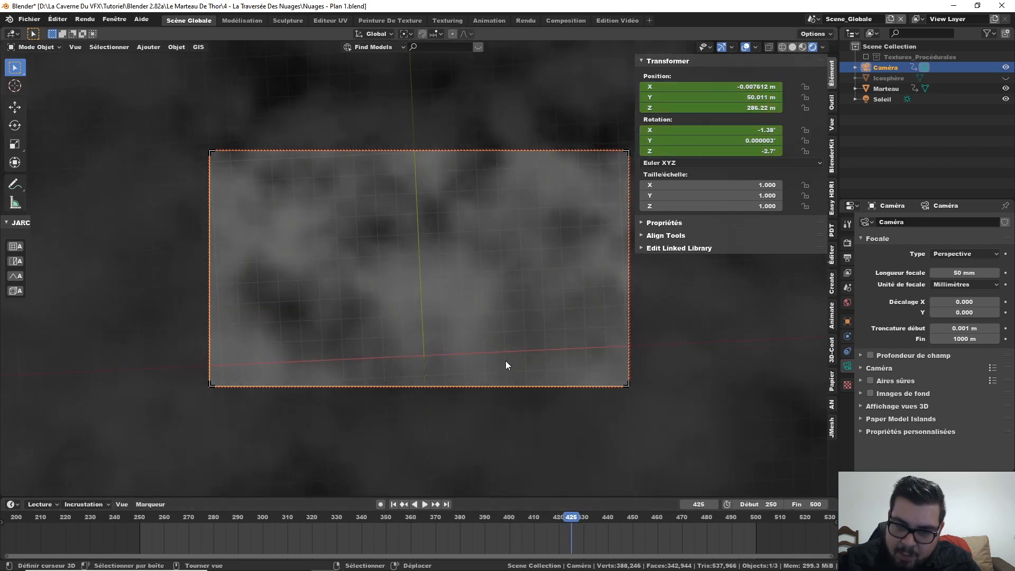
pyautogui.keyDown('shift'); pyautogui.moveTo(504, 360); pyautogui.dragTo(461, 201, button='middle'); pyautogui.keyUp('shift')
pyautogui.scroll(-8, 452, 246)
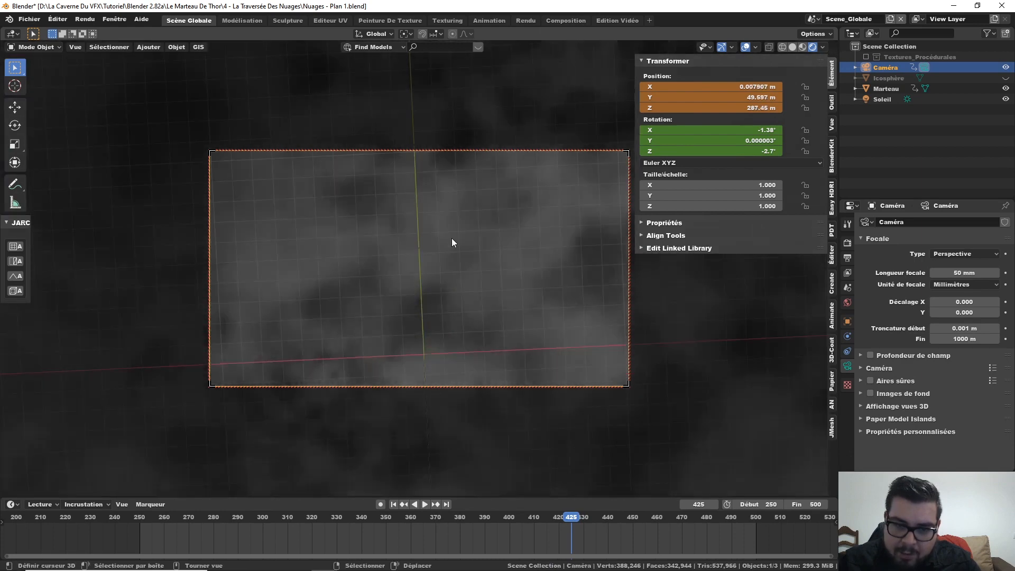
pyautogui.scroll(-10, 452, 257)
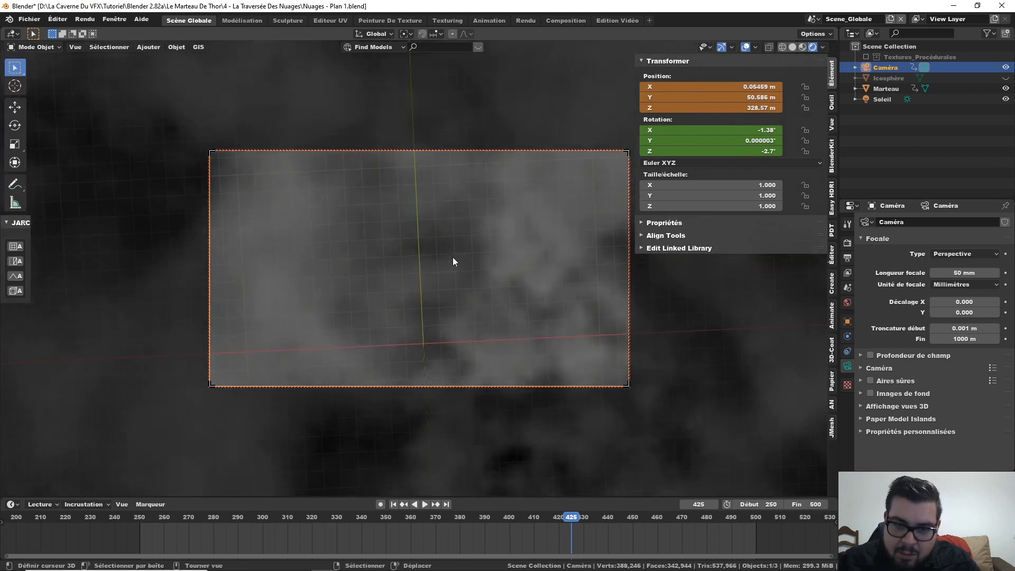
pyautogui.scroll(10, 453, 257)
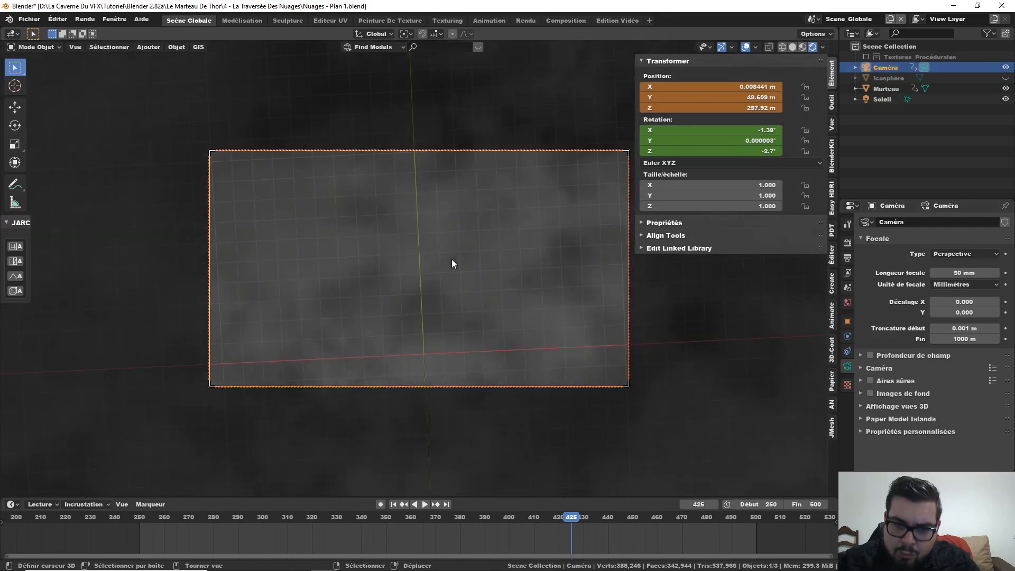
pyautogui.keyDown('shift'); pyautogui.moveTo(451, 259); pyautogui.dragTo(452, 224, button='middle'); pyautogui.keyUp('shift')
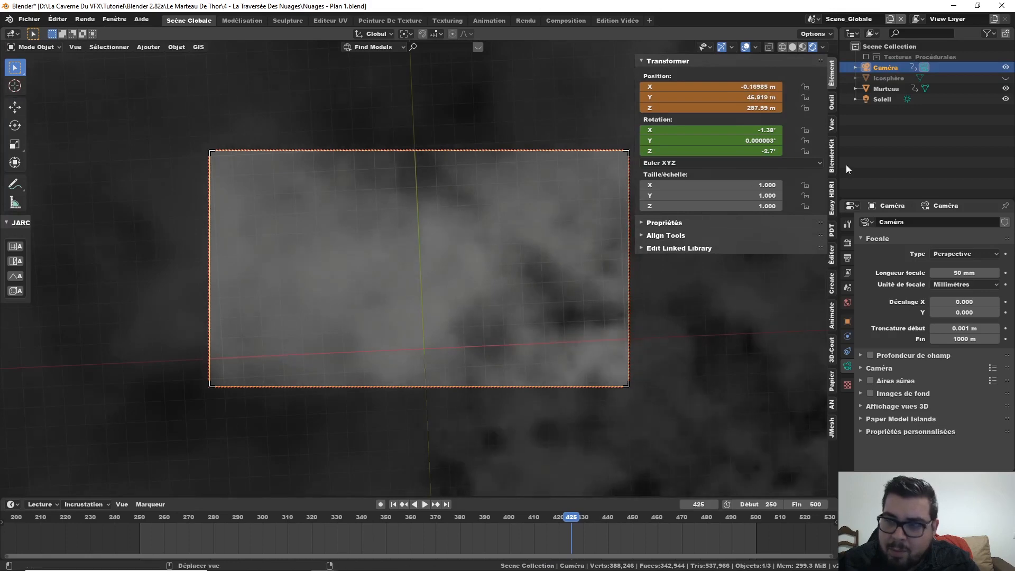
# Check the hammer's Z position at frame 425 and try entering a nearby Z position for the camera
pyautogui.click(897, 91)
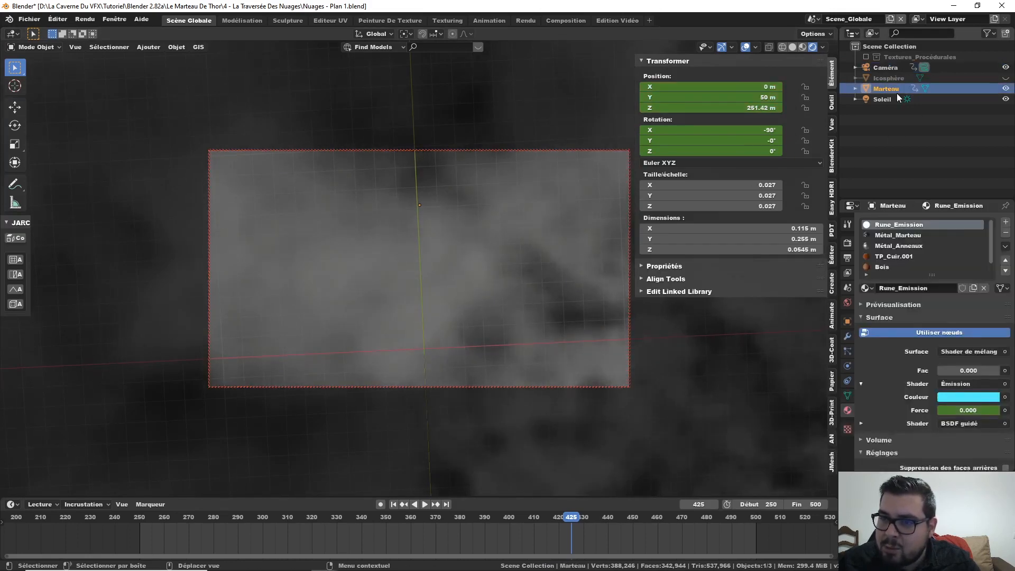
pyautogui.click(890, 67)
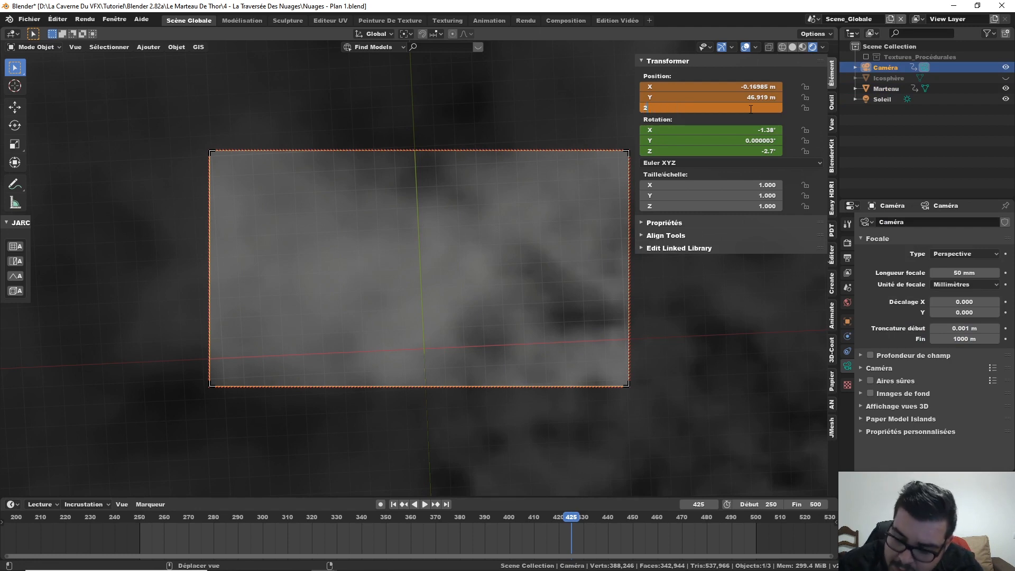
pyautogui.press('Return')
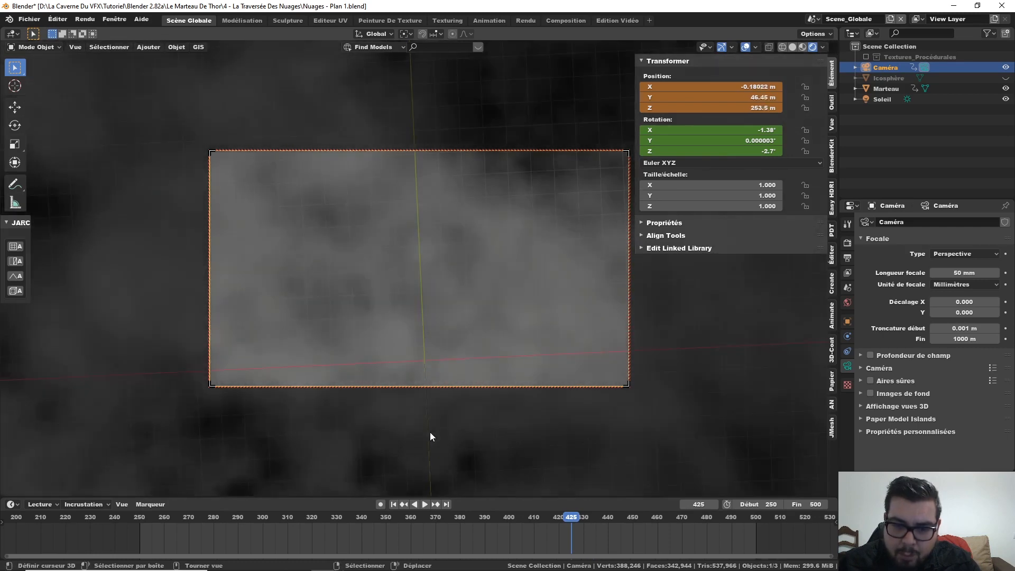
# Try lowering the camera's Z position to 266.17 m at frame 414, comparing it with the hammer's position
pyautogui.moveTo(506, 519); pyautogui.dragTo(512, 516)
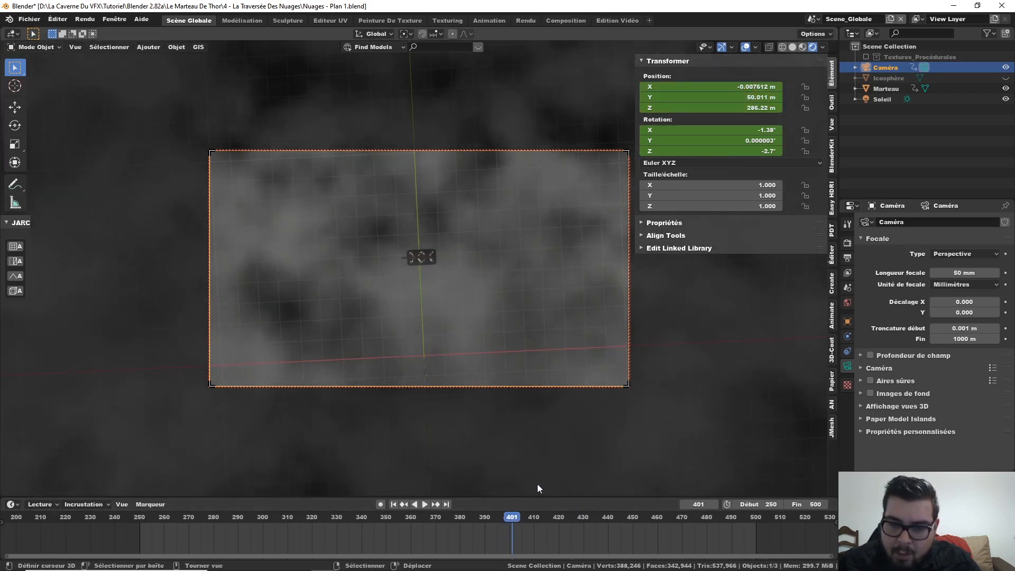
pyautogui.press('space')
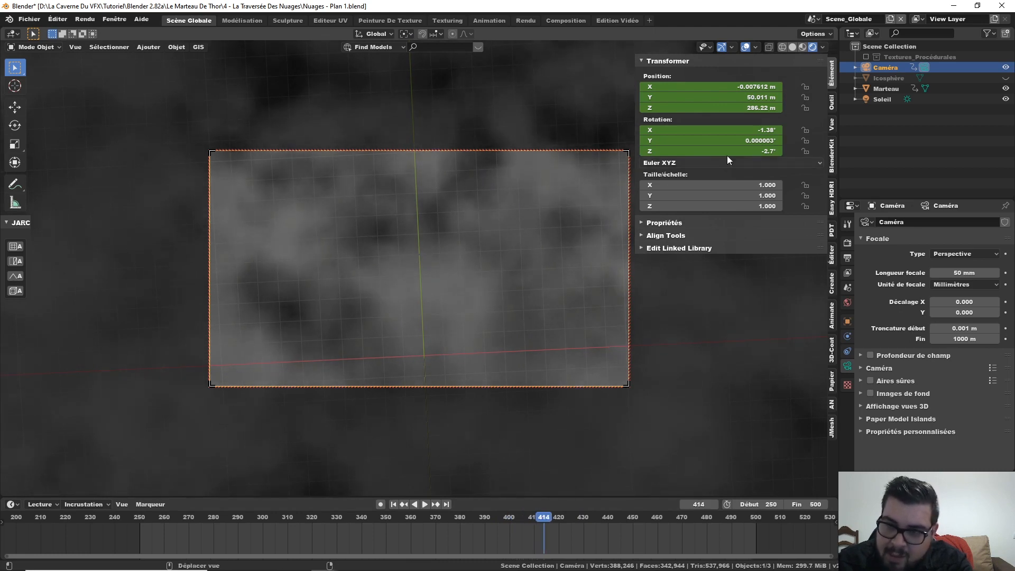
pyautogui.moveTo(765, 107); pyautogui.dragTo(707, 108)
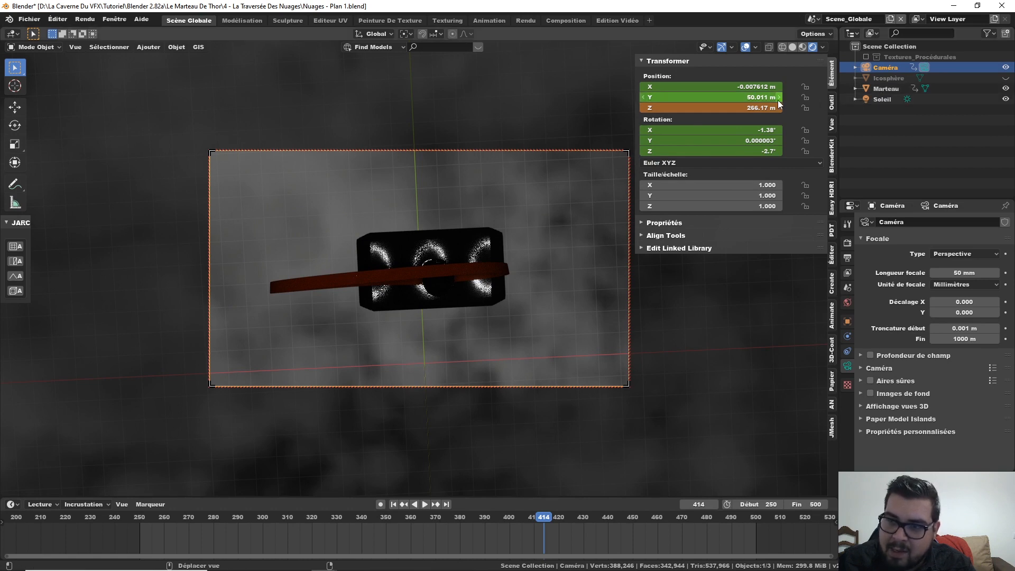
pyautogui.click(890, 89)
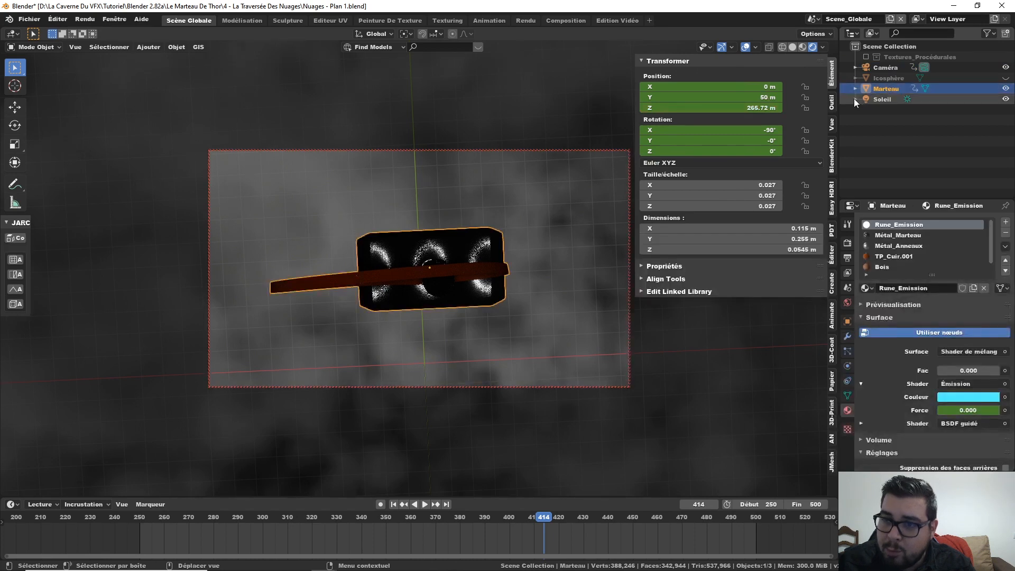
pyautogui.click(889, 69)
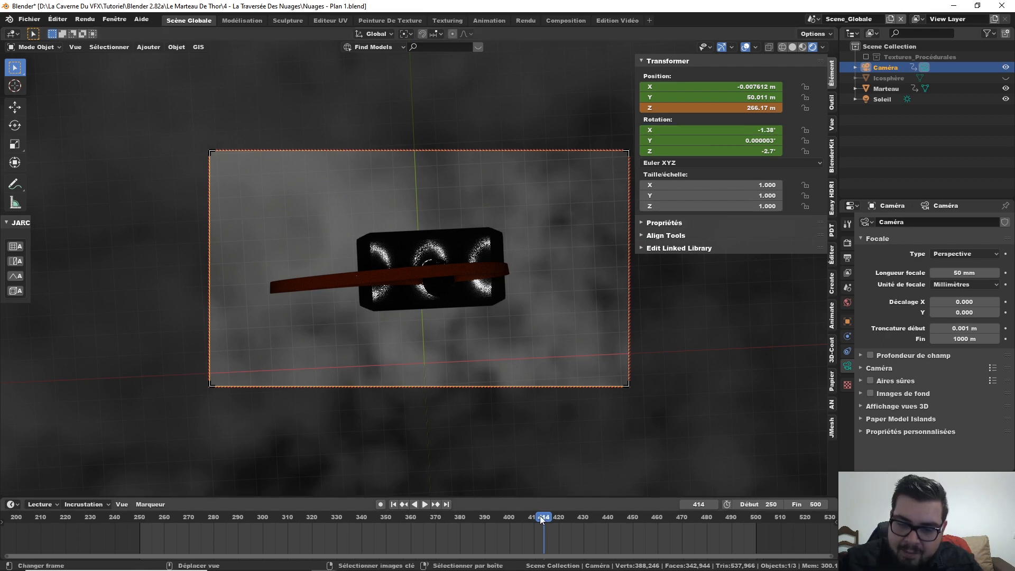
# At frame 425, set the camera's Z position to 253 m based on the hammer's height and keyframe the camera's position
pyautogui.press('space')
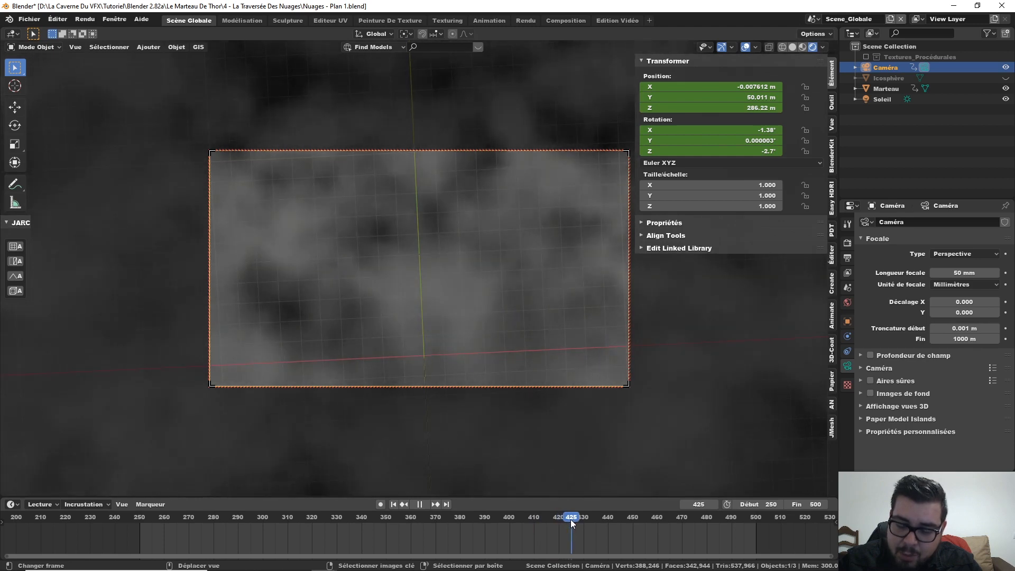
pyautogui.press('space')
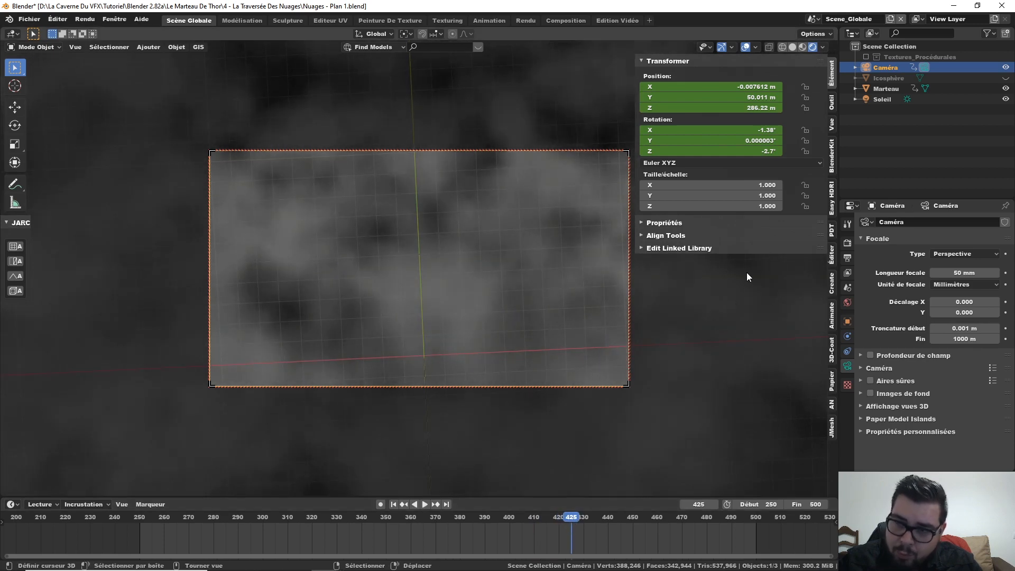
pyautogui.click(895, 88)
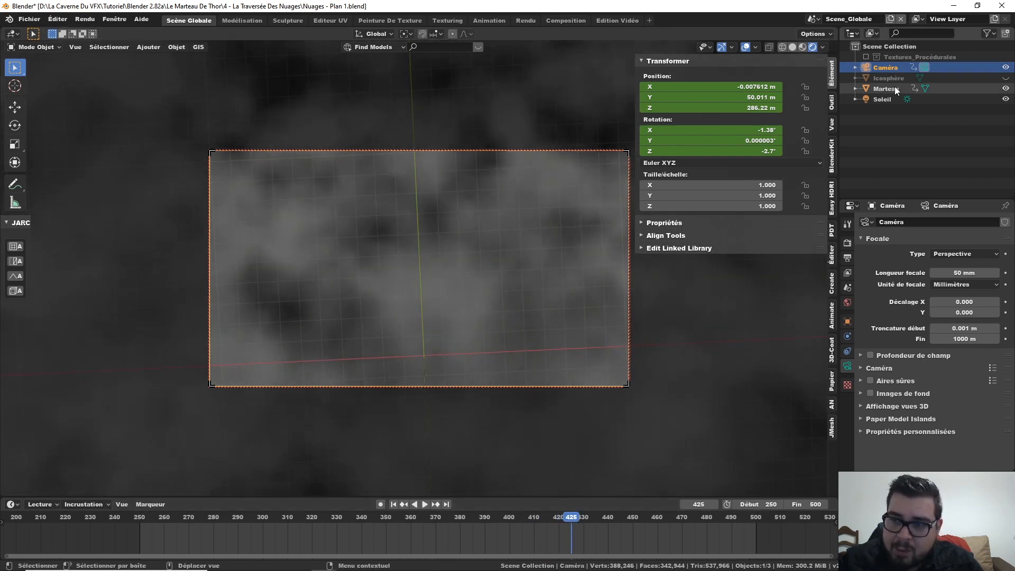
pyautogui.click(890, 66)
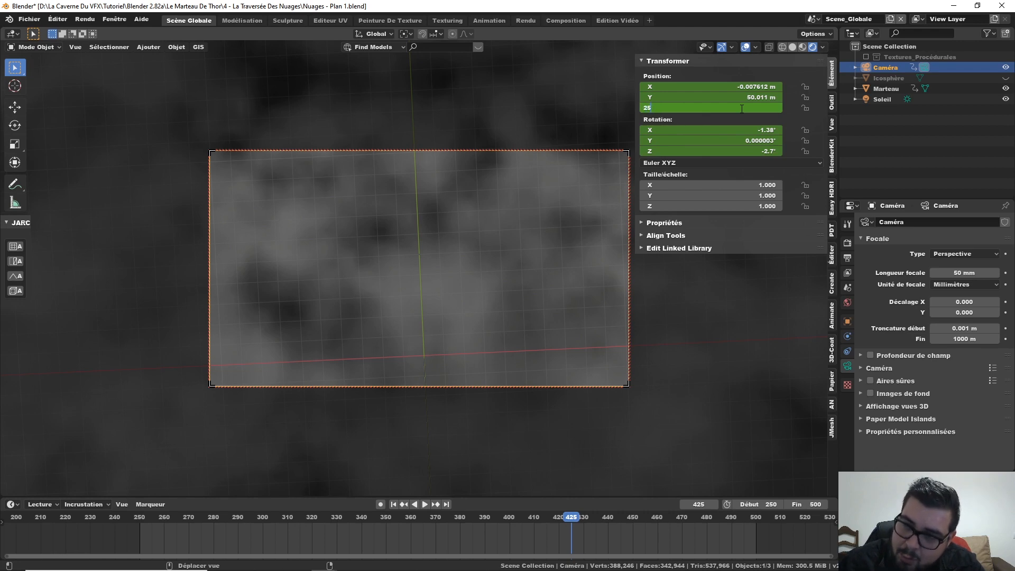
pyautogui.press('Return')
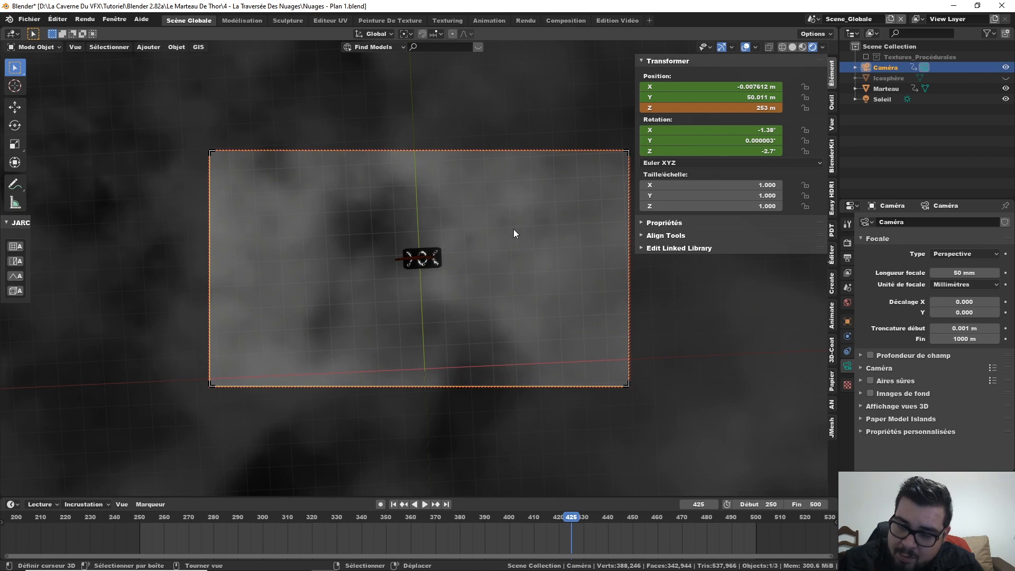
pyautogui.rightClick(728, 105)
pyautogui.click(729, 104)
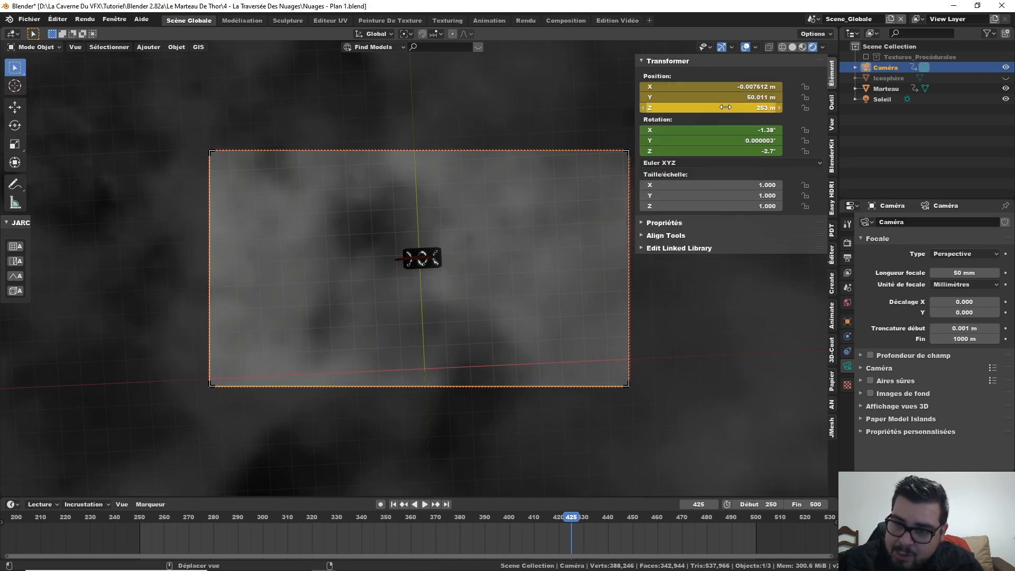
# Bring the camera closer to the hammer at frame 425, to about Z 251.87 m, and replace its position keyframes
pyautogui.scroll(6, 525, 231)
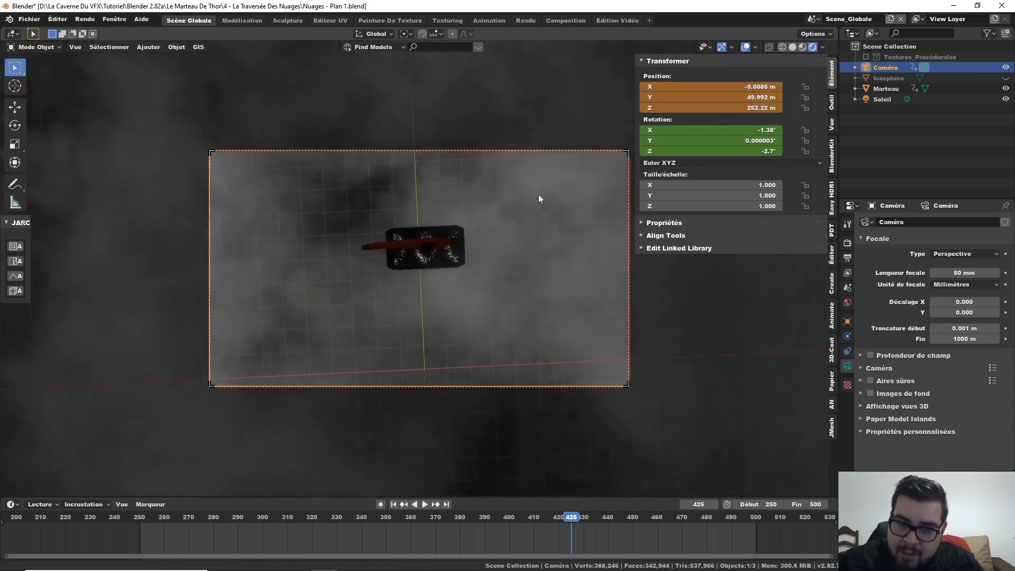
pyautogui.keyDown('shift'); pyautogui.moveTo(540, 190); pyautogui.dragTo(534, 207, button='middle'); pyautogui.keyUp('shift')
pyautogui.scroll(2, 542, 205)
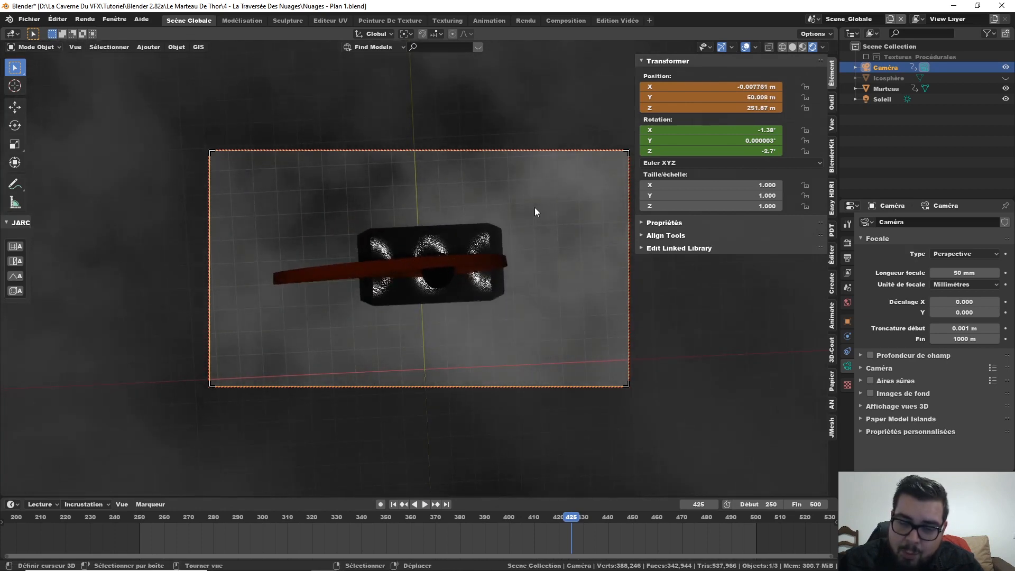
pyautogui.rightClick(728, 106)
pyautogui.click(728, 104)
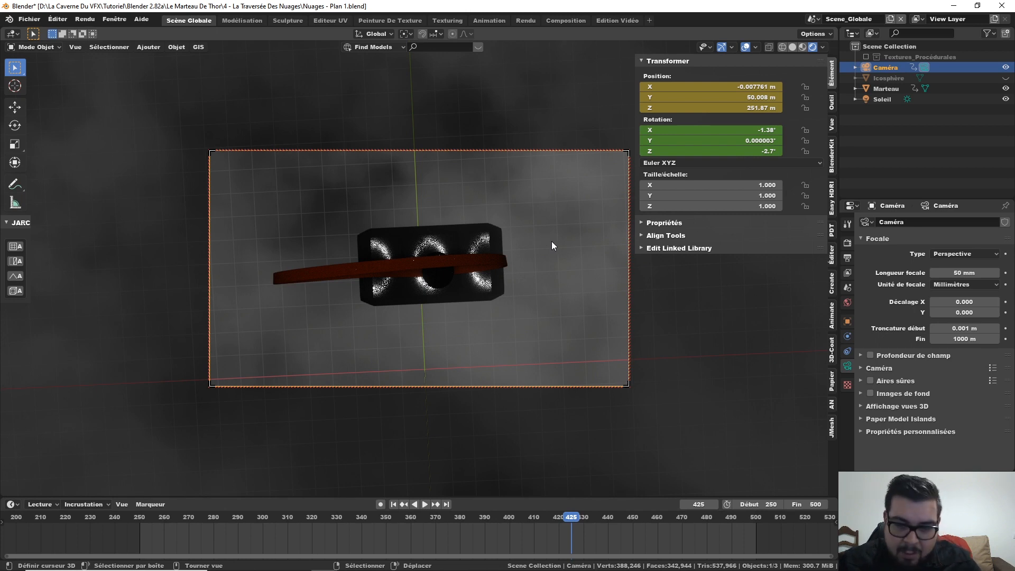
# Orbit the camera beneath the hammer at frame 425, to about 139° X and -17.9° Z rotation, and keyframe its position and rotation
pyautogui.moveTo(500, 284); pyautogui.dragTo(497, 57, button='middle')
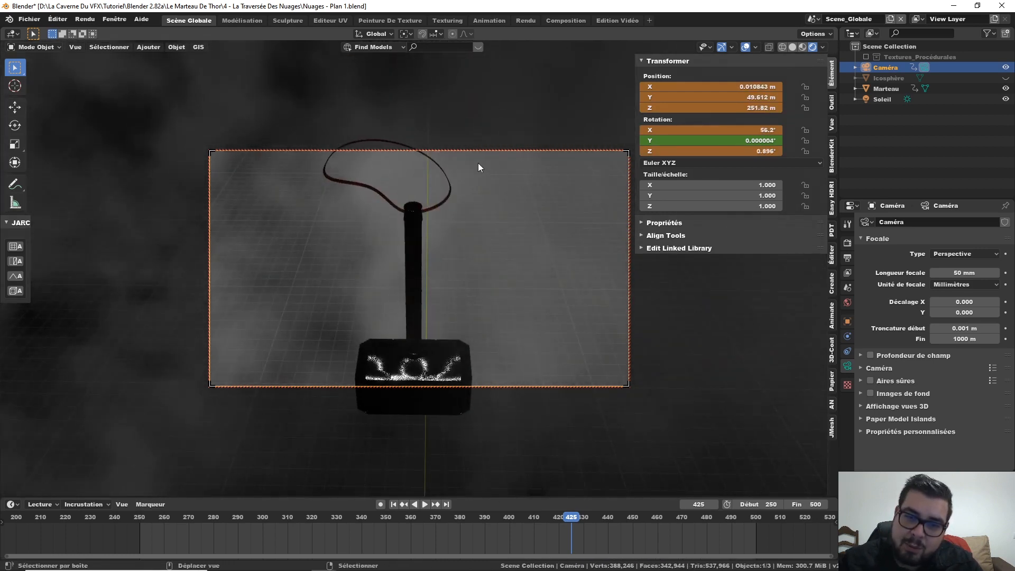
pyautogui.moveTo(478, 164); pyautogui.dragTo(476, 210, button='middle')
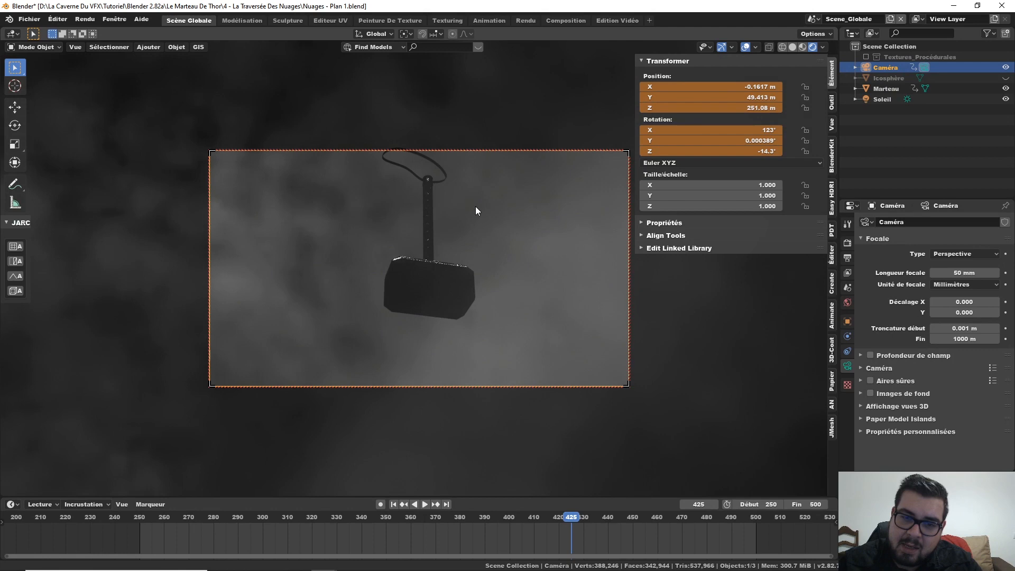
pyautogui.scroll(5, 474, 207)
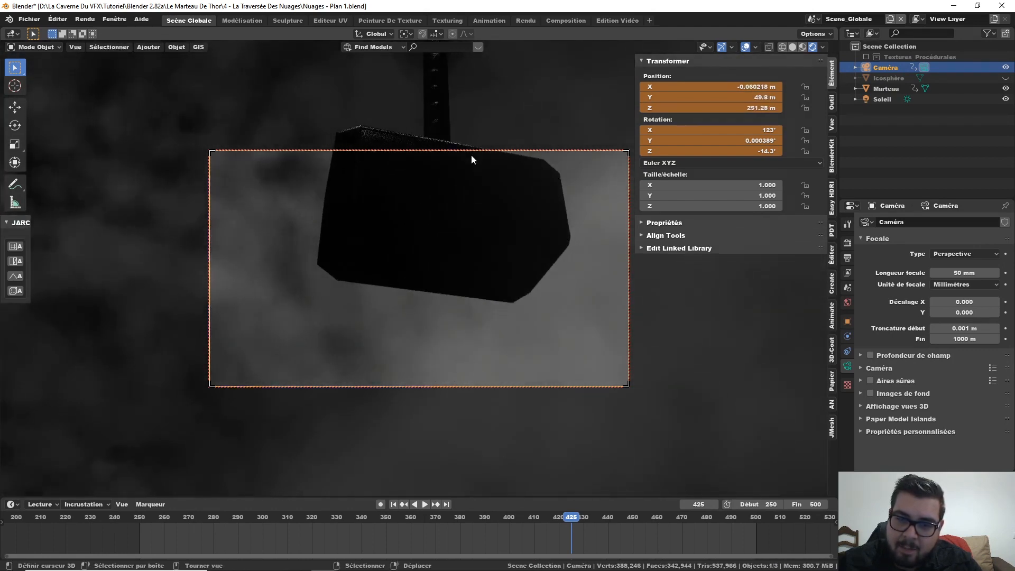
pyautogui.moveTo(471, 155); pyautogui.dragTo(465, 270, button='middle')
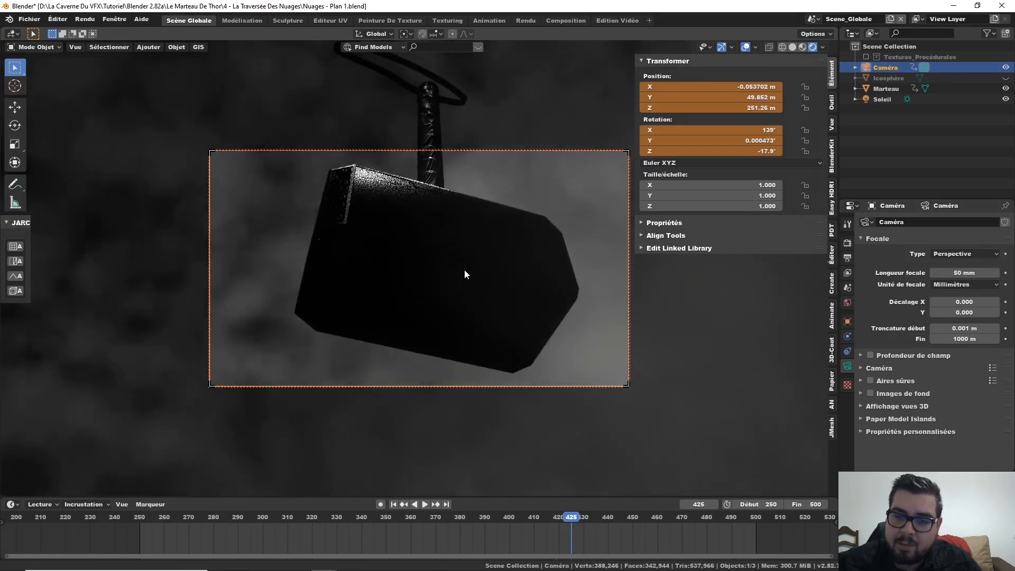
pyautogui.rightClick(718, 98)
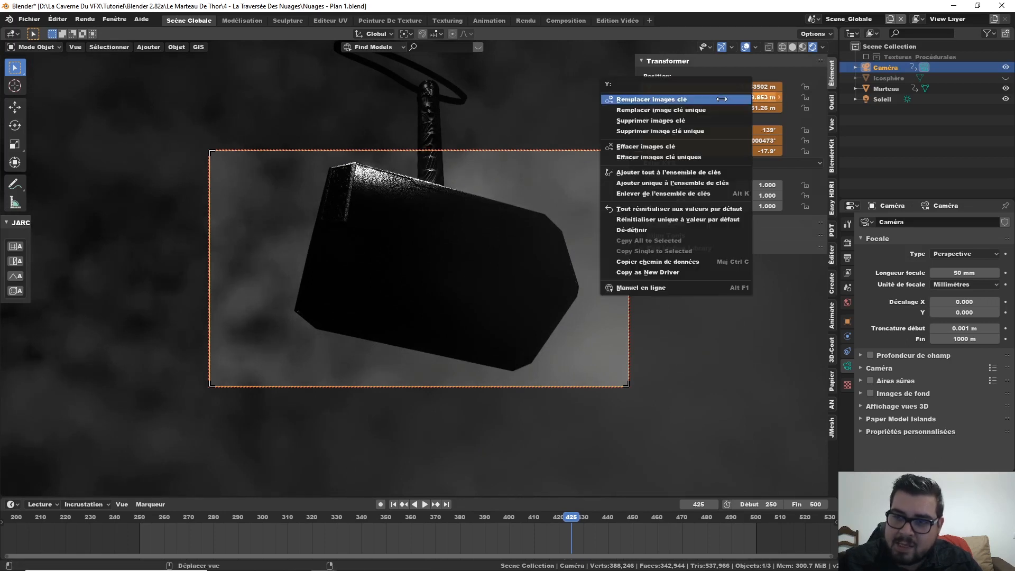
pyautogui.click(718, 98)
pyautogui.rightClick(718, 139)
pyautogui.click(718, 140)
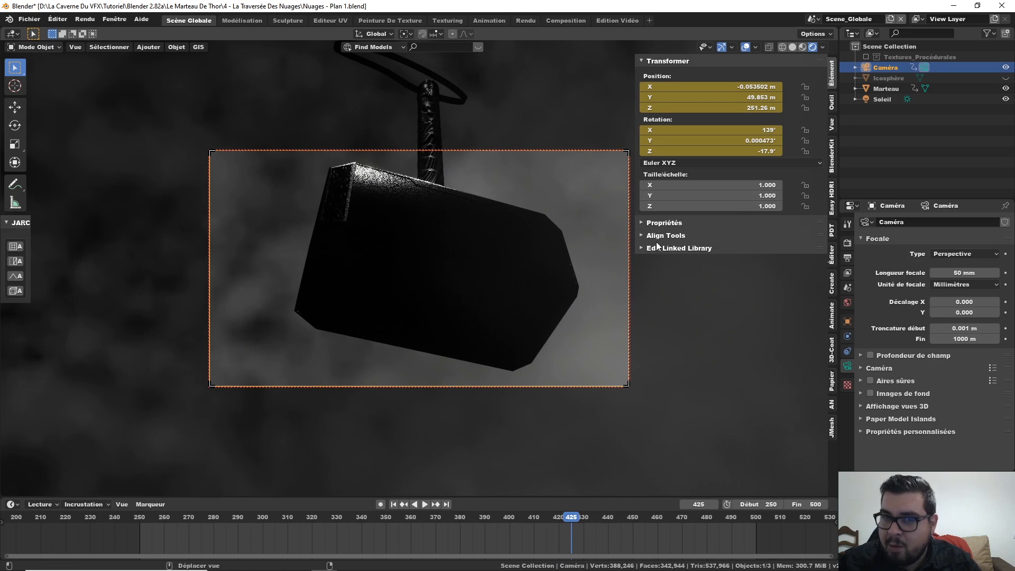
# Play the animation from frame 400 past frame 425, and step back and forth through the frames to frame 403 to check the hammer's framing
pyautogui.click(511, 519)
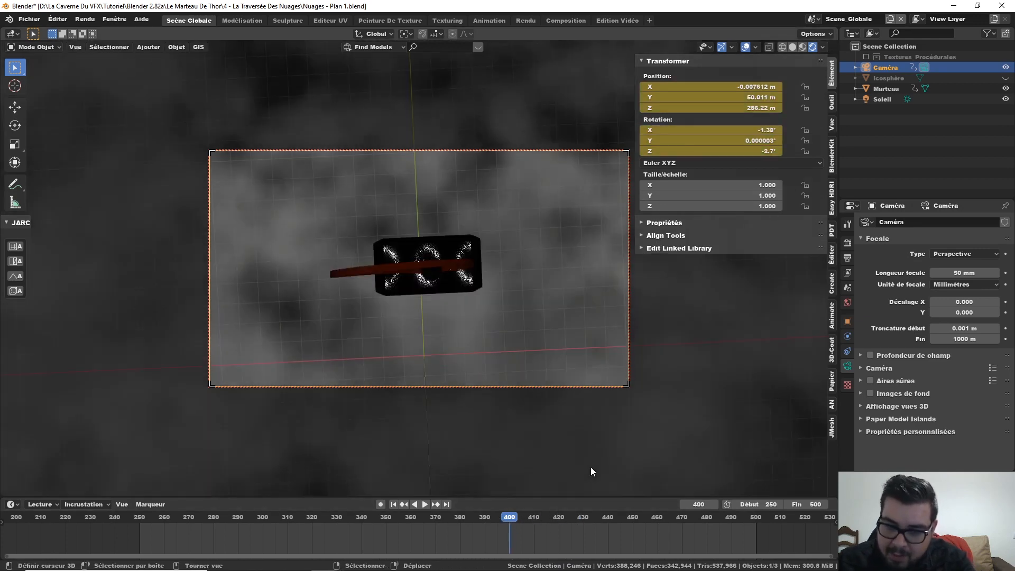
pyautogui.press('space')
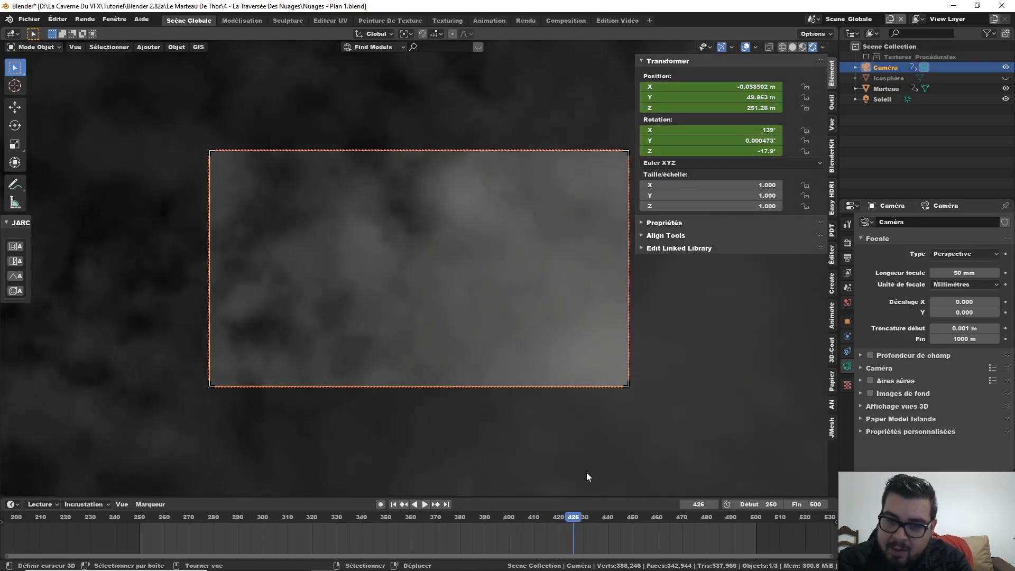
pyautogui.press('Left')
pyautogui.press('Left')
pyautogui.press('Left')
pyautogui.press('Left')
pyautogui.press('Left')
pyautogui.press('Left')
pyautogui.press('Left')
pyautogui.press('Left')
pyautogui.press('Left')
pyautogui.press('Left')
pyautogui.press('Left')
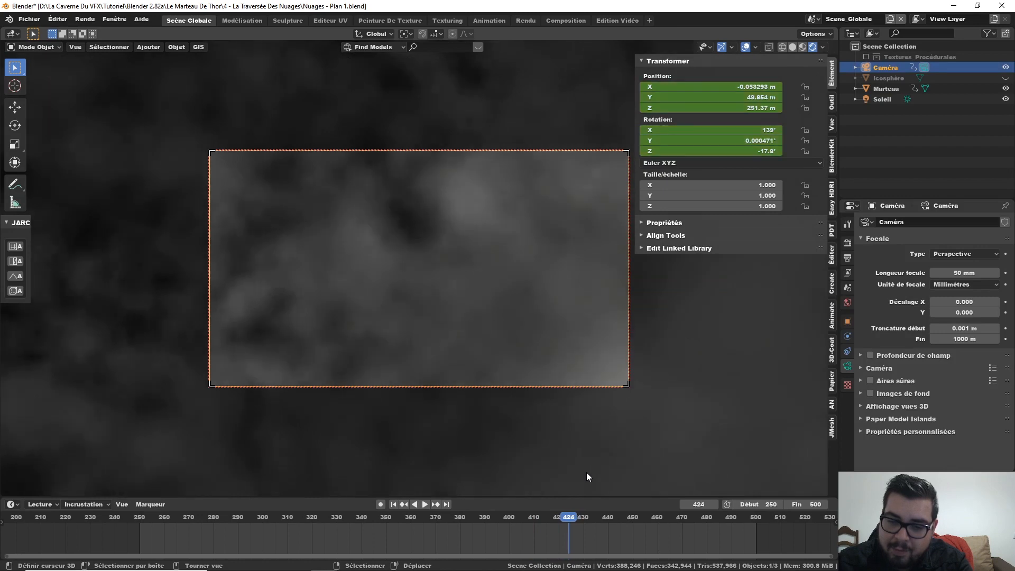
pyautogui.press('Left')
pyautogui.press('Left')
pyautogui.press('Left')
pyautogui.press('Left')
pyautogui.press('Left')
pyautogui.press('Left')
pyautogui.press('Left')
pyautogui.press('Left')
pyautogui.press('Left')
pyautogui.press('Left')
pyautogui.press('Left')
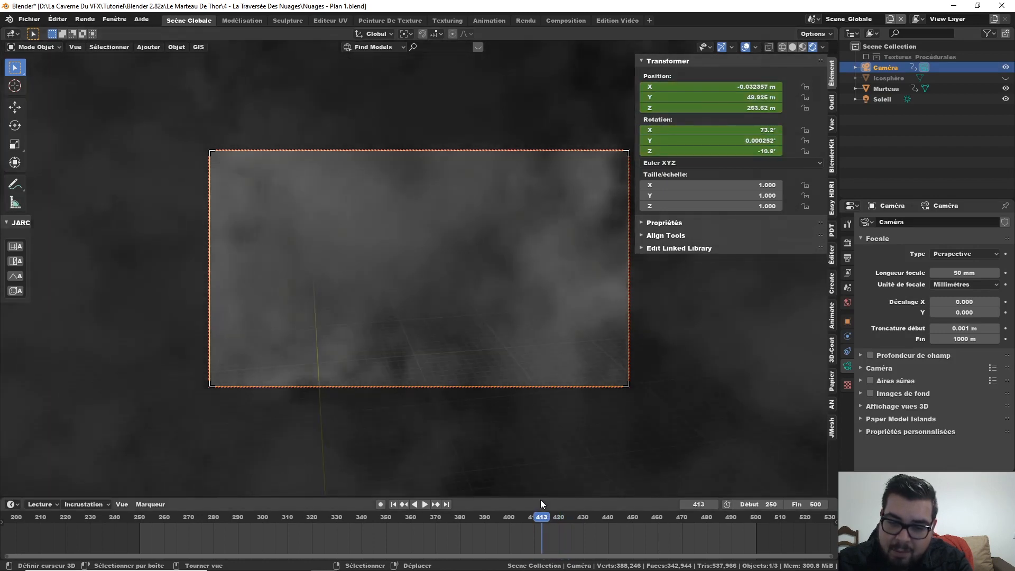
pyautogui.press('Left')
pyautogui.press('Left')
pyautogui.press('Left')
pyautogui.press('Left')
pyautogui.press('Left')
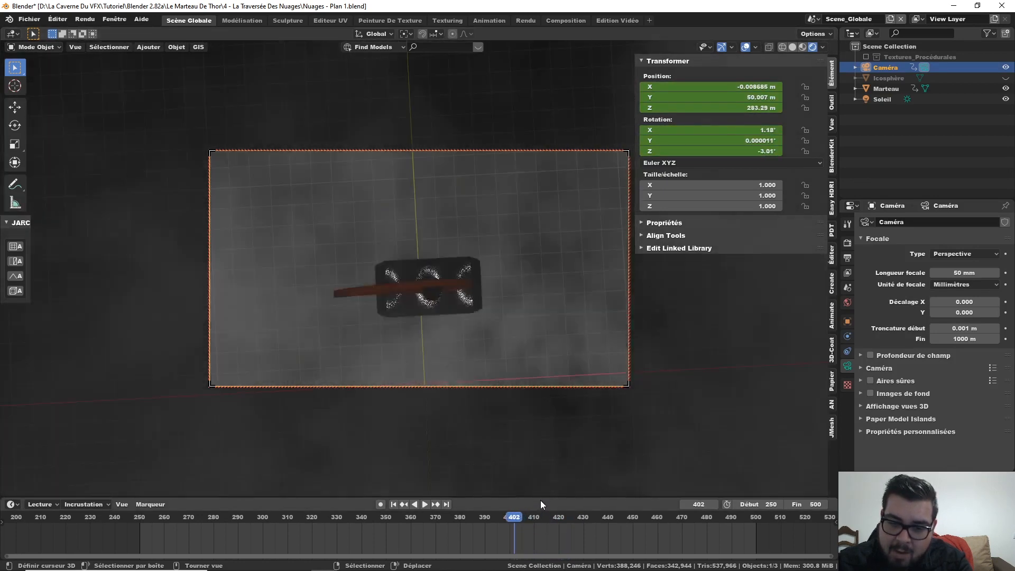
pyautogui.press('Right')
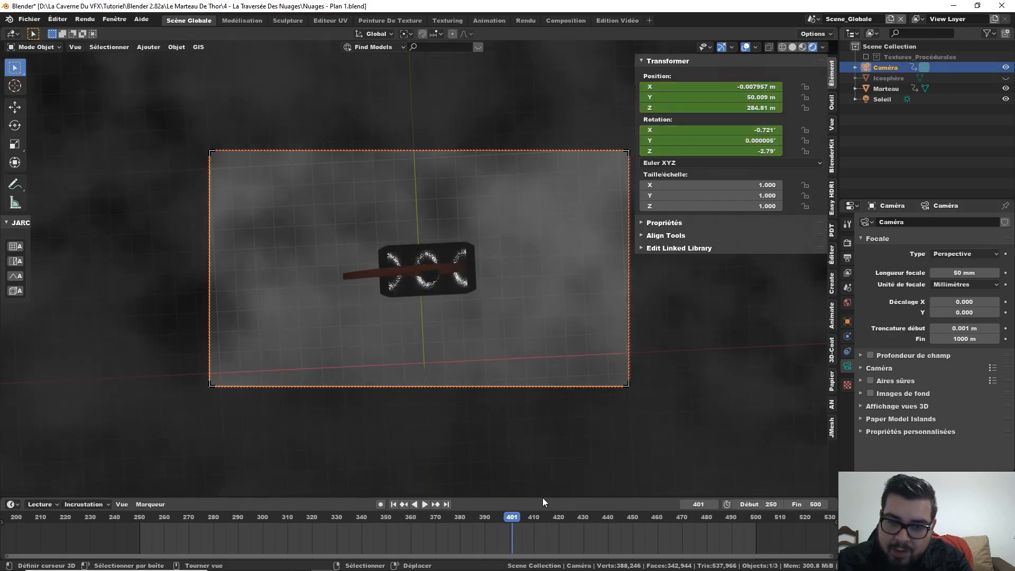
pyautogui.press('Right')
pyautogui.press('Right')
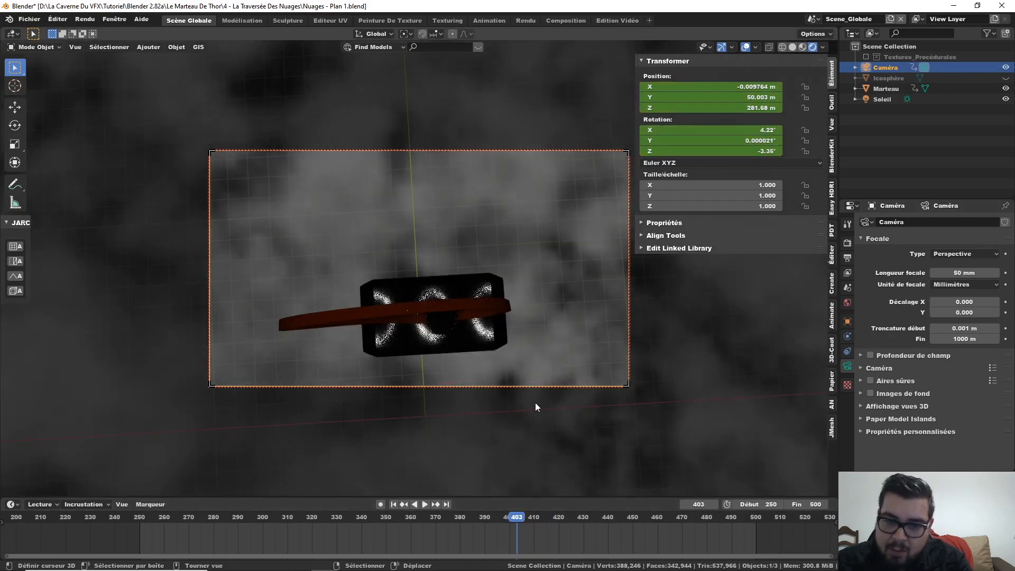
pyautogui.keyDown('shift'); pyautogui.moveTo(522, 372); pyautogui.dragTo(521, 372, button='middle'); pyautogui.keyUp('shift')
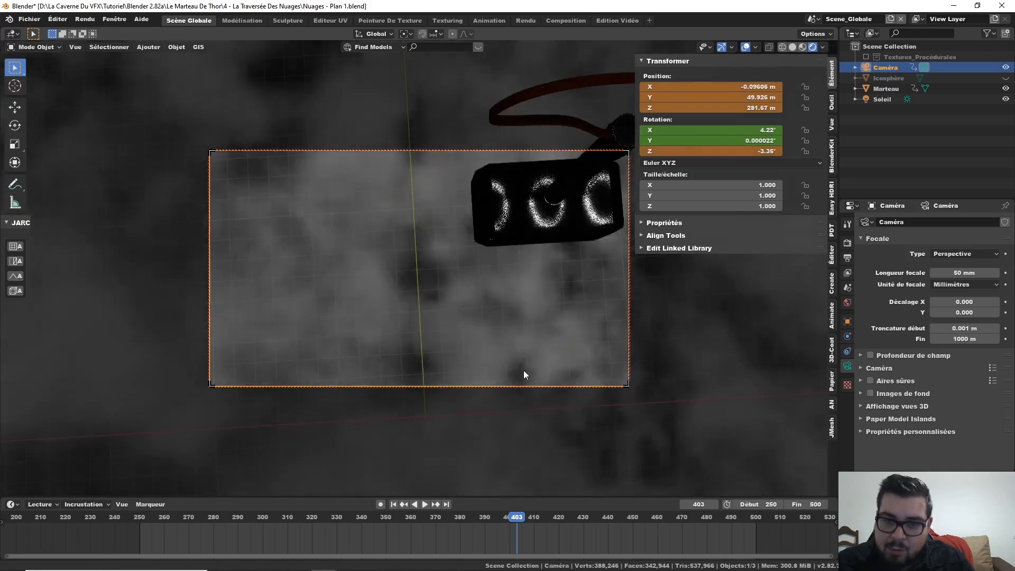
pyautogui.hotkey('ctrl', 'z')
pyautogui.hotkey('ctrl', 'z')
pyautogui.hotkey('ctrl', 'z')
pyautogui.hotkey('ctrl', 'shift', 'z')
pyautogui.hotkey('ctrl', 'shift', 'z')
pyautogui.hotkey('ctrl', 'shift', 'z')
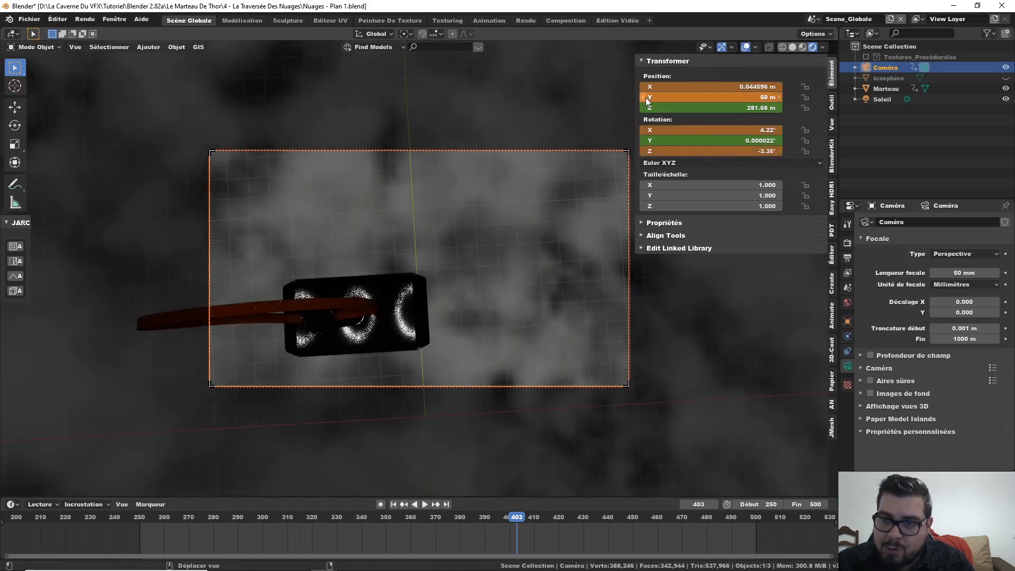
# At frame 403, set the camera's position to X -0.0154 m and Y 49.98 m, and keyframe its position and rotation
pyautogui.moveTo(646, 97); pyautogui.dragTo(687, 90)
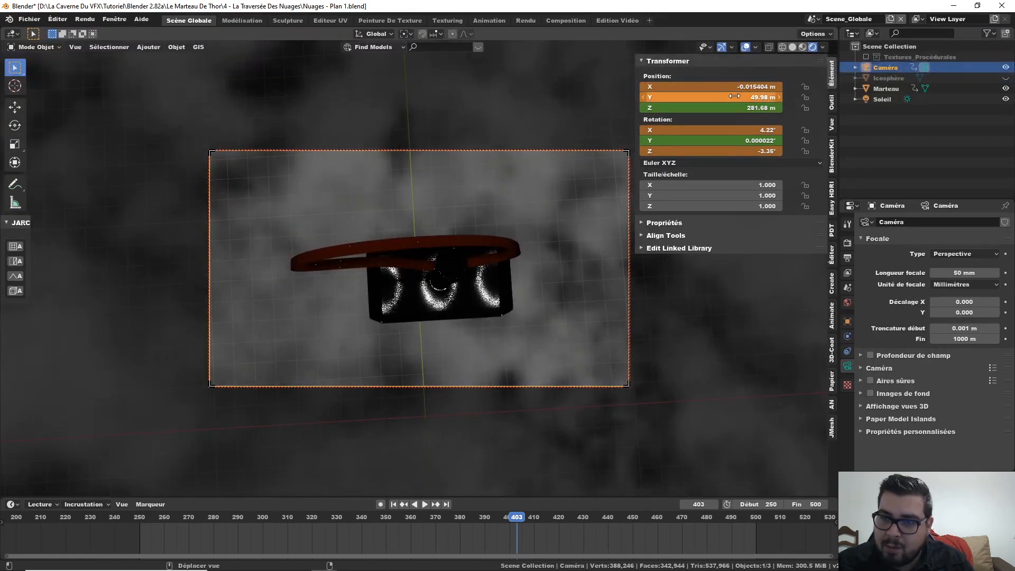
pyautogui.rightClick(713, 90)
pyautogui.click(714, 89)
pyautogui.rightClick(741, 140)
pyautogui.click(741, 140)
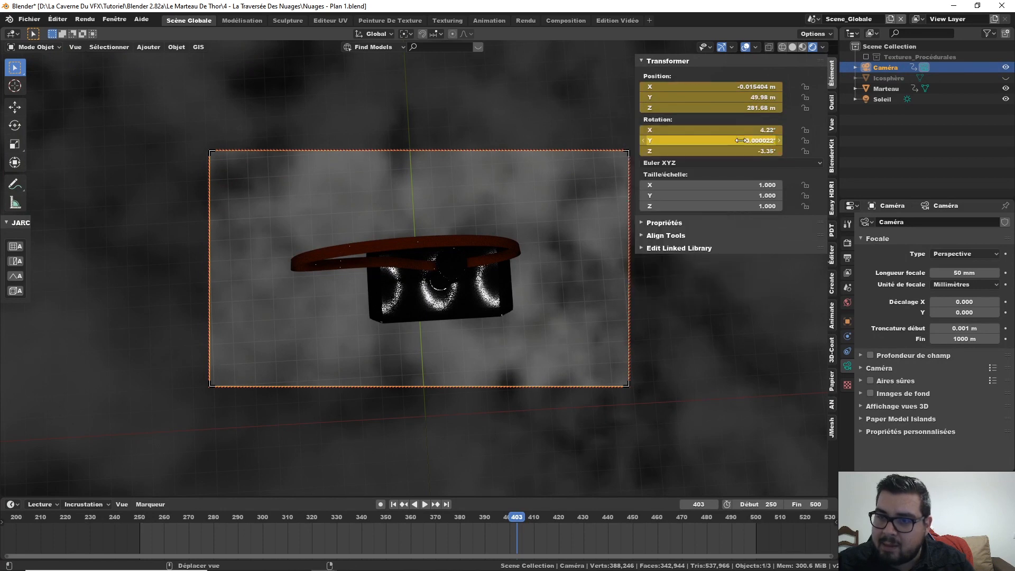
# Keyframe the camera's position and rotation at frame 404
pyautogui.press('Right')
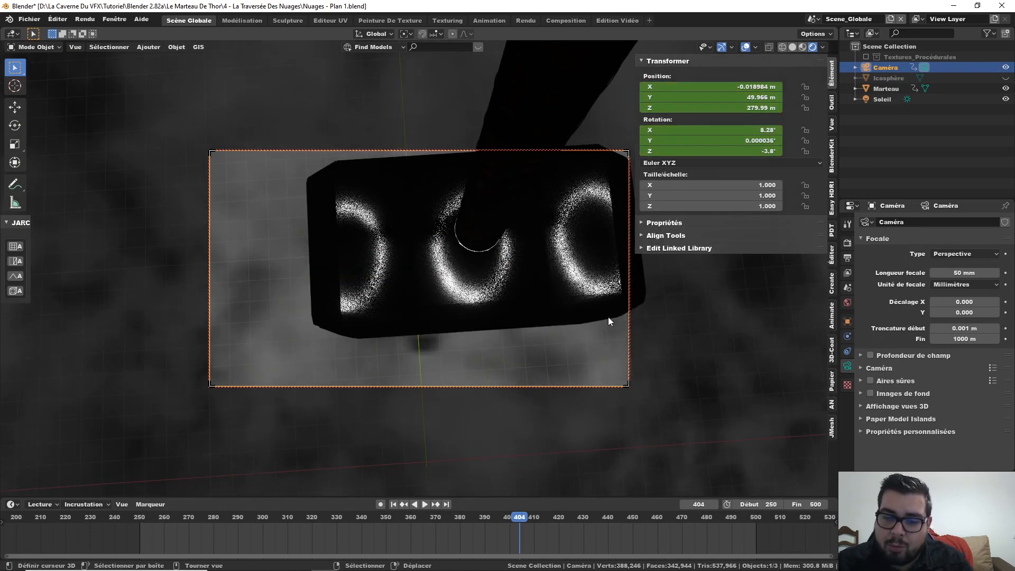
pyautogui.rightClick(731, 99)
pyautogui.click(731, 101)
pyautogui.rightClick(732, 129)
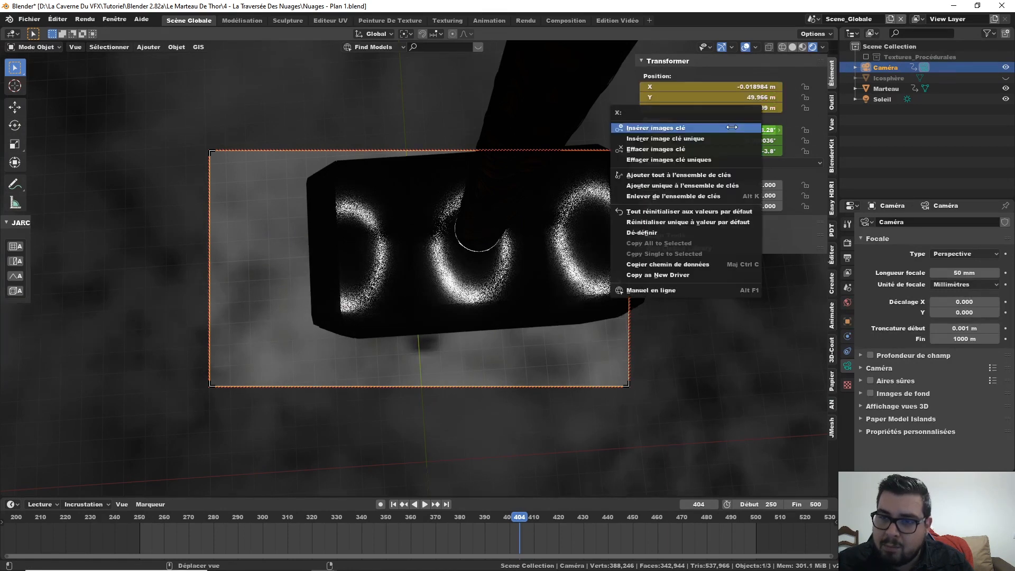
pyautogui.click(731, 130)
# At frame 405, set the camera's Z position to 278.52 m to bring the hammer into view, and keyframe its position
pyautogui.press('Right')
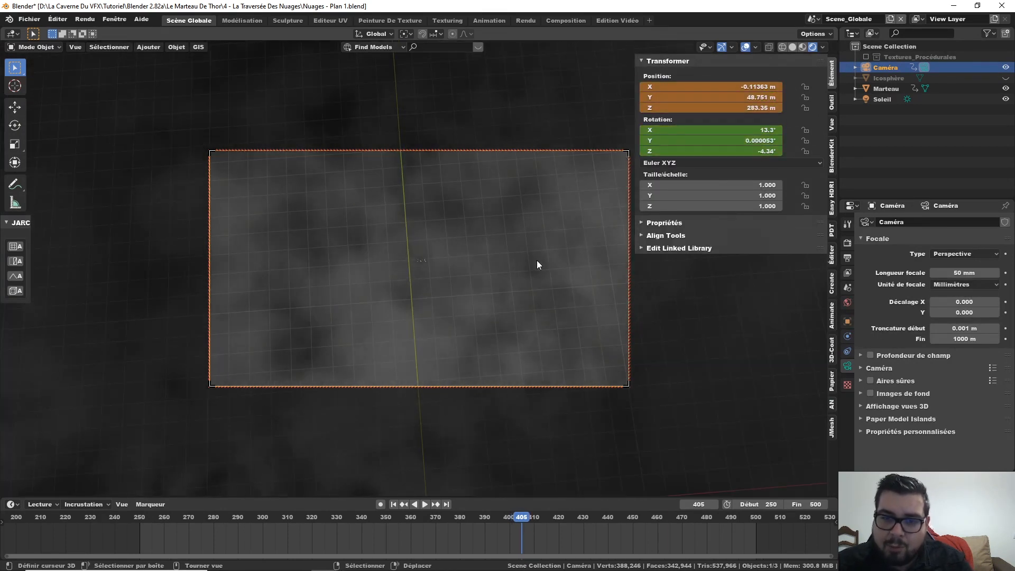
pyautogui.hotkey('ctrl', 'z')
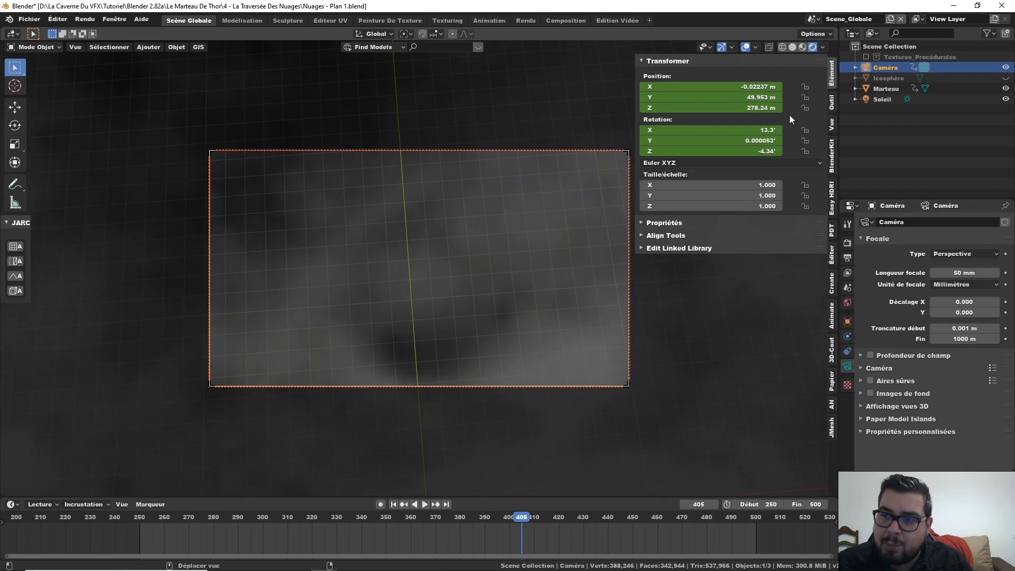
pyautogui.moveTo(745, 108); pyautogui.dragTo(763, 107)
pyautogui.moveTo(758, 108); pyautogui.dragTo(725, 108)
pyautogui.rightClick(759, 86)
pyautogui.click(682, 86)
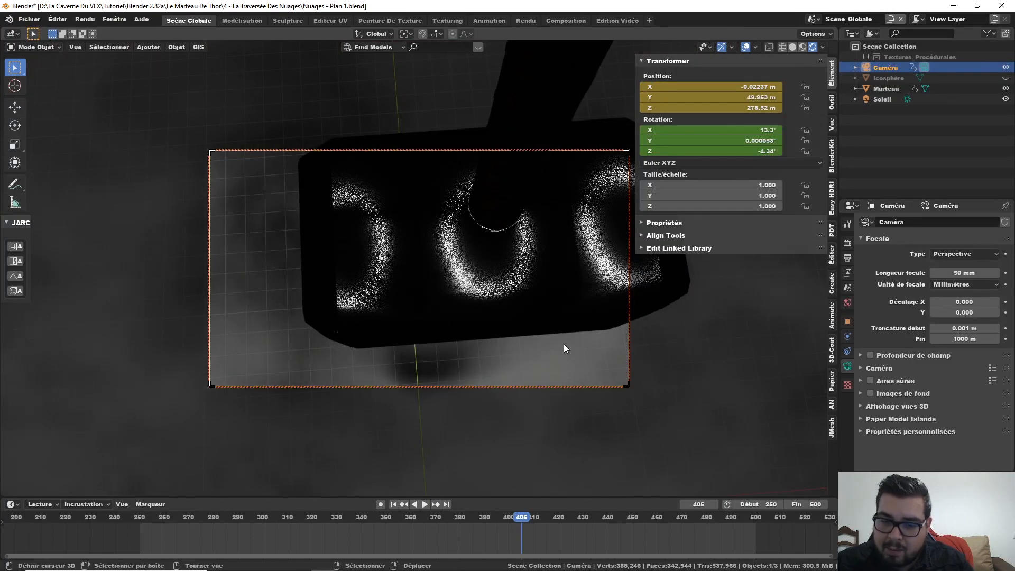
# At frame 407, set the camera's Z position to 275.58 m and keyframe its position
pyautogui.press('Left')
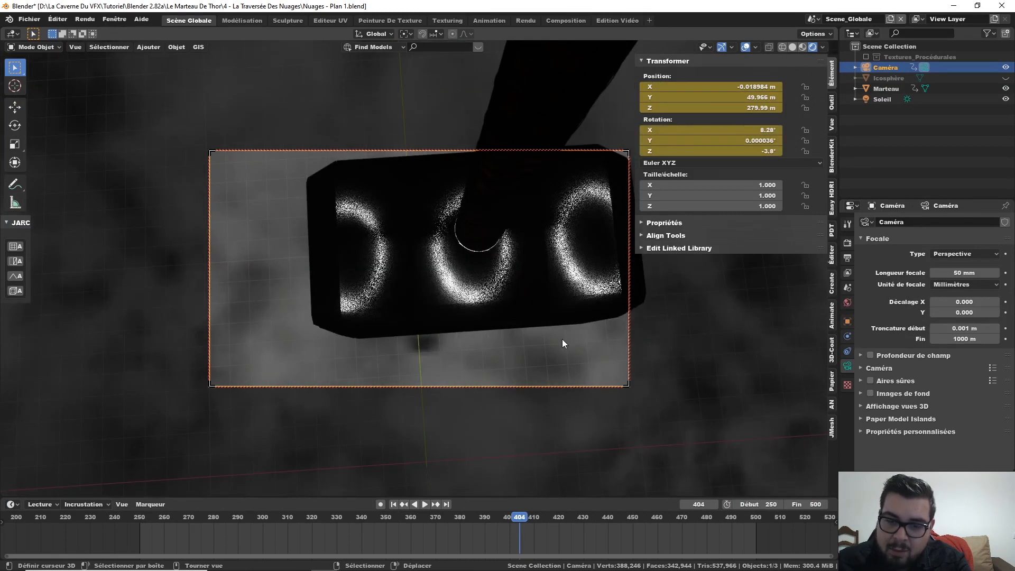
pyautogui.press('Right')
pyautogui.press('Right')
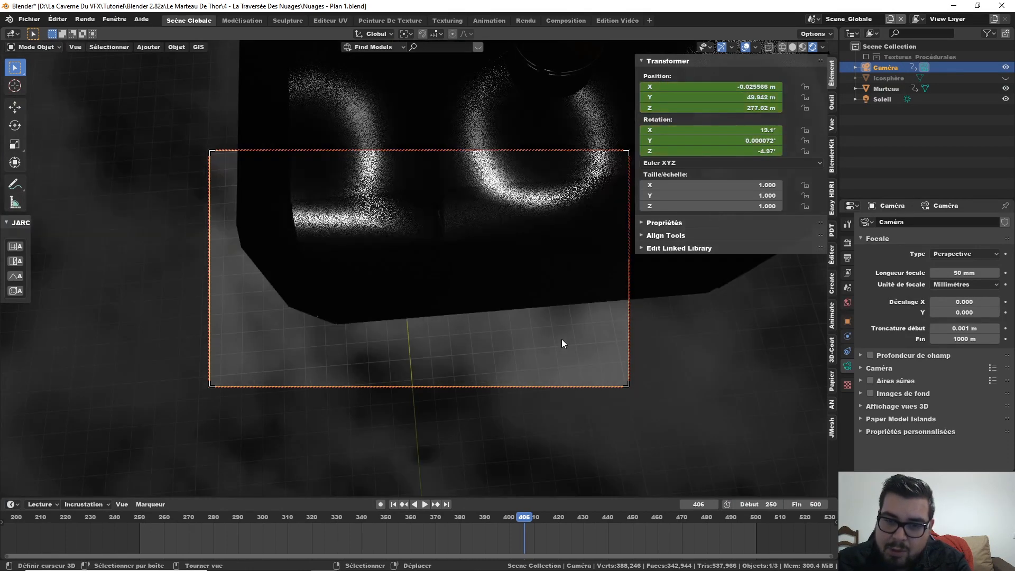
pyautogui.press('Right')
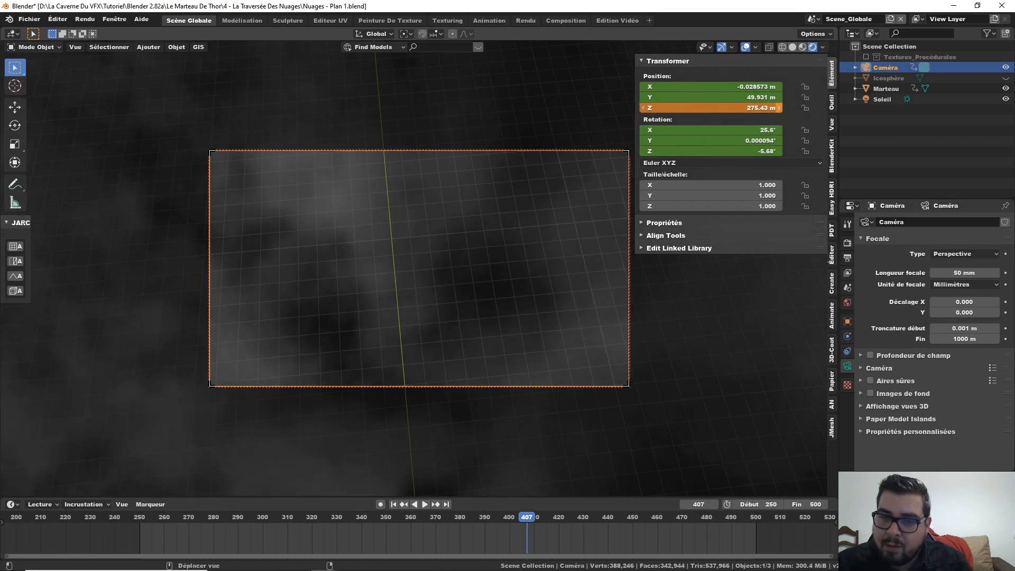
pyautogui.moveTo(742, 108); pyautogui.dragTo(745, 108)
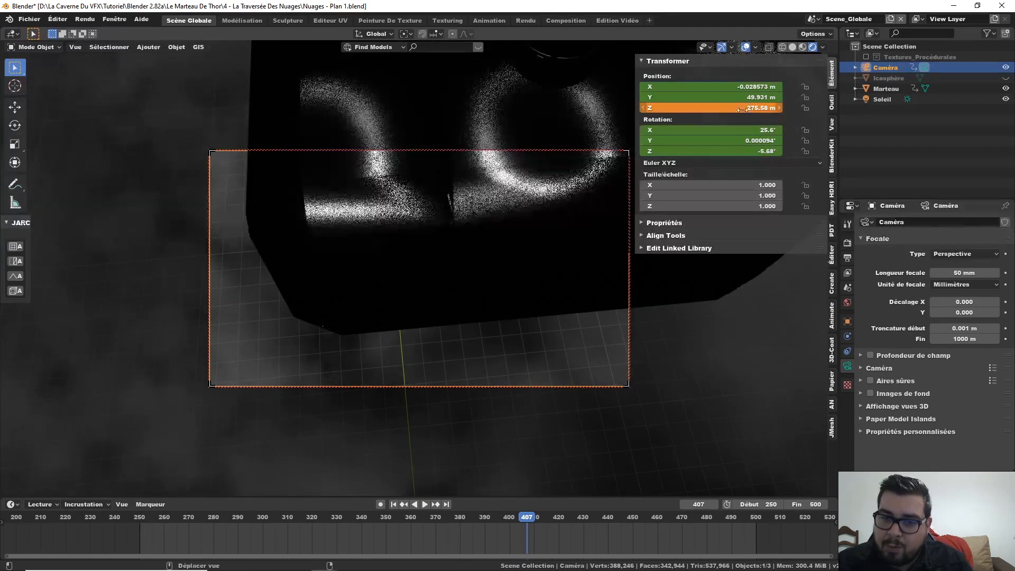
pyautogui.rightClick(740, 108)
pyautogui.click(740, 106)
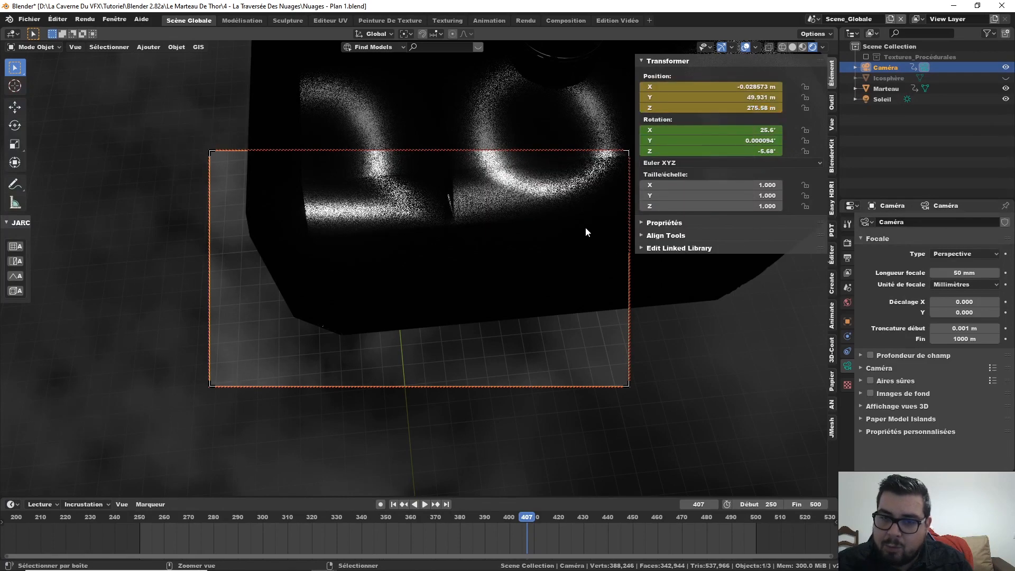
# Rotate the camera about 13° around the X axis at frame 407 and keyframe its rotation
pyautogui.press('r')
pyautogui.press('x')
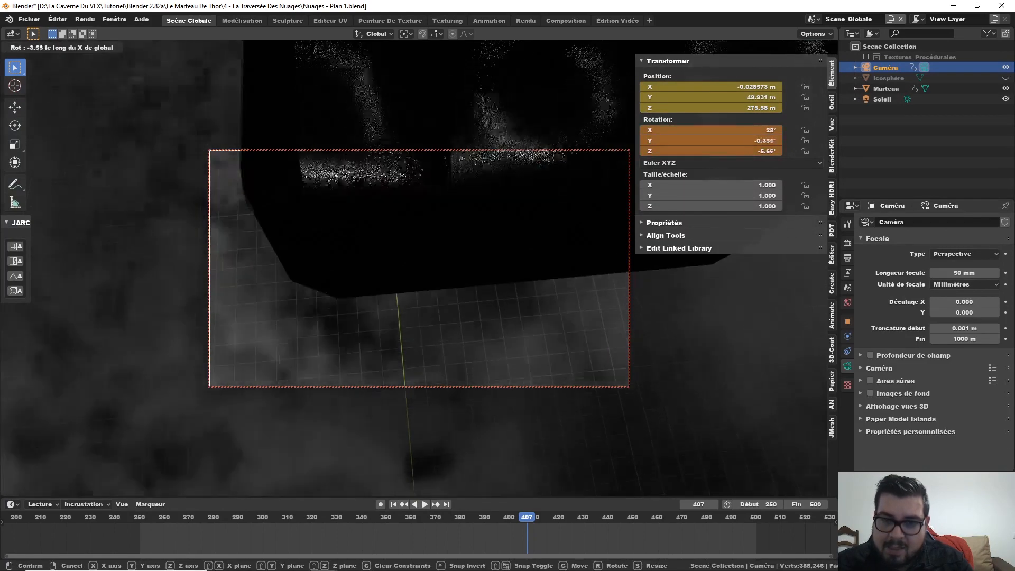
pyautogui.click(586, 256)
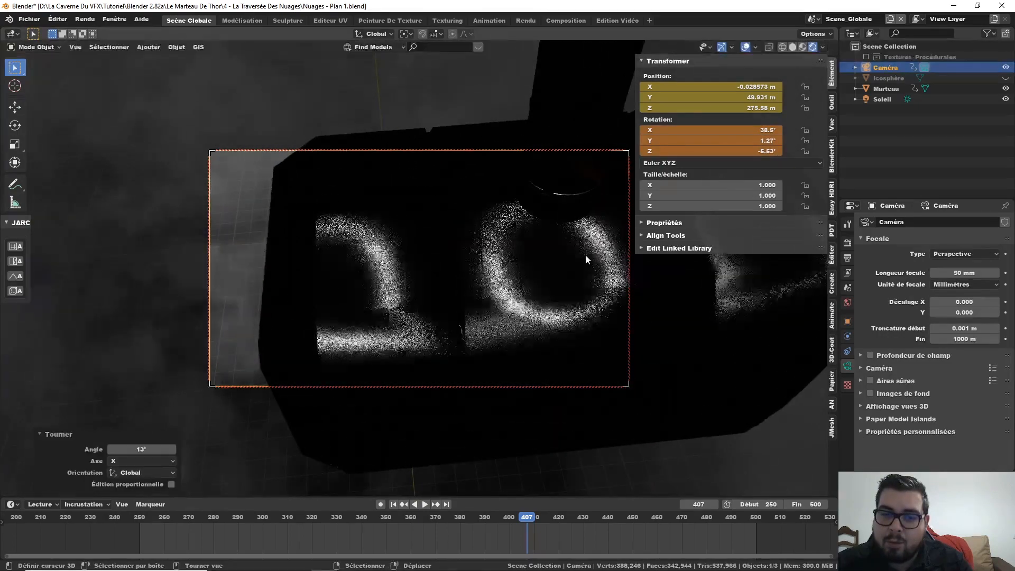
pyautogui.rightClick(727, 107)
pyautogui.rightClick(730, 149)
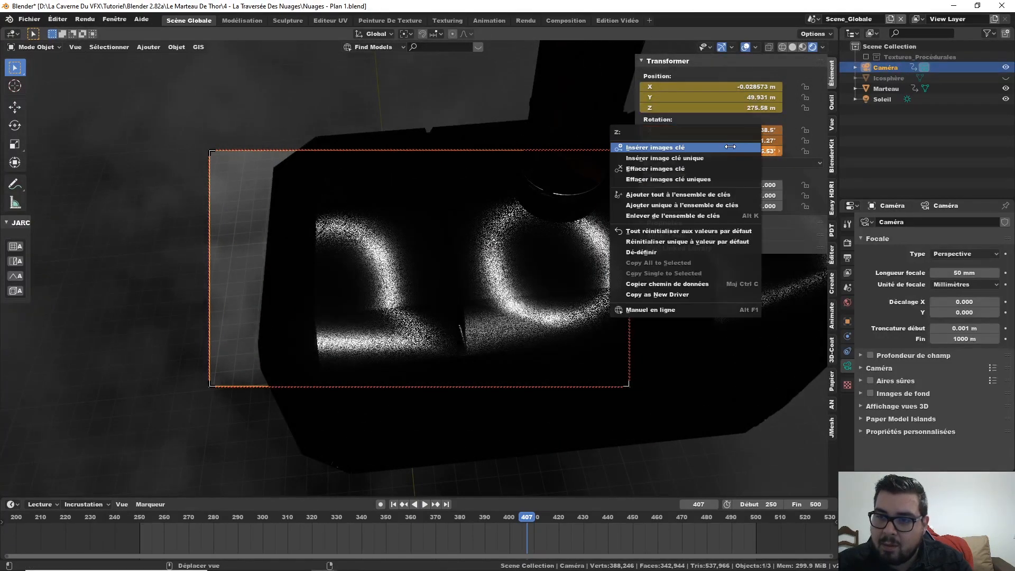
pyautogui.click(730, 146)
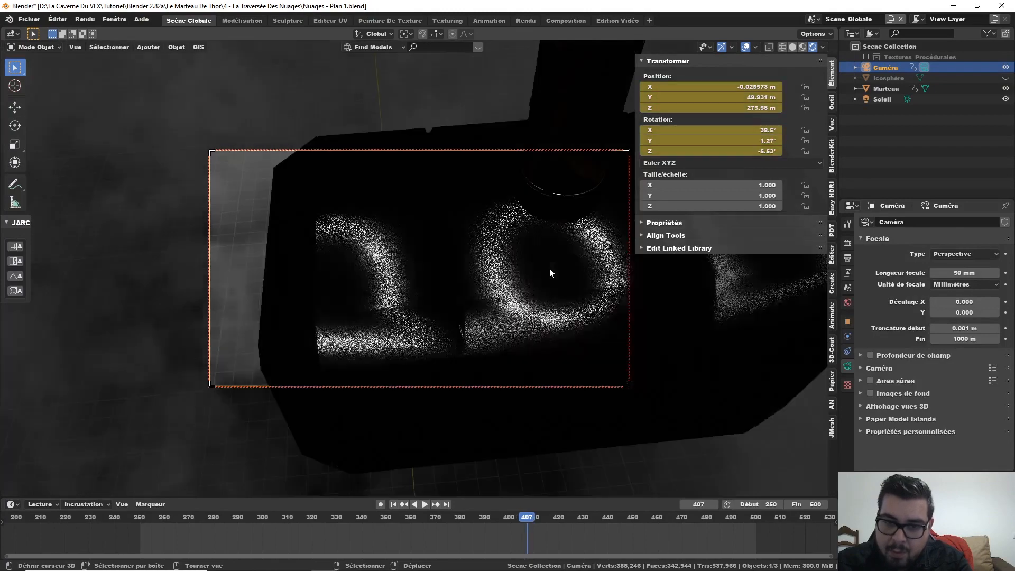
# Adjust the camera's Z position from frame 408 to frame 412, reaching 268.51 m at frame 412, and keyframe its position
pyautogui.press('Right')
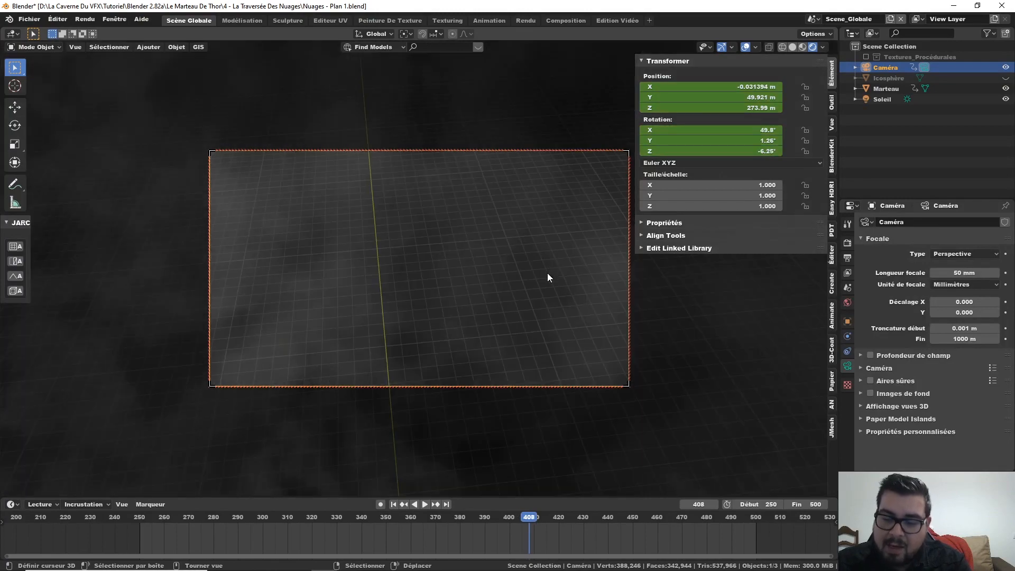
pyautogui.press('Right')
pyautogui.press('Right')
pyautogui.press('Right')
pyautogui.press('Right')
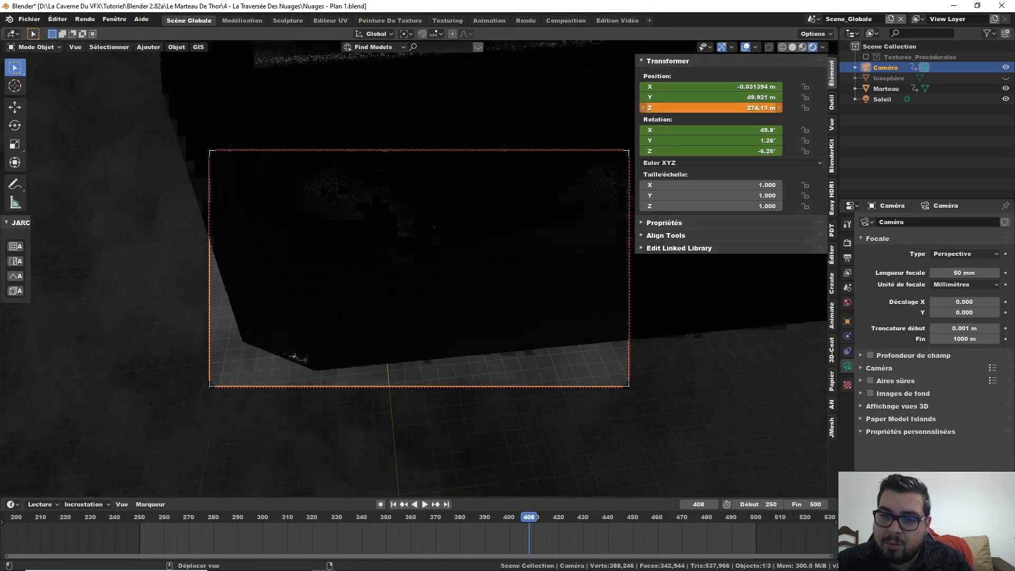
pyautogui.rightClick(730, 108)
pyautogui.click(730, 110)
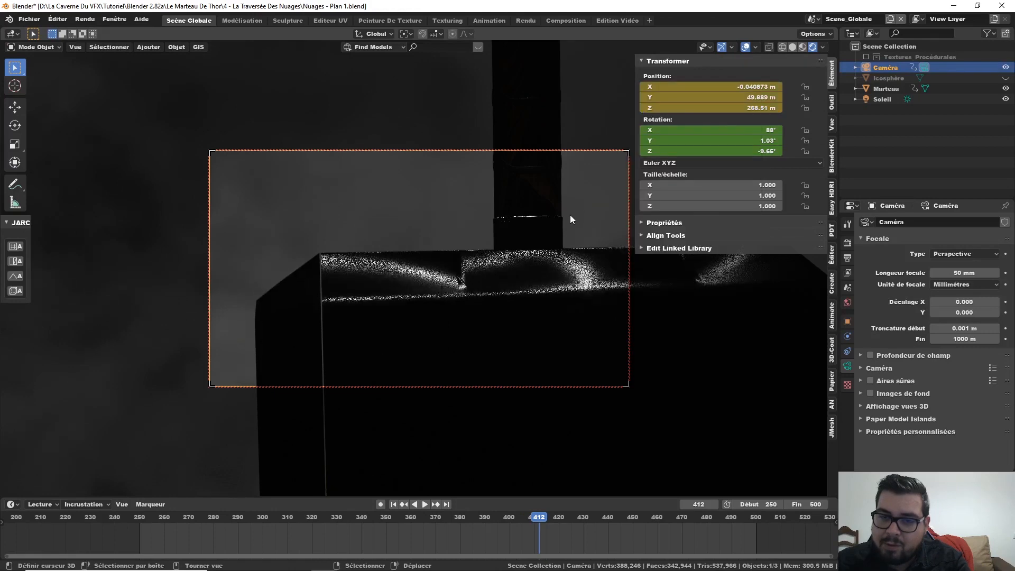
# At frame 413, set the camera's Z position to 267.12 m and keyframe its position
pyautogui.press('Right')
pyautogui.moveTo(729, 108); pyautogui.dragTo(747, 108)
pyautogui.rightClick(747, 109)
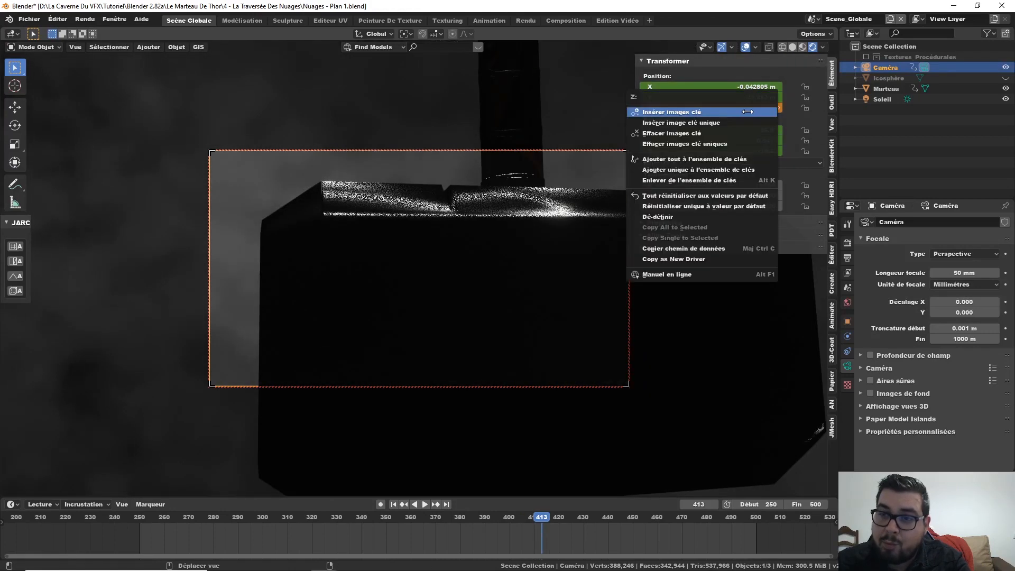
pyautogui.click(747, 109)
# At frame 414, set the camera's Z position to 265.74 m and keyframe its position
pyautogui.press('Right')
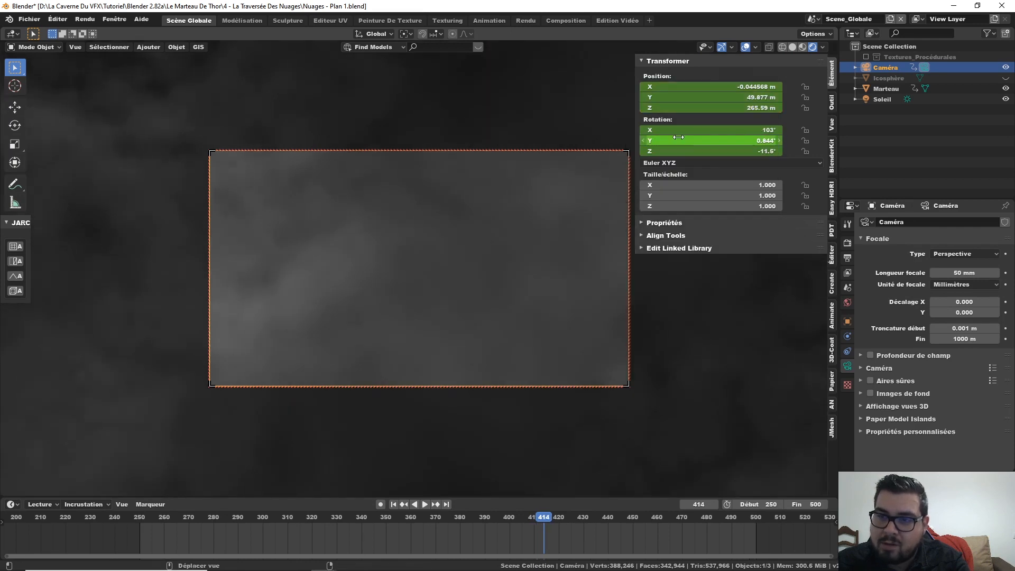
pyautogui.moveTo(715, 108); pyautogui.dragTo(703, 108)
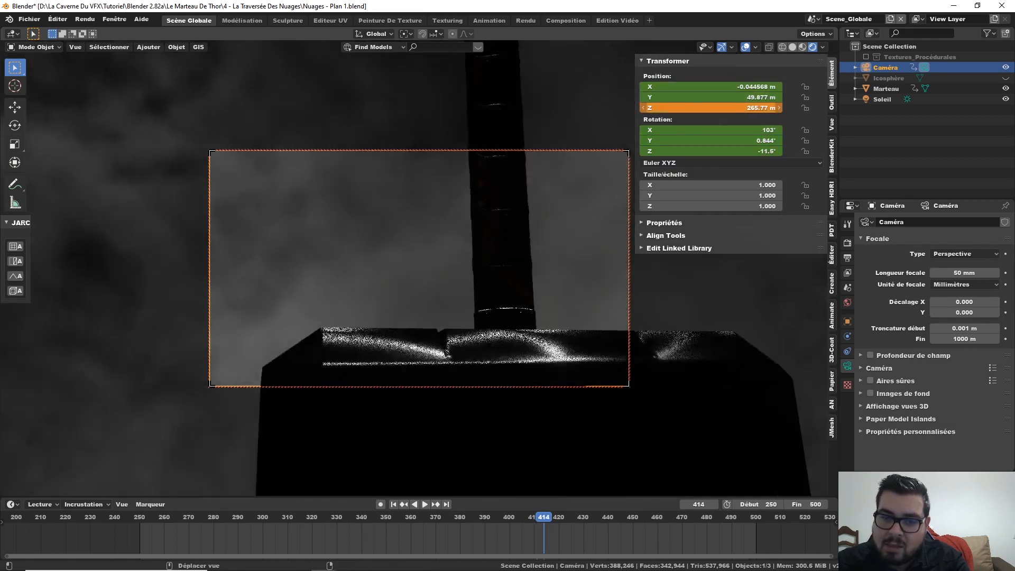
pyautogui.rightClick(720, 108)
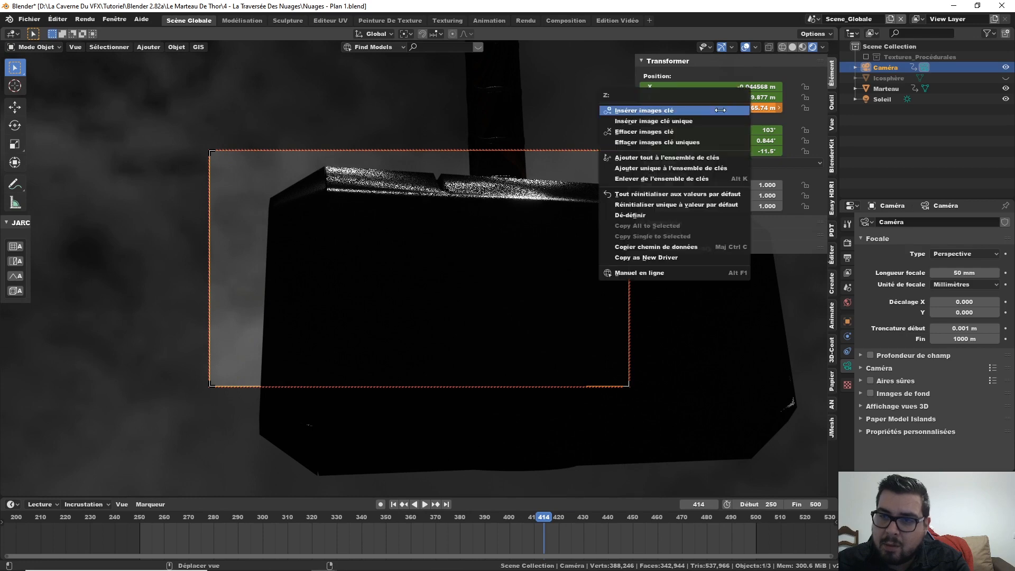
pyautogui.click(720, 109)
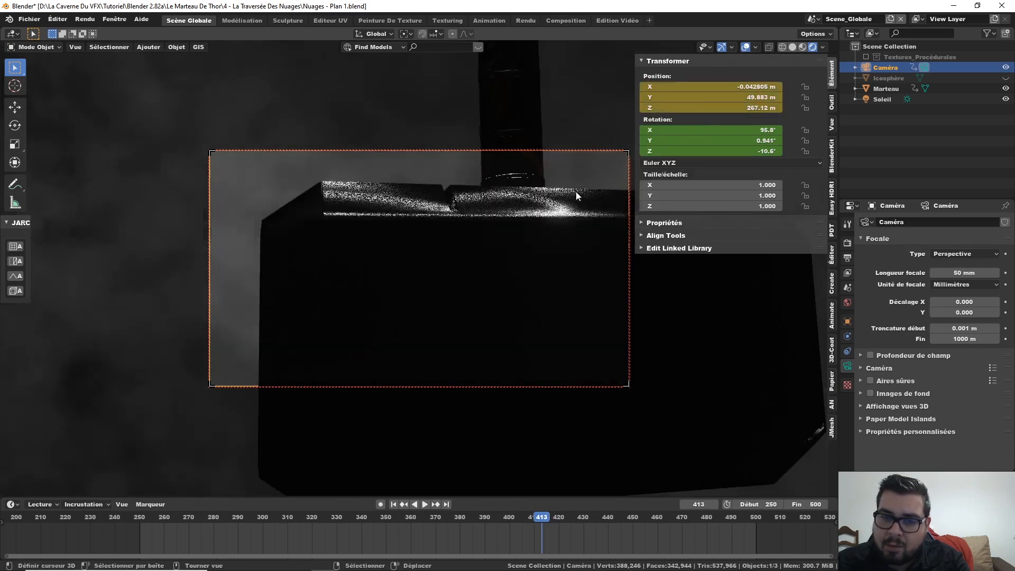
# Adjust the camera's Z position from frame 415 onward so it follows the falling hammer, and keyframe its position
pyautogui.press('Right')
pyautogui.moveTo(711, 109); pyautogui.dragTo(692, 109)
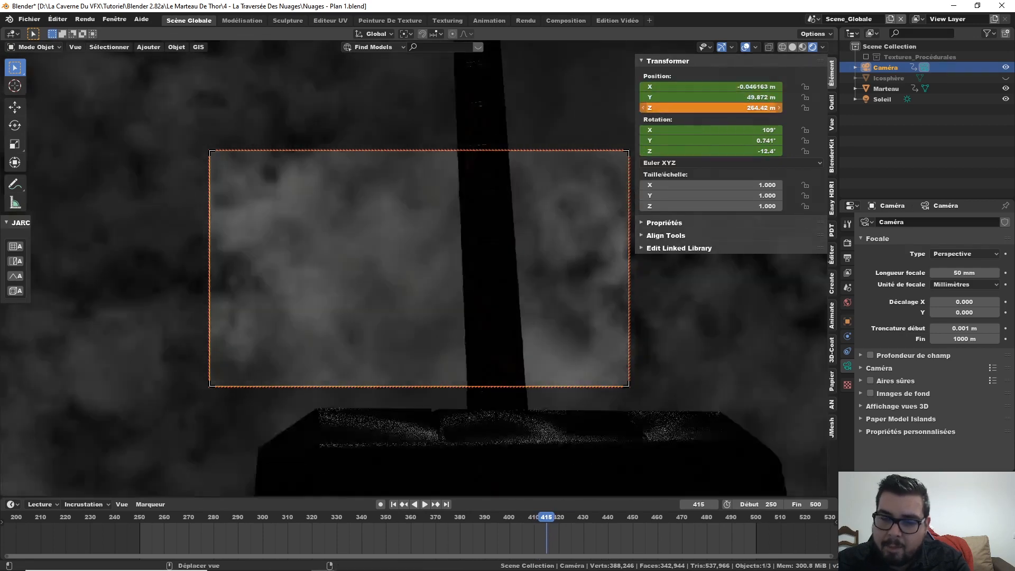
pyautogui.press('Right')
pyautogui.press('Right')
pyautogui.press('Right')
pyautogui.press('Right')
pyautogui.press('Right')
pyautogui.rightClick(703, 108)
pyautogui.click(703, 109)
# Advance to frame 425 and replace the camera's position and rotation keyframes there
pyautogui.press('Right')
pyautogui.press('Right')
pyautogui.press('Right')
pyautogui.press('Right')
pyautogui.press('Right')
pyautogui.rightClick(697, 126)
pyautogui.click(696, 126)
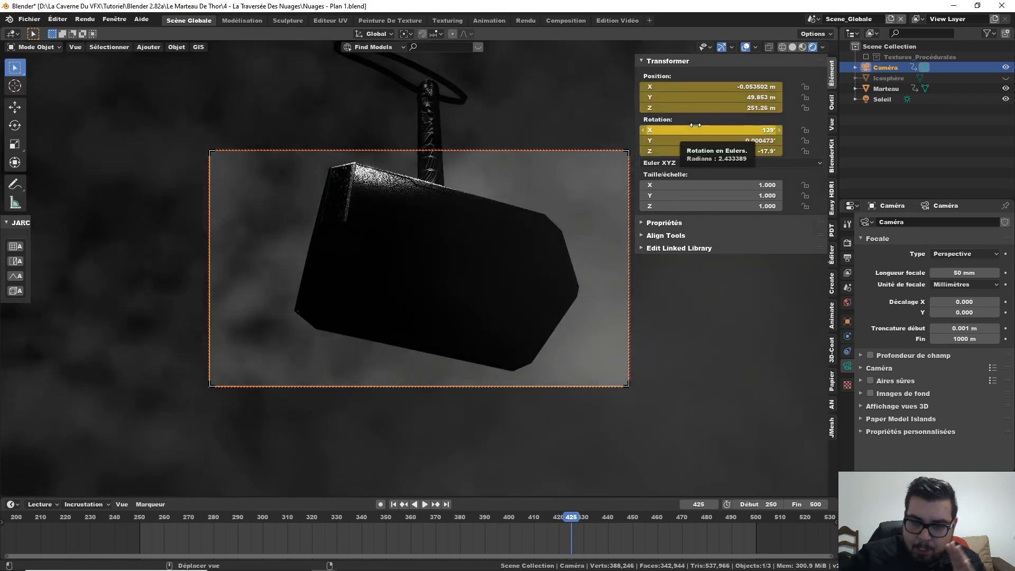
pyautogui.rightClick(719, 98)
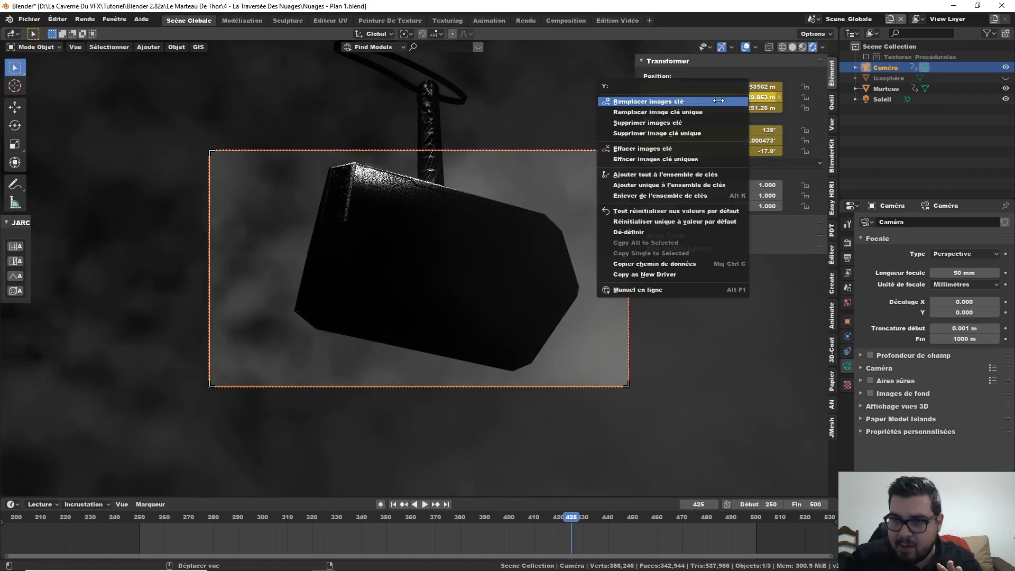
pyautogui.click(715, 100)
pyautogui.rightClick(689, 129)
pyautogui.click(690, 130)
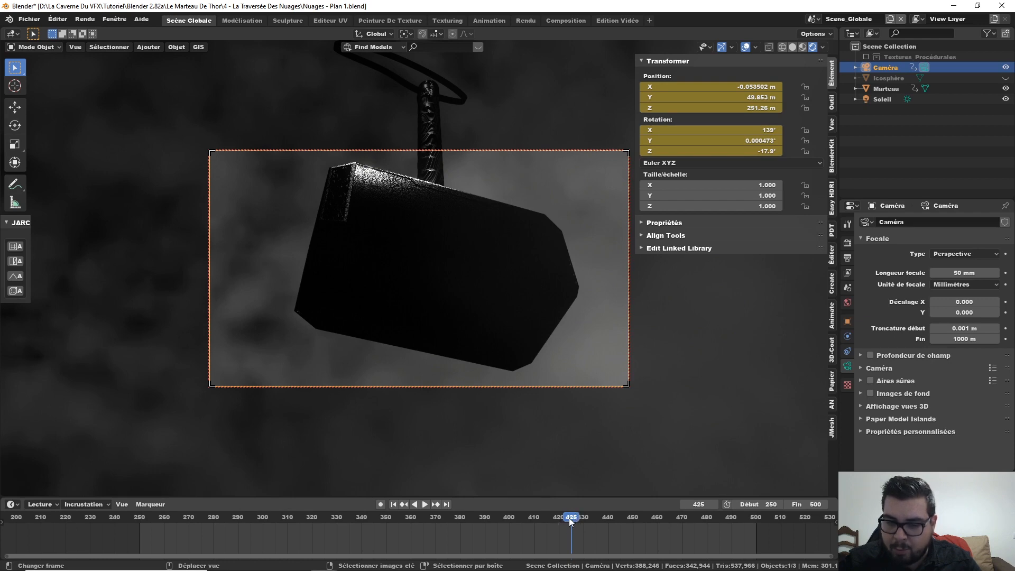
# Go back to frame 400 and advance frame by frame to frame 404, checking how the camera frames the hammer
pyautogui.moveTo(570, 515); pyautogui.dragTo(509, 518)
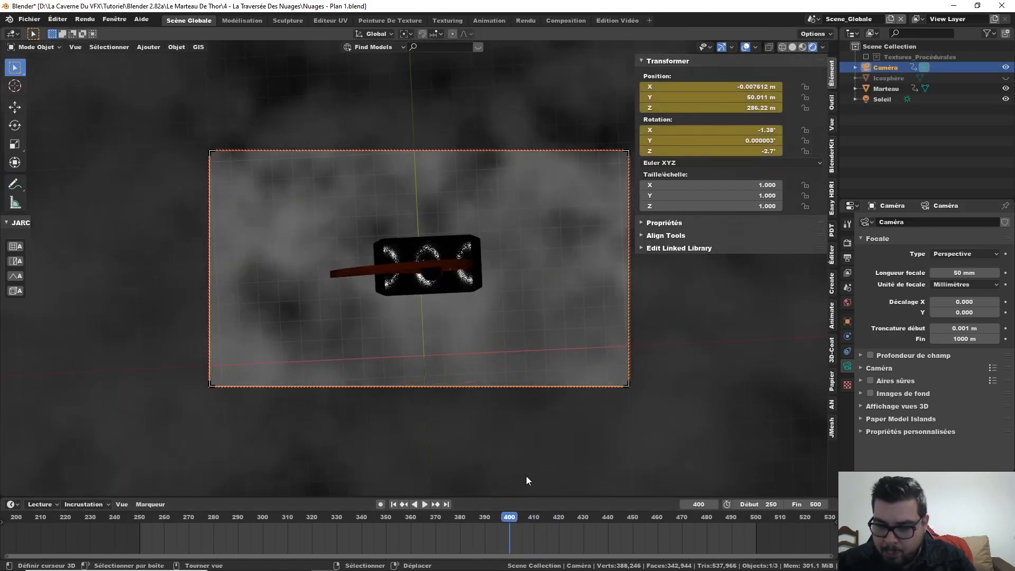
pyautogui.press('Right')
pyautogui.press('Right')
pyautogui.press('Right')
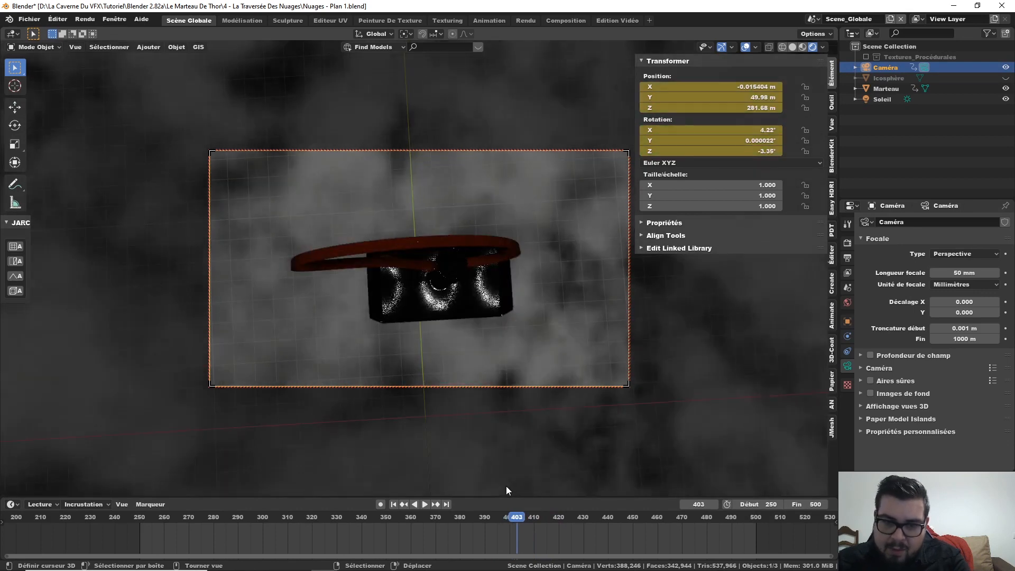
pyautogui.press('Right')
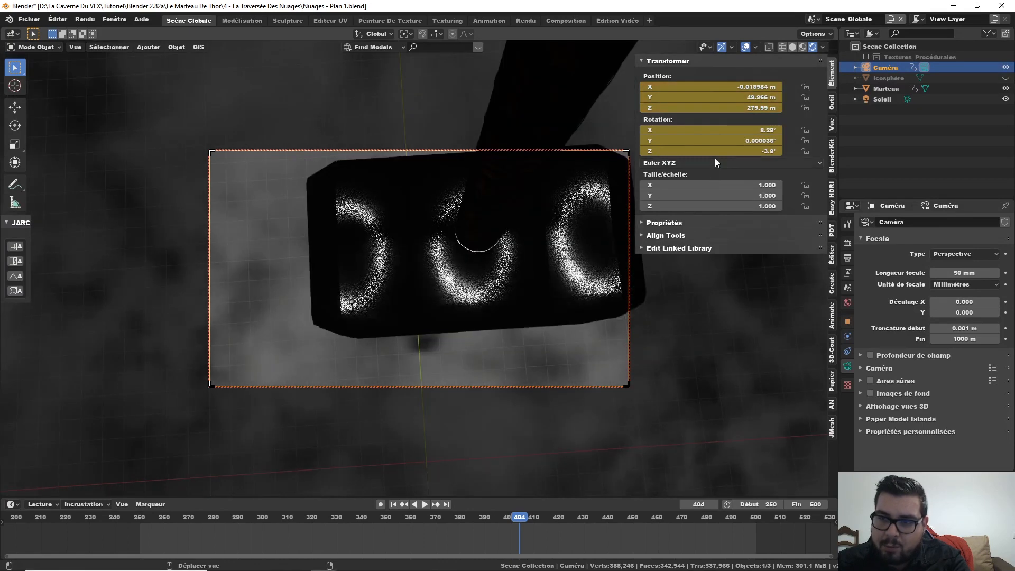
# Try raising the camera's Z position to 280.04 m at frame 404 and compare the framing with frame 403
pyautogui.click(779, 108)
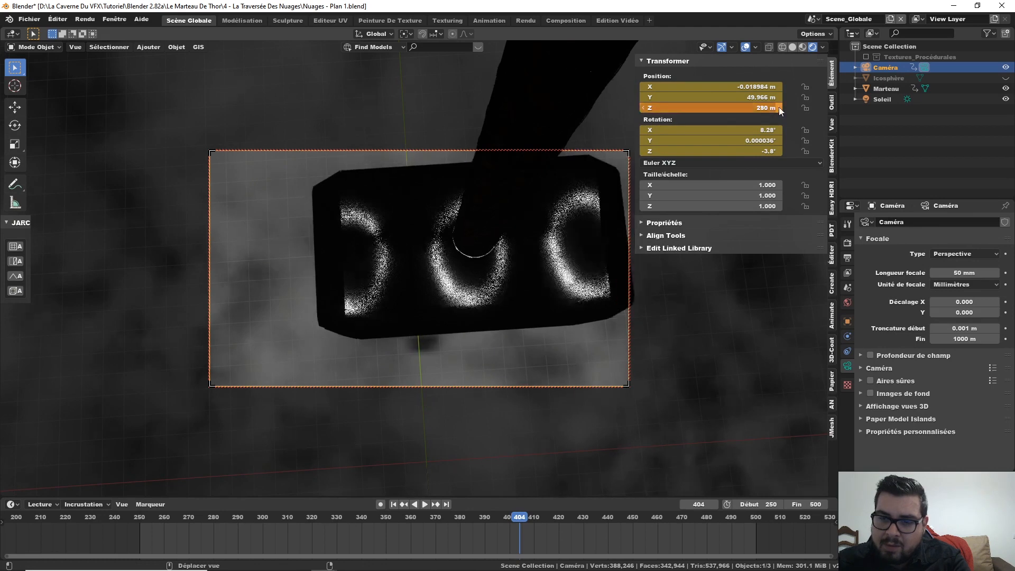
pyautogui.click(779, 107)
pyautogui.click(779, 107)
pyautogui.click(779, 107)
pyautogui.click(779, 107)
pyautogui.click(779, 107)
pyautogui.click(778, 107)
pyautogui.click(779, 107)
pyautogui.click(778, 108)
pyautogui.click(778, 107)
pyautogui.click(779, 107)
pyautogui.click(779, 107)
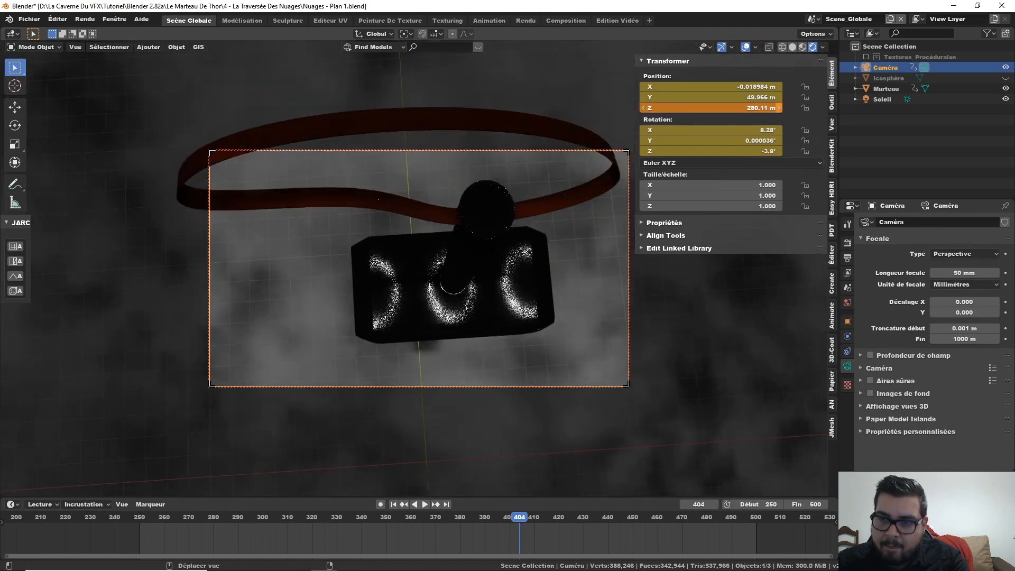
pyautogui.click(779, 108)
pyautogui.click(779, 107)
pyautogui.click(779, 107)
pyautogui.click(645, 107)
pyautogui.click(644, 108)
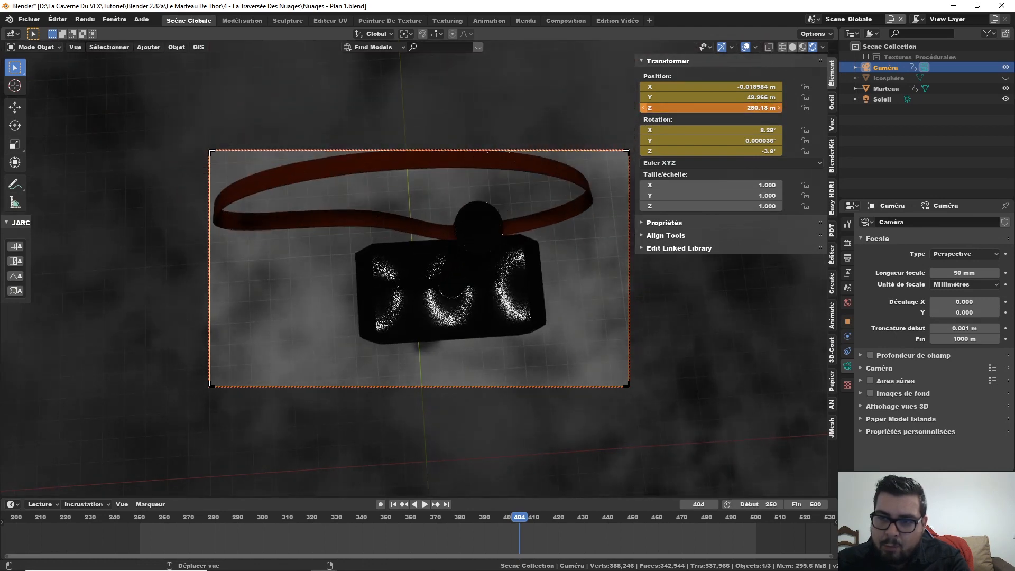
pyautogui.click(645, 108)
pyautogui.click(645, 108)
pyautogui.click(645, 107)
pyautogui.click(644, 107)
pyautogui.click(644, 108)
pyautogui.click(645, 107)
pyautogui.click(645, 107)
pyautogui.click(644, 108)
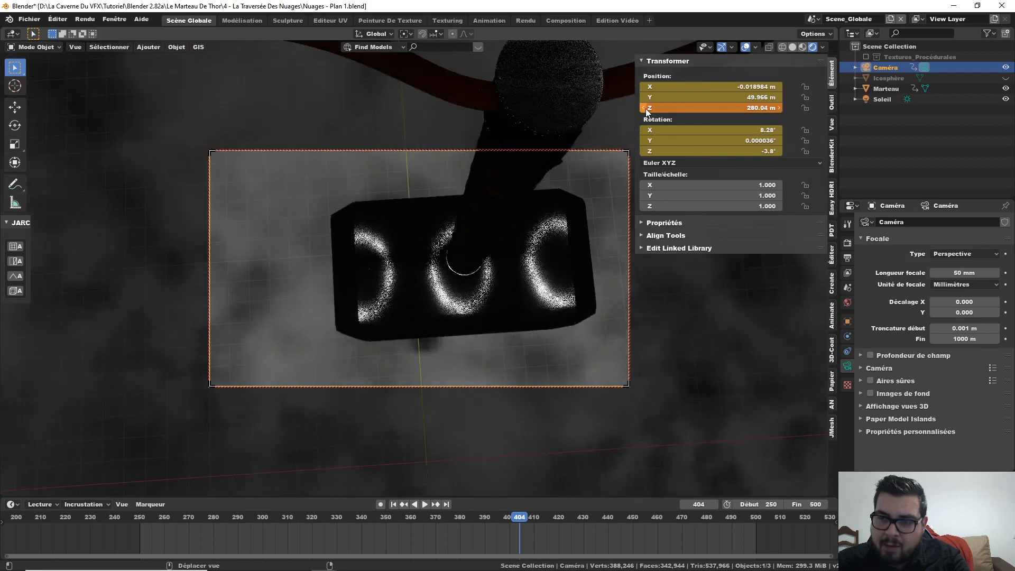
pyautogui.press('Left')
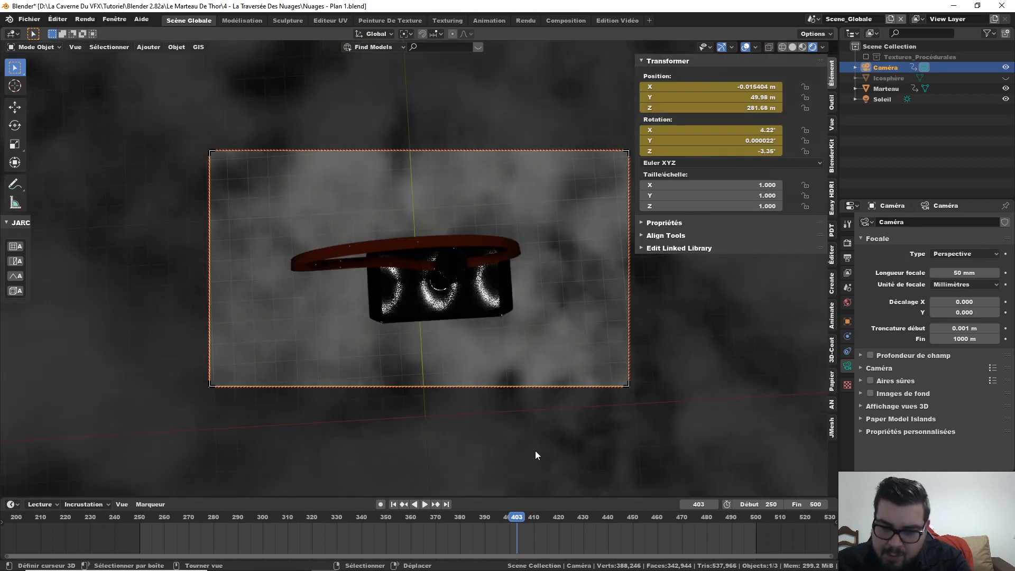
pyautogui.press('Right')
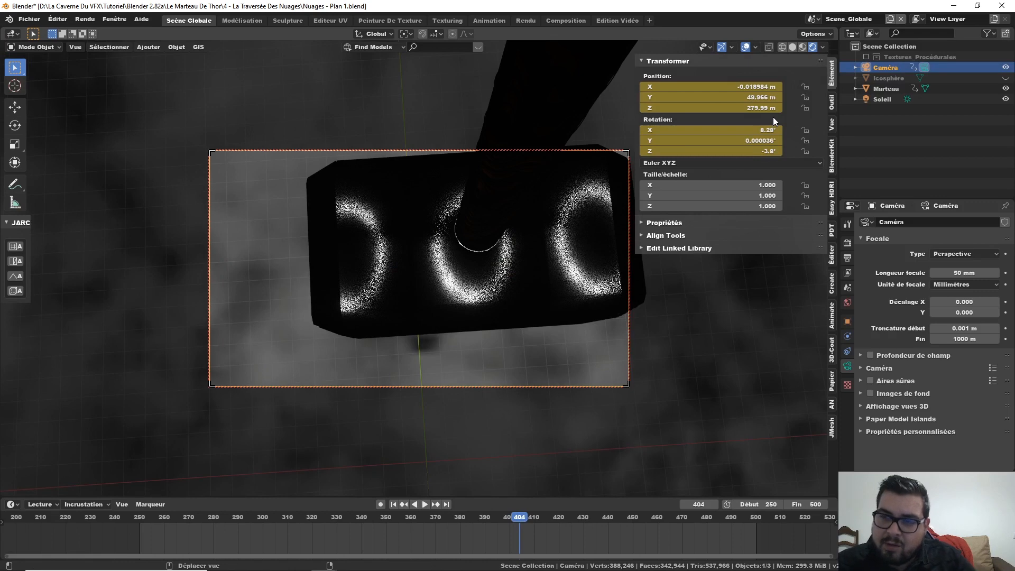
# At frame 404, set the camera's Z position to 280 m and replace its position keyframes
pyautogui.click(751, 107)
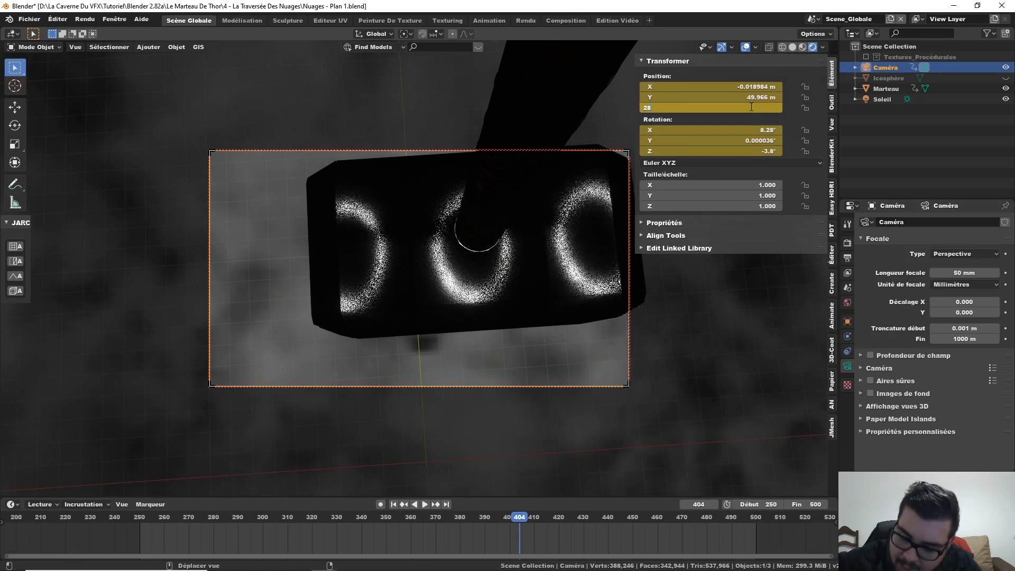
pyautogui.write('280')
pyautogui.press('Return')
pyautogui.rightClick(751, 108)
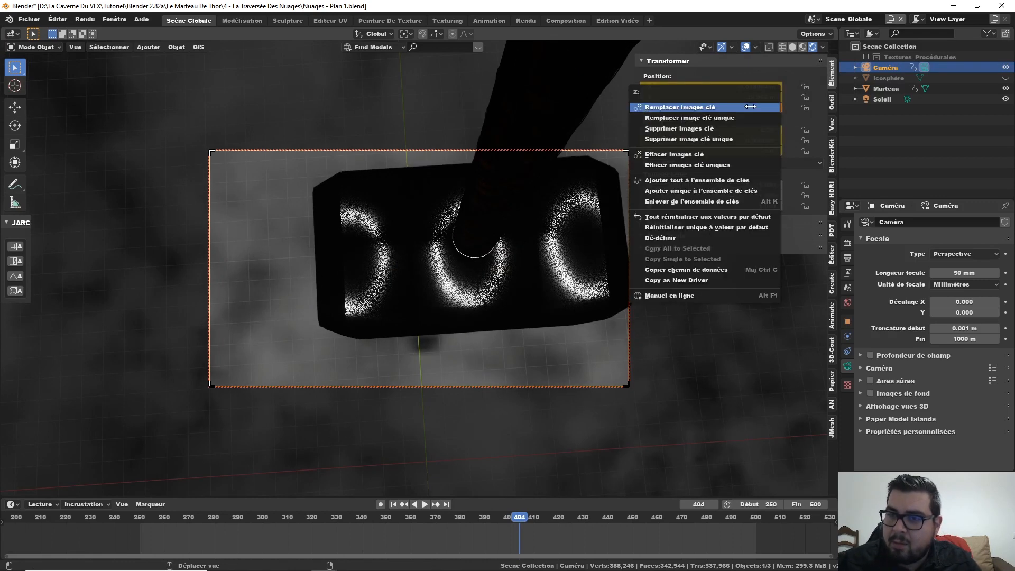
pyautogui.click(750, 107)
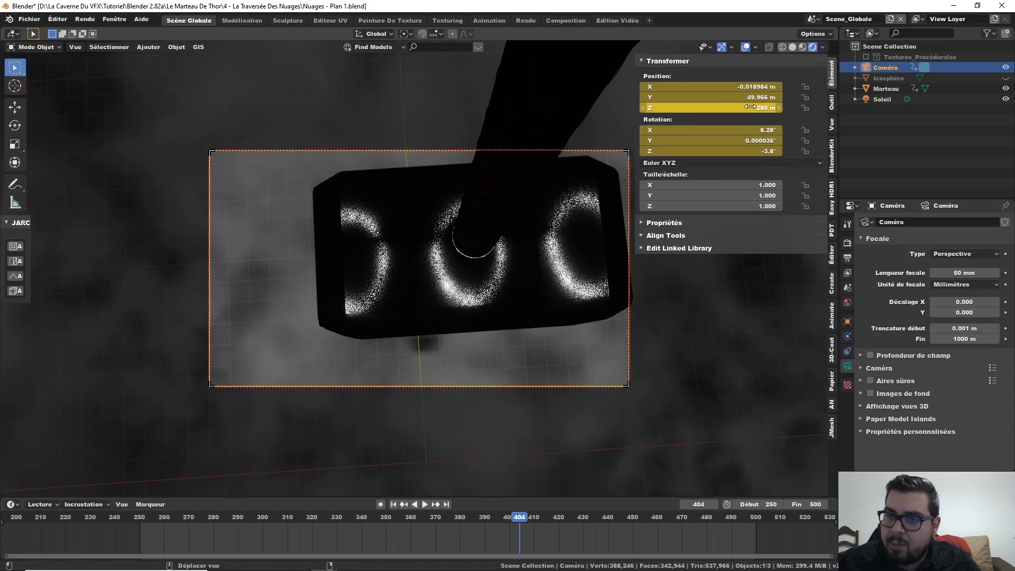
# Raise the camera's Z position at frame 404 to 280.1 m and replace its position keyframes
pyautogui.click(780, 107)
pyautogui.click(780, 107)
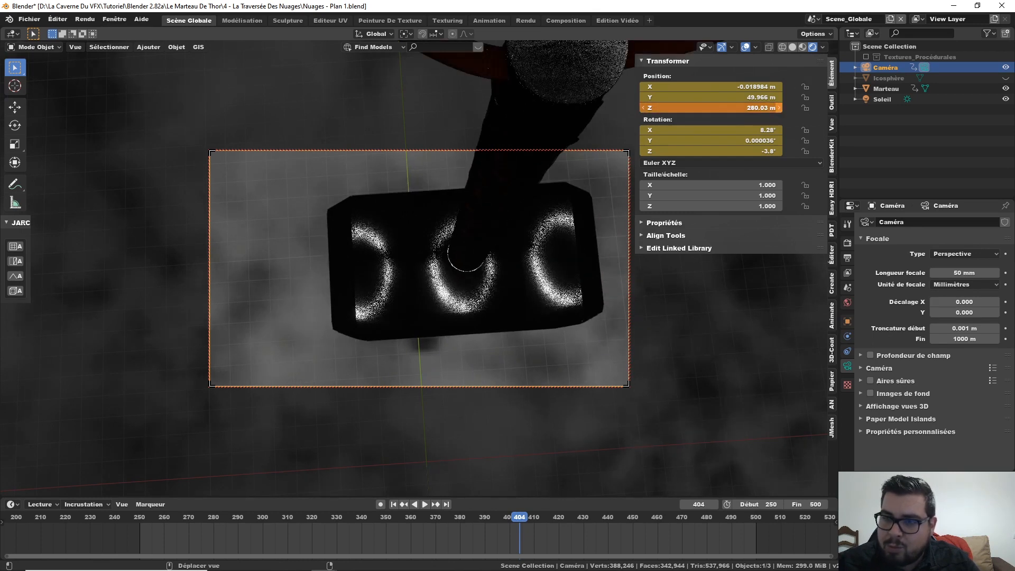
pyautogui.click(780, 108)
pyautogui.click(779, 108)
pyautogui.click(779, 107)
pyautogui.click(779, 108)
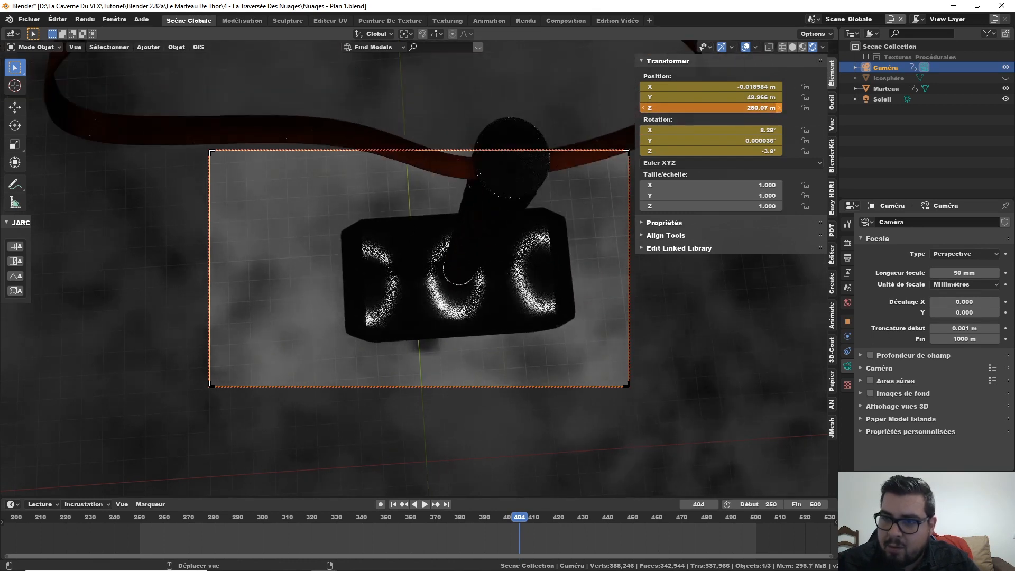
pyautogui.click(779, 107)
pyautogui.click(779, 108)
pyautogui.click(780, 107)
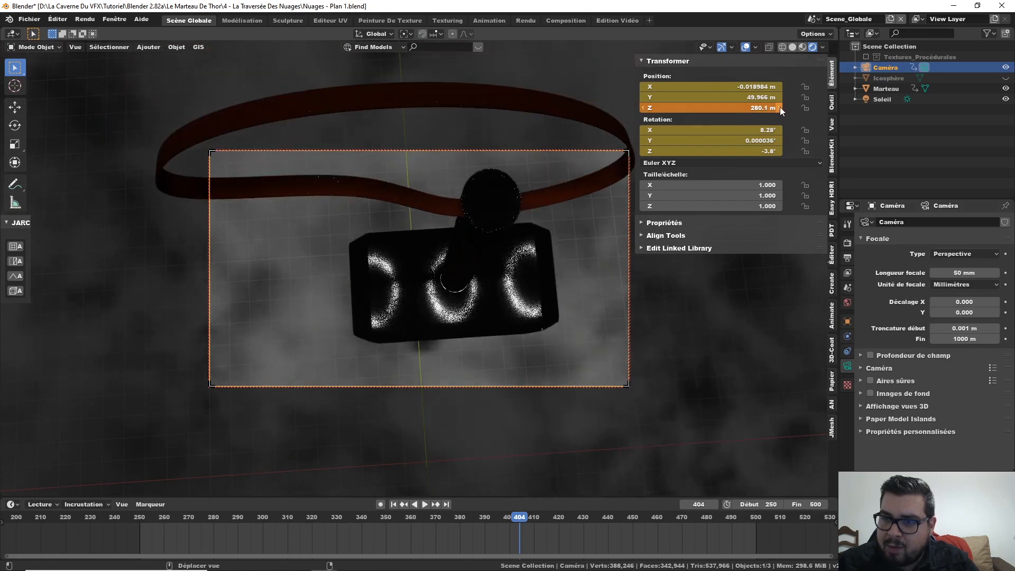
pyautogui.rightClick(754, 108)
pyautogui.click(754, 108)
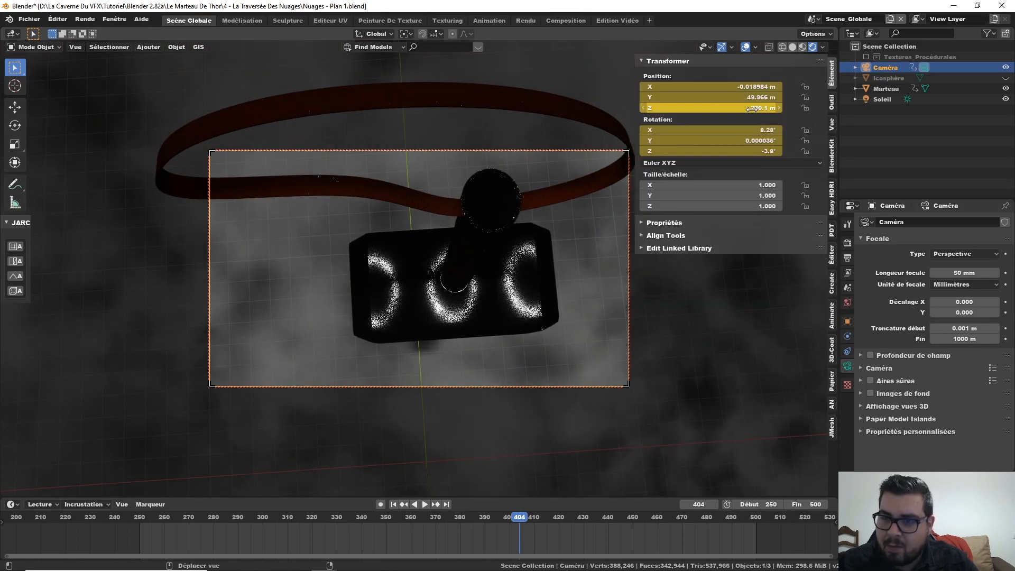
# At frame 405, set the camera's Z position to 278.62 m, replace its position keyframes and check the camera view
pyautogui.press('Right')
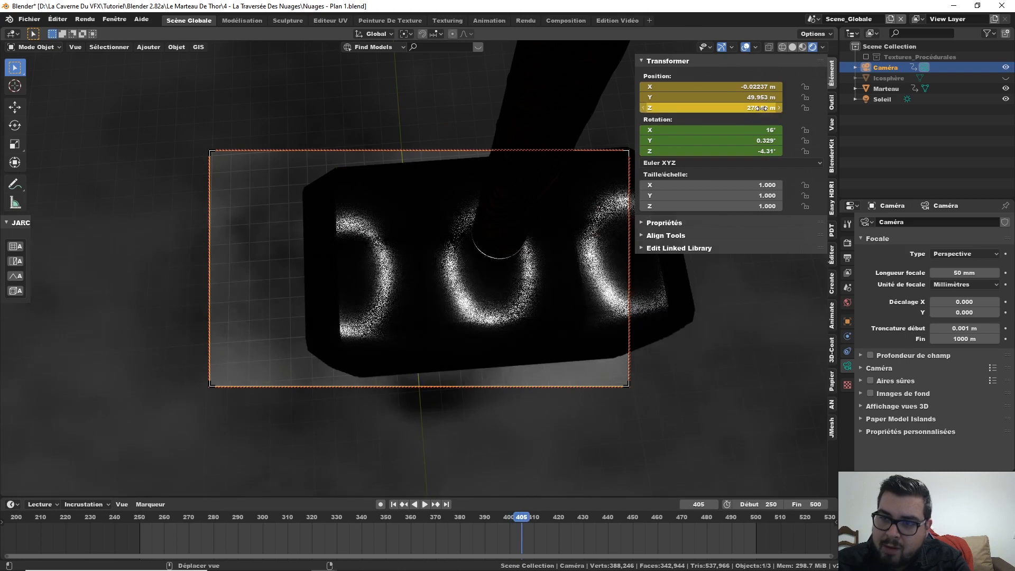
pyautogui.click(717, 105)
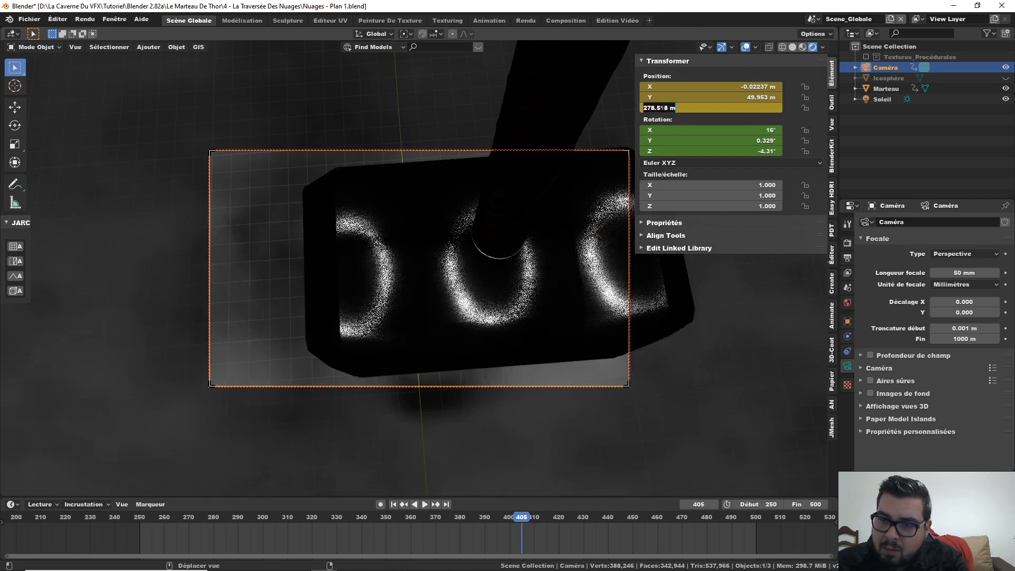
pyautogui.press('Return')
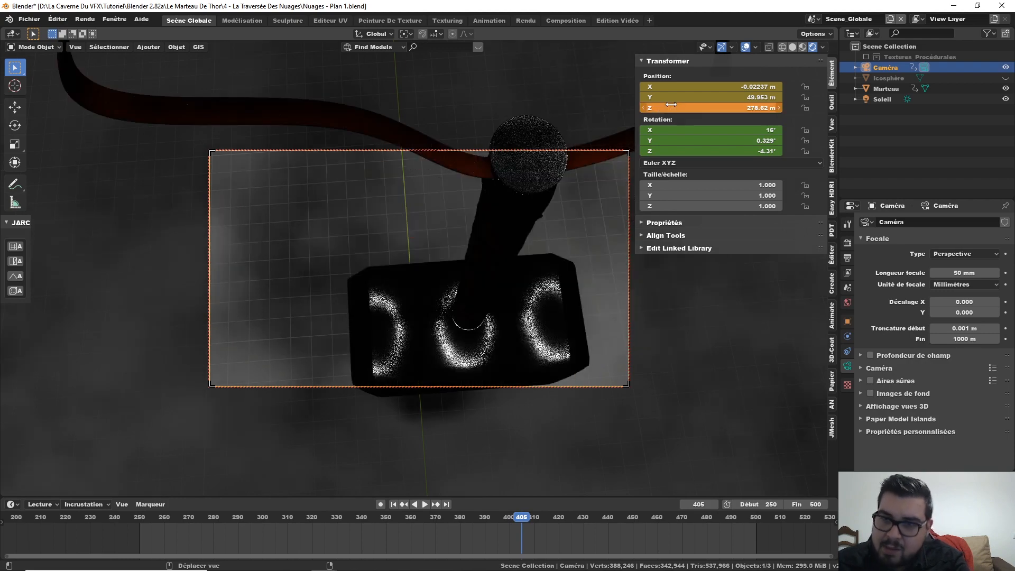
pyautogui.rightClick(671, 106)
pyautogui.click(671, 106)
pyautogui.press('KP_0')
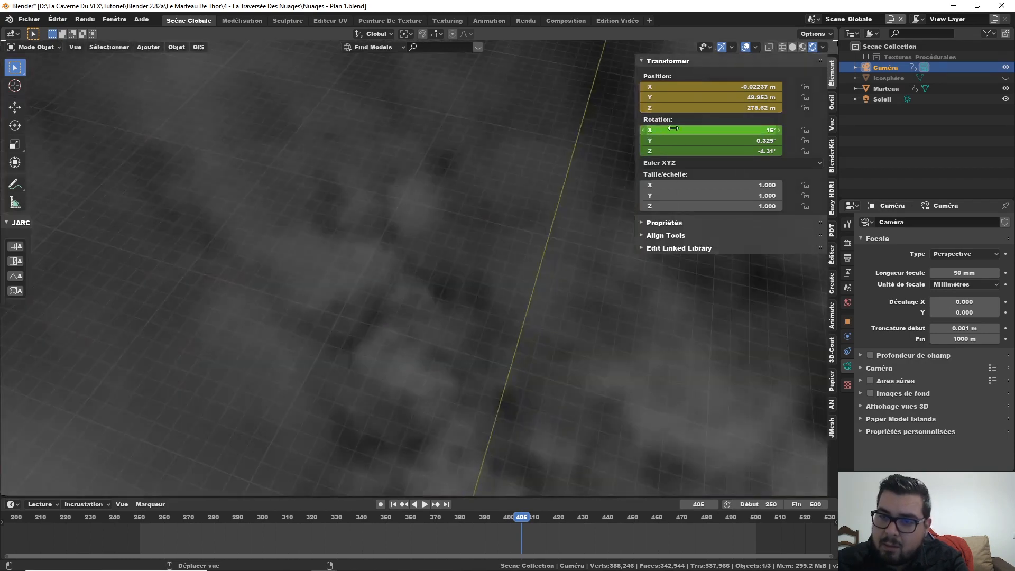
pyautogui.press('KP_0')
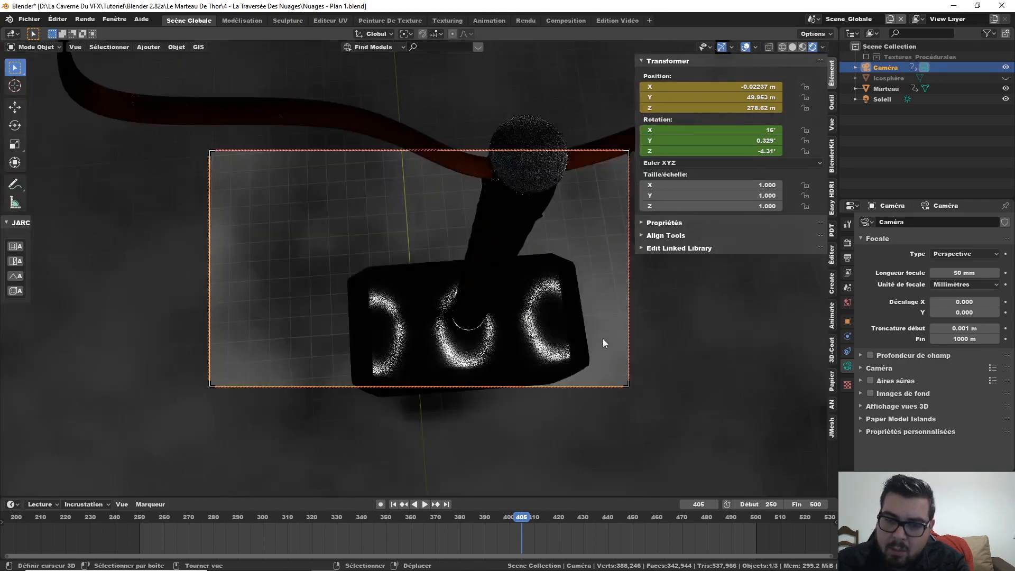
# At frame 406, set the camera's Z position to 277.2 m and compare the framing with the neighbouring frames
pyautogui.press('Right')
pyautogui.click(765, 108)
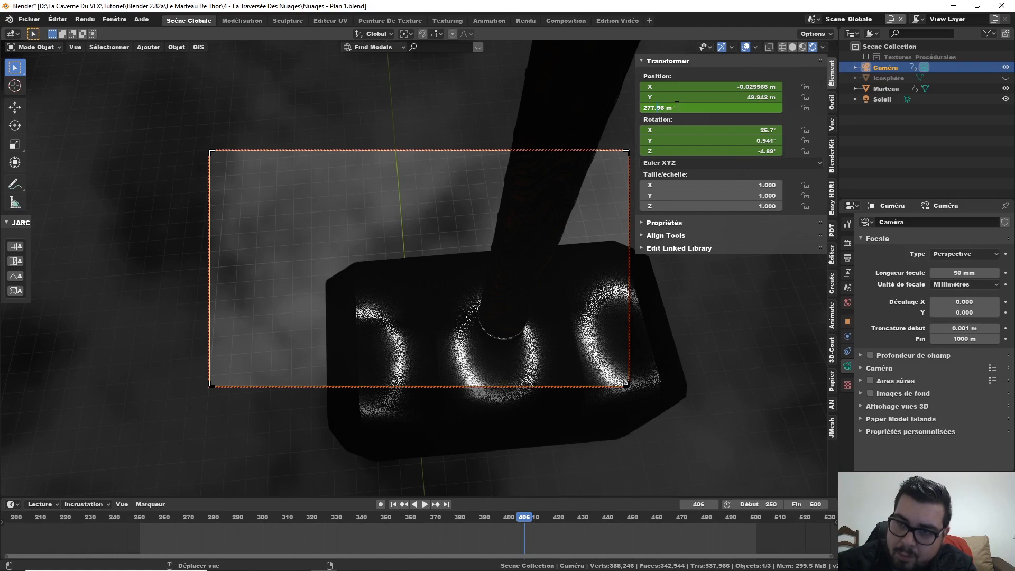
pyautogui.press('Return')
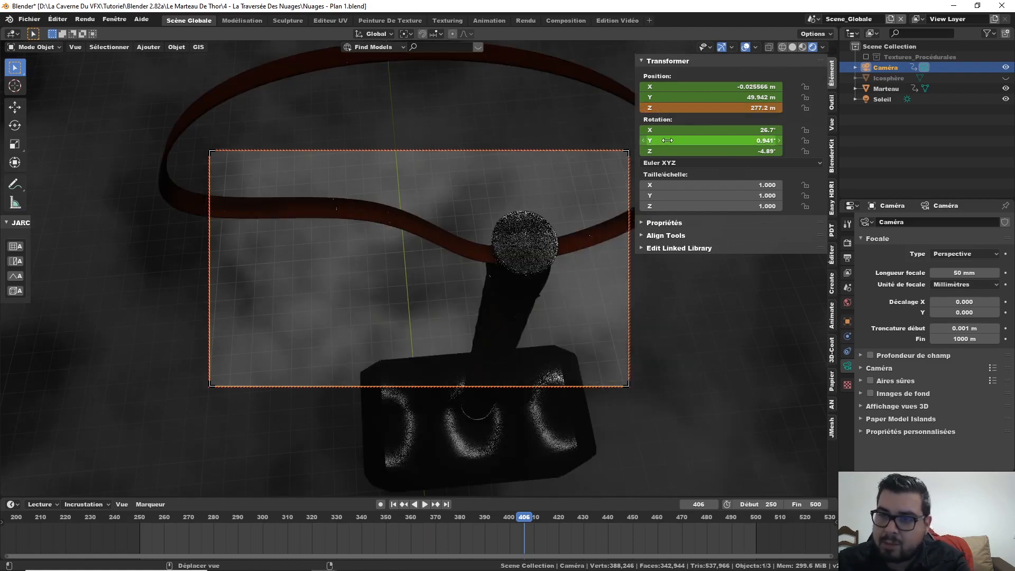
pyautogui.press('Right')
pyautogui.press('Right')
pyautogui.press('Right')
pyautogui.press('Right')
pyautogui.click(778, 108)
pyautogui.press('Left')
pyautogui.press('Left')
pyautogui.press('Left')
pyautogui.press('Left')
pyautogui.press('Left')
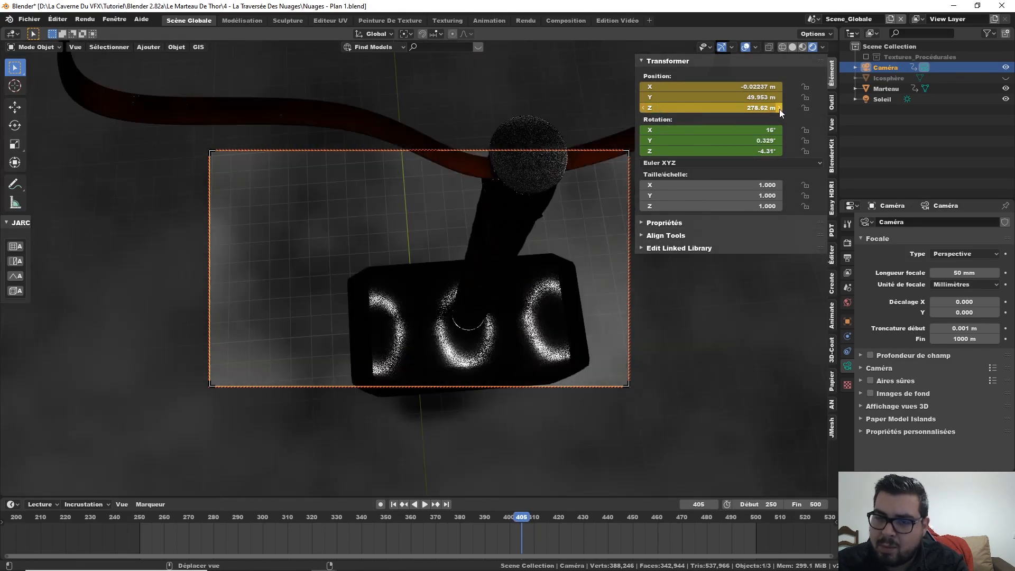
# Step through the frames between 405 and 424, nudging the camera's Z position where the hammer leaves the frame
pyautogui.press('Right')
pyautogui.press('Right')
pyautogui.press('Right')
pyautogui.press('Right')
pyautogui.press('Right')
pyautogui.press('Right')
pyautogui.press('Right')
pyautogui.press('Right')
pyautogui.press('Right')
pyautogui.press('Right')
pyautogui.press('Right')
pyautogui.press('Right')
pyautogui.click(777, 109)
pyautogui.press('Left')
pyautogui.press('Left')
pyautogui.press('Left')
pyautogui.press('Left')
pyautogui.press('Left')
pyautogui.press('Left')
pyautogui.press('Left')
pyautogui.press('Left')
pyautogui.press('Left')
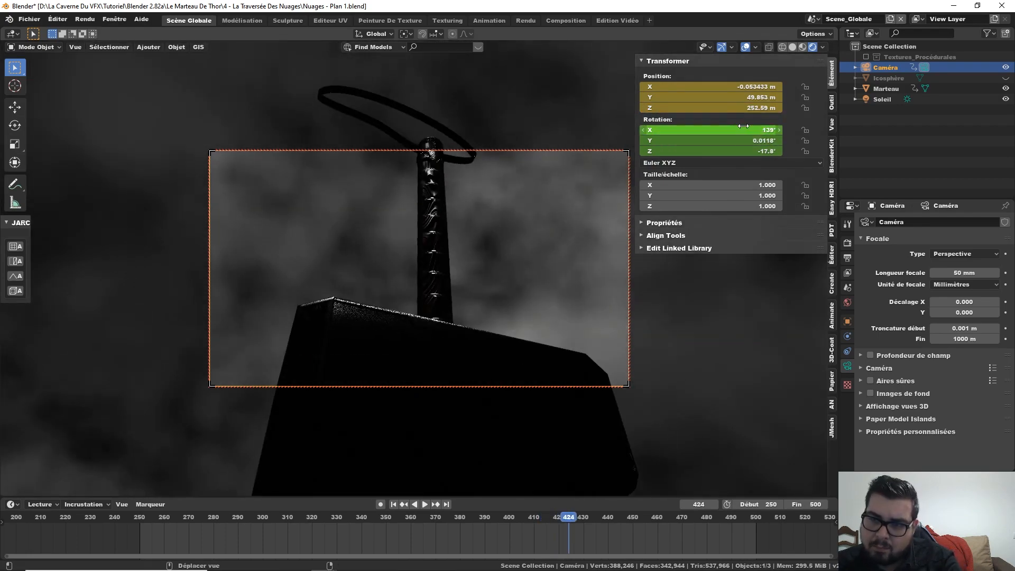
# Refine the camera's Z position keyframes frame by frame up to frame 413 so the hammer stays framed
pyautogui.press('Right')
pyautogui.press('Right')
pyautogui.press('Right')
pyautogui.press('Right')
pyautogui.press('Right')
pyautogui.press('Right')
pyautogui.press('Right')
pyautogui.press('Right')
pyautogui.press('Right')
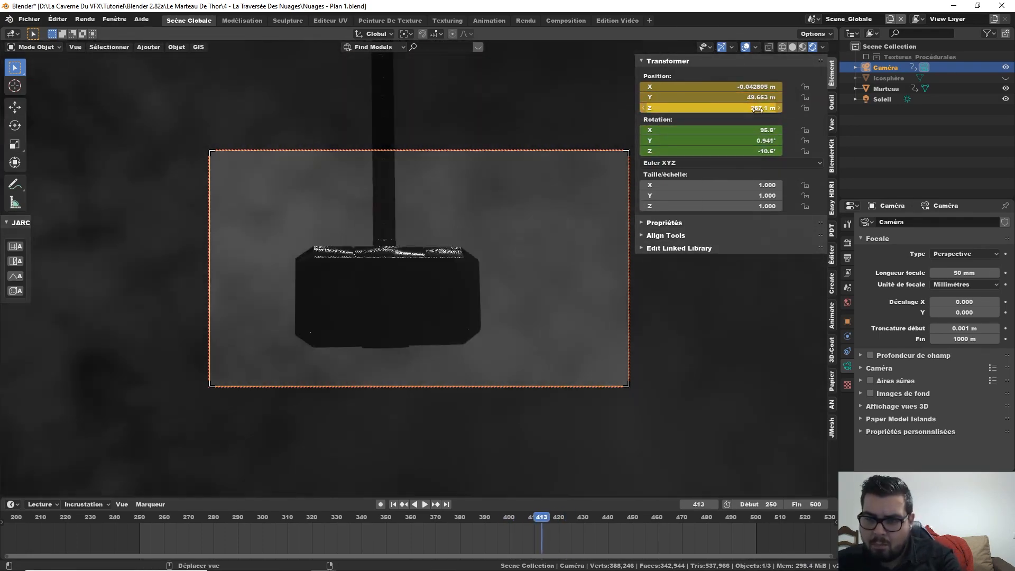
# Continue refining the camera's position keyframes from frame 414 to 424, with Z at 252.51 m on frame 424
pyautogui.press('Right')
pyautogui.press('Right')
pyautogui.press('Right')
pyautogui.press('Right')
pyautogui.press('Right')
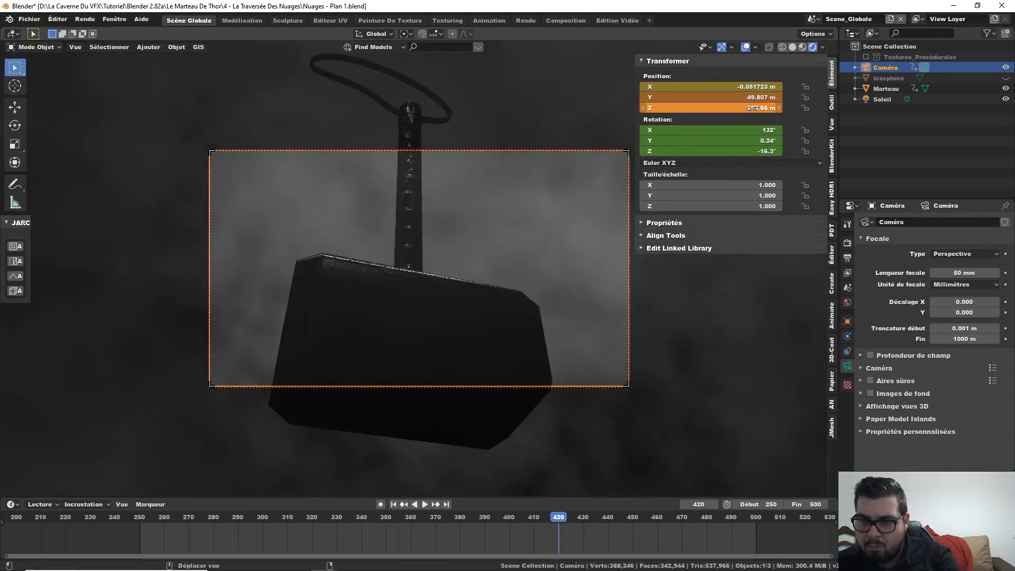
pyautogui.press('Right')
pyautogui.press('Right')
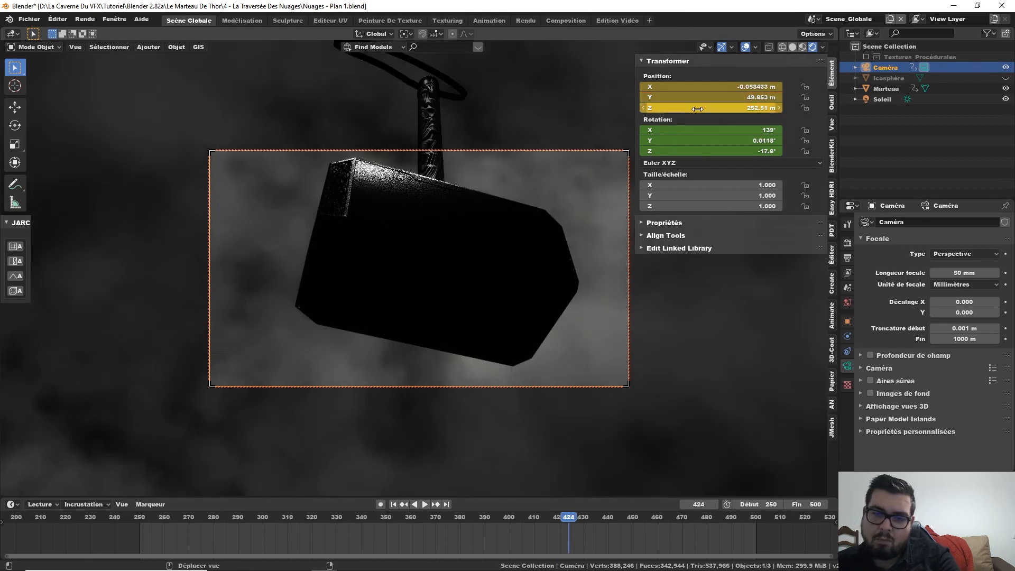
# Play the animation from frame 250 through the hammer's fall to check the camera movement, and stop it past frame 437
pyautogui.press('Right')
pyautogui.press('Right')
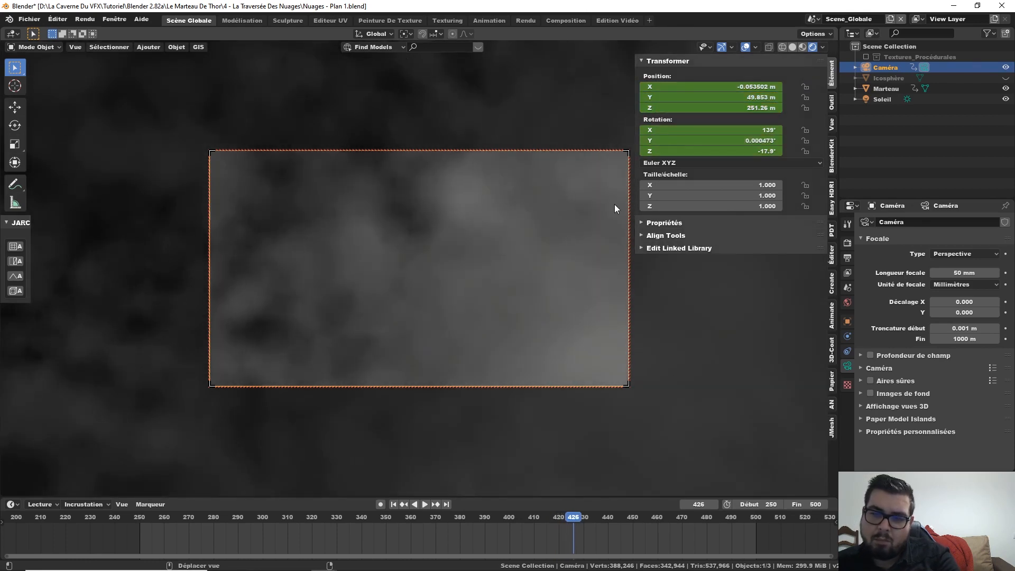
pyautogui.click(393, 504)
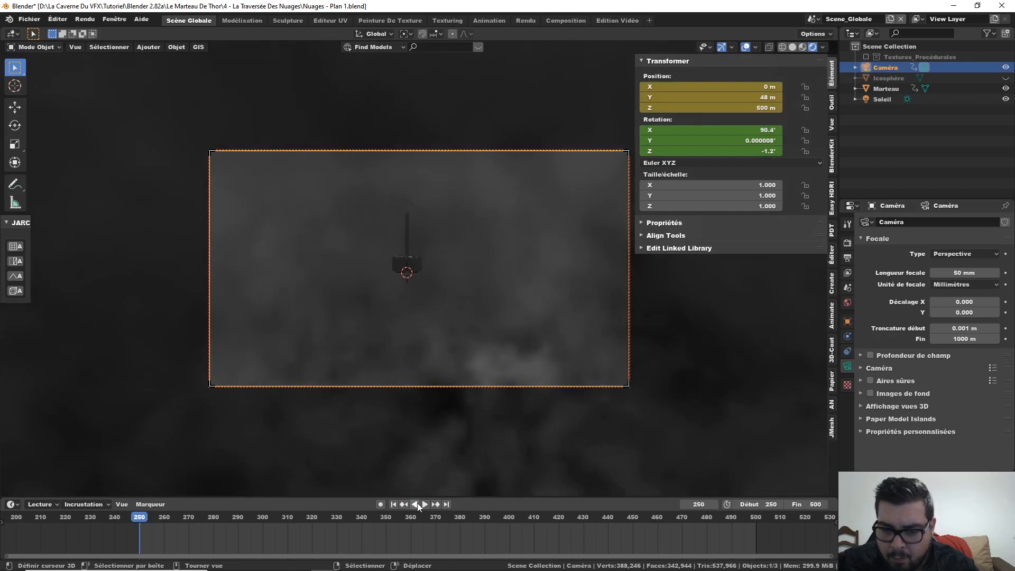
pyautogui.click(424, 504)
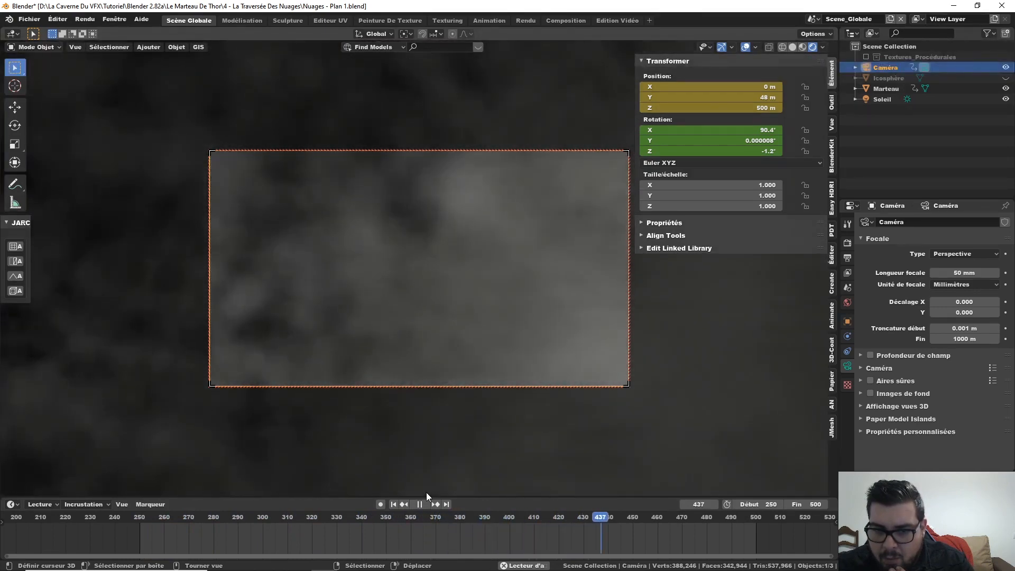
pyautogui.click(419, 504)
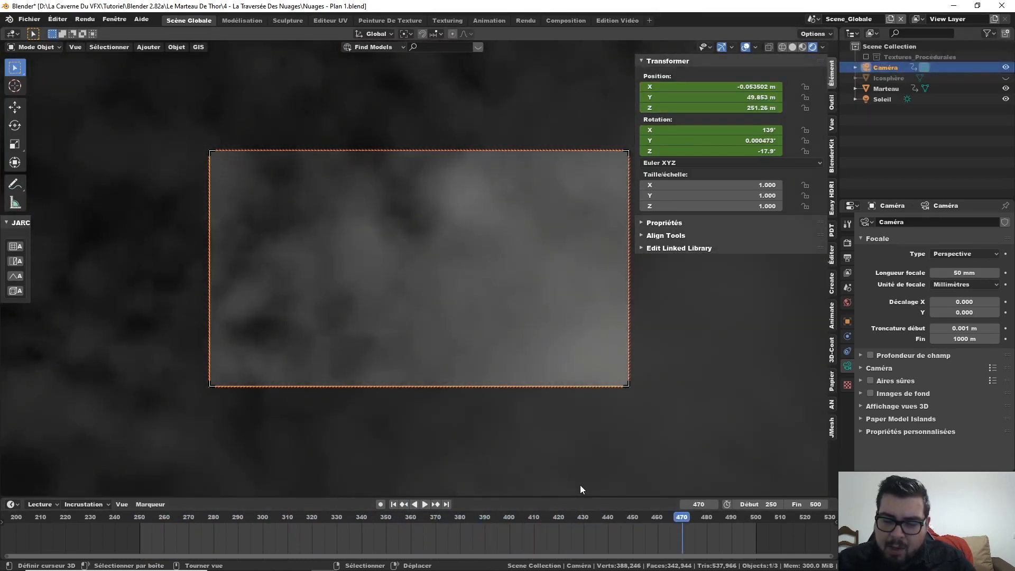
# Return to frame 425 and replace the camera's position and rotation keyframes there
pyautogui.moveTo(672, 521); pyautogui.dragTo(563, 524)
pyautogui.press('Right')
pyautogui.press('Right')
pyautogui.press('Right')
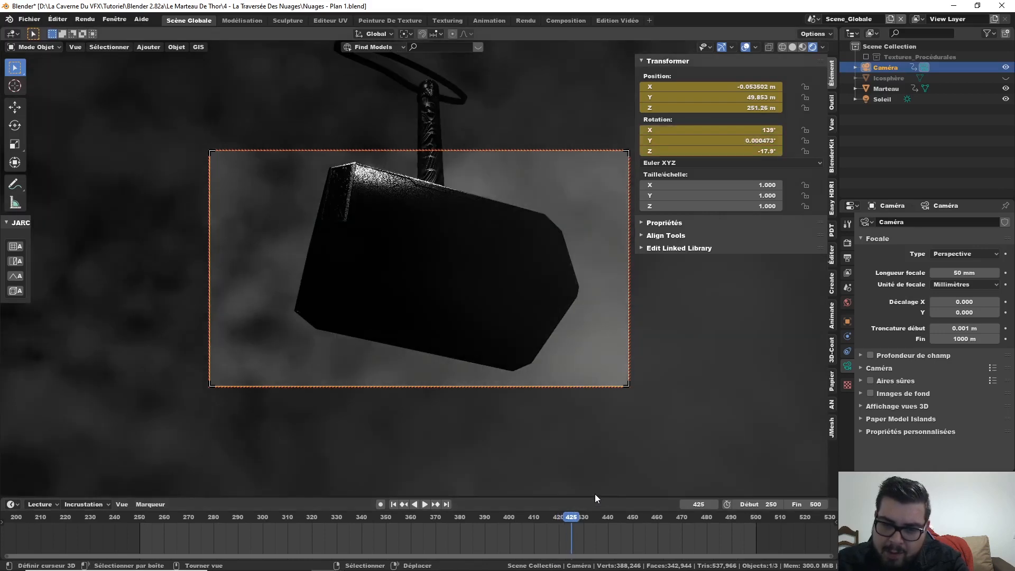
pyautogui.rightClick(725, 104)
pyautogui.click(724, 103)
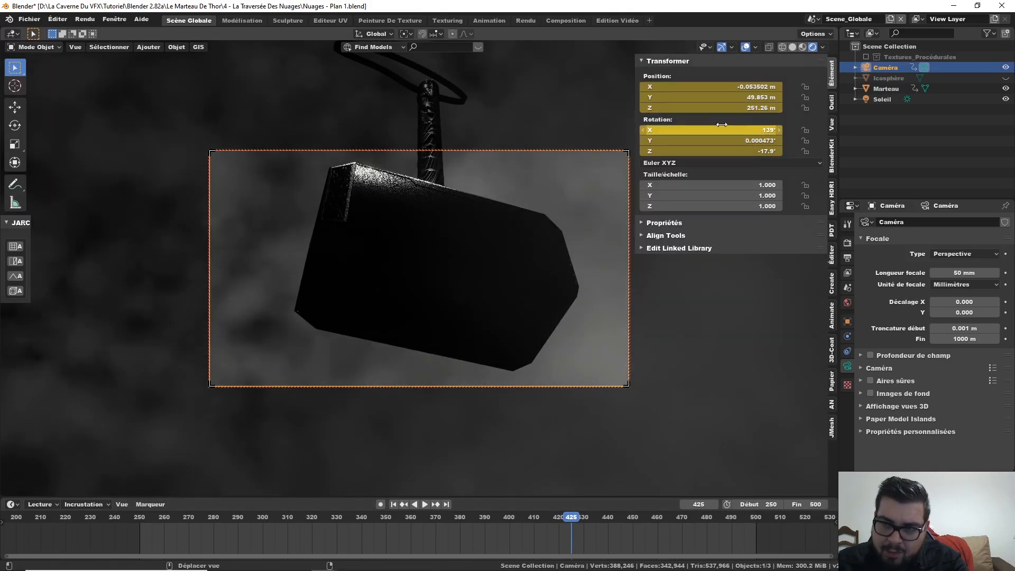
pyautogui.rightClick(724, 126)
pyautogui.click(725, 127)
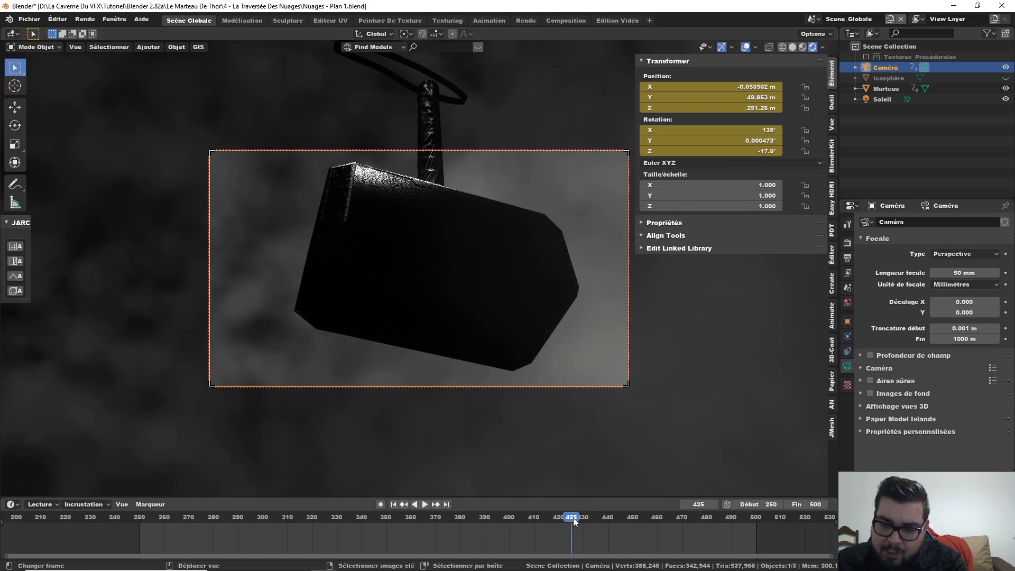
# Compare frames 425 and 500, select the hammer, and play the animation from frame 425 to 499 to check the end of the fall
pyautogui.moveTo(573, 518)
pyautogui.mouseDown()
pyautogui.moveTo(756, 530)
pyautogui.moveTo(563, 524)
pyautogui.moveTo(572, 531)
pyautogui.mouseUp()
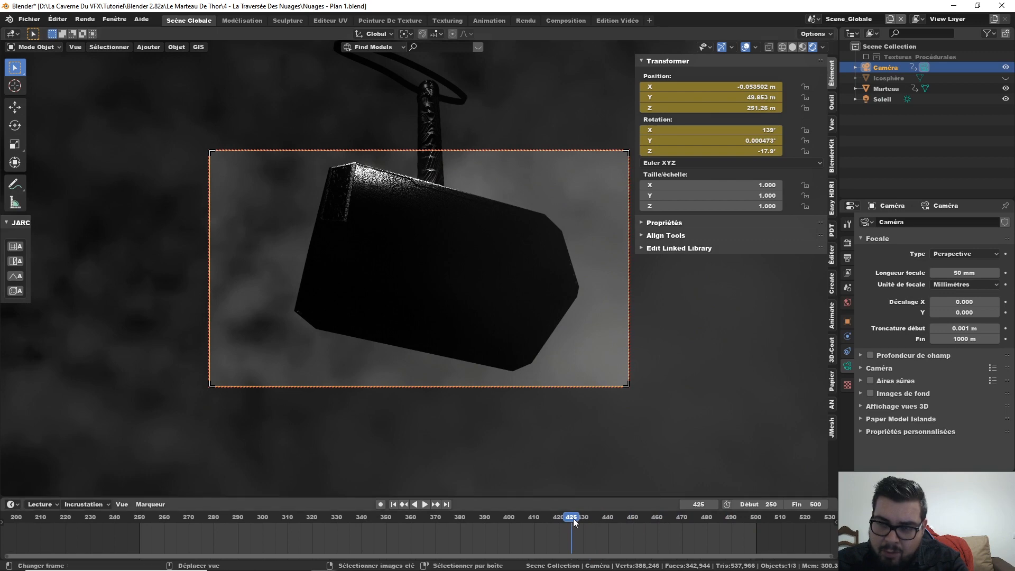
pyautogui.moveTo(573, 518); pyautogui.dragTo(756, 522)
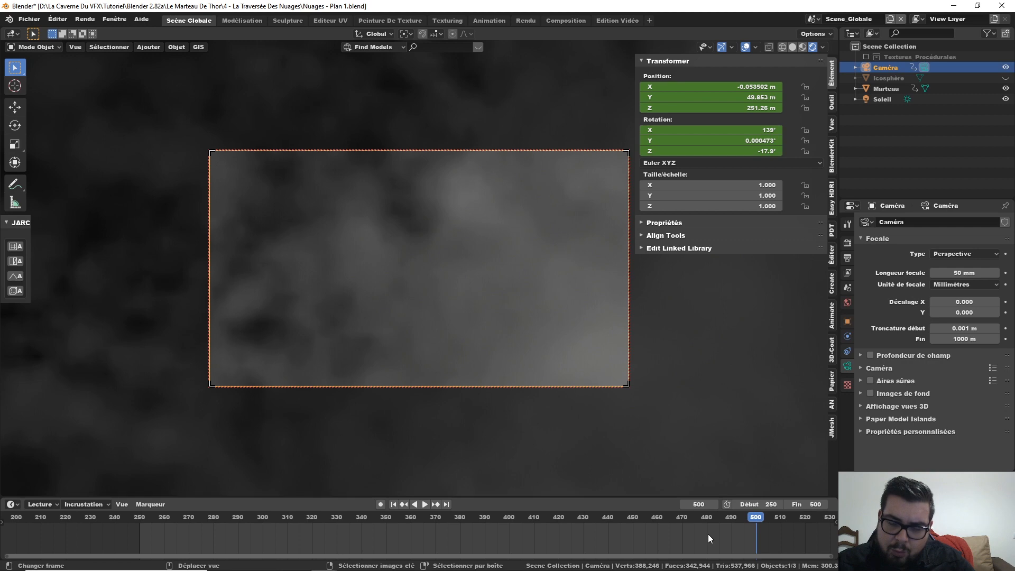
pyautogui.click(573, 518)
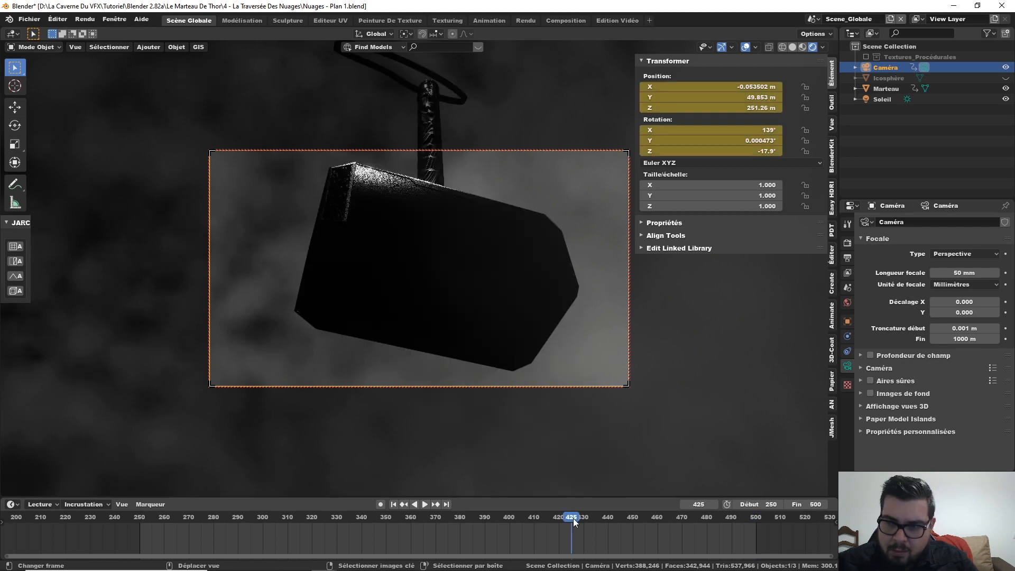
pyautogui.click(529, 345)
pyautogui.press('space')
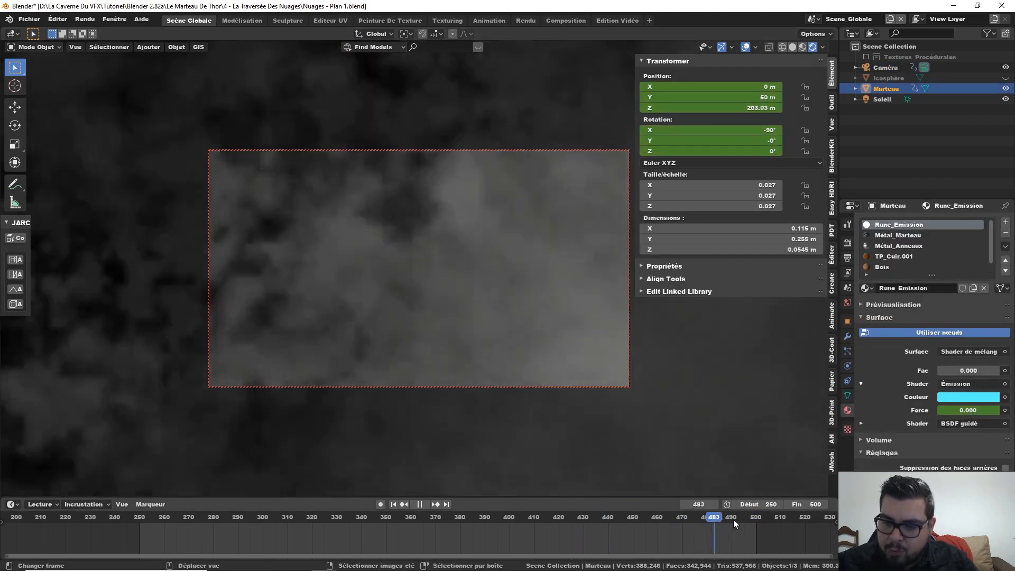
pyautogui.press('space')
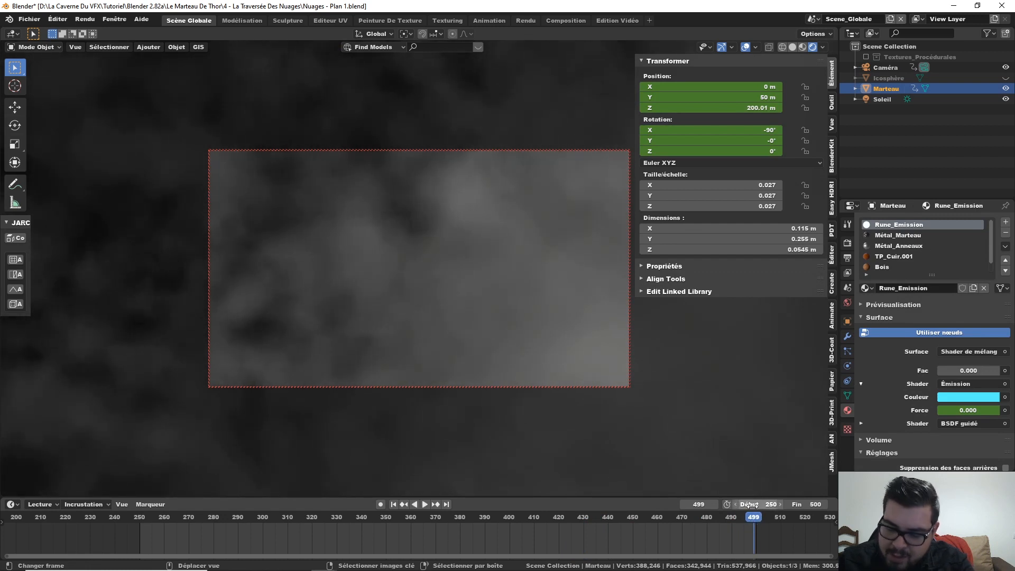
# On frame 500, set the camera's Z position to 200 m and keyframe its position
pyautogui.press('Right')
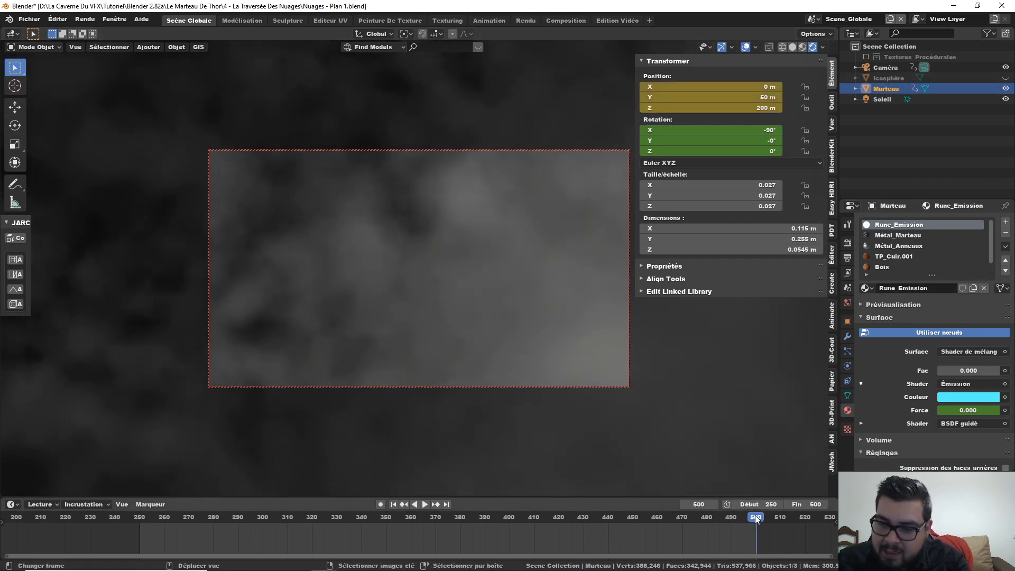
pyautogui.moveTo(755, 515)
pyautogui.mouseDown()
pyautogui.moveTo(678, 520)
pyautogui.moveTo(755, 520)
pyautogui.mouseUp()
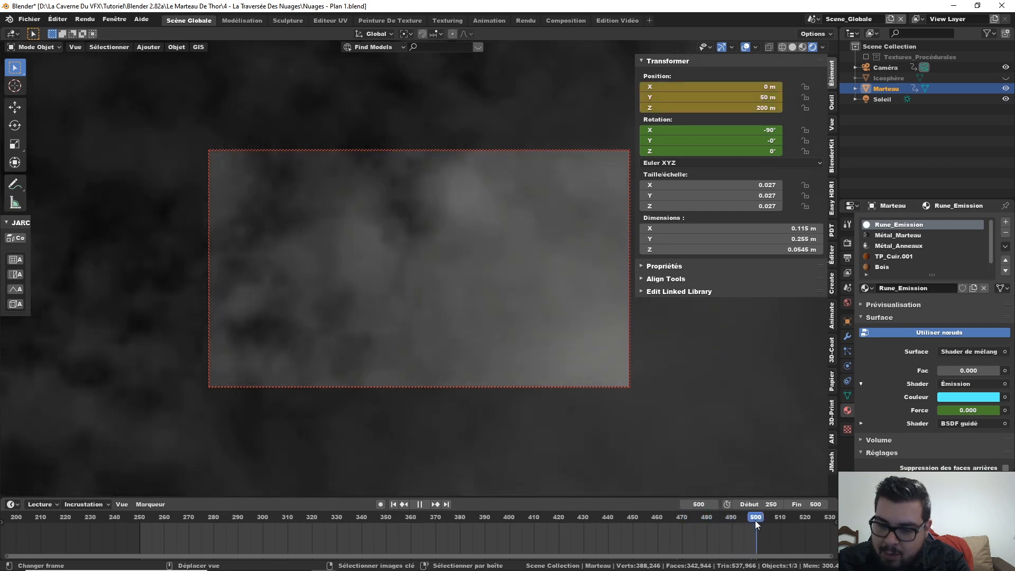
pyautogui.click(886, 68)
pyautogui.write('200')
pyautogui.press('Return')
pyautogui.rightClick(750, 108)
pyautogui.click(704, 107)
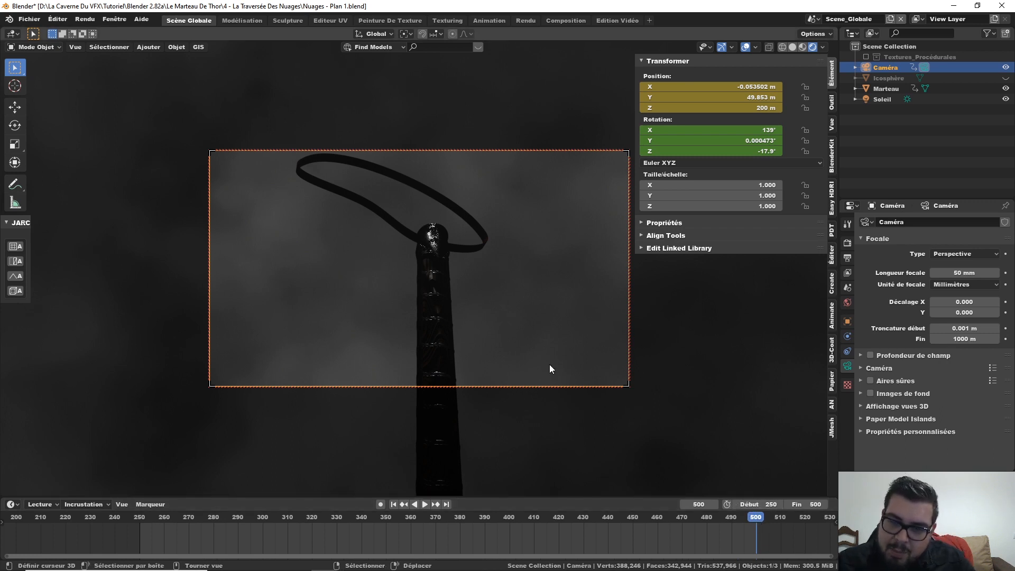
# Pull the camera back on frame 500, set its X position to -0.431 m to center the hammer, and keyframe its position and rotation
pyautogui.scroll(-3, 508, 378)
pyautogui.scroll(2, 507, 379)
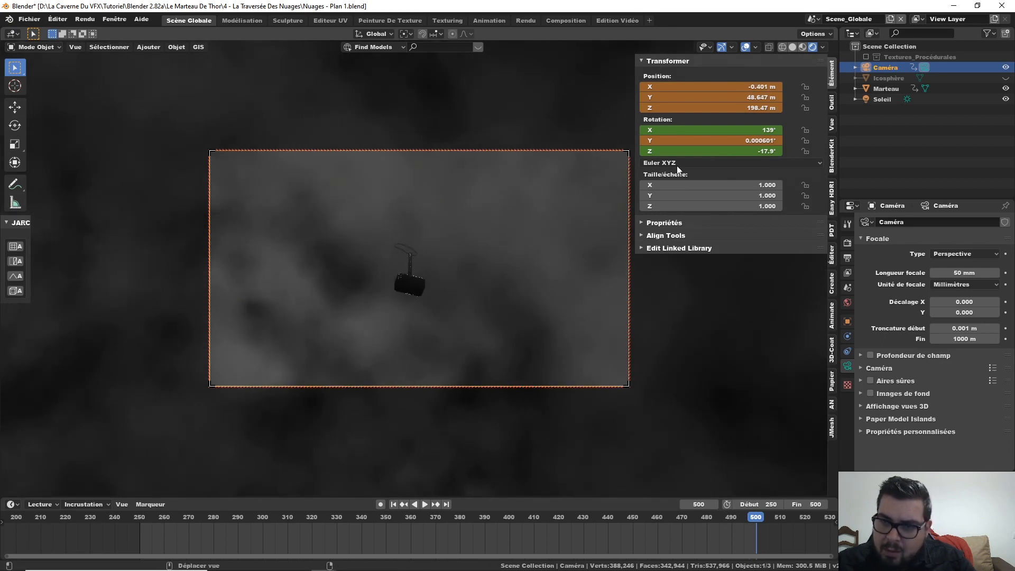
pyautogui.click(645, 88)
pyautogui.click(645, 87)
pyautogui.click(645, 88)
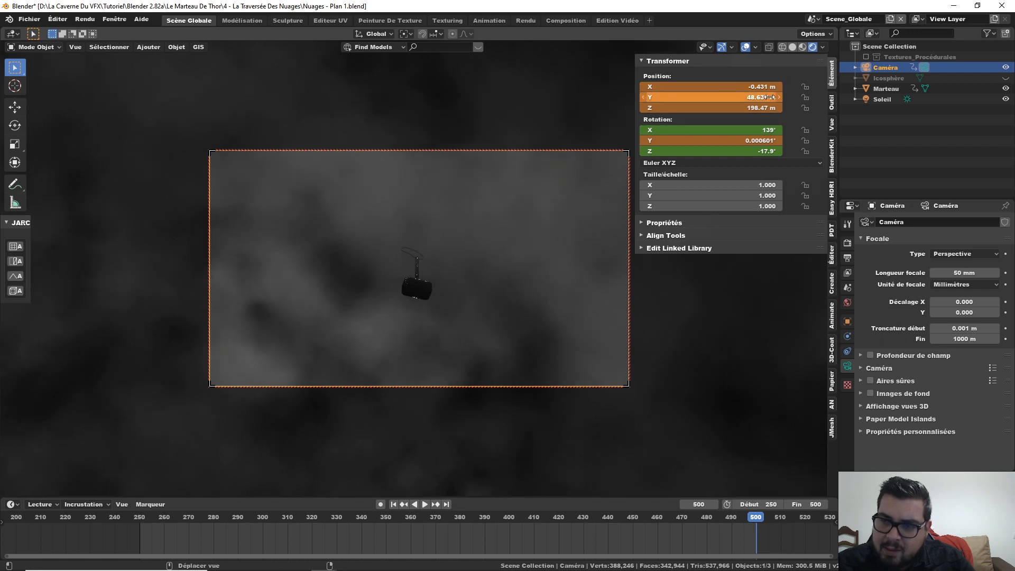
pyautogui.rightClick(778, 97)
pyautogui.click(777, 95)
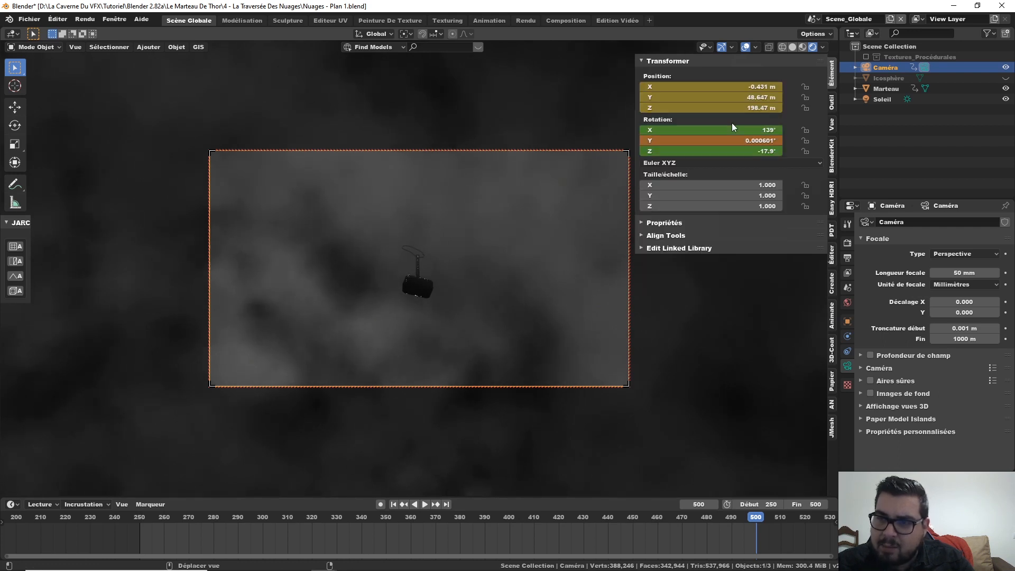
pyautogui.rightClick(730, 138)
pyautogui.click(729, 136)
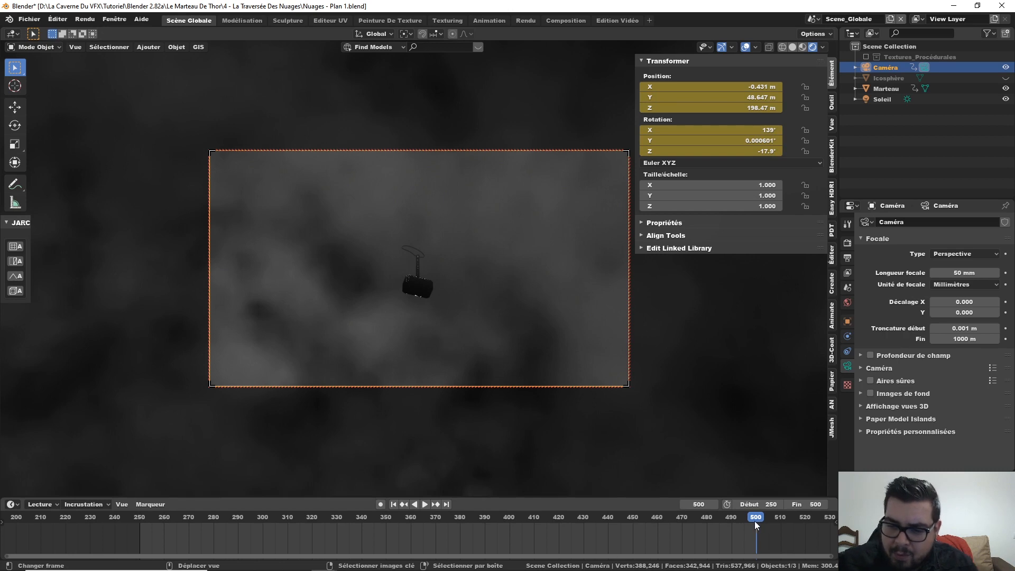
# Scrub back through the animation to check the camera movement, and return to start frame 250
pyautogui.moveTo(756, 520); pyautogui.dragTo(753, 546)
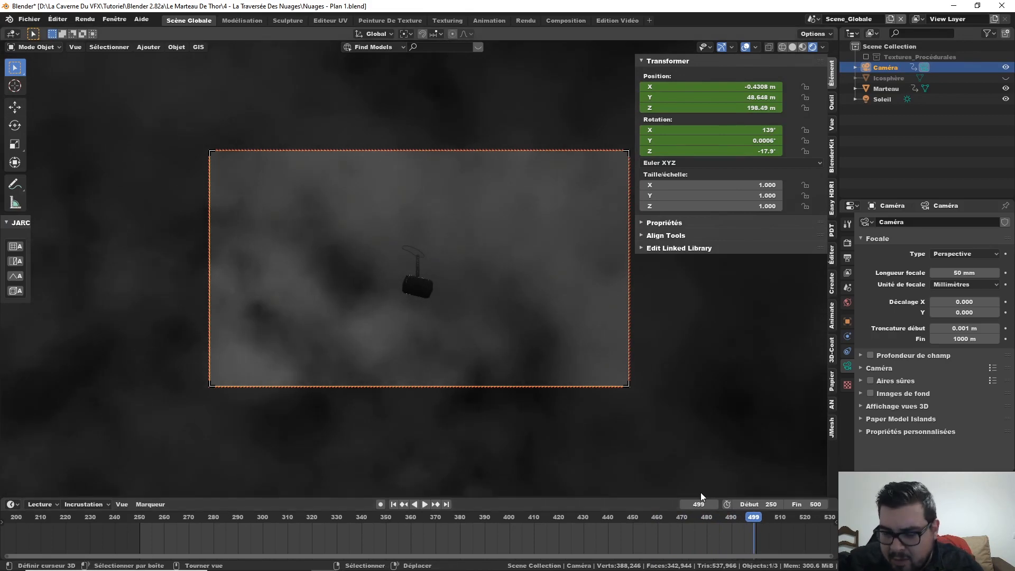
pyautogui.click(751, 517)
pyautogui.moveTo(751, 516); pyautogui.dragTo(150, 510)
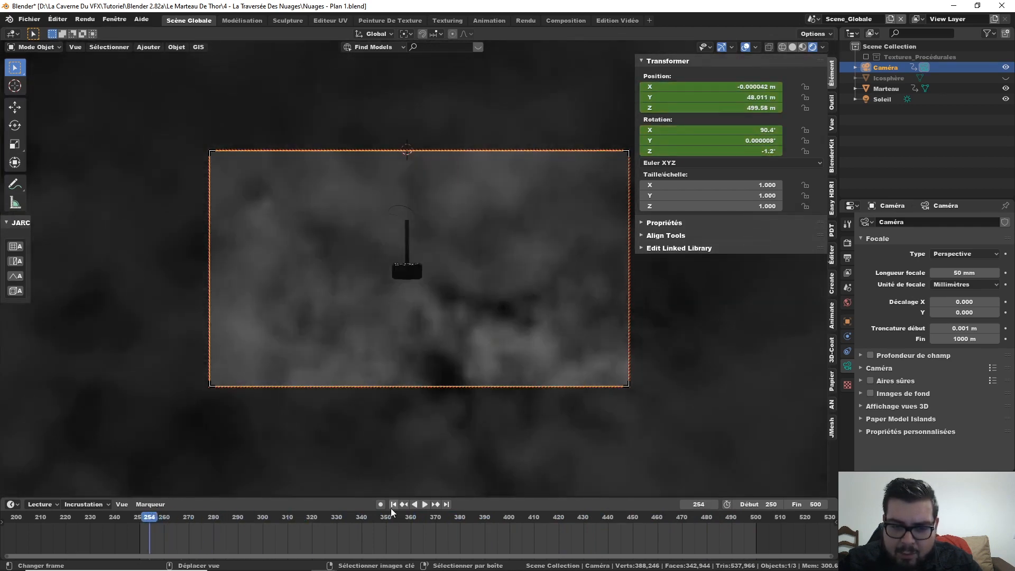
pyautogui.click(435, 505)
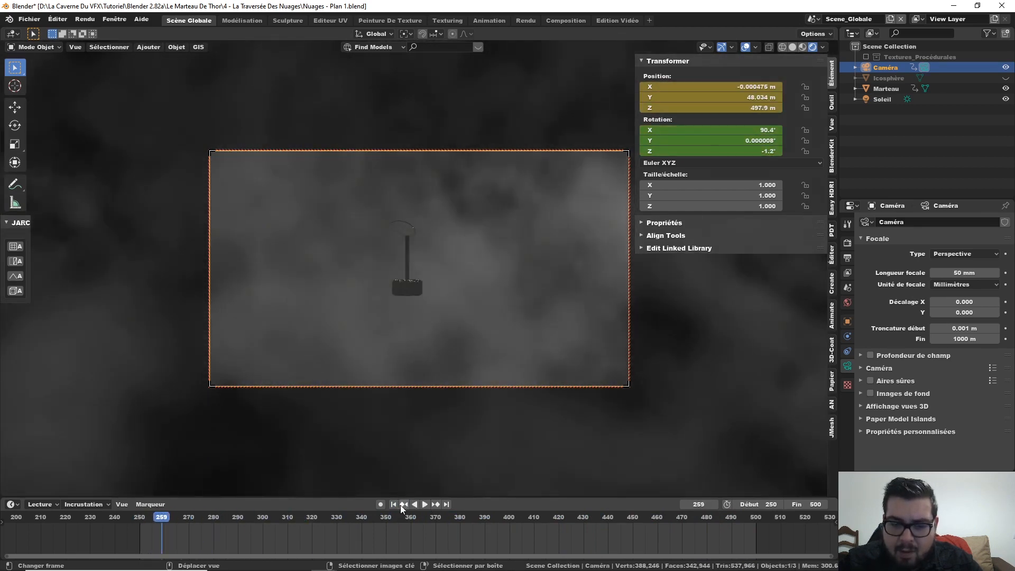
pyautogui.click(393, 505)
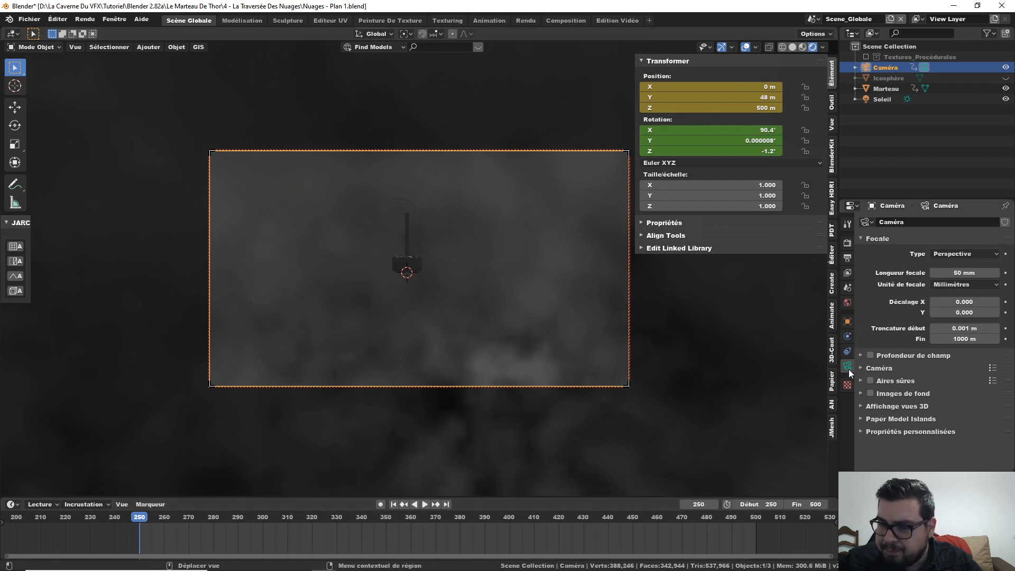
# Make the Icosphere visible in the viewport and play the animation from frame 250 to about frame 303, with the Icosphere selected
pyautogui.click(894, 89)
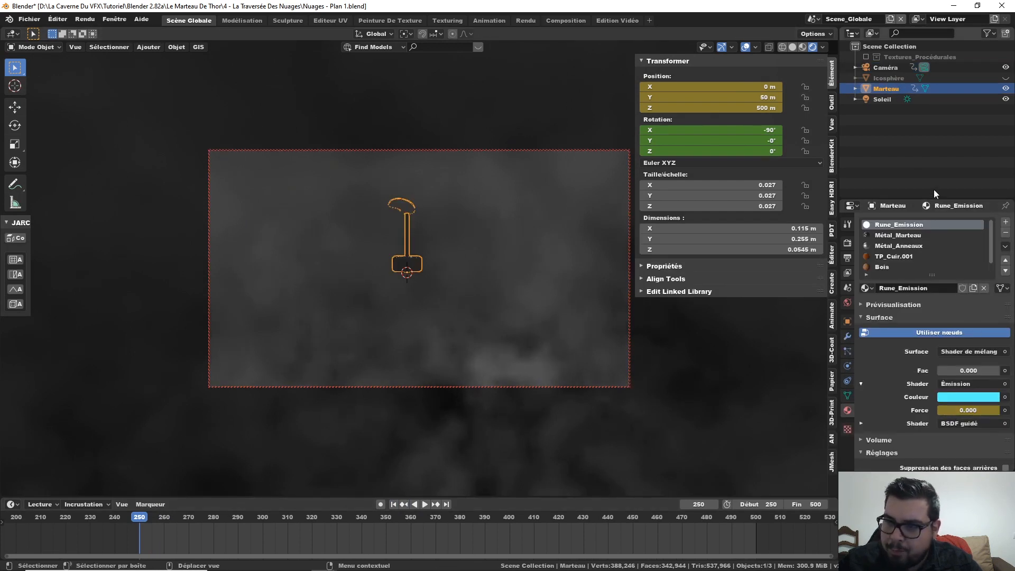
pyautogui.click(892, 78)
pyautogui.click(1006, 78)
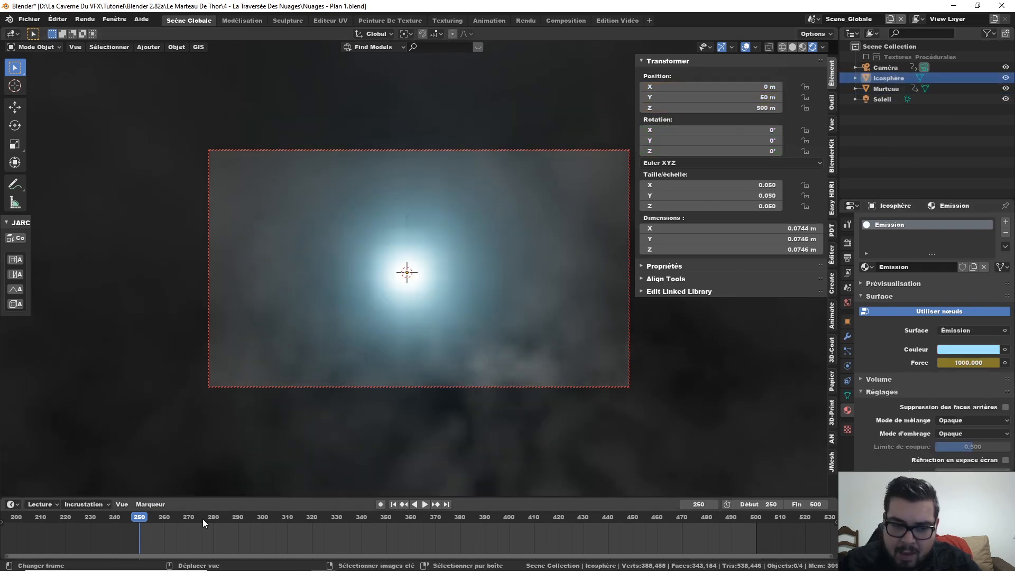
pyautogui.press('space')
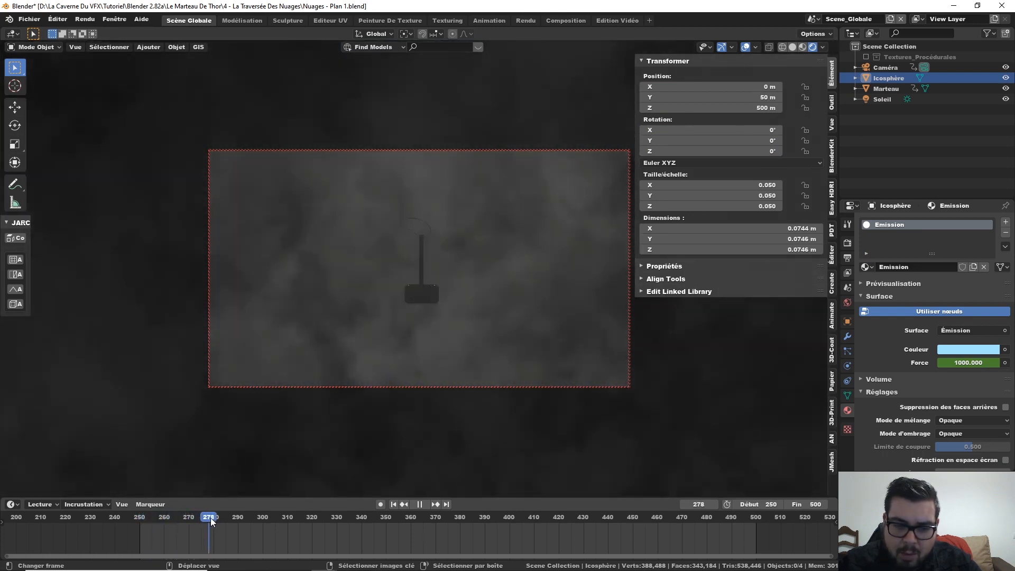
pyautogui.press('space')
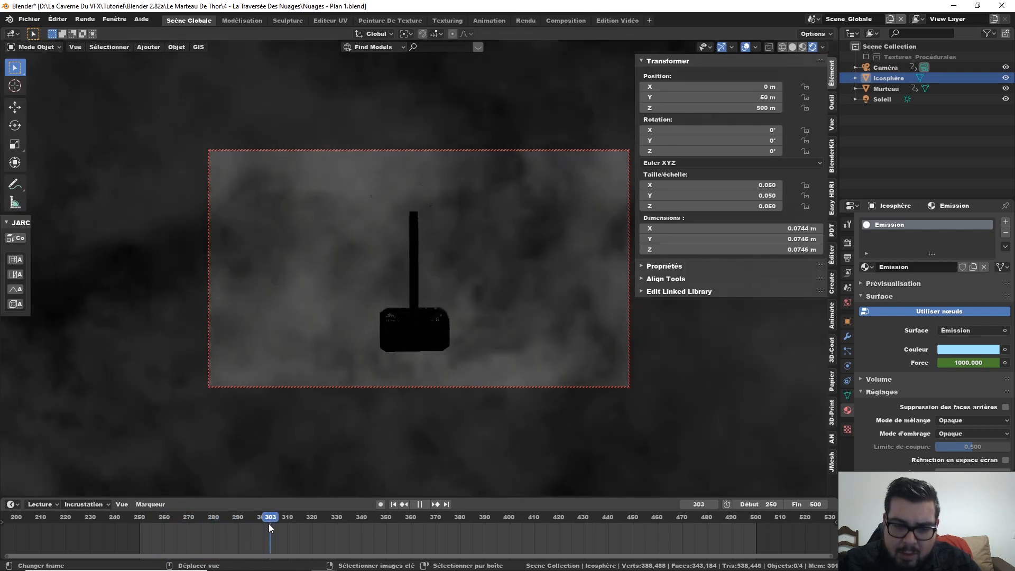
pyautogui.press('space')
# On frame 300, keyframe the emission strength of the Icosphere at 1000 and of the hammer's Rune_Emission material at 0
pyautogui.click(263, 527)
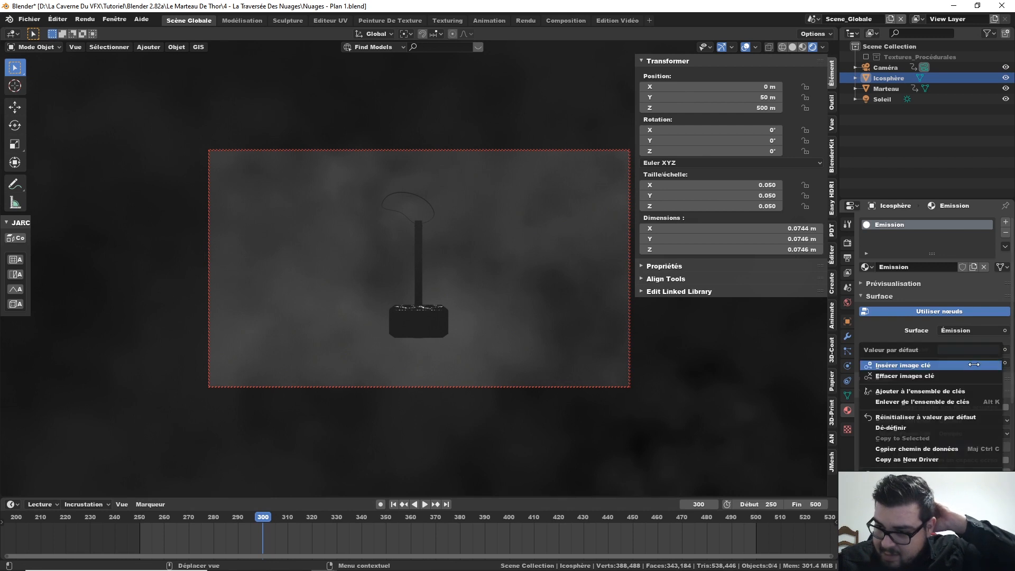
pyautogui.rightClick(968, 362)
pyautogui.click(967, 364)
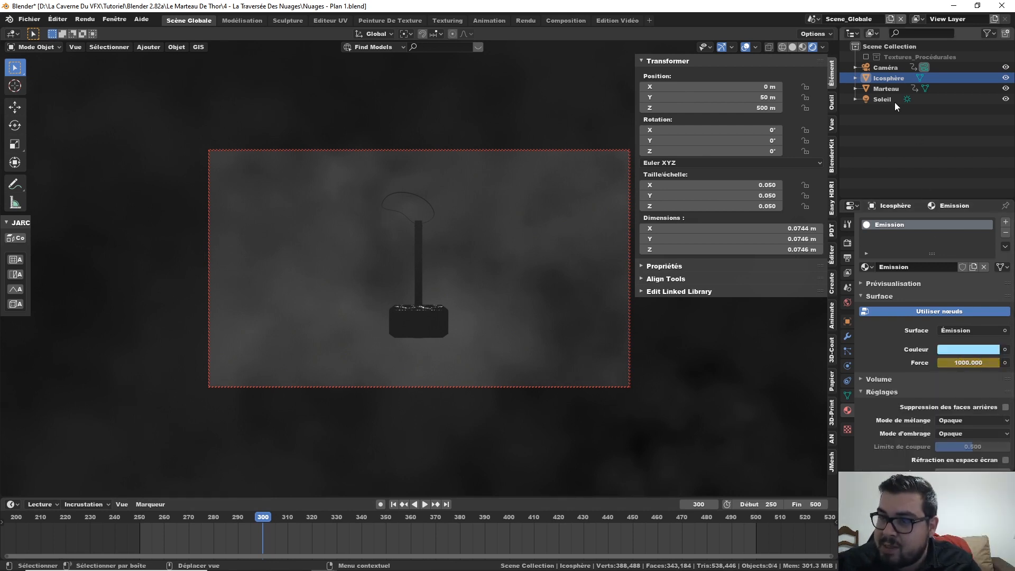
pyautogui.click(886, 88)
pyautogui.rightClick(971, 397)
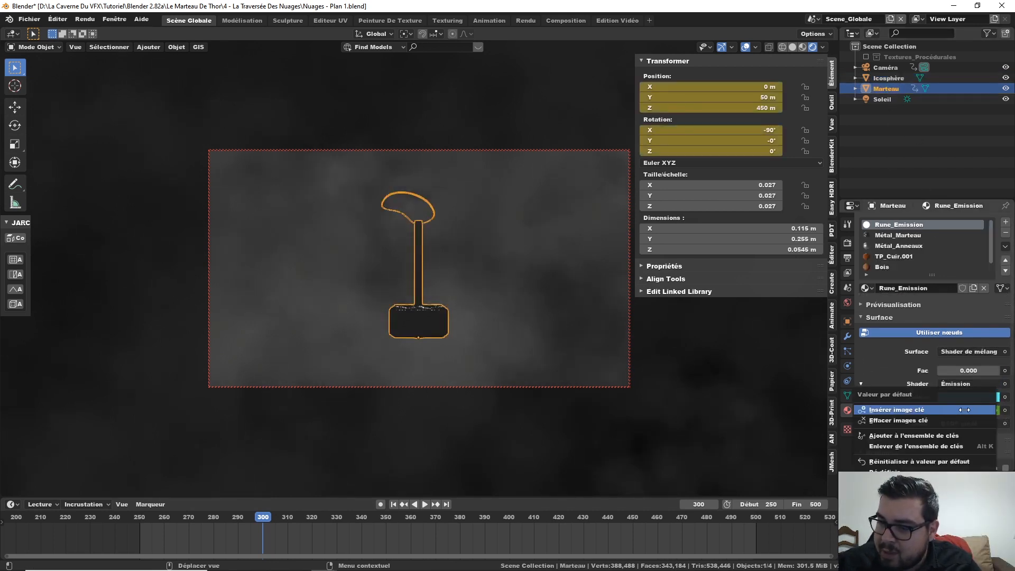
pyautogui.click(965, 410)
# Try emission strengths of 10, 125 and 5000 on the hammer's Rune_Emission material at frame 300
pyautogui.click(963, 411)
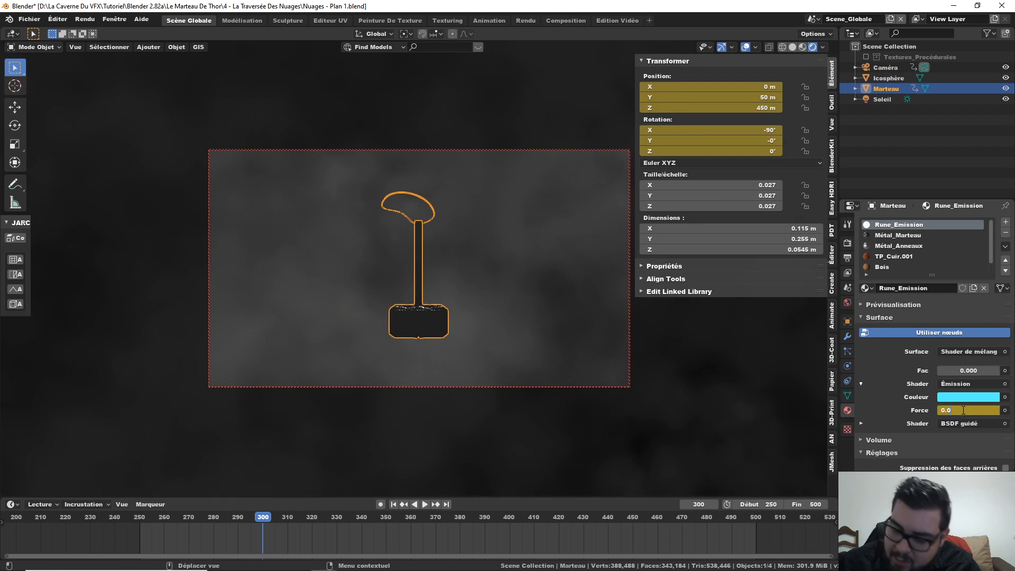
pyautogui.write('10')
pyautogui.press('Return')
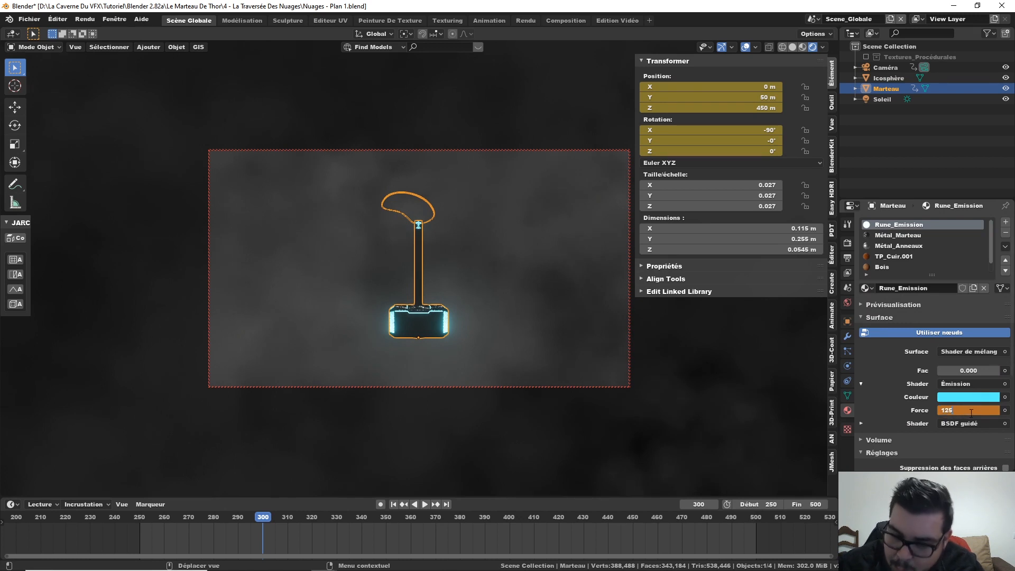
pyautogui.press('Return')
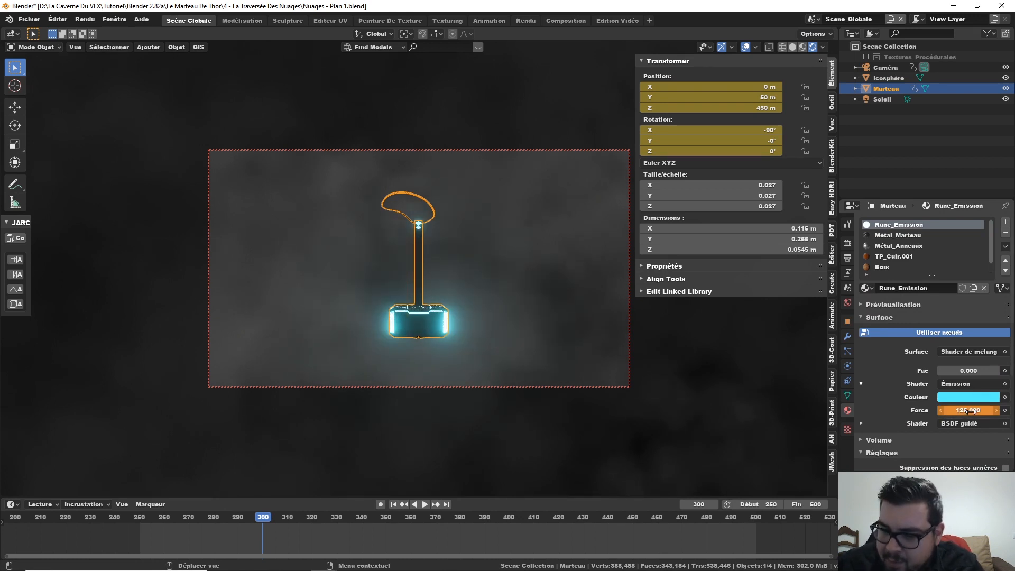
pyautogui.click(968, 411)
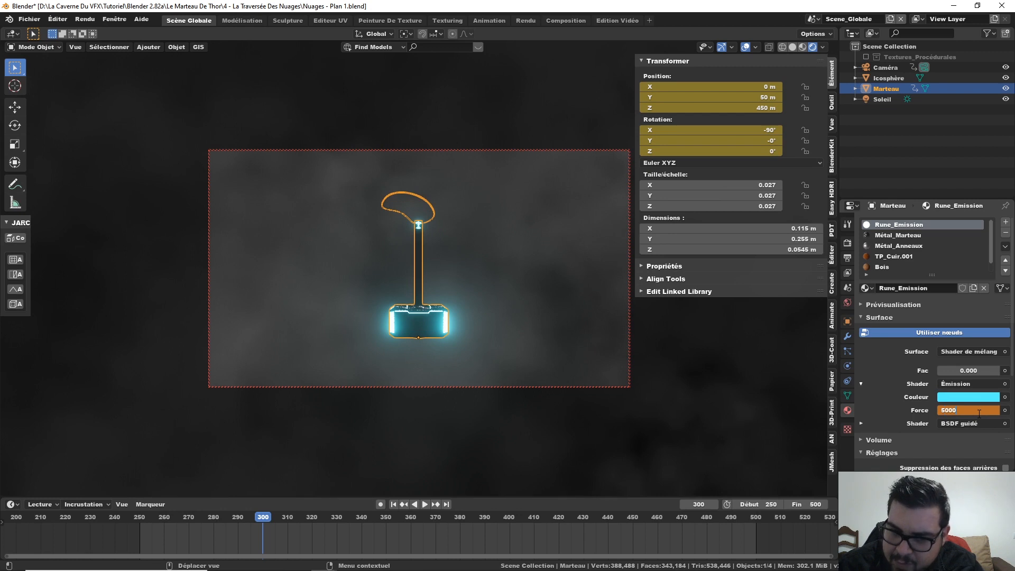
pyautogui.press('Return')
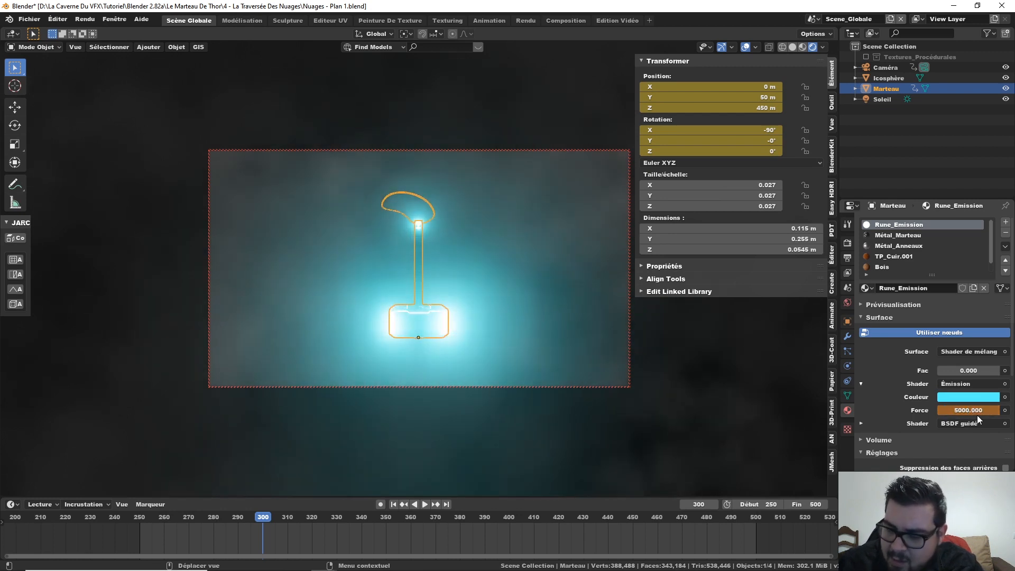
# Set the Rune_Emission strength to 500, deselect everything to judge the glow, and replace its keyframe on frame 300
pyautogui.click(975, 411)
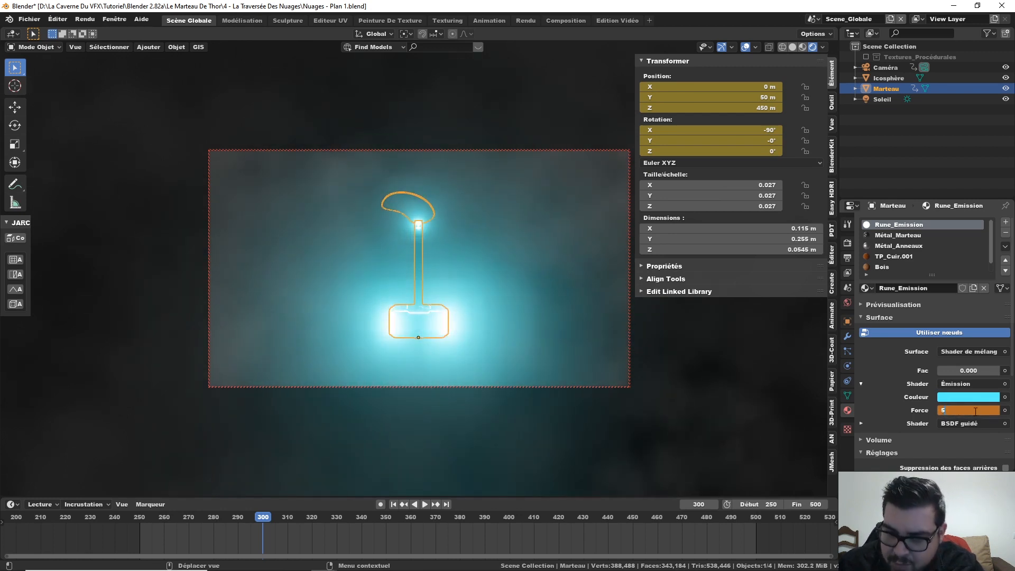
pyautogui.press('Return')
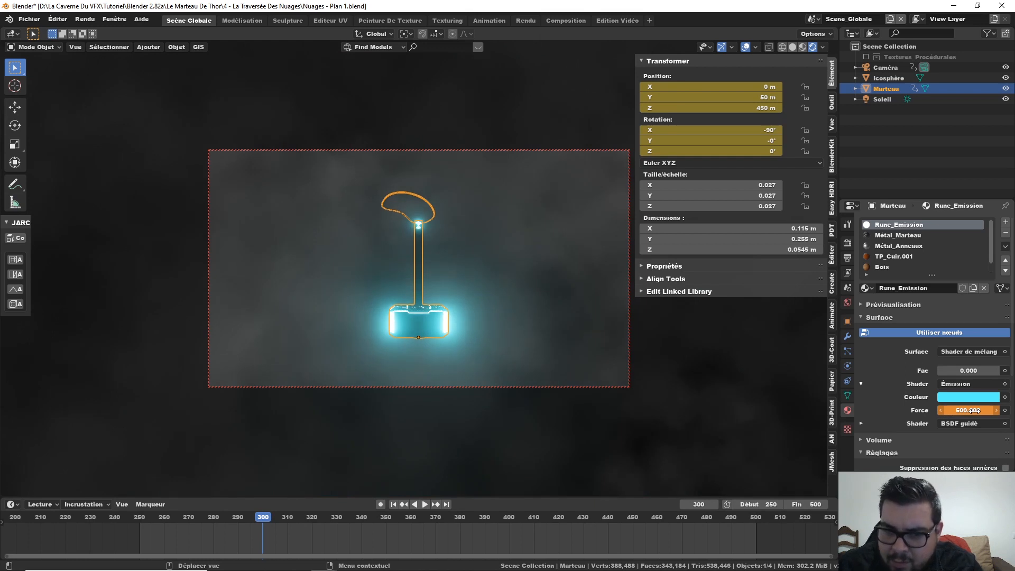
pyautogui.press('a')
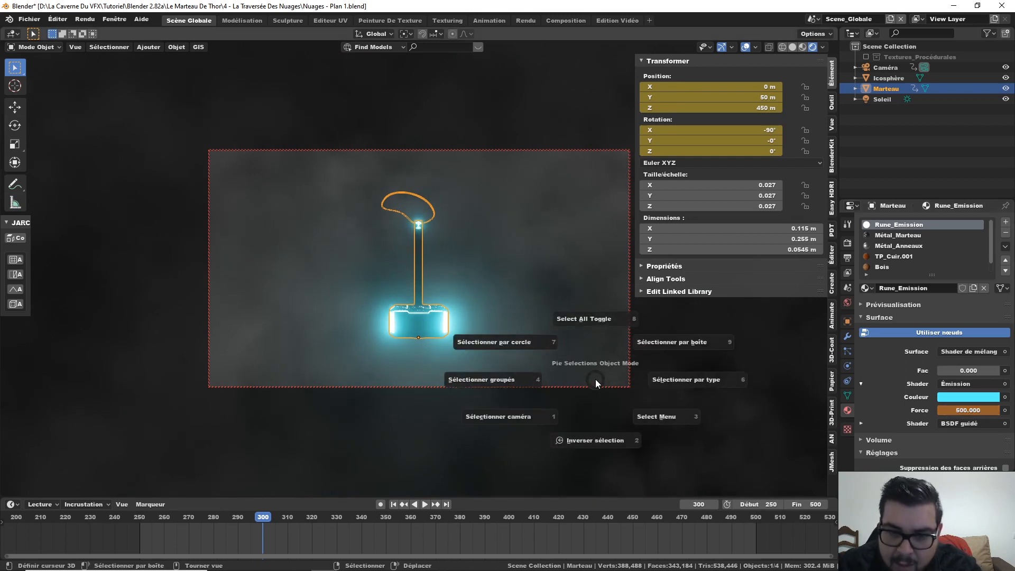
pyautogui.click(596, 329)
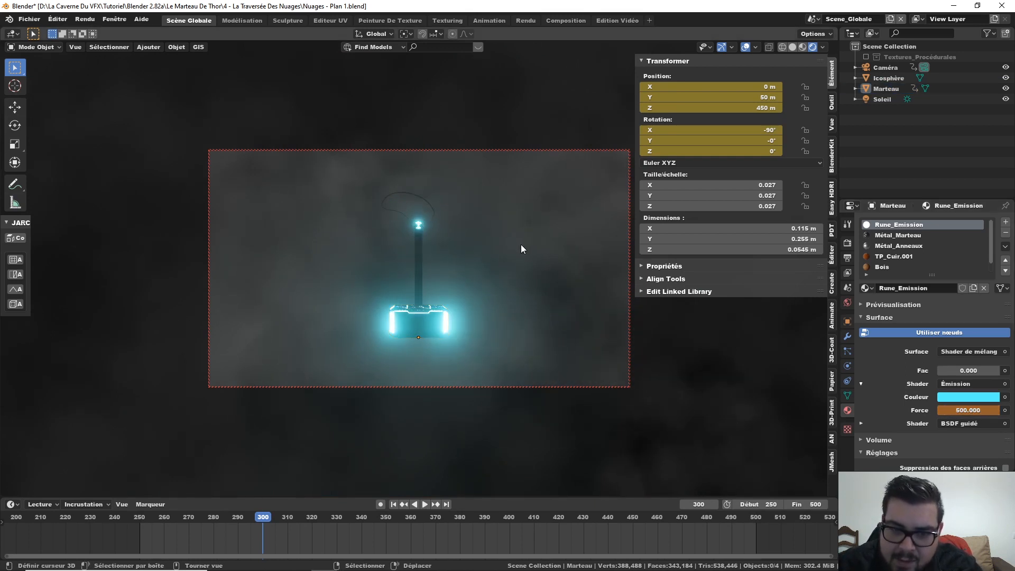
pyautogui.rightClick(952, 410)
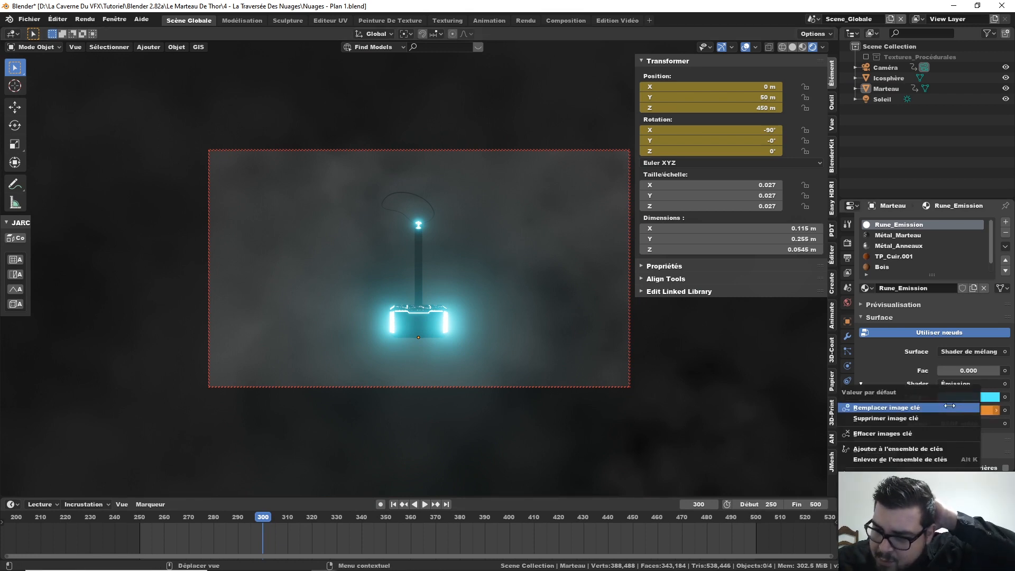
pyautogui.click(955, 413)
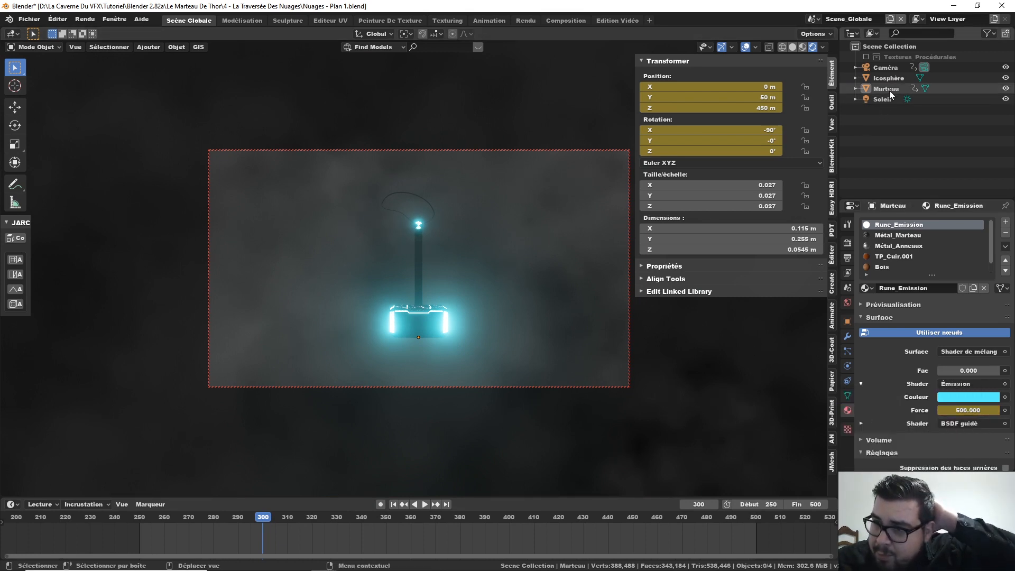
# Set the Icosphere's emission strength to 0 and replace its keyframe on frame 300
pyautogui.click(896, 78)
pyautogui.click(959, 362)
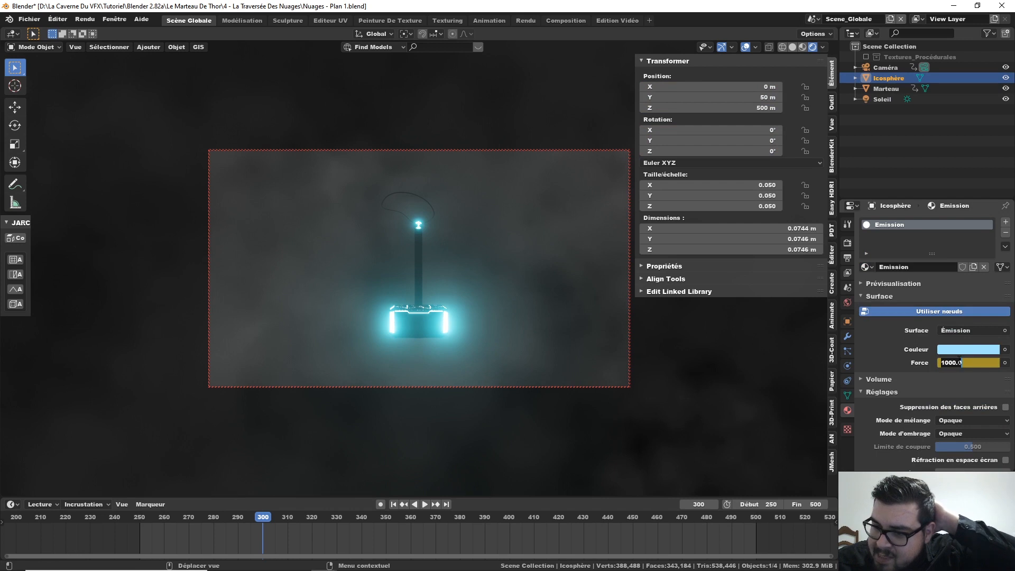
pyautogui.write('0.')
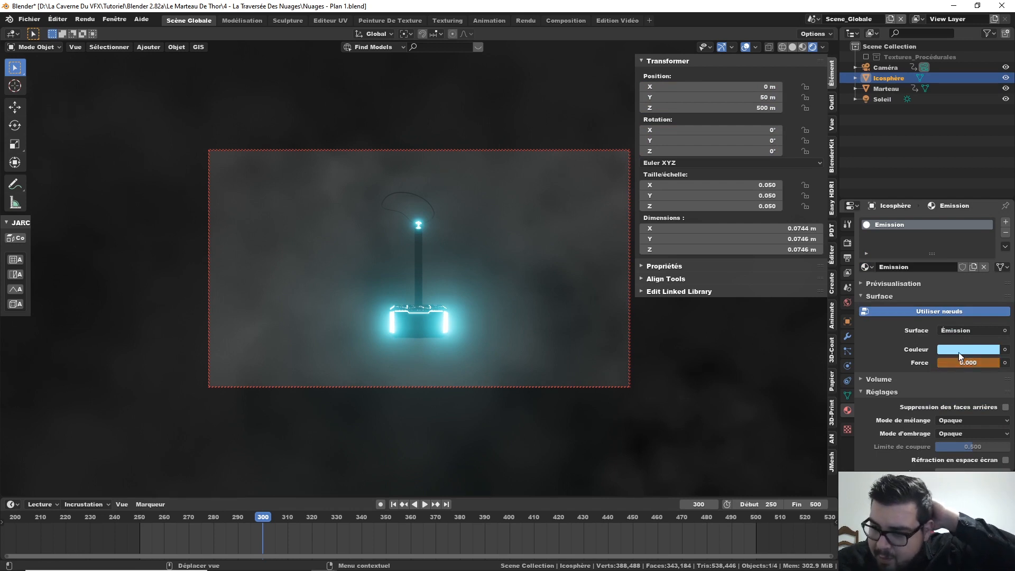
pyautogui.rightClick(959, 362)
pyautogui.click(961, 365)
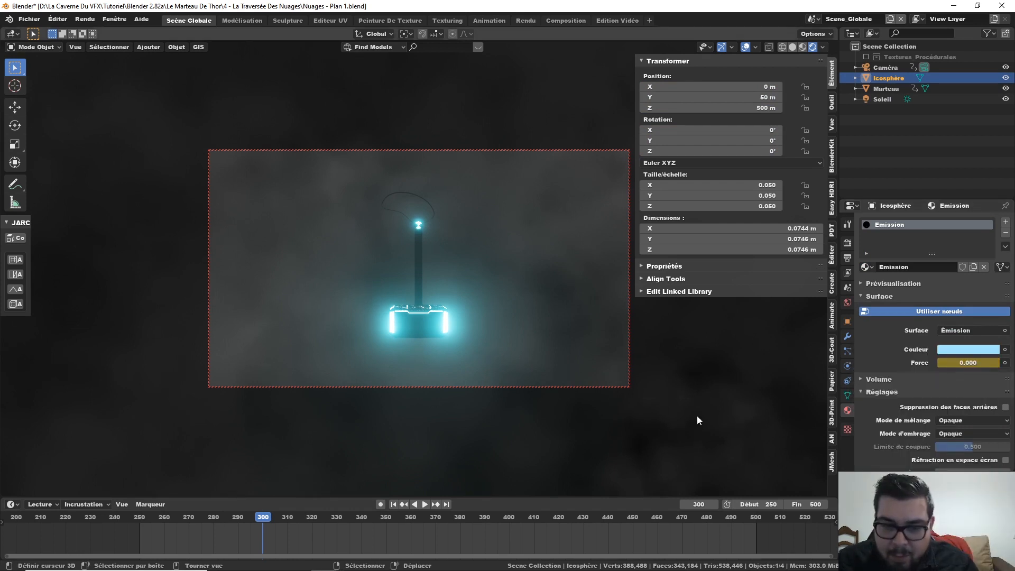
# Compare the Icosphere's glow on frames 250 and 300, and check the hammer's position values on frame 300
pyautogui.click(394, 505)
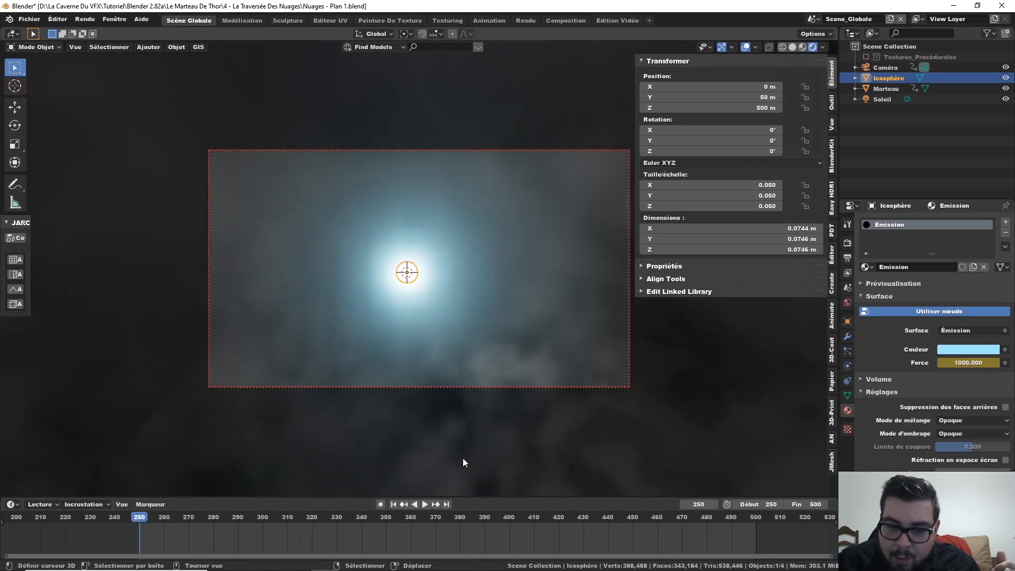
pyautogui.click(262, 519)
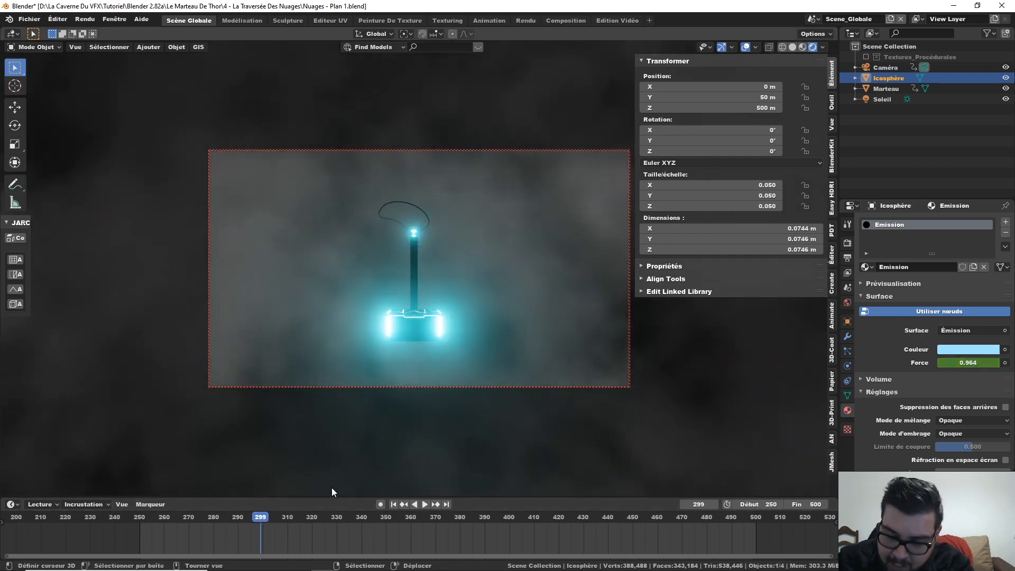
pyautogui.press('Right')
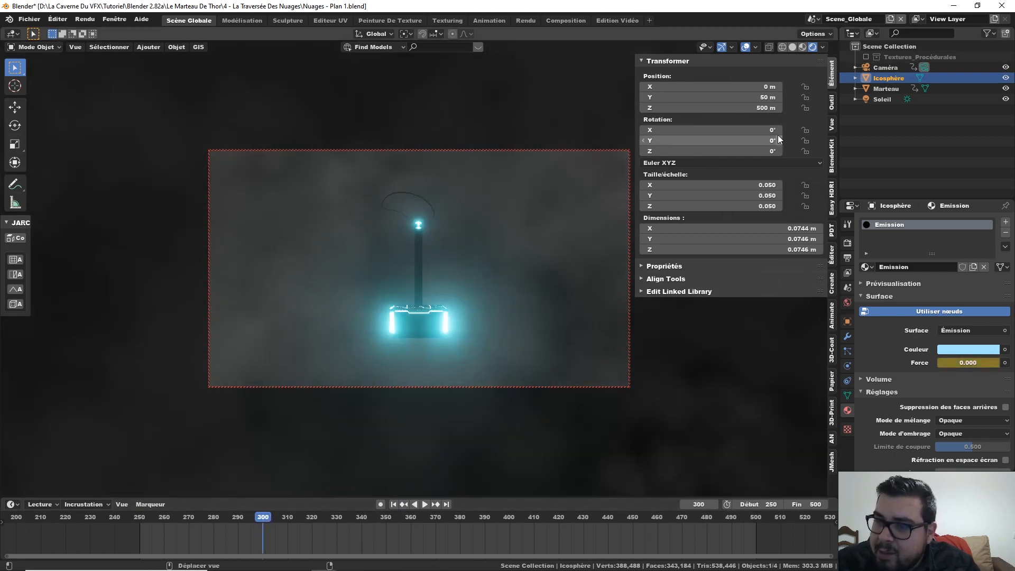
pyautogui.click(893, 87)
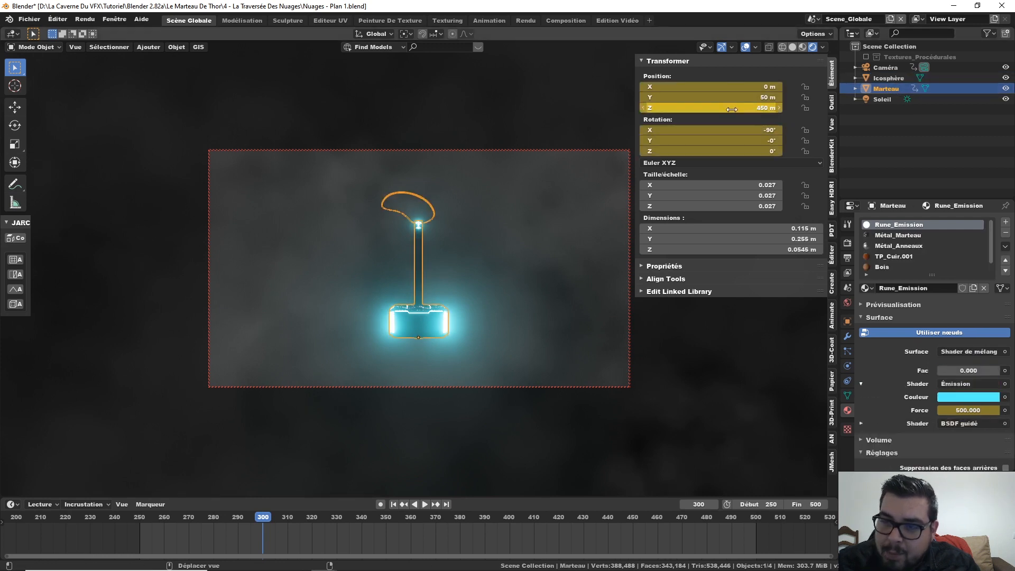
pyautogui.click(904, 81)
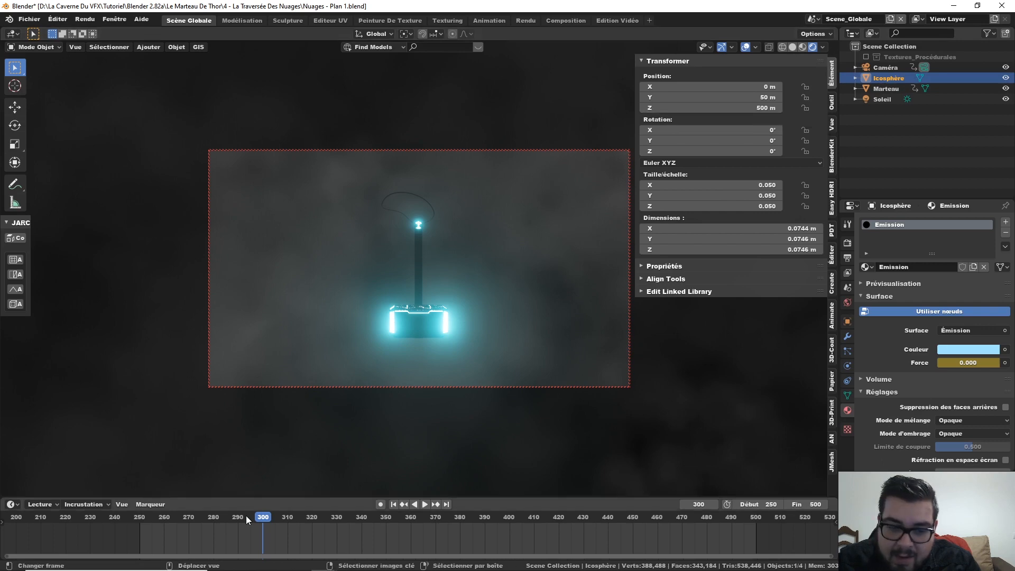
# On frame 250, keyframe the position of the Icosphere
pyautogui.moveTo(246, 517); pyautogui.dragTo(68, 525)
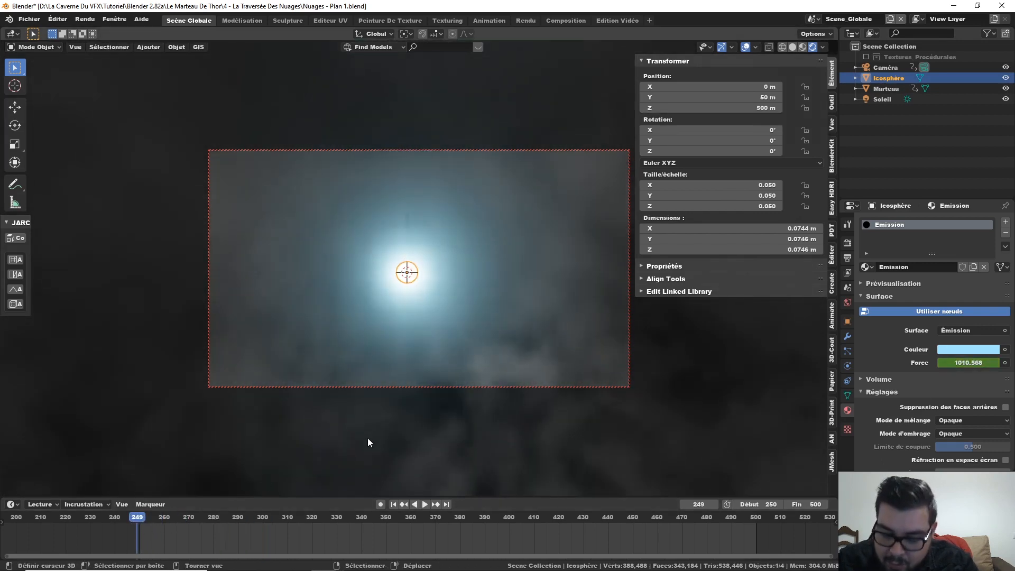
pyautogui.click(142, 526)
pyautogui.press('Left')
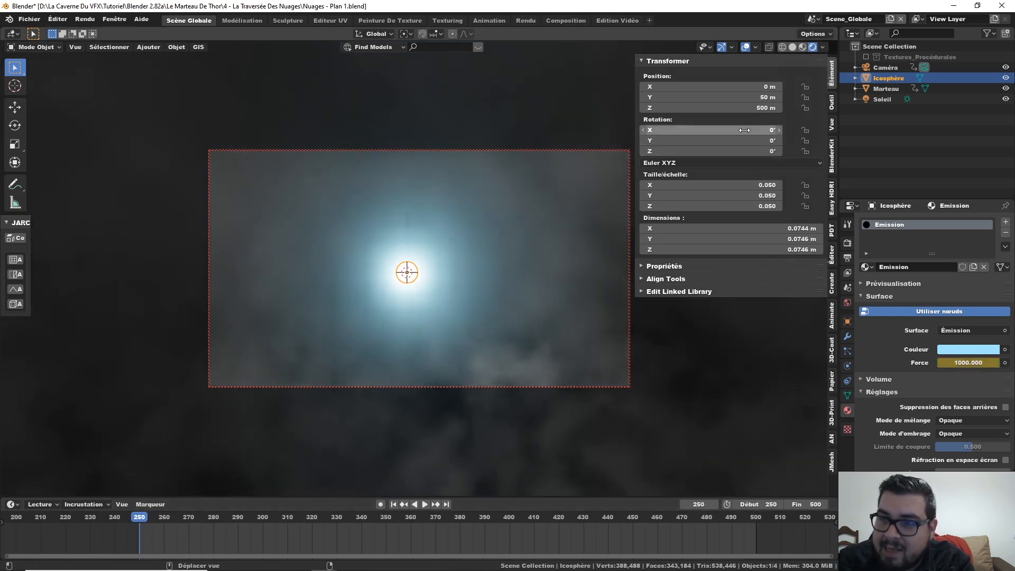
pyautogui.rightClick(743, 108)
pyautogui.click(743, 107)
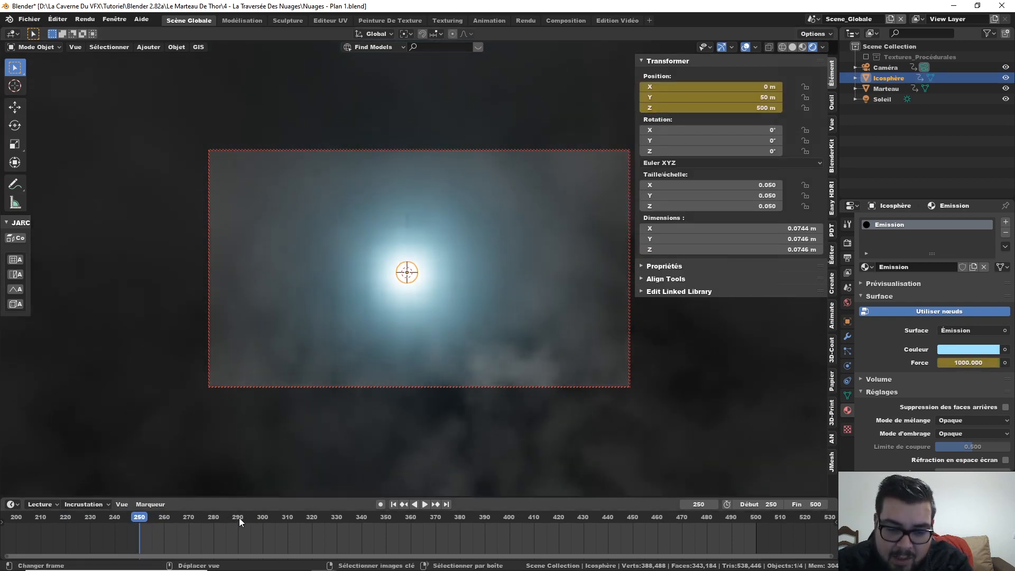
# On frame 300, set the Icosphere's Z position to 450 m and keyframe its position
pyautogui.click(265, 518)
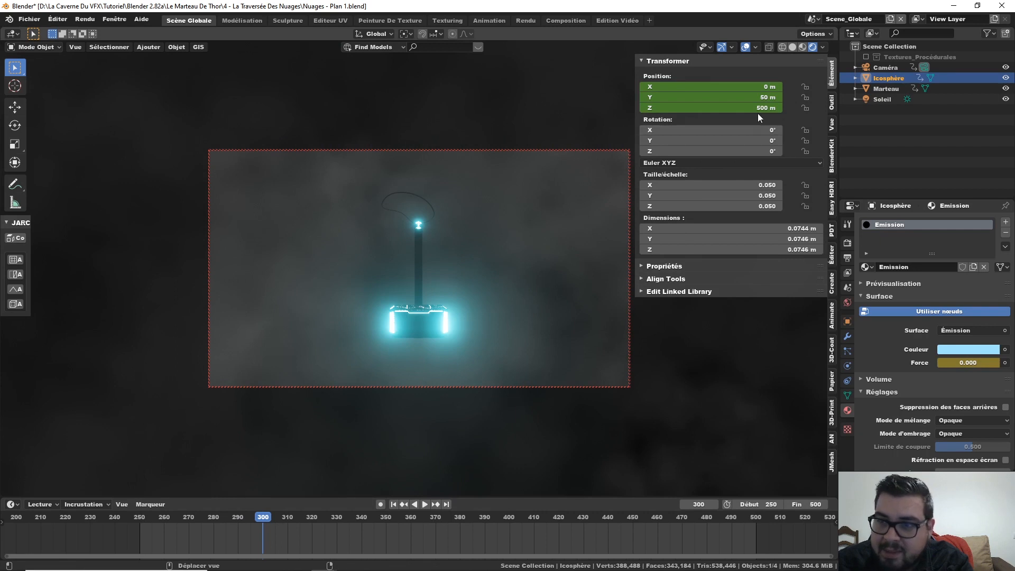
pyautogui.click(757, 108)
pyautogui.write('450')
pyautogui.press('Return')
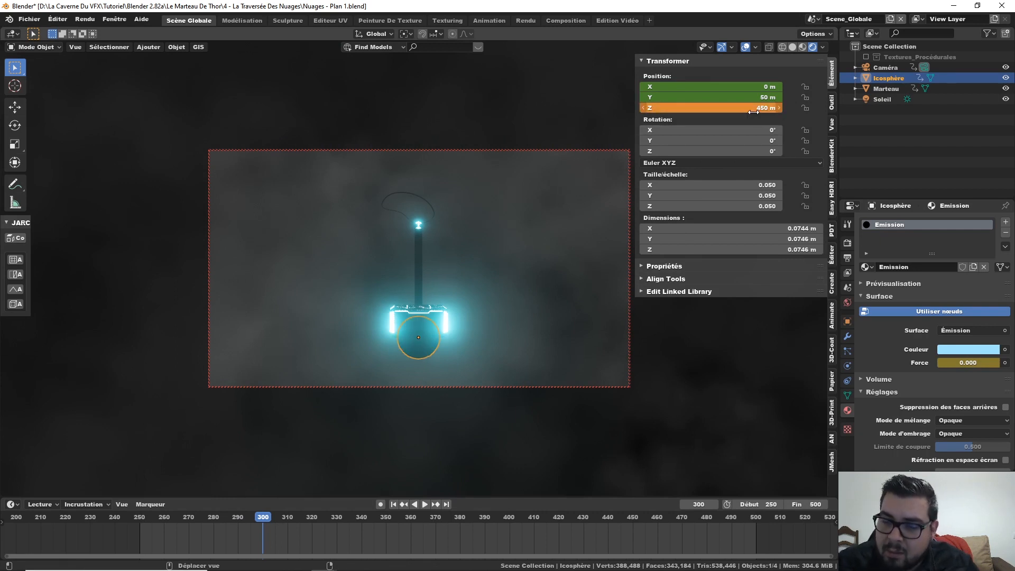
pyautogui.rightClick(754, 108)
pyautogui.click(754, 110)
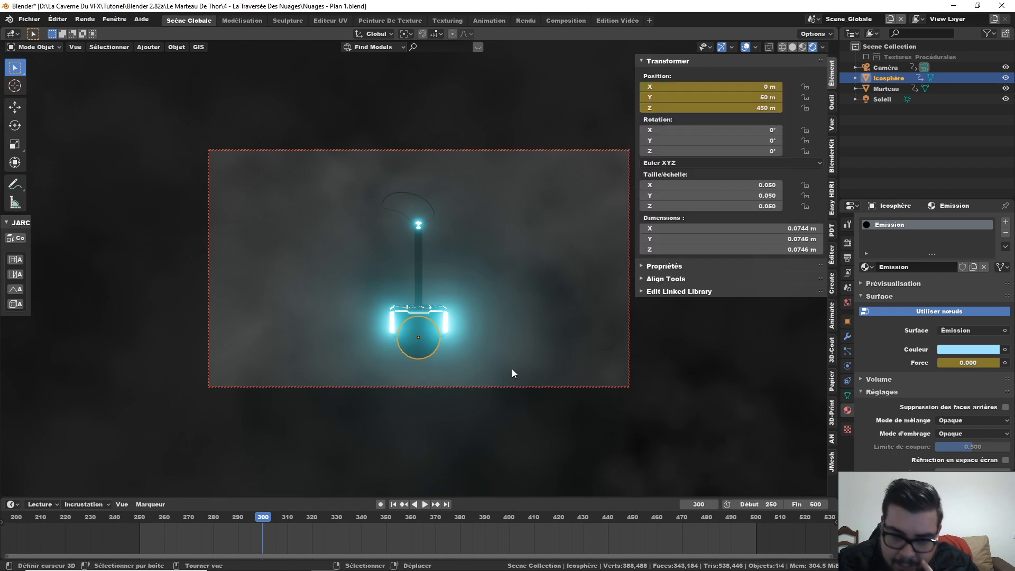
# Try displaying the Icosphere as wireframe (Fil de fer) in the viewport, and set its display back to Texturé
pyautogui.press('a')
pyautogui.click(511, 320)
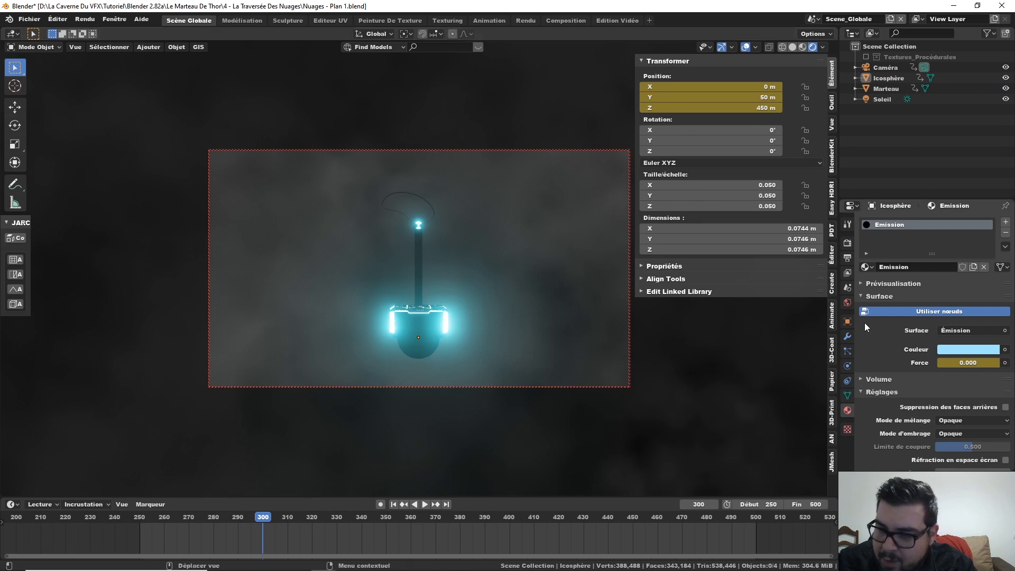
pyautogui.click(851, 319)
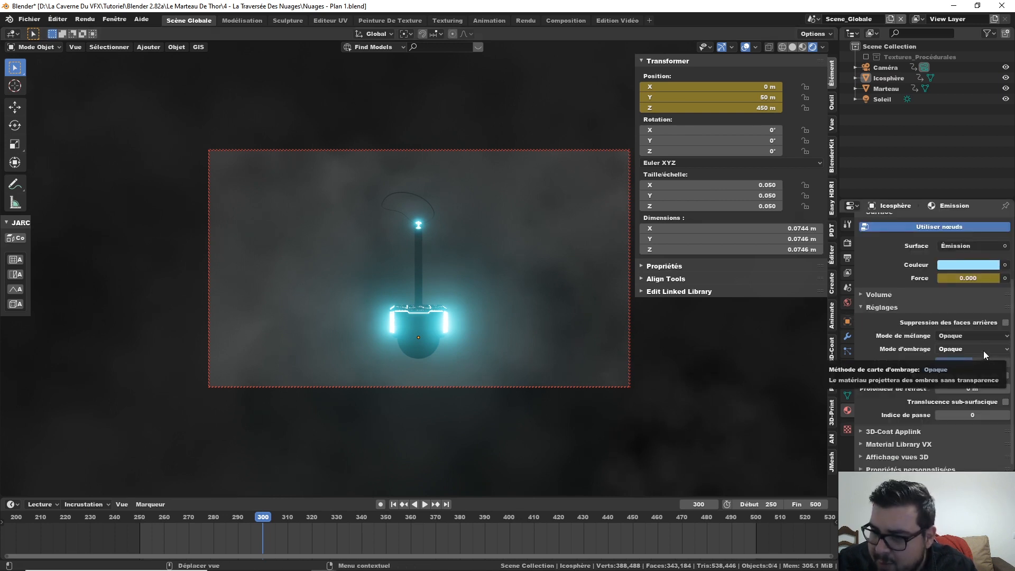
pyautogui.scroll(3, 984, 351)
pyautogui.scroll(-3, 983, 350)
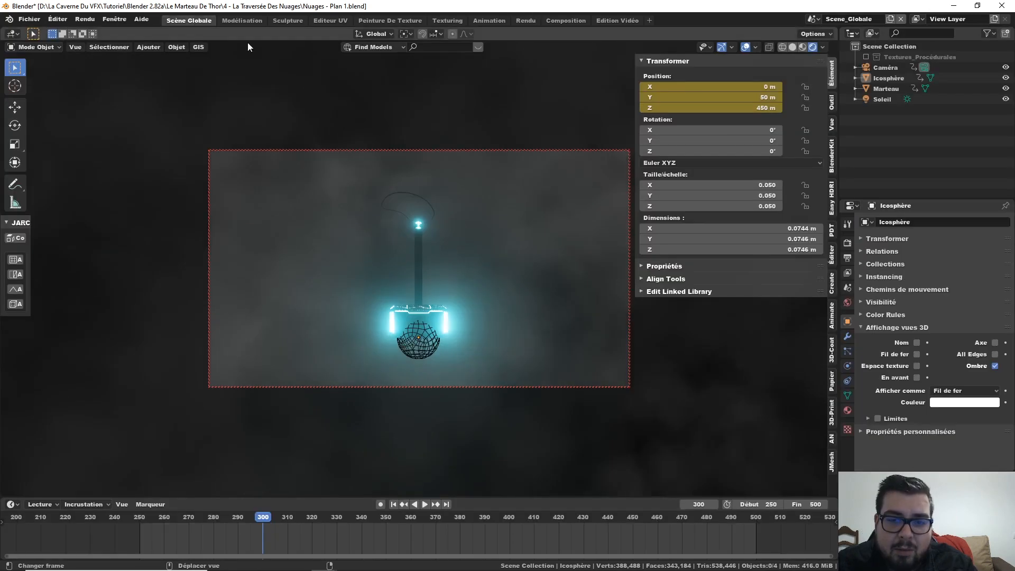
pyautogui.click(413, 349)
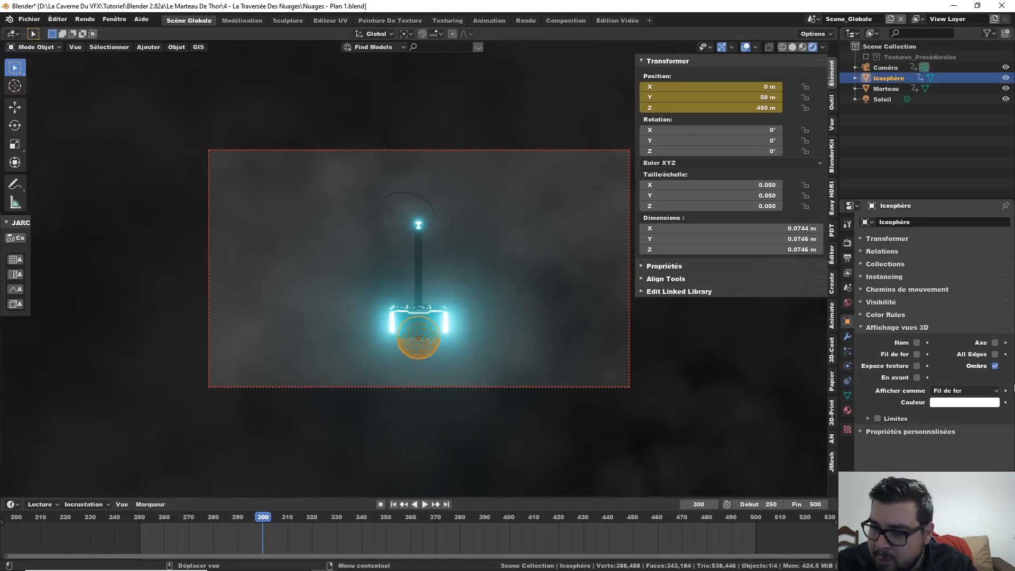
pyautogui.click(971, 391)
pyautogui.click(954, 437)
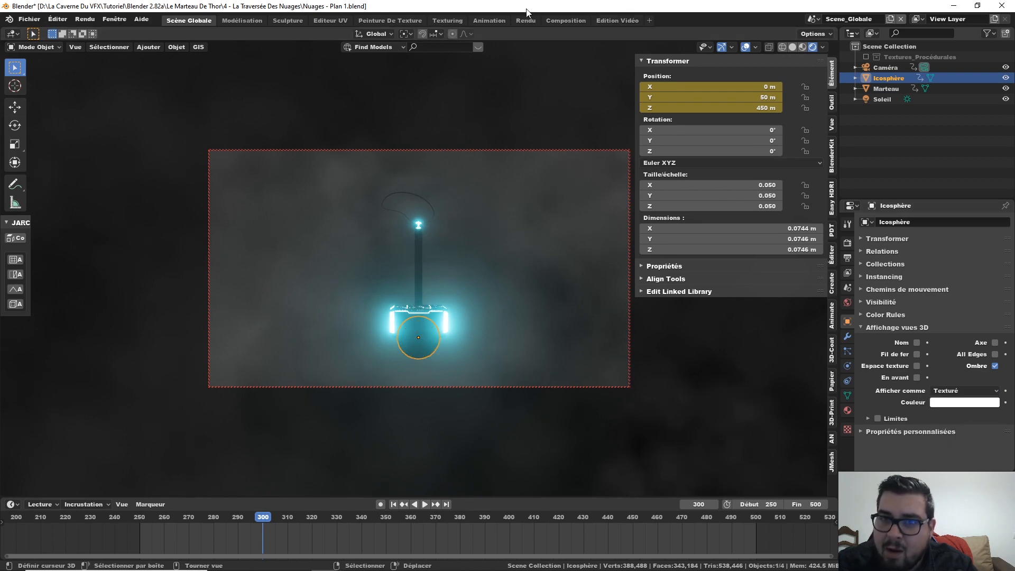
# Switch the shader editor from the world to object materials and show the nodes of the Icosphere's Emission material, with the camera preview rendered
pyautogui.click(447, 21)
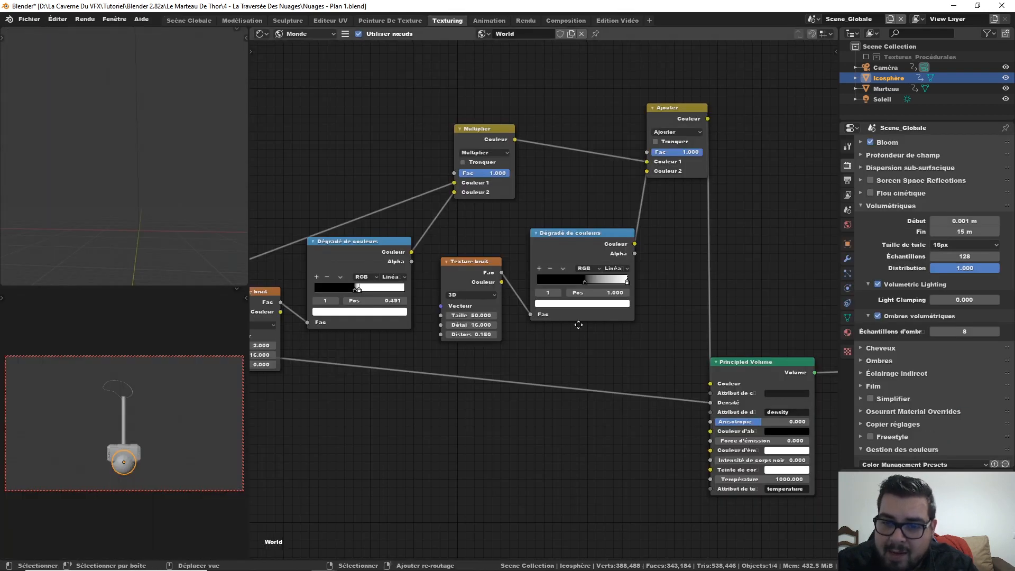
pyautogui.scroll(-2, 751, 275)
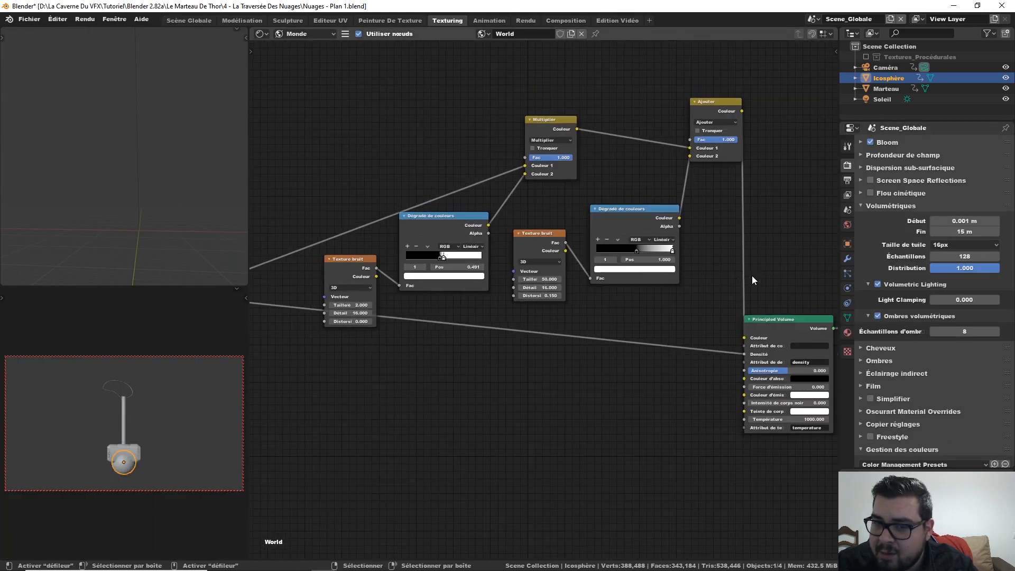
pyautogui.click(131, 458)
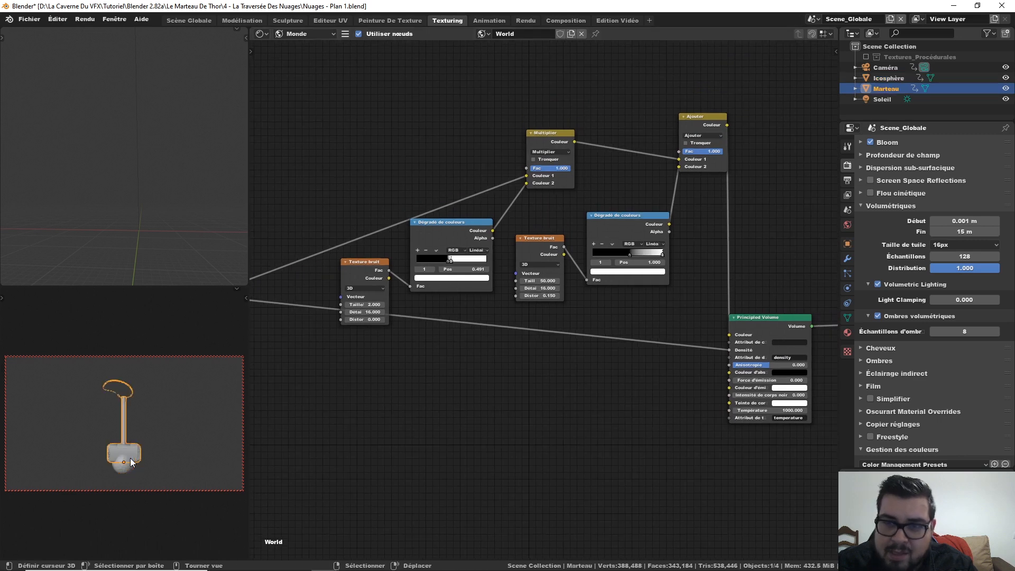
pyautogui.click(301, 38)
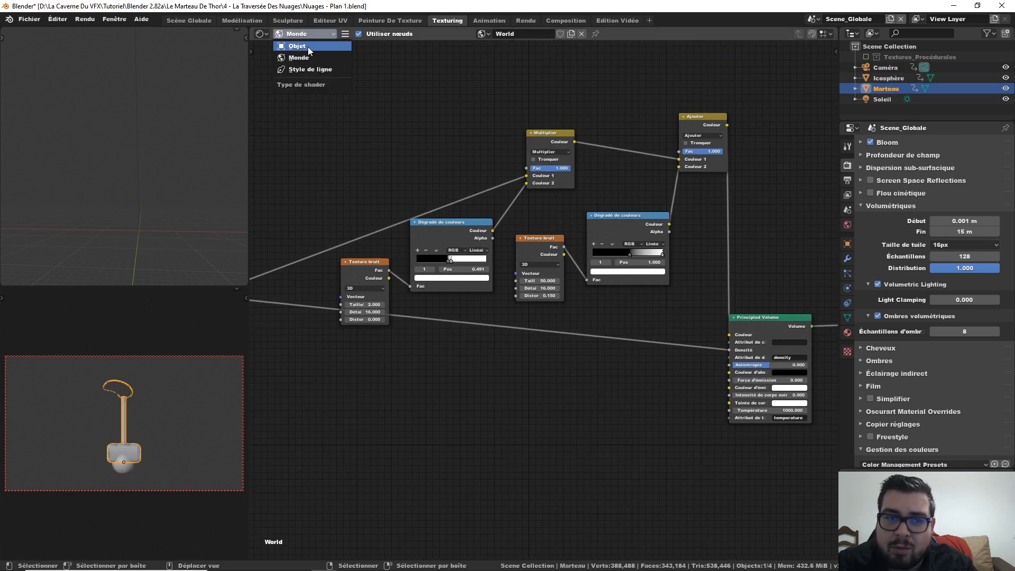
pyautogui.click(308, 47)
pyautogui.moveTo(485, 158); pyautogui.dragTo(597, 82, button='middle')
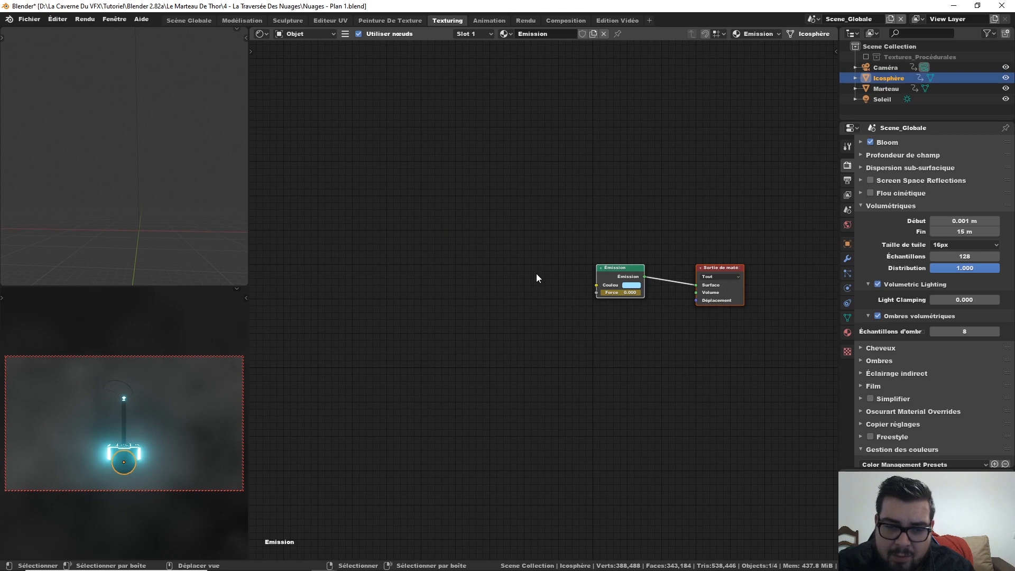
pyautogui.moveTo(606, 266); pyautogui.dragTo(546, 270)
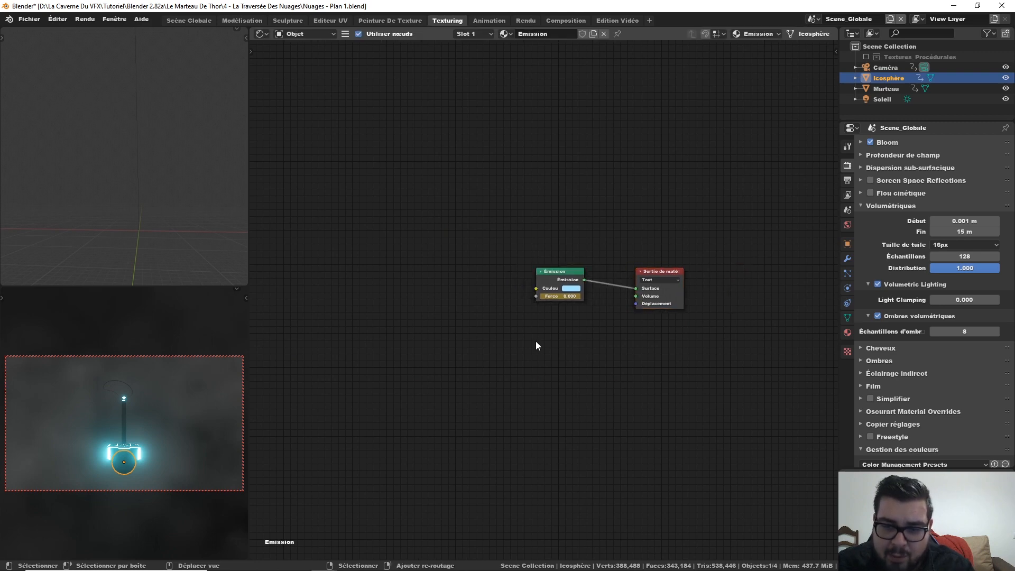
# Insert a Mix Shader node between the Emission node and the material output
pyautogui.hotkey('shift', 'a')
pyautogui.moveTo(533, 346)
pyautogui.click(599, 410)
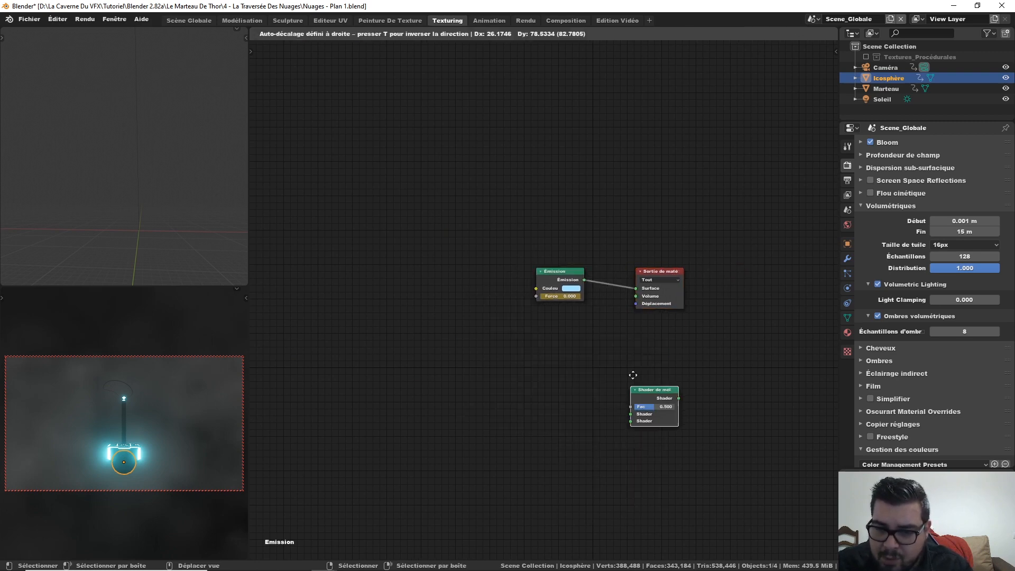
pyautogui.click(612, 256)
# Add a Transparent BSDF node, connect it to the Mix Shader's second shader input, and set the mix factor to 1.000
pyautogui.hotkey('shift', 'a')
pyautogui.moveTo(524, 340)
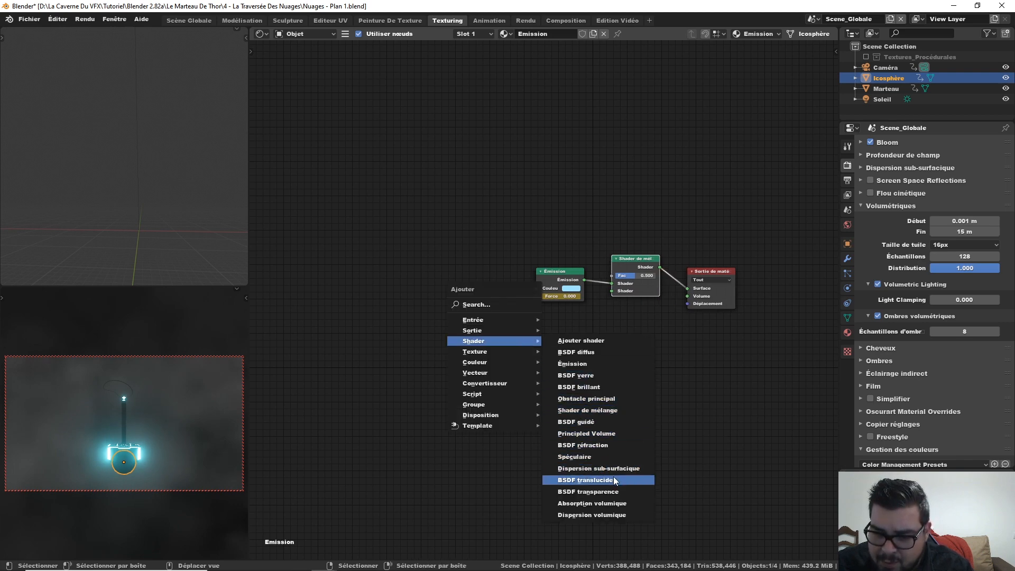
pyautogui.click(588, 492)
pyautogui.click(584, 351)
pyautogui.moveTo(586, 349); pyautogui.dragTo(612, 290)
pyautogui.moveTo(577, 339); pyautogui.dragTo(573, 335)
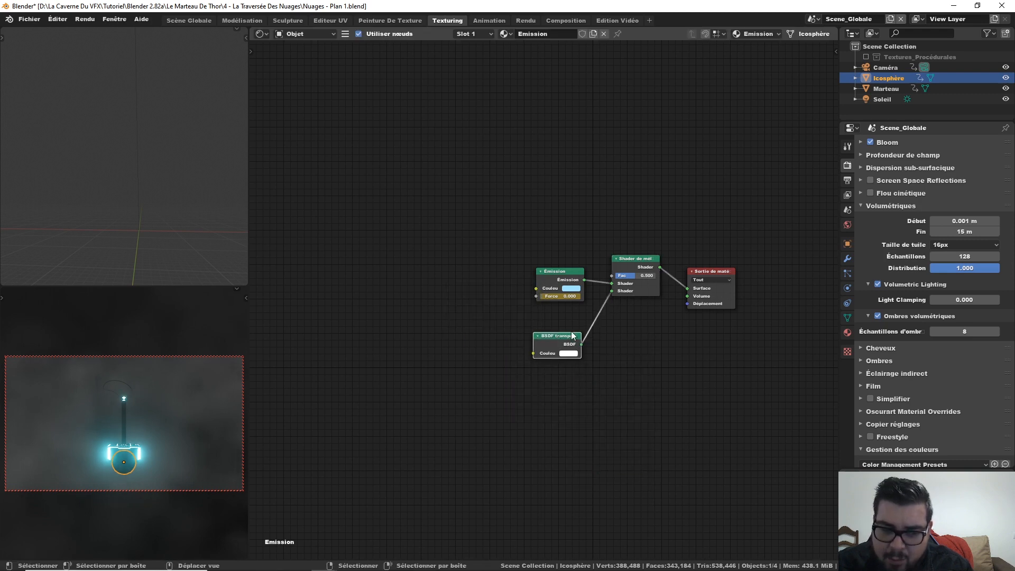
pyautogui.moveTo(630, 275); pyautogui.dragTo(653, 276)
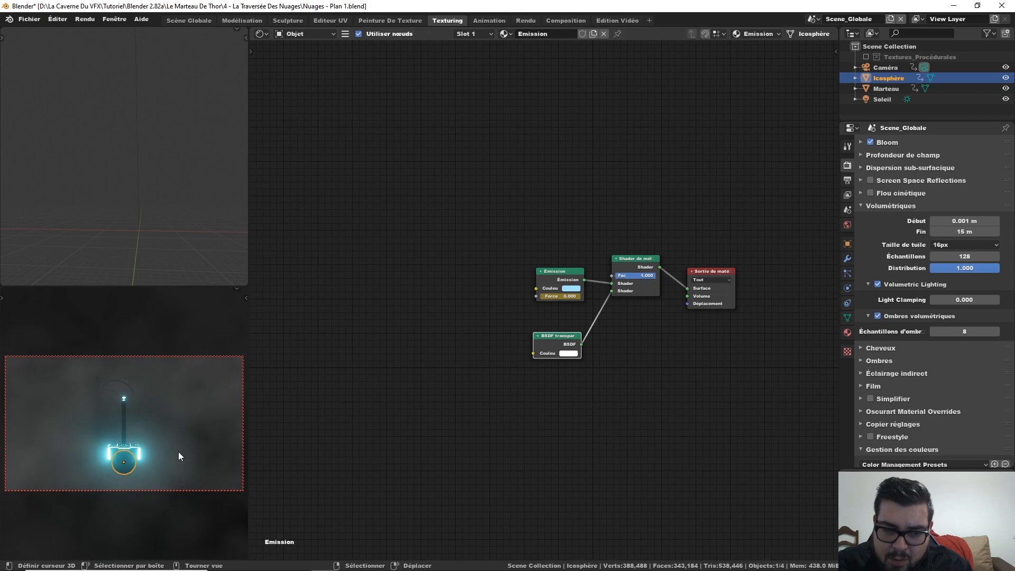
# Set the blend mode of the Icosphere's Emission material to Limitation alpha
pyautogui.click(847, 332)
pyautogui.click(944, 358)
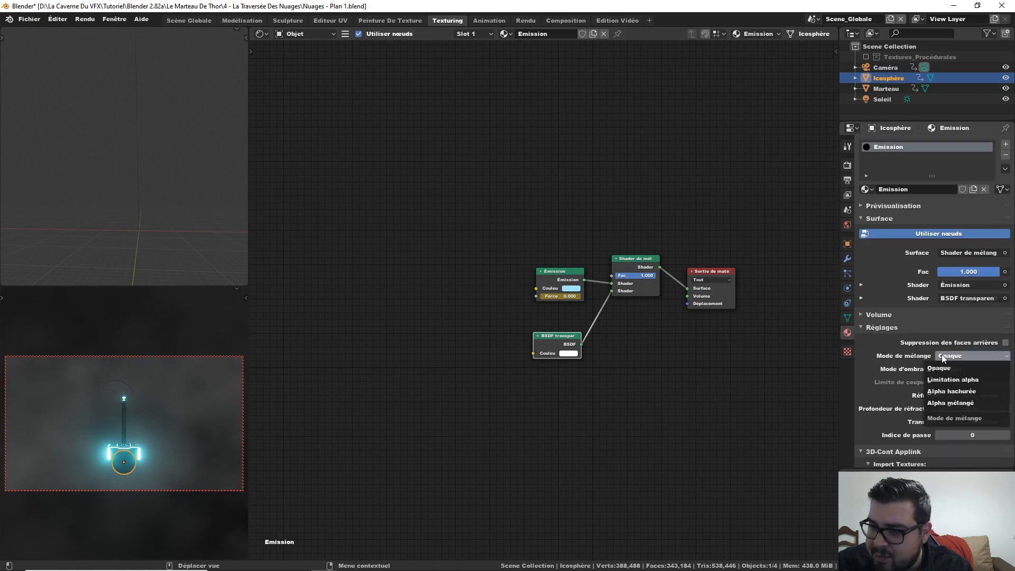
pyautogui.click(952, 379)
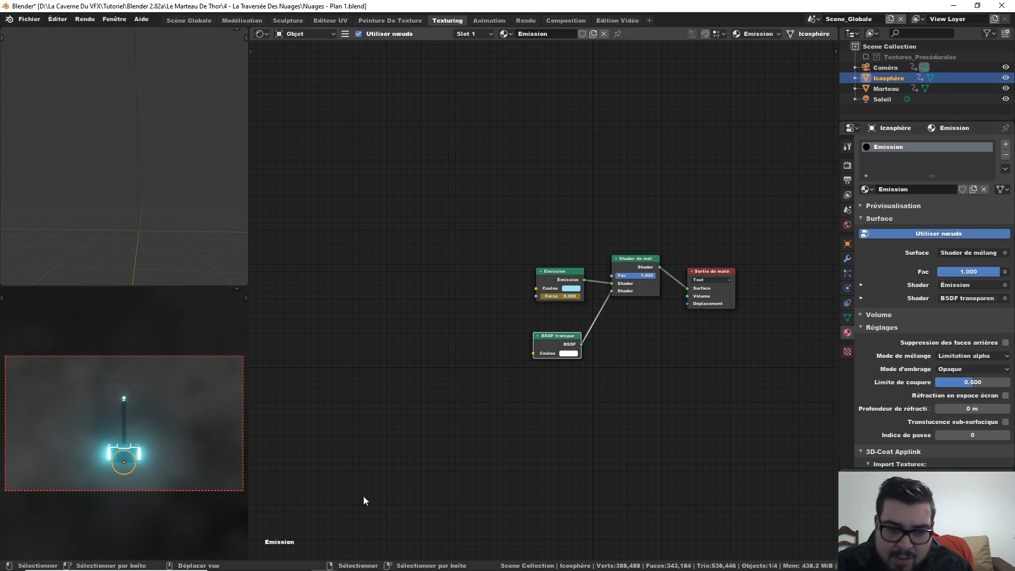
# In the Scène Globale workspace, set the mix factor of the Icosphere's Emission material to 0.000 at frame 250 and keyframe it
pyautogui.click(184, 20)
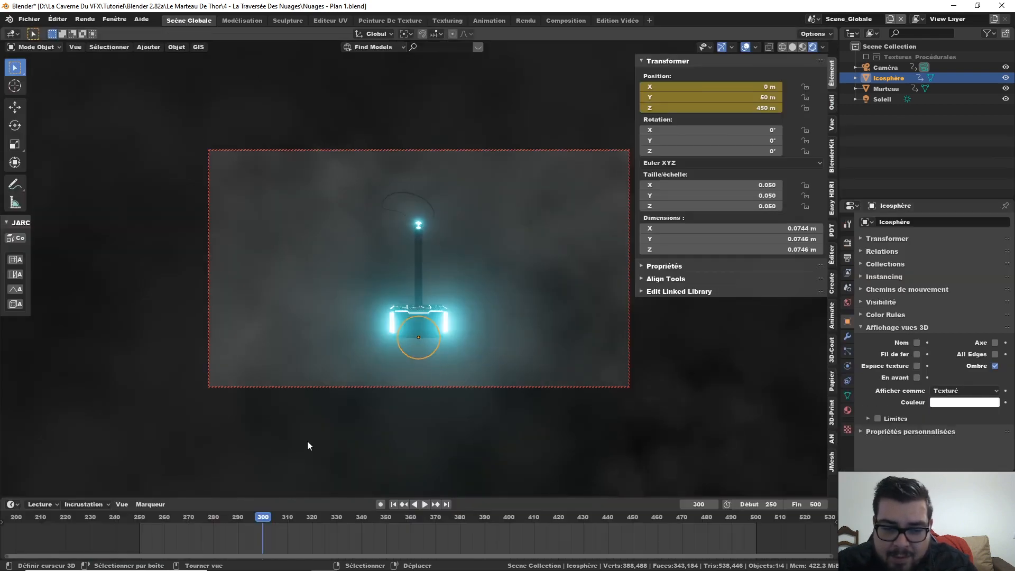
pyautogui.moveTo(263, 518); pyautogui.dragTo(141, 520)
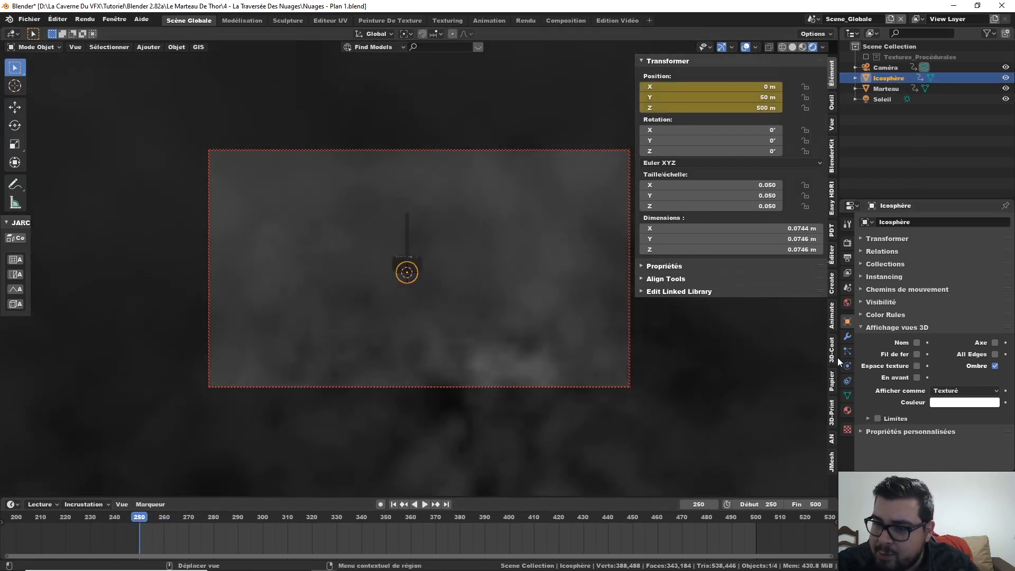
pyautogui.click(848, 411)
pyautogui.scroll(2, 983, 345)
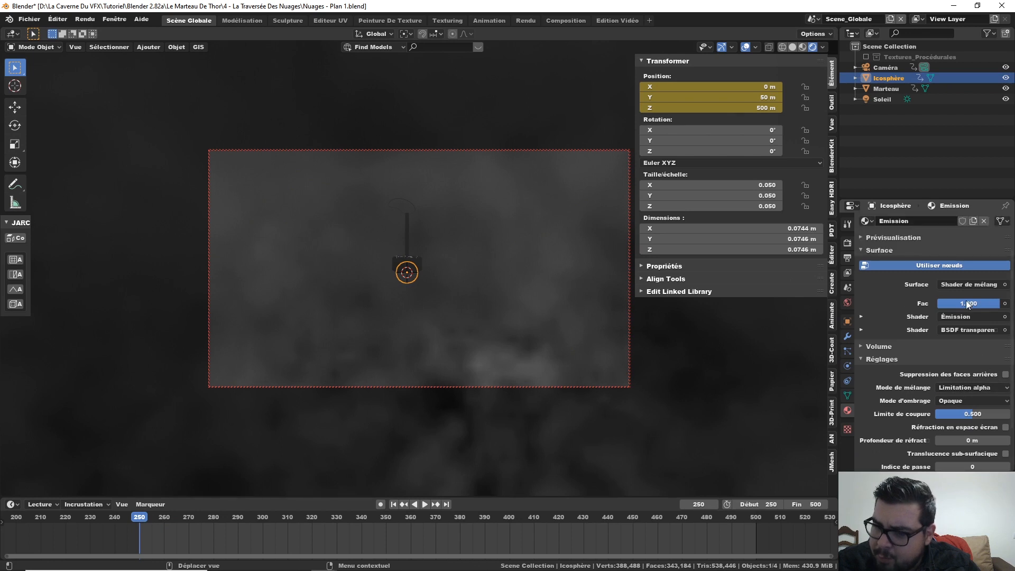
pyautogui.click(861, 317)
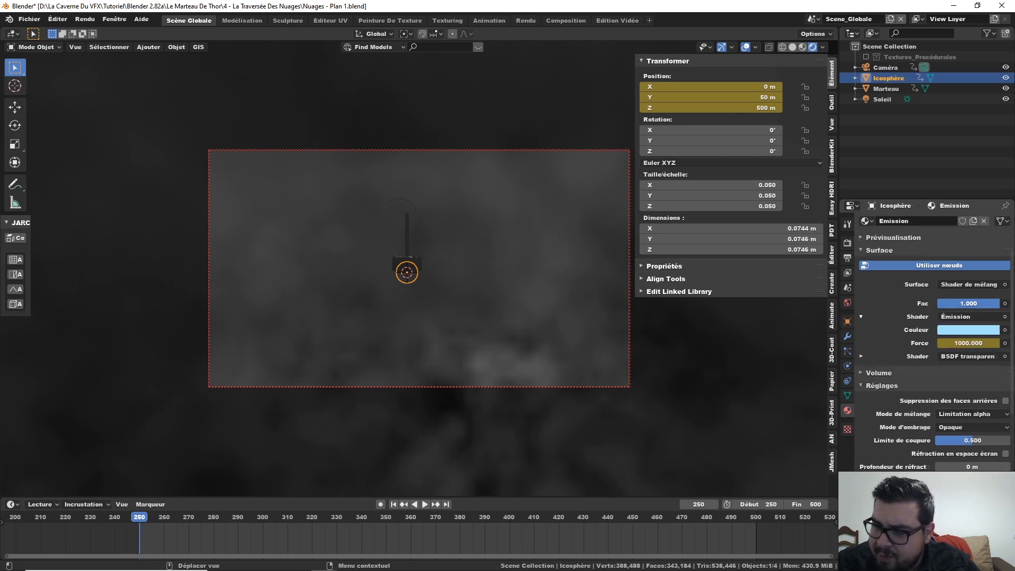
pyautogui.moveTo(998, 303); pyautogui.dragTo(938, 302)
pyautogui.rightClick(963, 303)
pyautogui.click(962, 303)
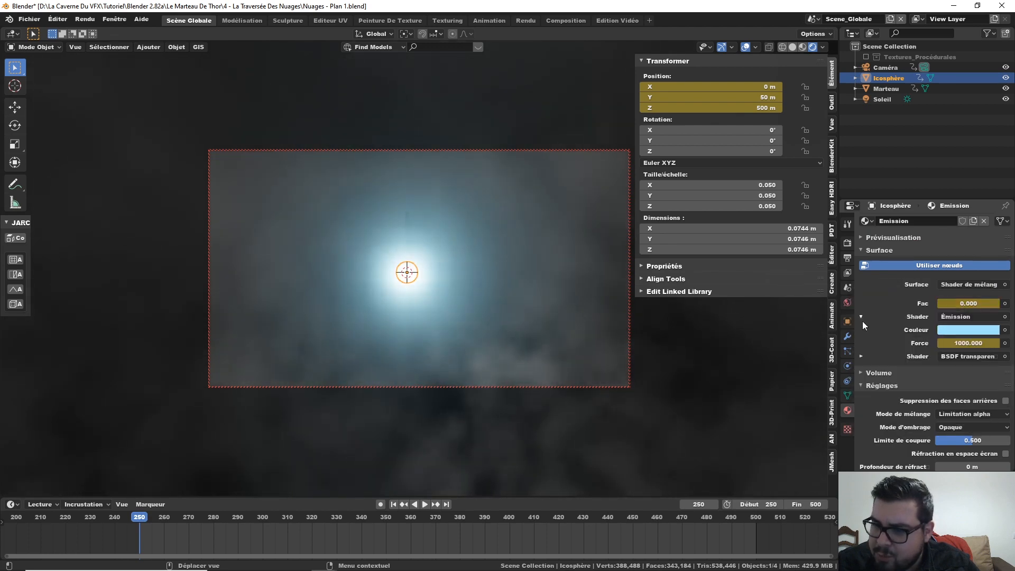
# Set the mix factor of the Icosphere's Emission material to 1.000 at frame 300 and keyframe it
pyautogui.press('space')
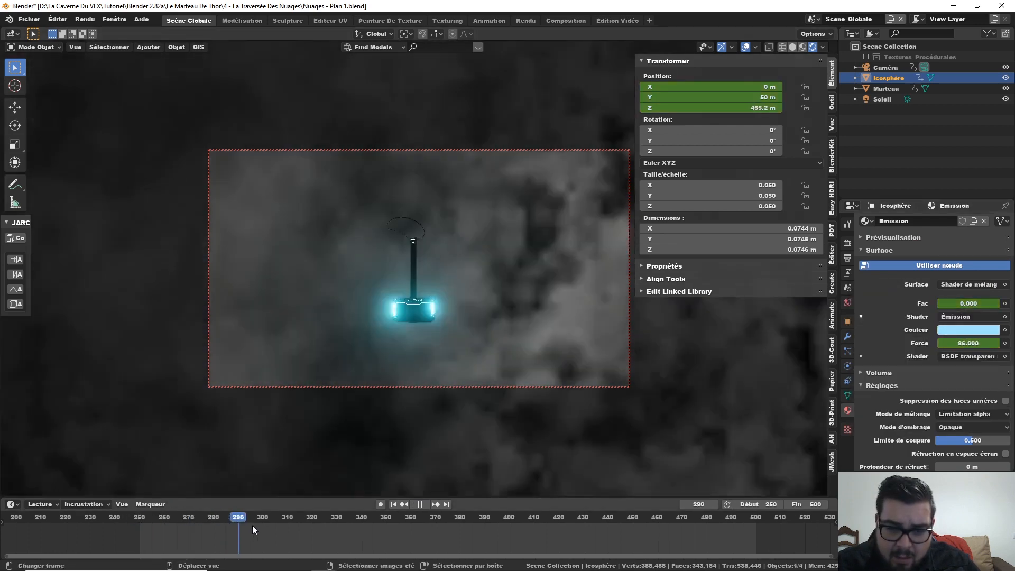
pyautogui.press('space')
pyautogui.press('Left')
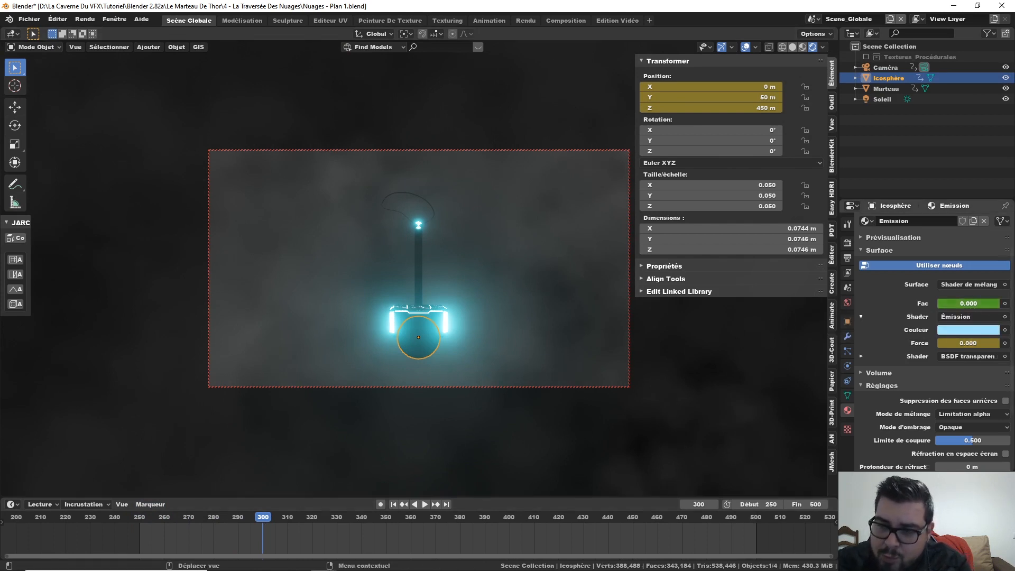
pyautogui.moveTo(962, 303); pyautogui.dragTo(1000, 304)
pyautogui.rightClick(998, 303)
pyautogui.click(991, 303)
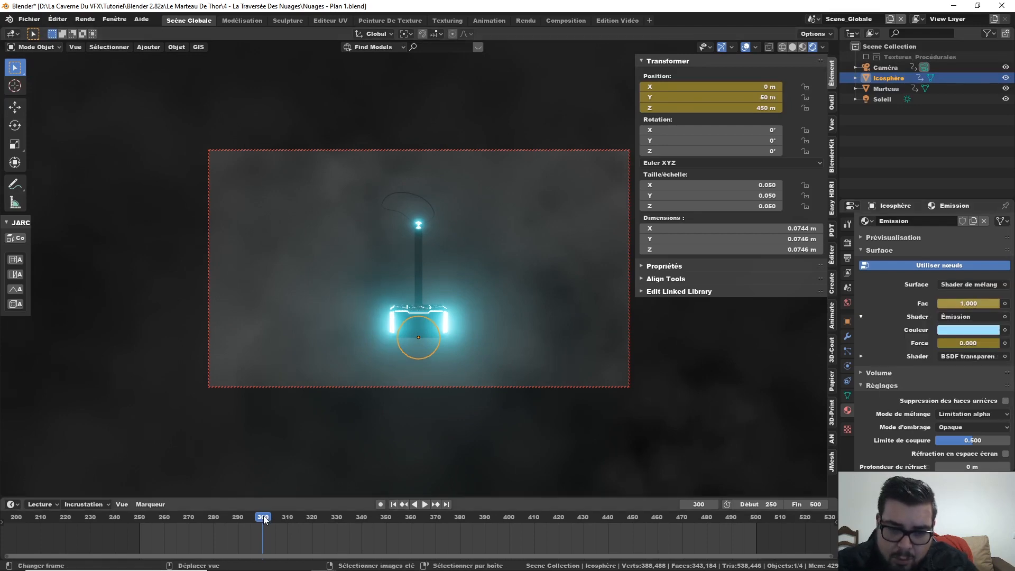
# Play and step through the animation between frames 250 and 300 to compare the Icosphere's position with the hammer's, especially just after frame 250
pyautogui.moveTo(264, 515); pyautogui.dragTo(148, 517)
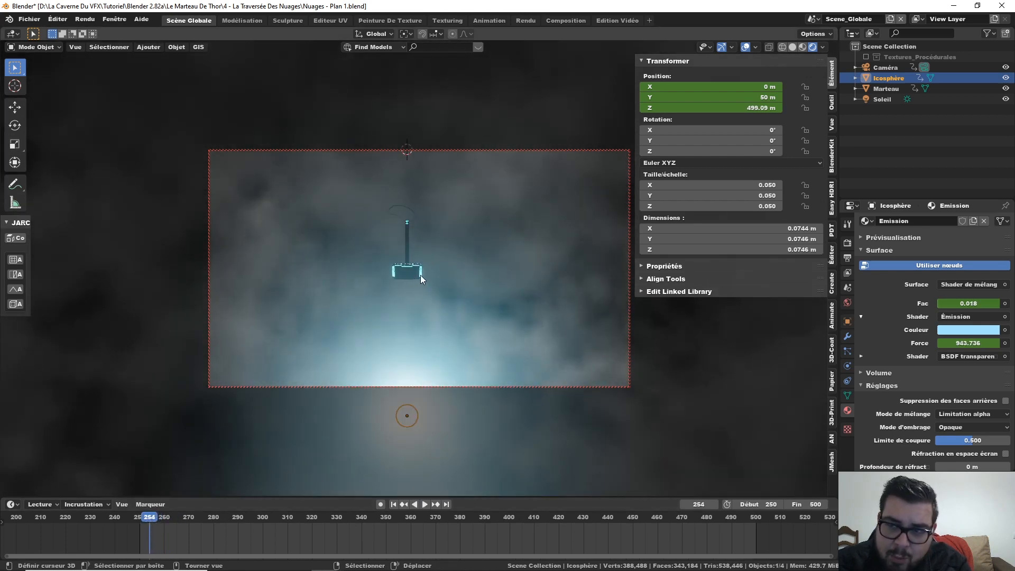
pyautogui.hotkey('shift', 'Left')
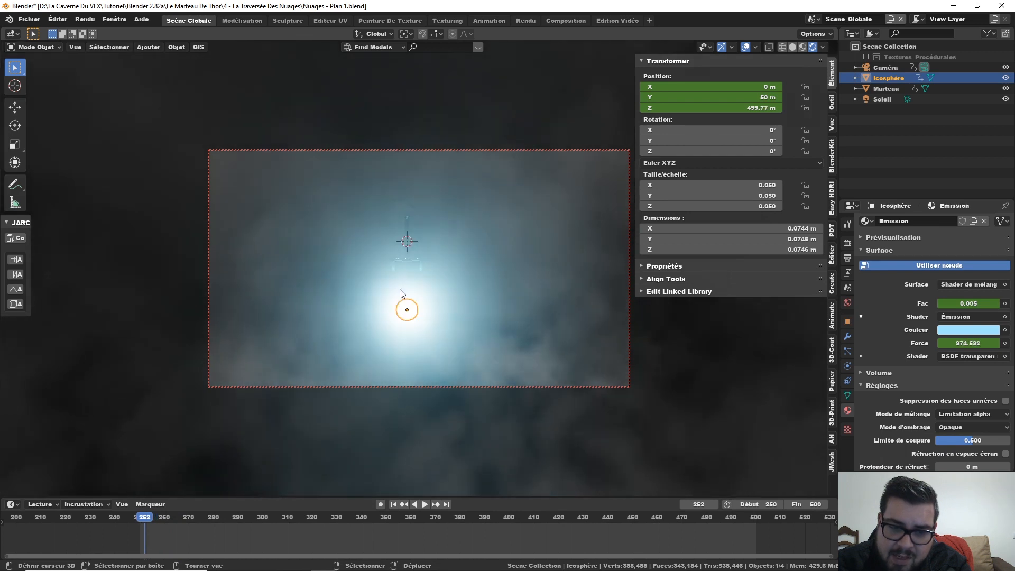
pyautogui.press('Right')
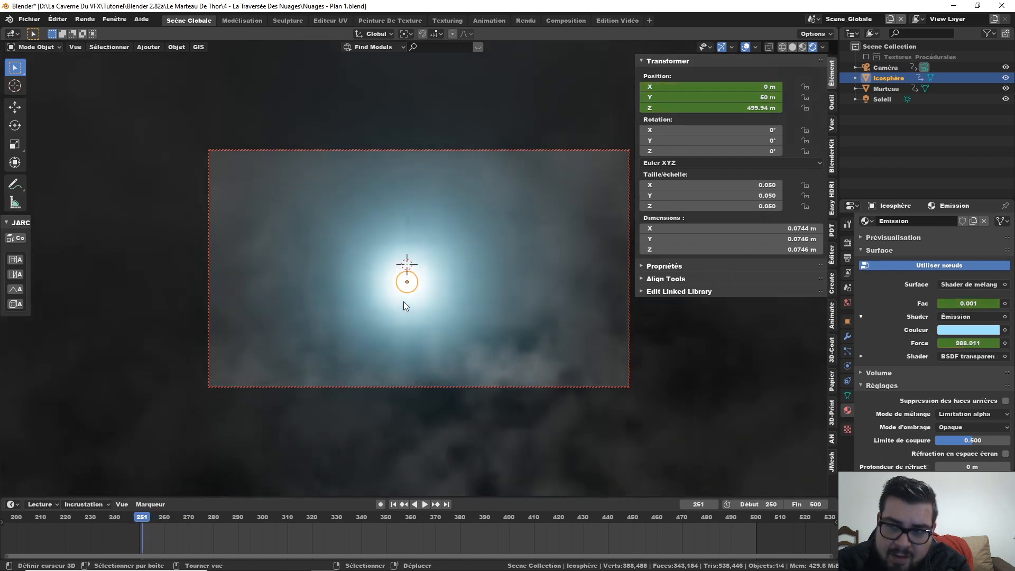
pyautogui.press('Left')
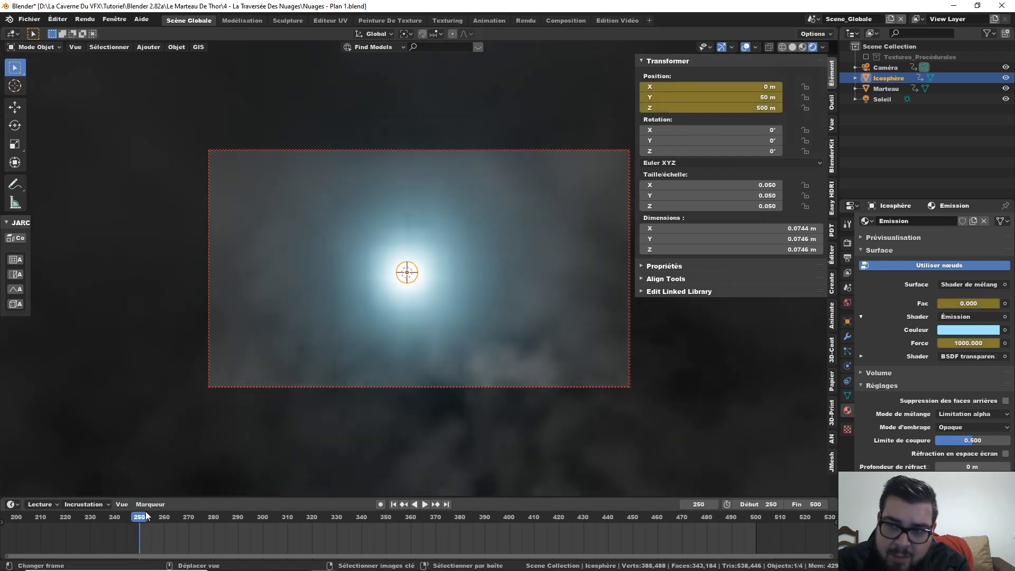
pyautogui.press('space')
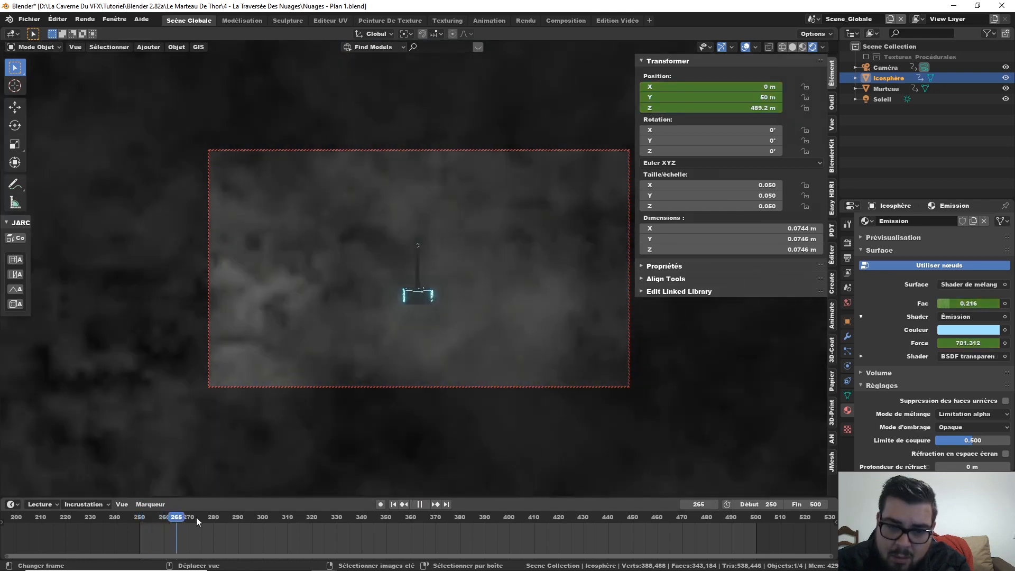
pyautogui.press('space')
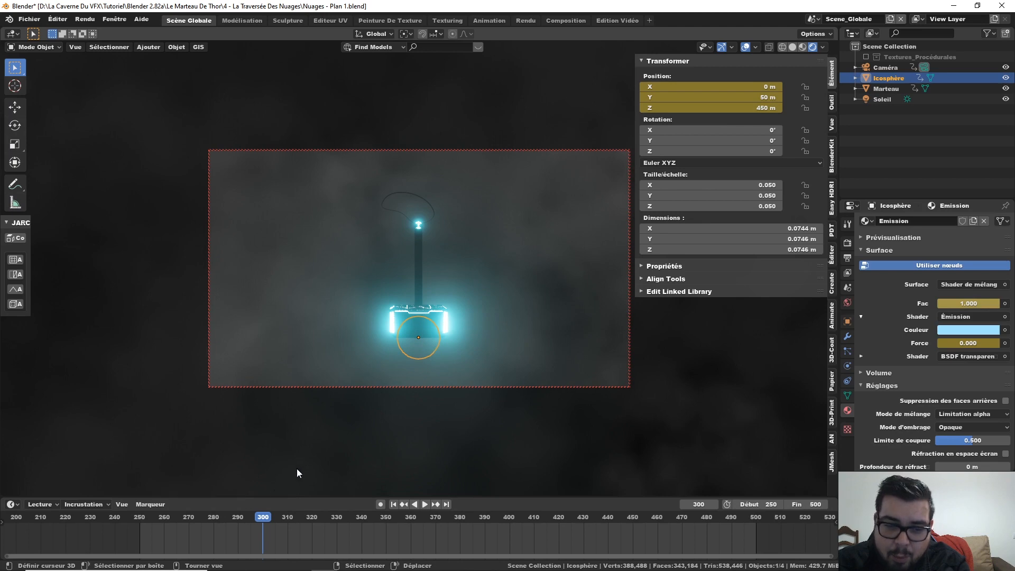
pyautogui.moveTo(265, 517); pyautogui.dragTo(185, 515)
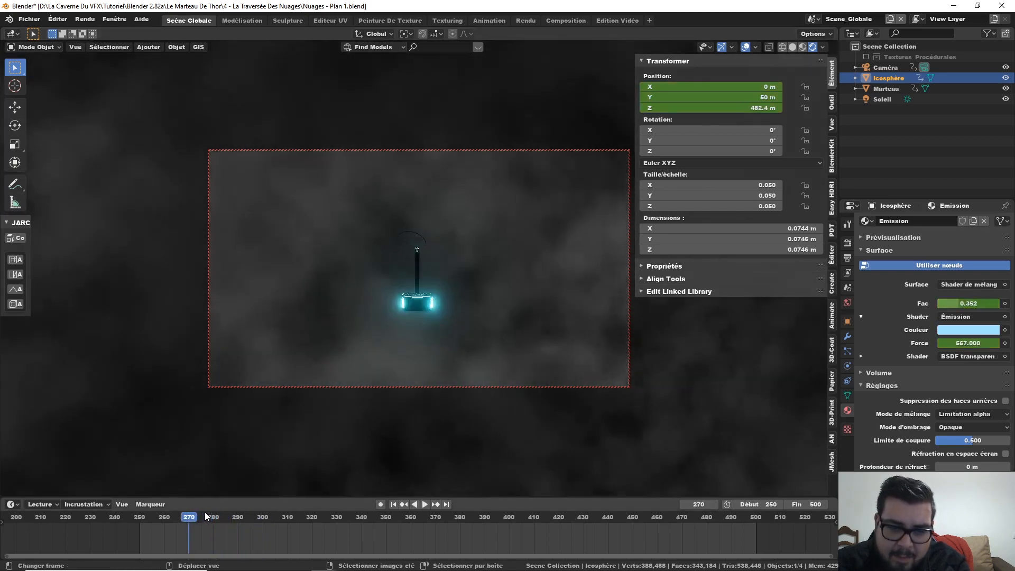
pyautogui.press('Left')
pyautogui.press('Left')
pyautogui.press('Left')
pyautogui.press('Left')
pyautogui.press('Left')
pyautogui.press('Left')
pyautogui.press('Left')
pyautogui.press('Left')
pyautogui.press('Left')
pyautogui.press('Left')
pyautogui.press('Left')
pyautogui.press('Left')
pyautogui.press('Left')
pyautogui.press('Left')
pyautogui.press('Left')
pyautogui.press('Left')
pyautogui.press('Left')
pyautogui.press('Left')
pyautogui.press('Left')
pyautogui.press('Left')
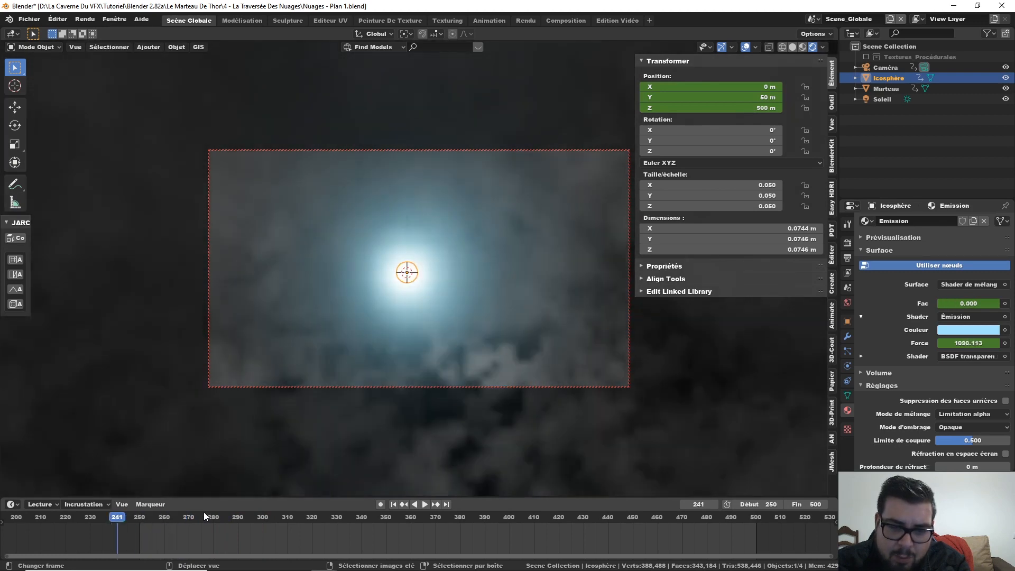
pyautogui.press('Right')
pyautogui.press('Right')
pyautogui.press('Right')
pyautogui.press('Right')
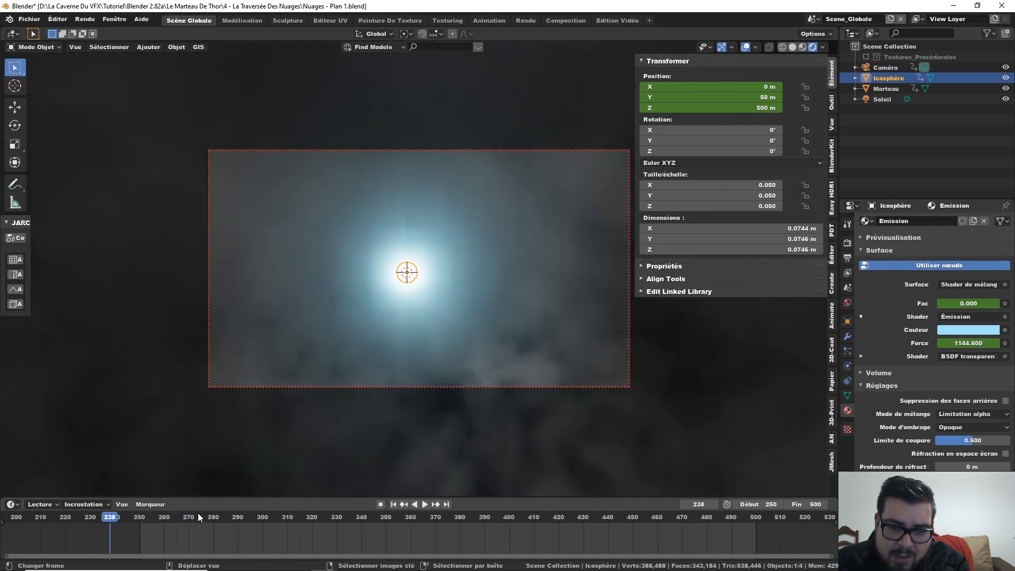
pyautogui.moveTo(116, 516); pyautogui.dragTo(144, 517)
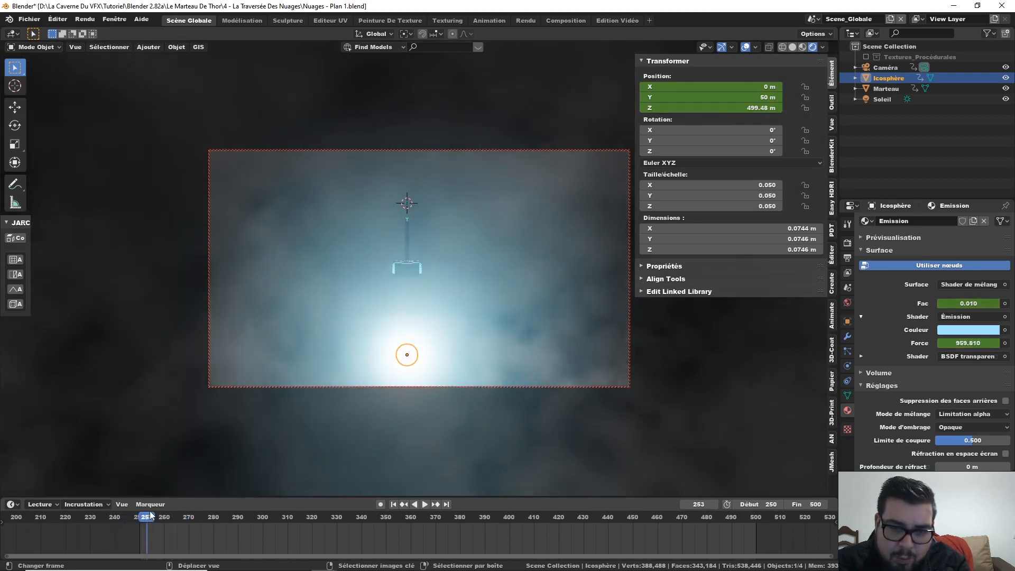
pyautogui.press('Left')
pyautogui.press('Left')
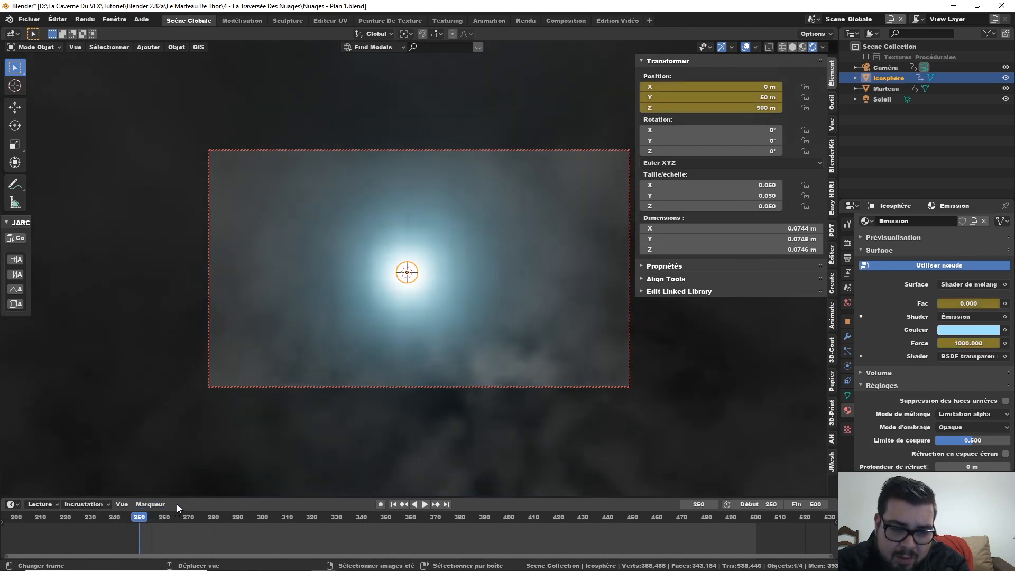
pyautogui.press('Right')
pyautogui.press('Left')
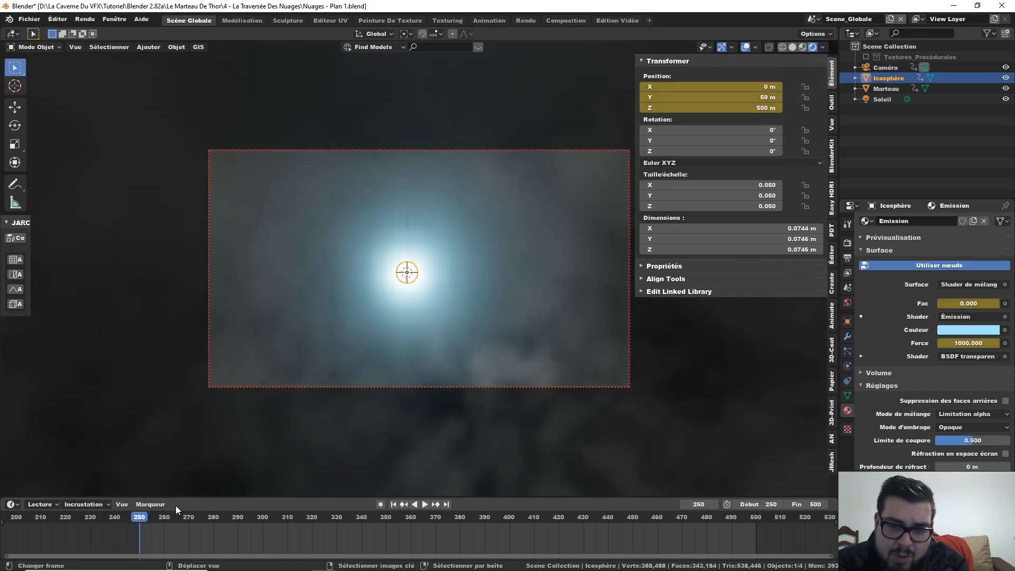
pyautogui.press('Right')
pyautogui.press('Left')
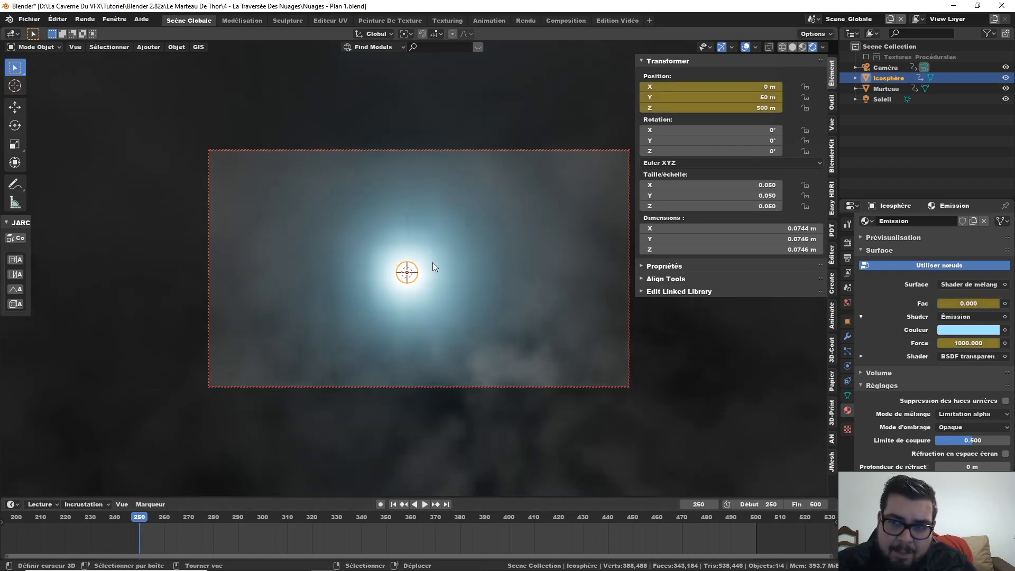
# Clear all X, Y and Z position keyframes from the Icosphere with the timeline at frame 250
pyautogui.rightClick(743, 95)
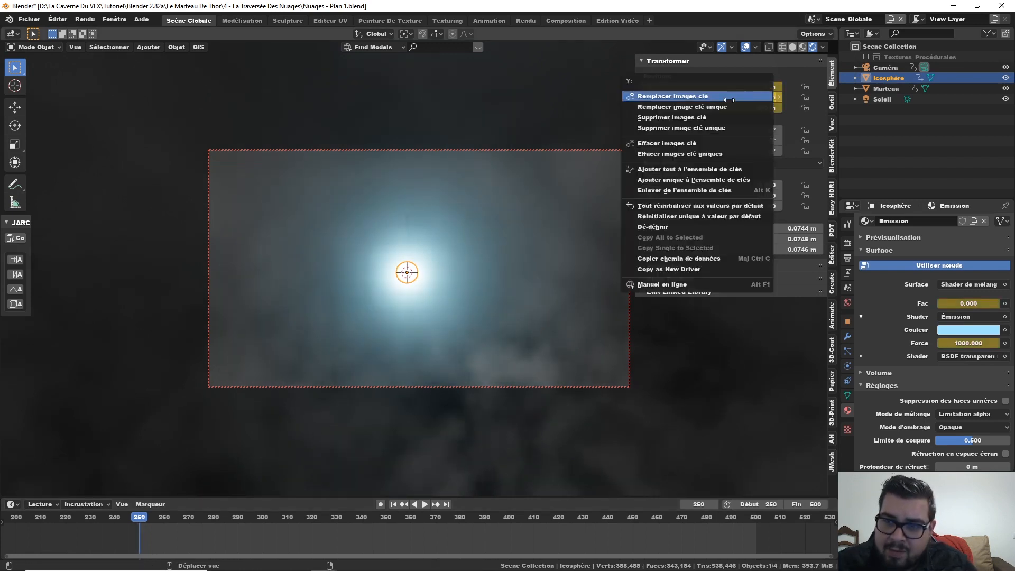
pyautogui.click(708, 117)
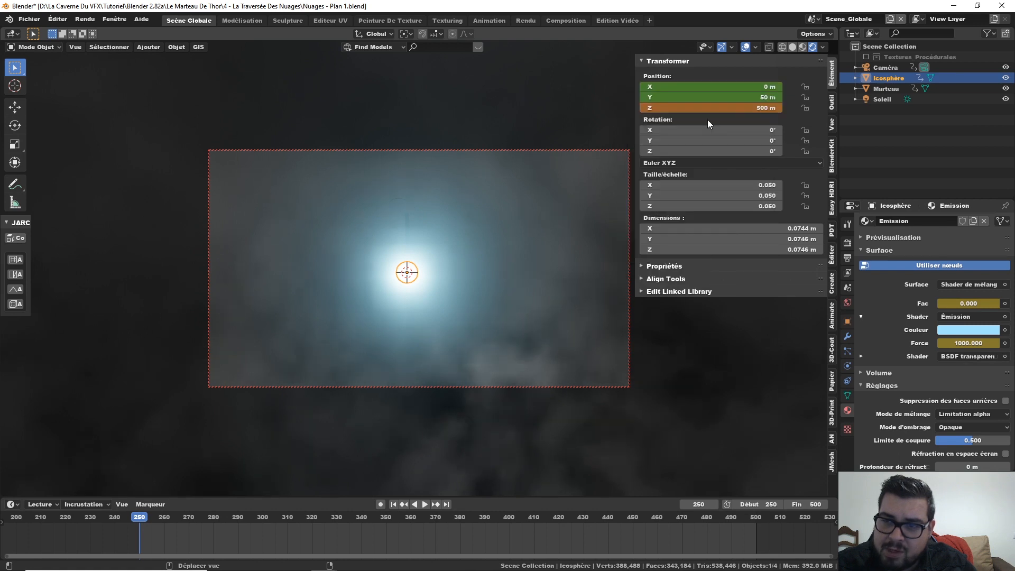
pyautogui.rightClick(730, 107)
pyautogui.click(701, 135)
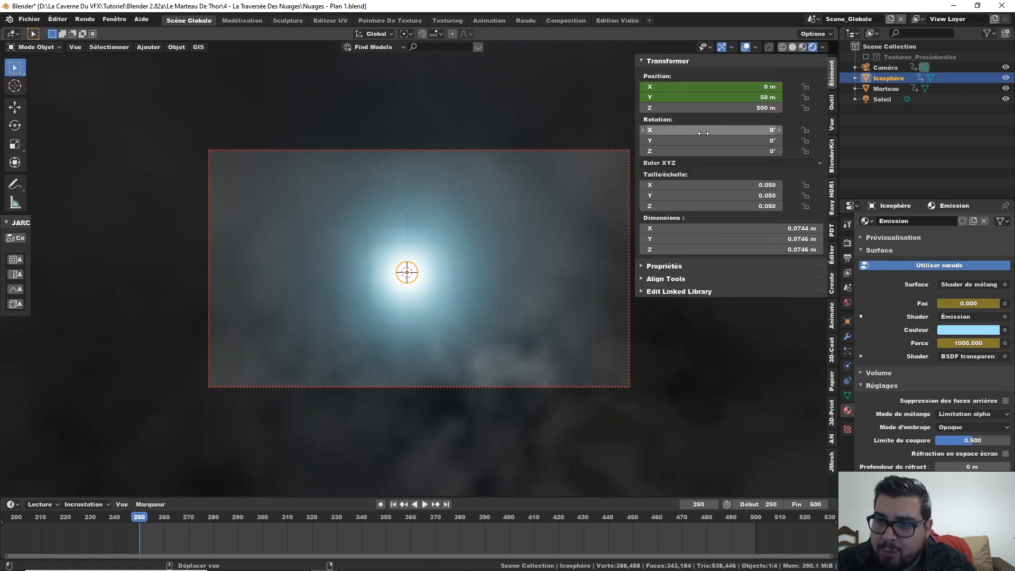
pyautogui.rightClick(700, 99)
pyautogui.click(698, 121)
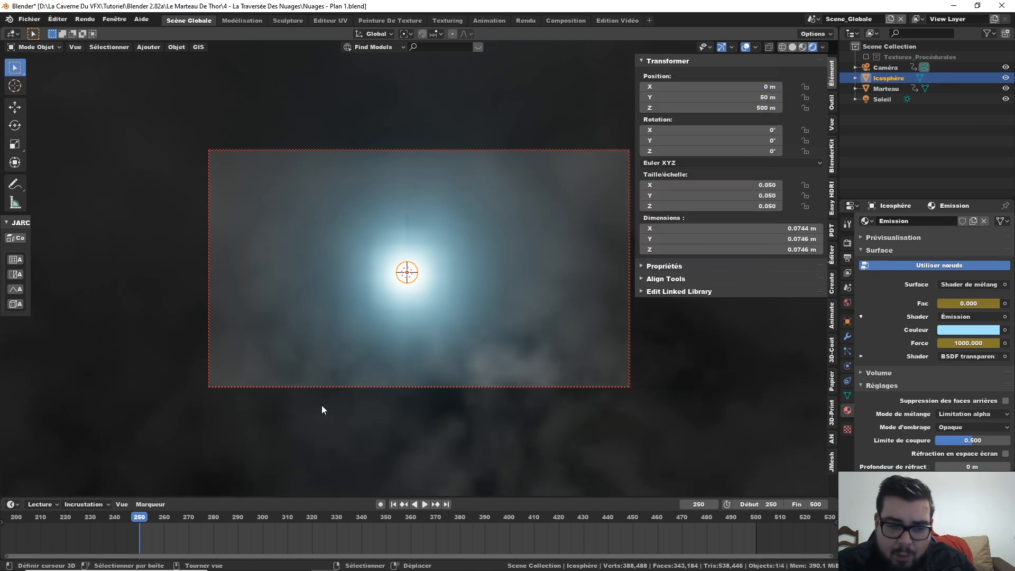
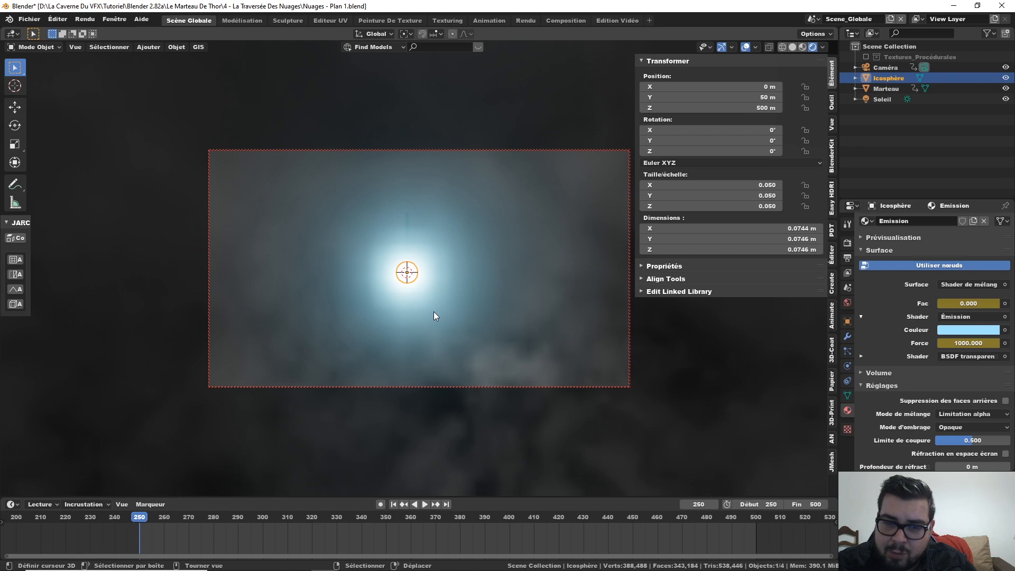
# Parent the Icosphere to the Marteau object using the Objet parent type
pyautogui.keyDown('shift'); pyautogui.click(408, 226); pyautogui.keyUp('shift')
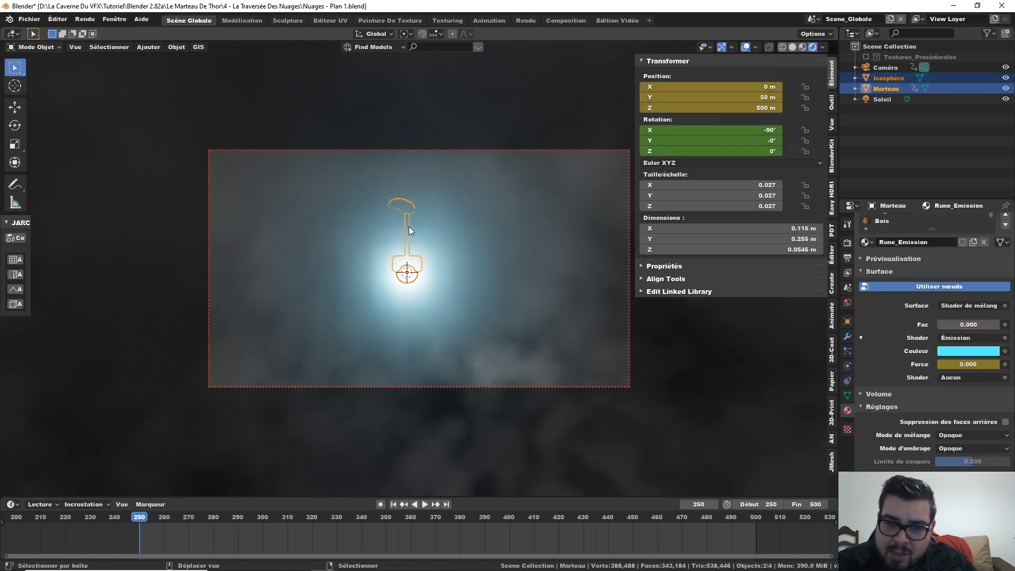
pyautogui.hotkey('ctrl', 'p')
pyautogui.click(440, 234)
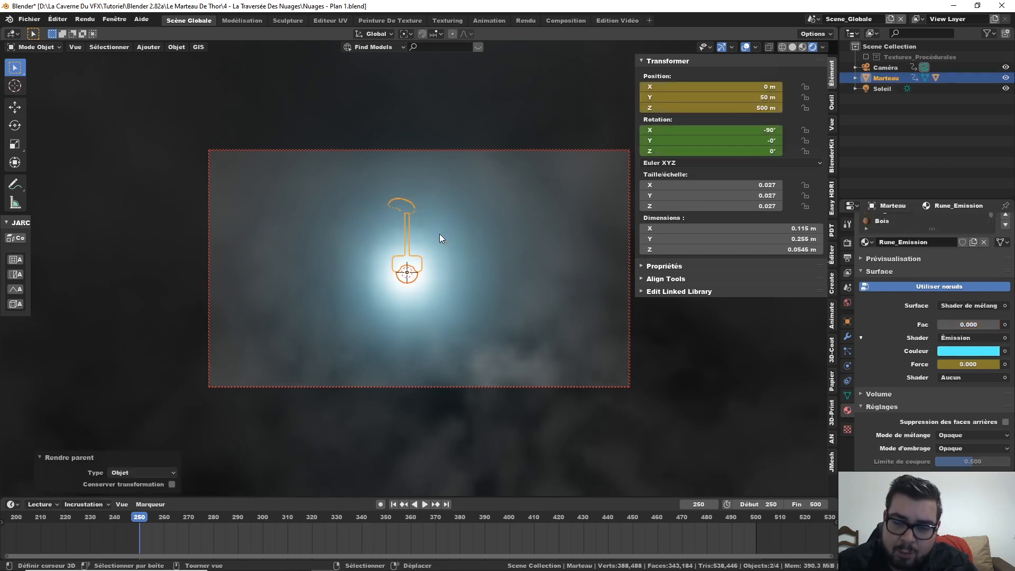
# Play the animation from frame 250, also with everything deselected, to check how the glowing Icosphere follows the falling hammer
pyautogui.click(426, 502)
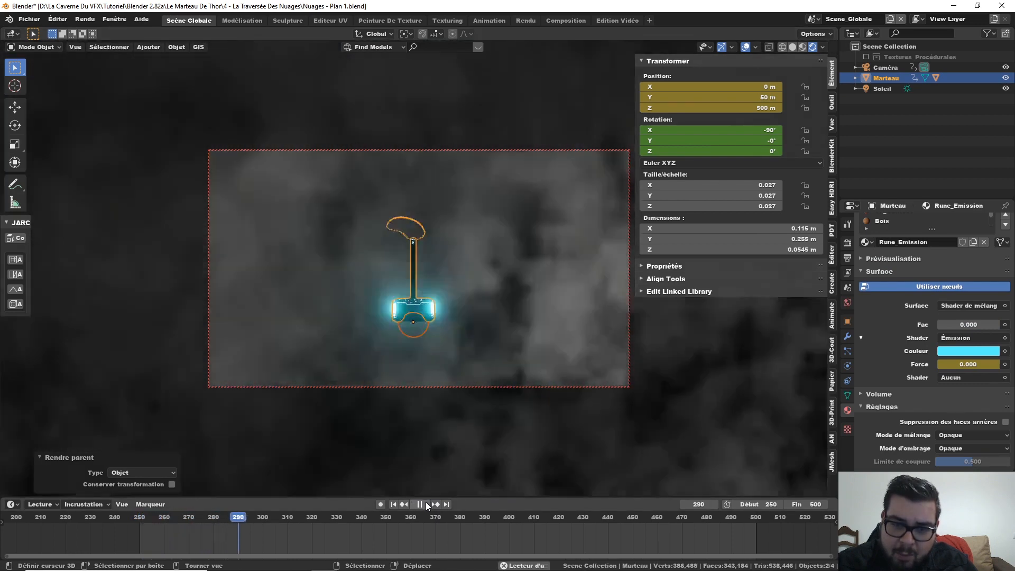
pyautogui.click(426, 502)
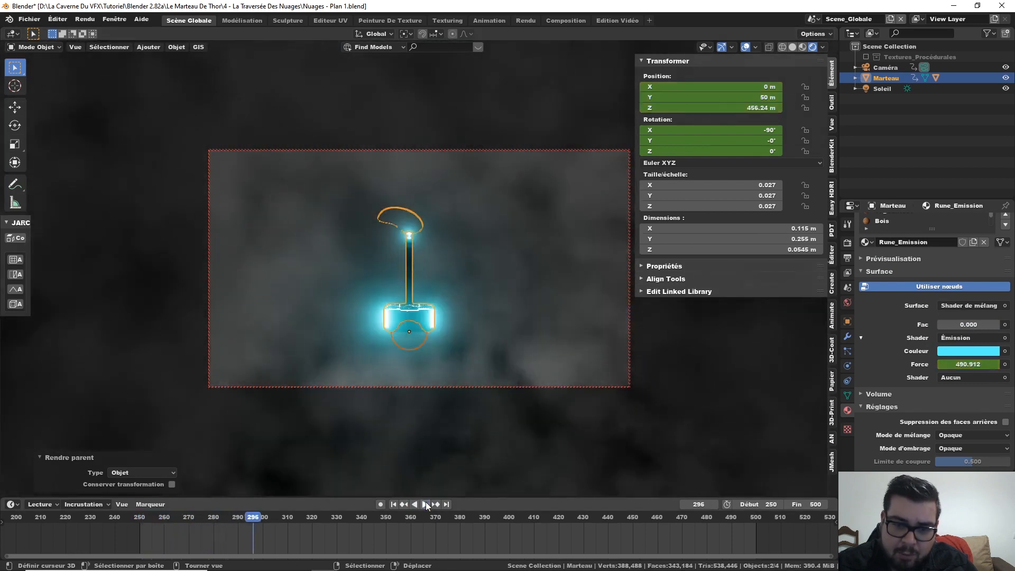
pyautogui.click(395, 505)
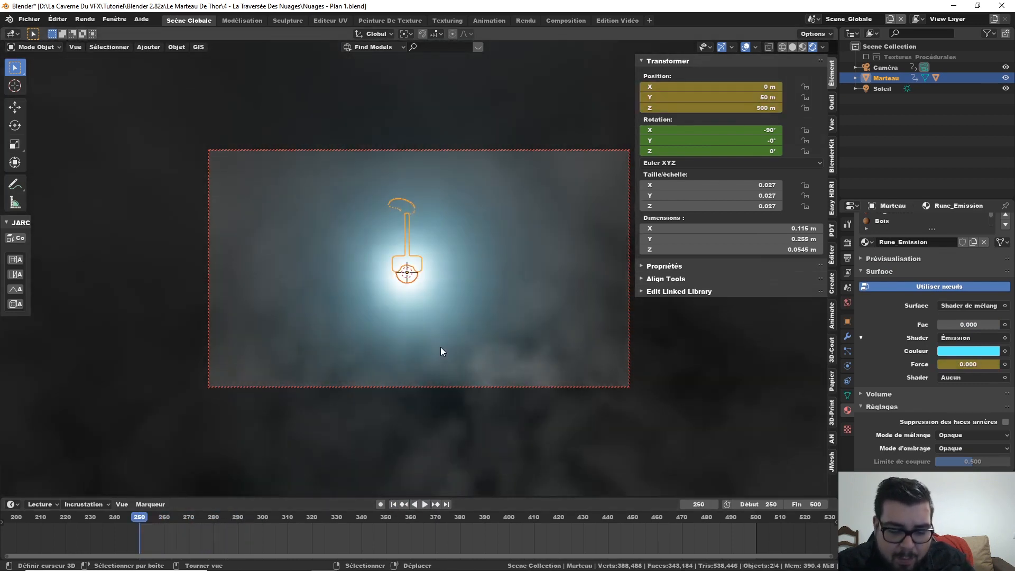
pyautogui.press('a')
pyautogui.click(462, 222)
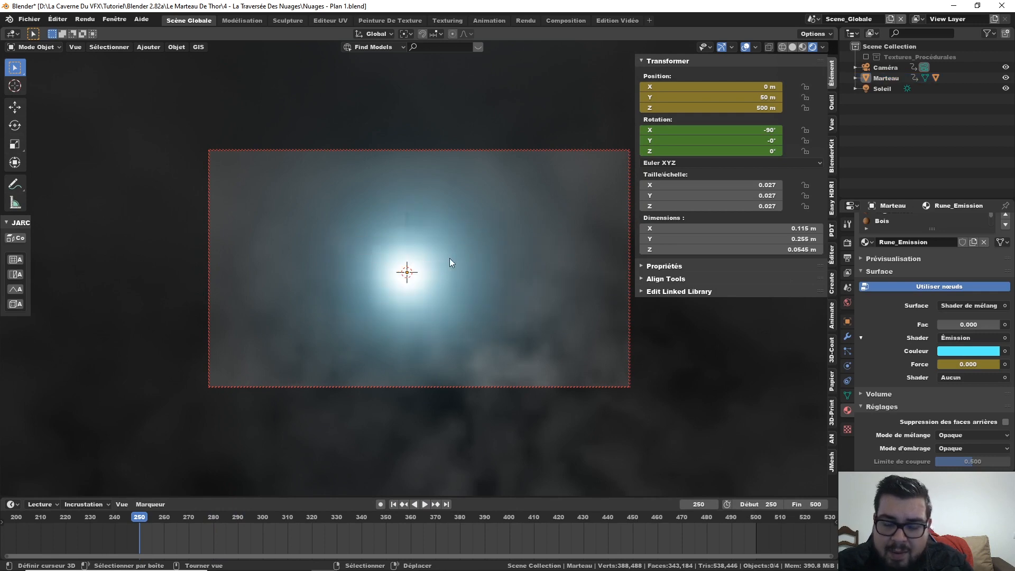
pyautogui.click(427, 504)
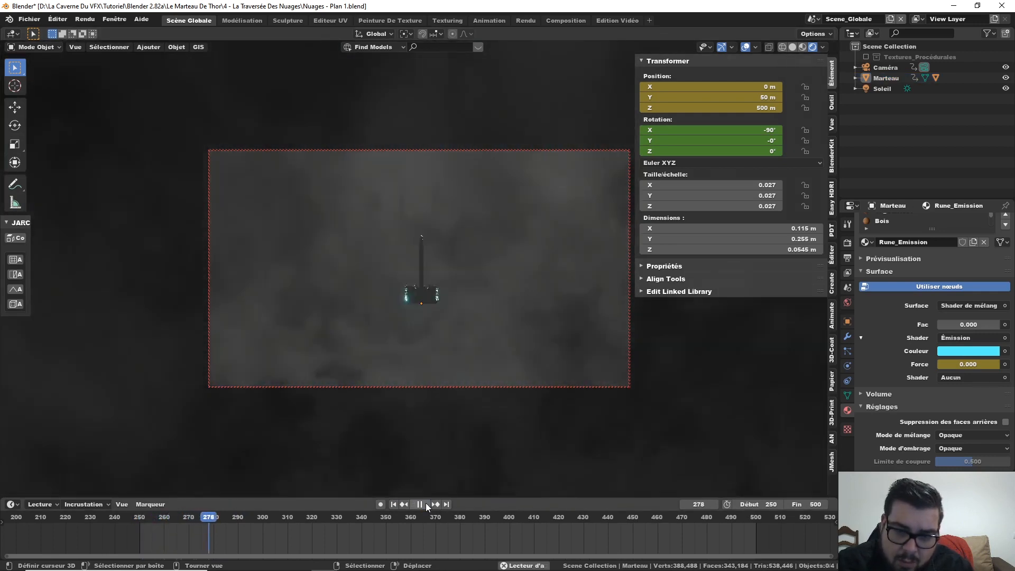
pyautogui.click(426, 505)
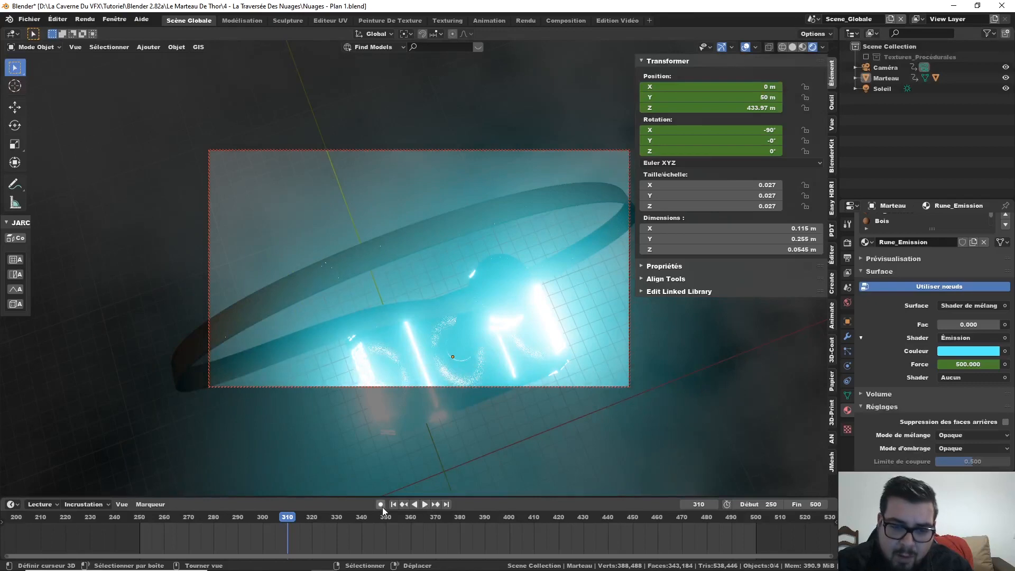
pyautogui.click(393, 503)
pyautogui.click(426, 504)
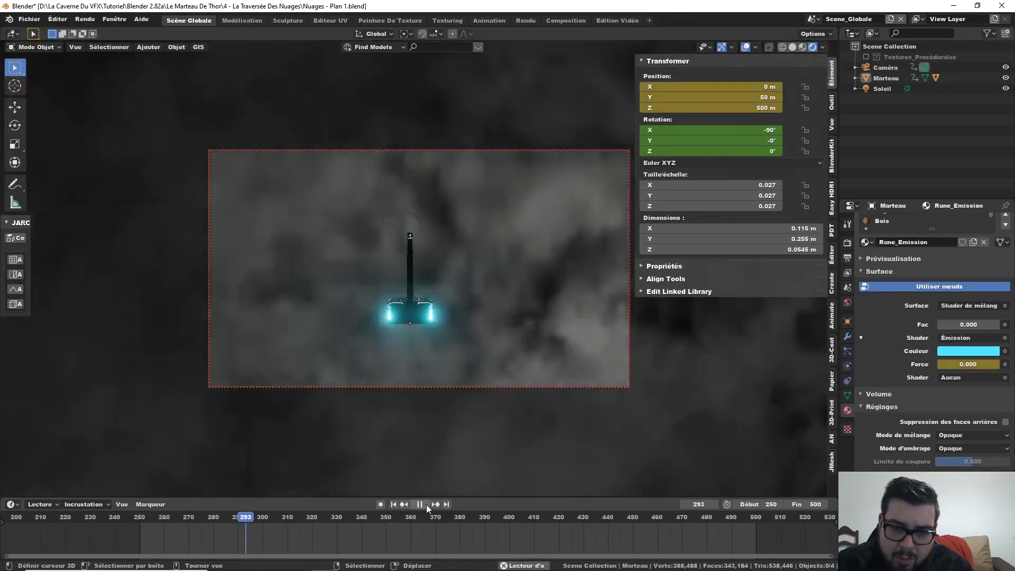
# Play and scrub the animation from frame 250 to just past frame 300 to examine the glow transition on the falling hammer
pyautogui.click(426, 504)
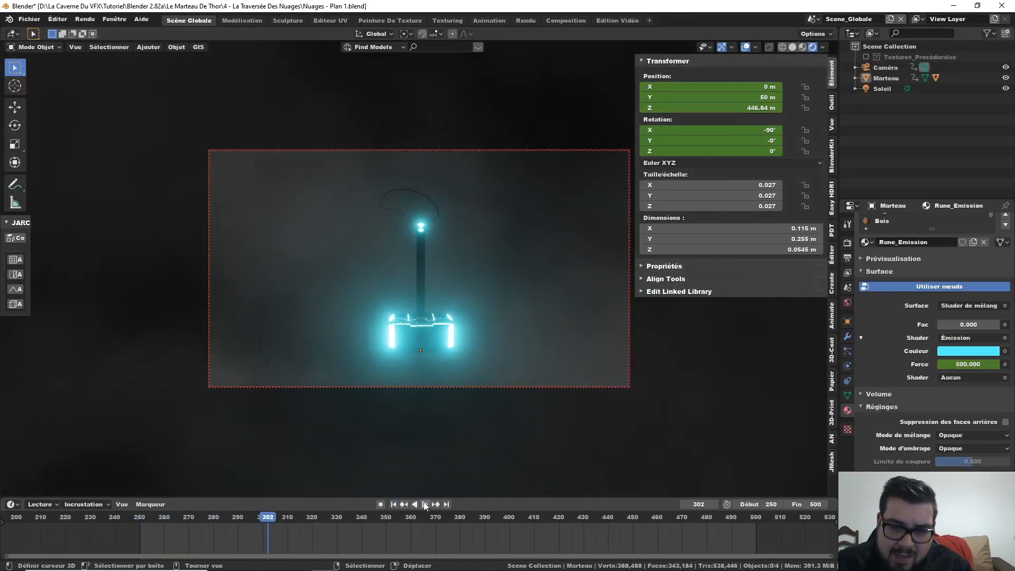
pyautogui.moveTo(267, 517)
pyautogui.mouseDown()
pyautogui.moveTo(182, 518)
pyautogui.moveTo(287, 519)
pyautogui.mouseUp()
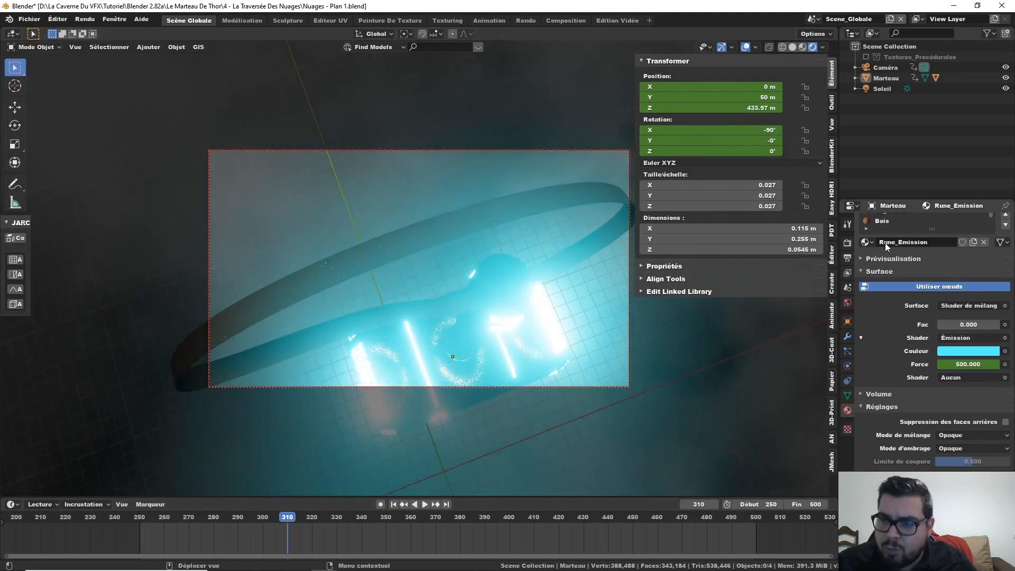
pyautogui.moveTo(284, 517); pyautogui.dragTo(265, 518)
pyautogui.click(394, 504)
pyautogui.click(425, 504)
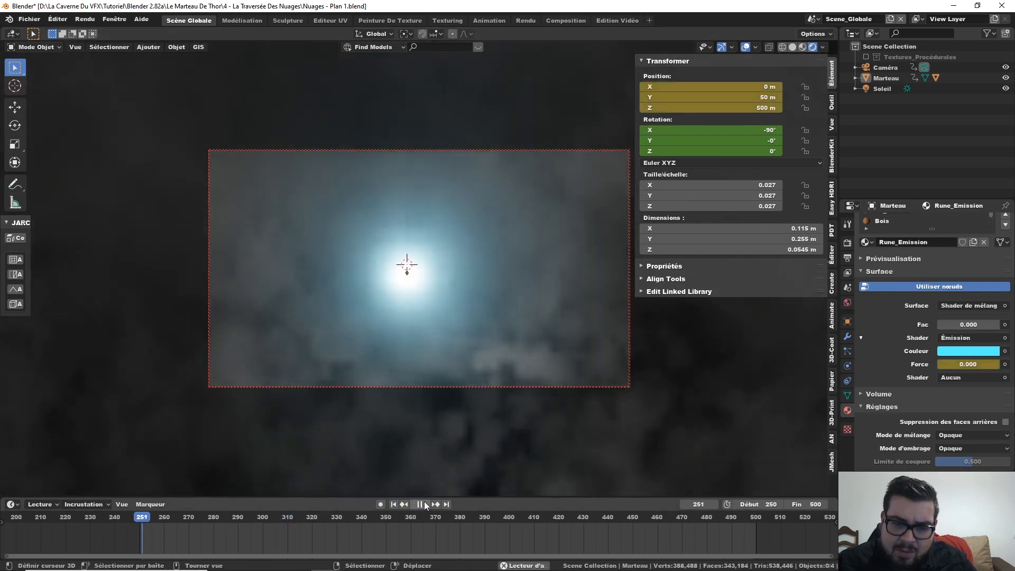
pyautogui.click(425, 505)
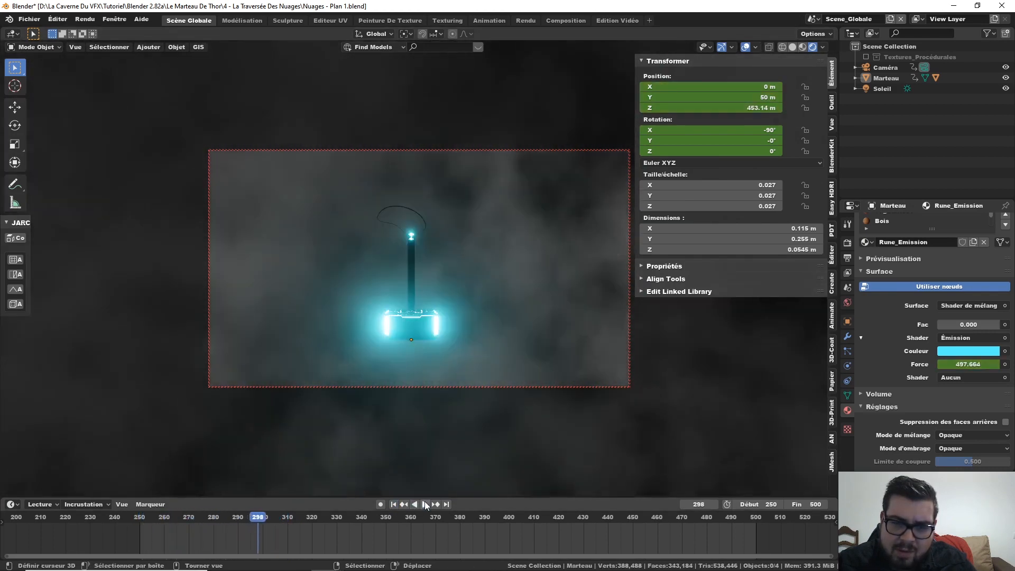
pyautogui.moveTo(264, 518); pyautogui.dragTo(216, 519)
pyautogui.press('space')
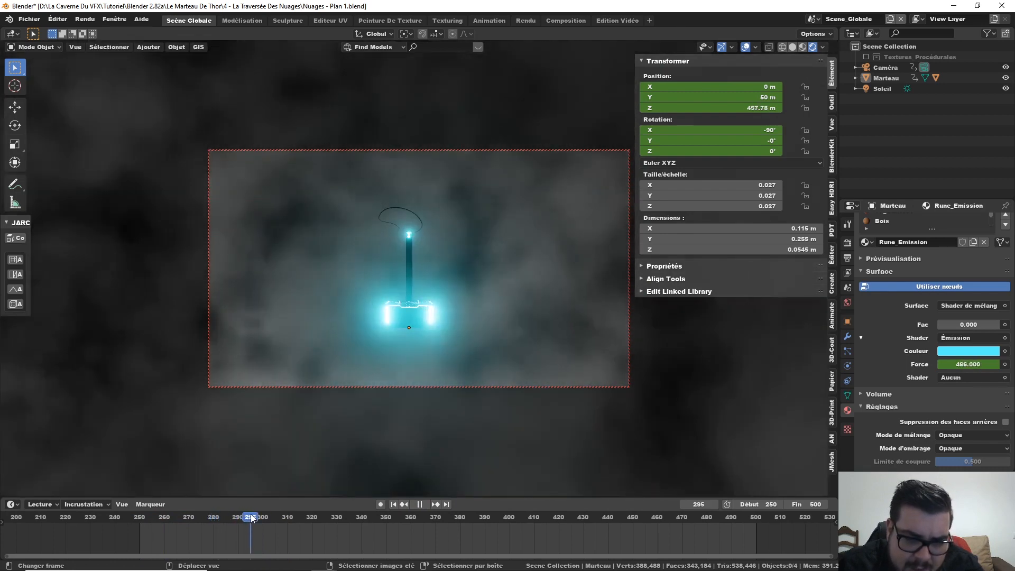
pyautogui.press('space')
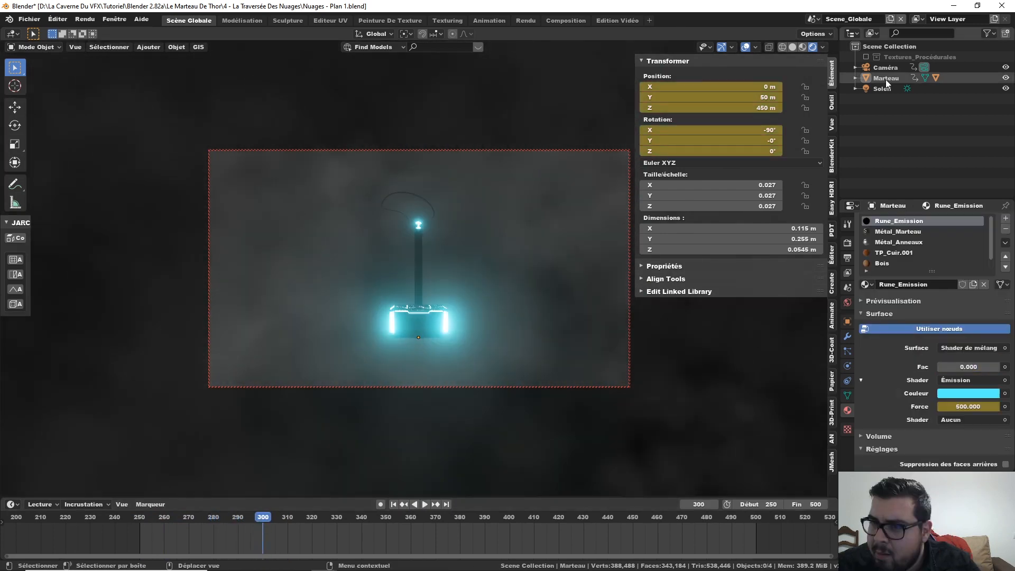
# Select the Icosphère under Marteau and clear all keyframes from its Emission material's Fac and Force values
pyautogui.click(856, 77)
pyautogui.click(897, 109)
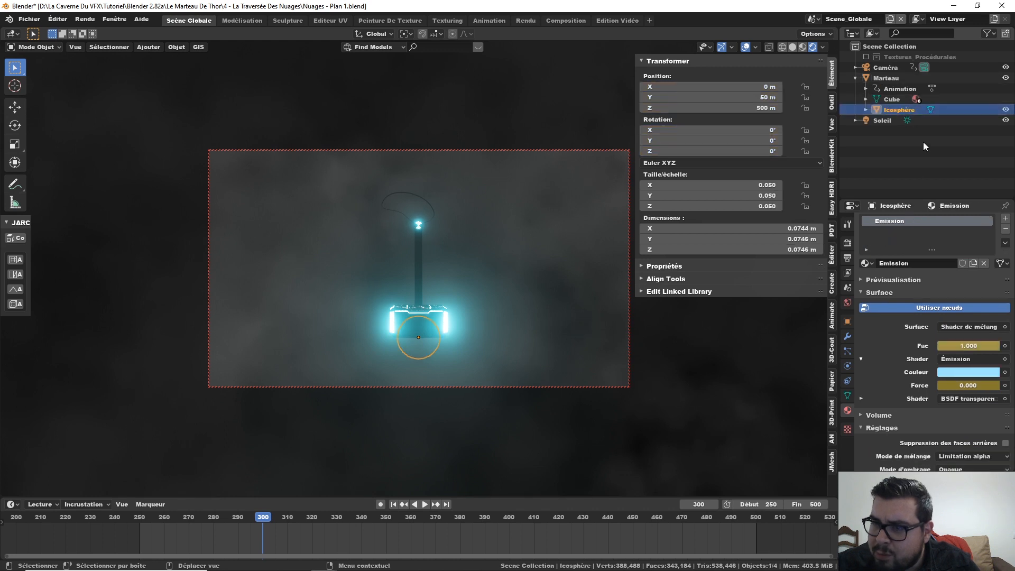
pyautogui.rightClick(952, 346)
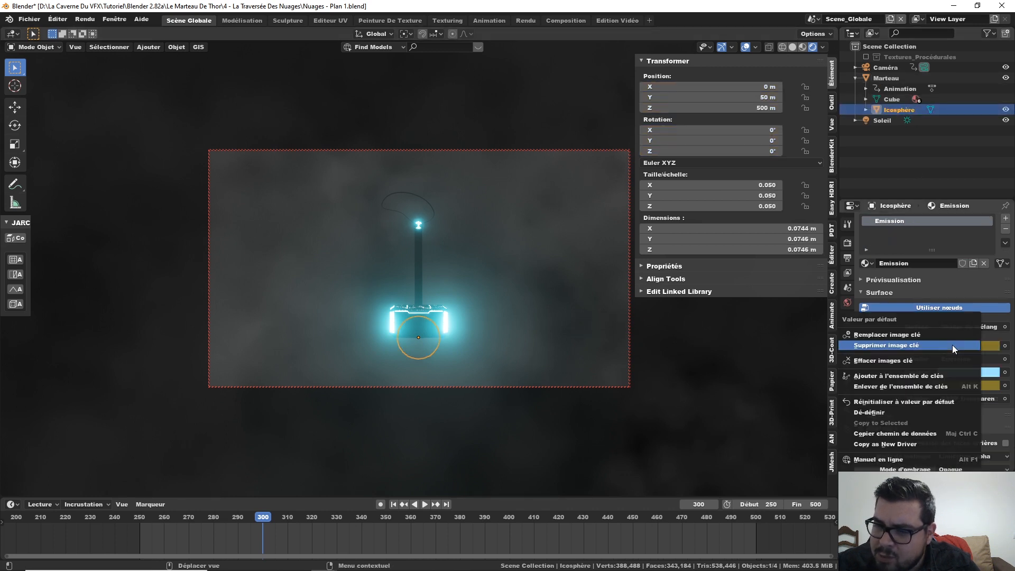
pyautogui.click(917, 359)
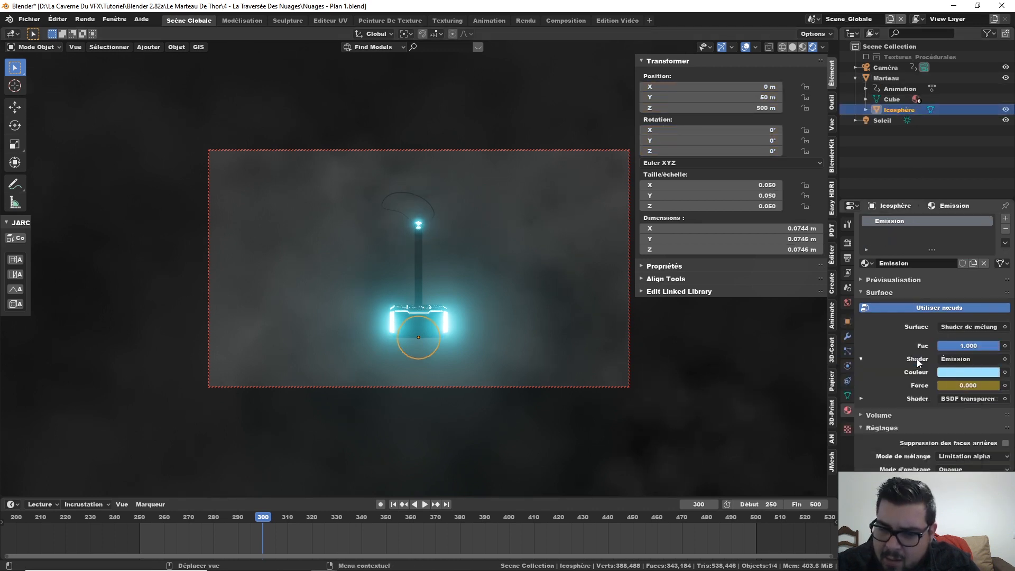
pyautogui.rightClick(964, 384)
pyautogui.click(938, 381)
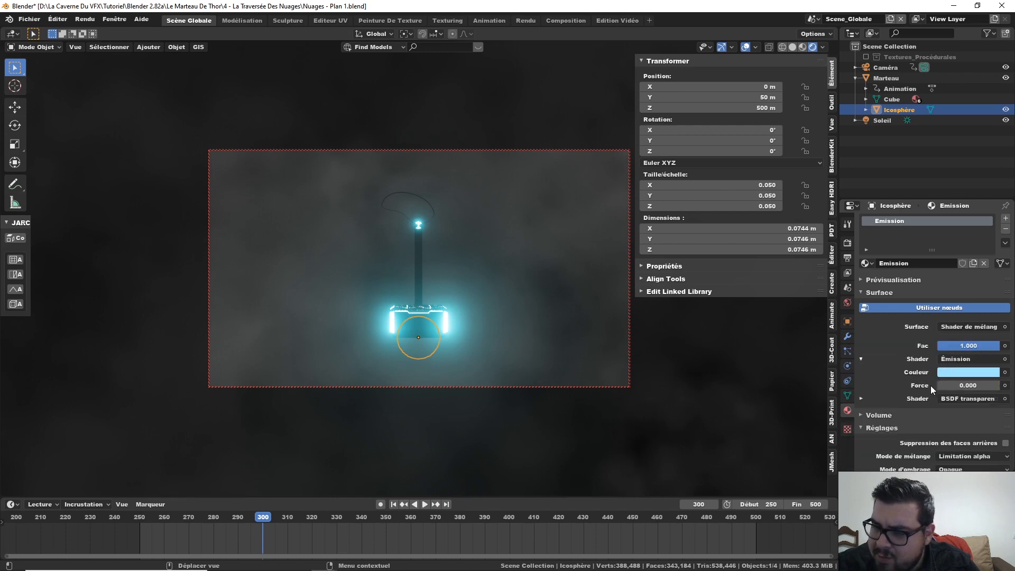
# Insert keyframes at frame 310 for the Icosphère material's Fac of 1.000 and Force of 0.000
pyautogui.press('space')
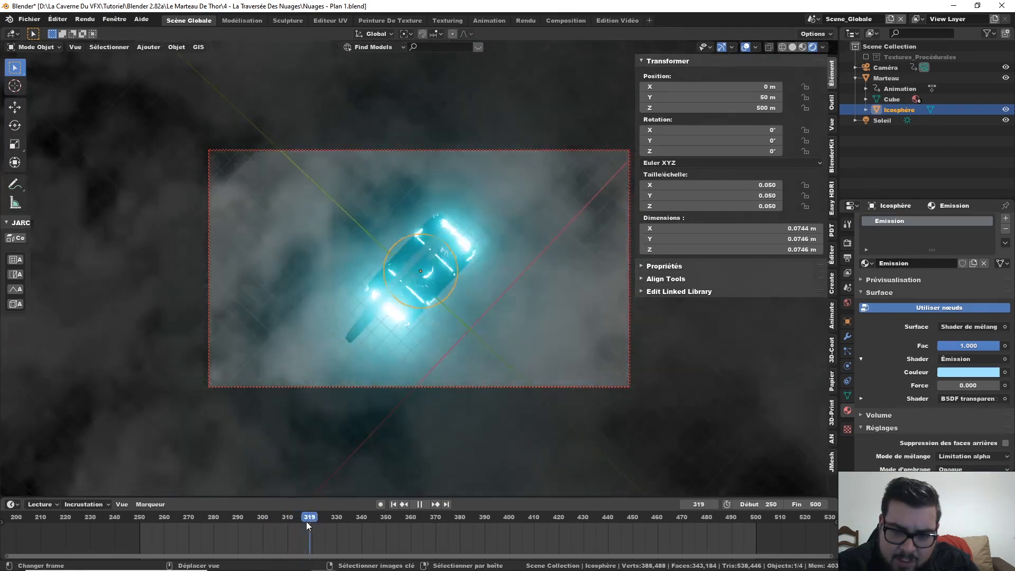
pyautogui.moveTo(306, 521); pyautogui.dragTo(290, 522)
pyautogui.press('space')
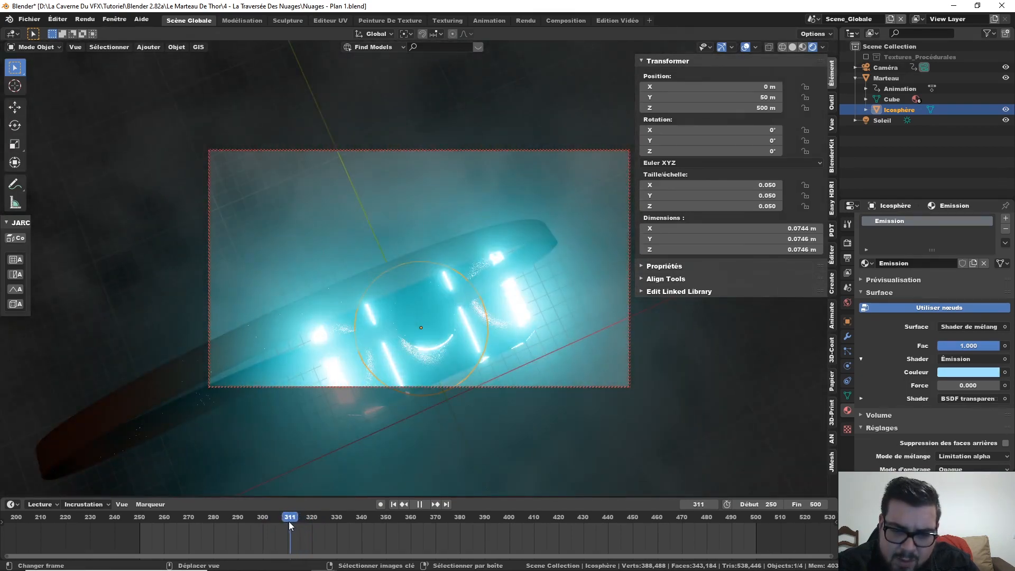
pyautogui.press('Left')
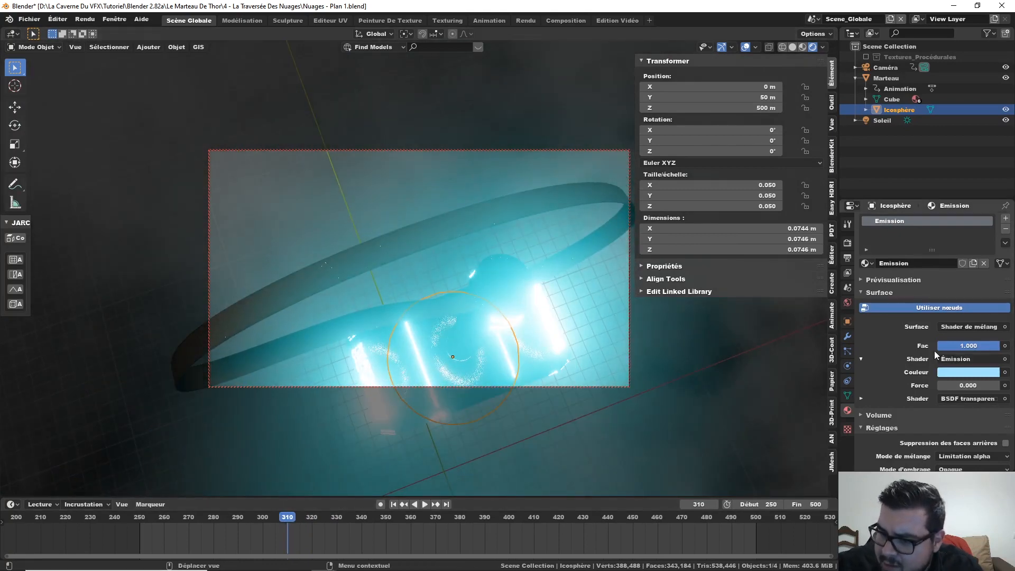
pyautogui.rightClick(967, 349)
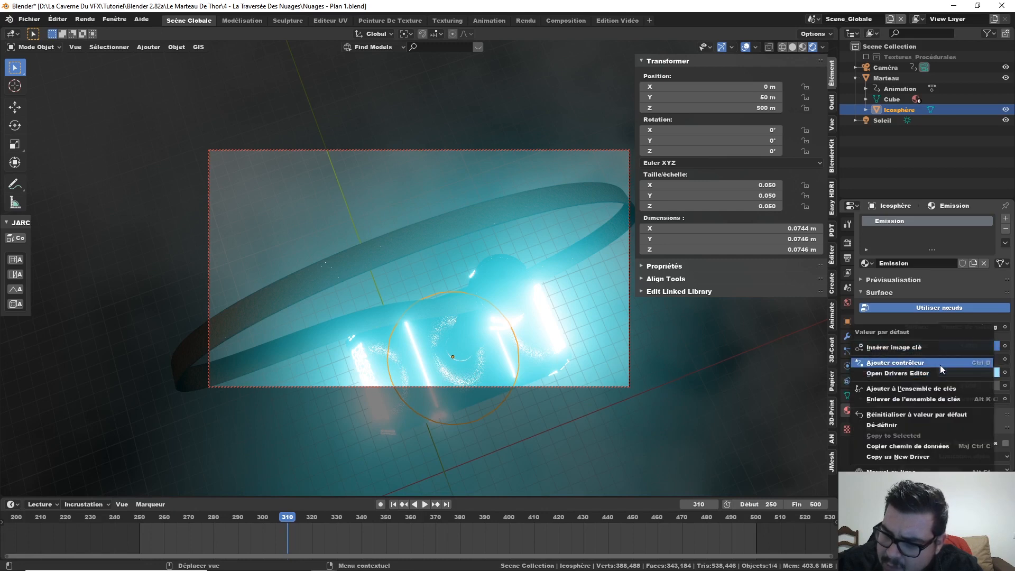
pyautogui.click(950, 347)
pyautogui.rightClick(953, 383)
pyautogui.click(953, 382)
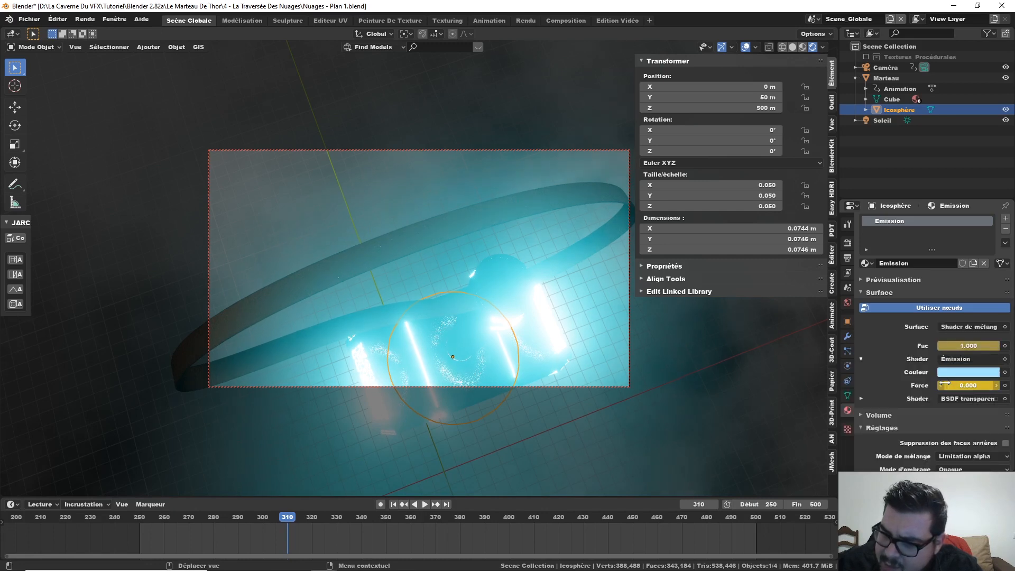
# Play the animation from frame 250 to check the Icosphère's appearance with the frame 310 keyframes
pyautogui.click(403, 505)
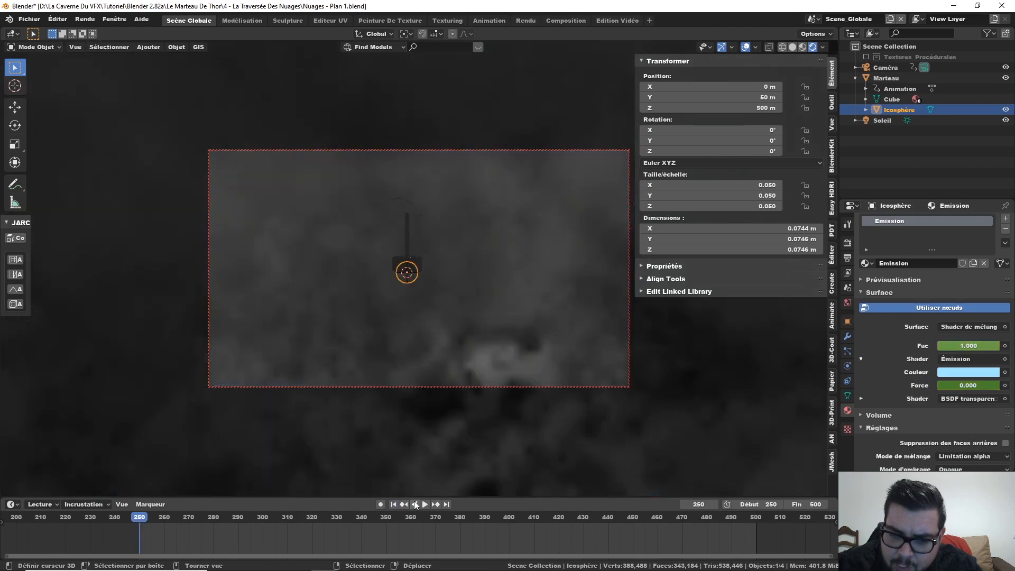
pyautogui.click(424, 503)
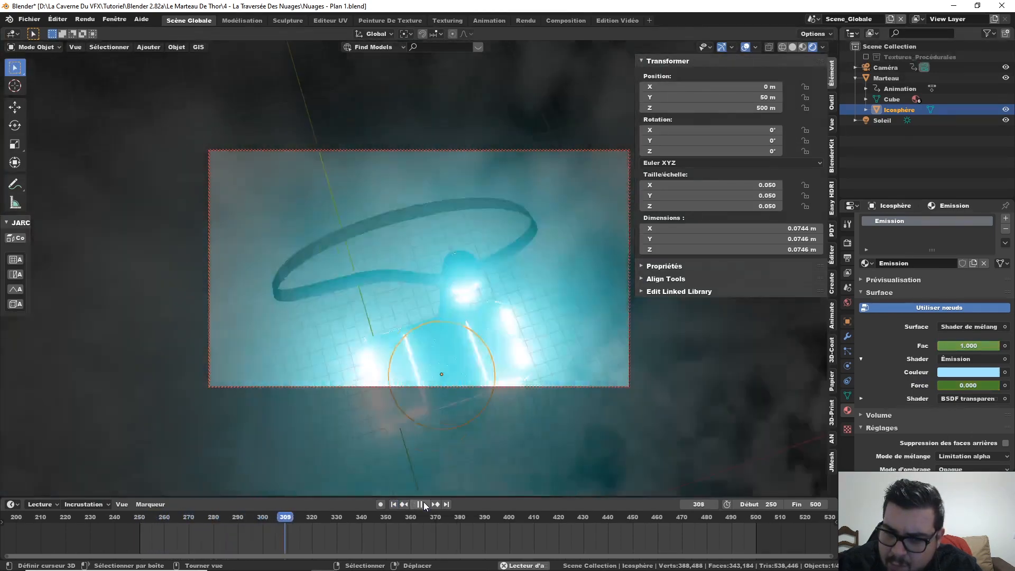
pyautogui.click(424, 502)
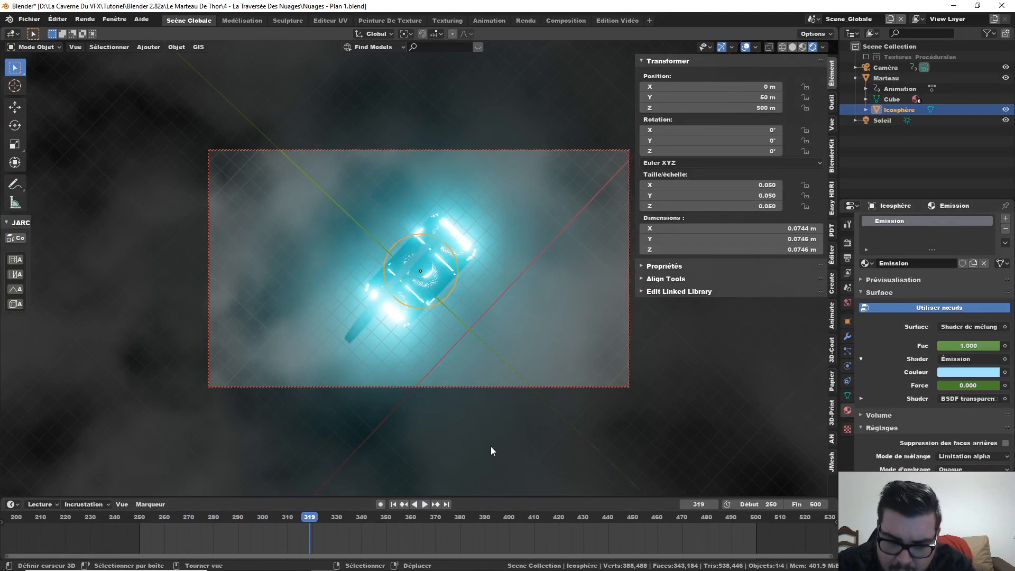
# Set the Icosphère material's Fac to 0.000 at frame 310 and replace its keyframe there
pyautogui.press('Left')
pyautogui.press('Left')
pyautogui.press('Left')
pyautogui.press('Left')
pyautogui.press('Left')
pyautogui.press('Left')
pyautogui.press('Left')
pyautogui.press('Left')
pyautogui.press('Left')
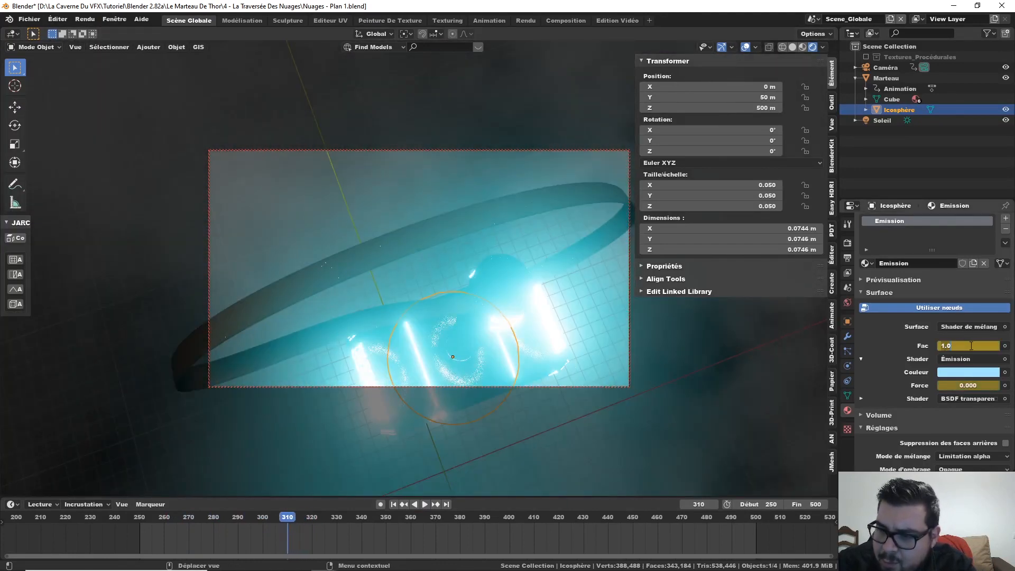
pyautogui.moveTo(983, 344); pyautogui.dragTo(946, 344)
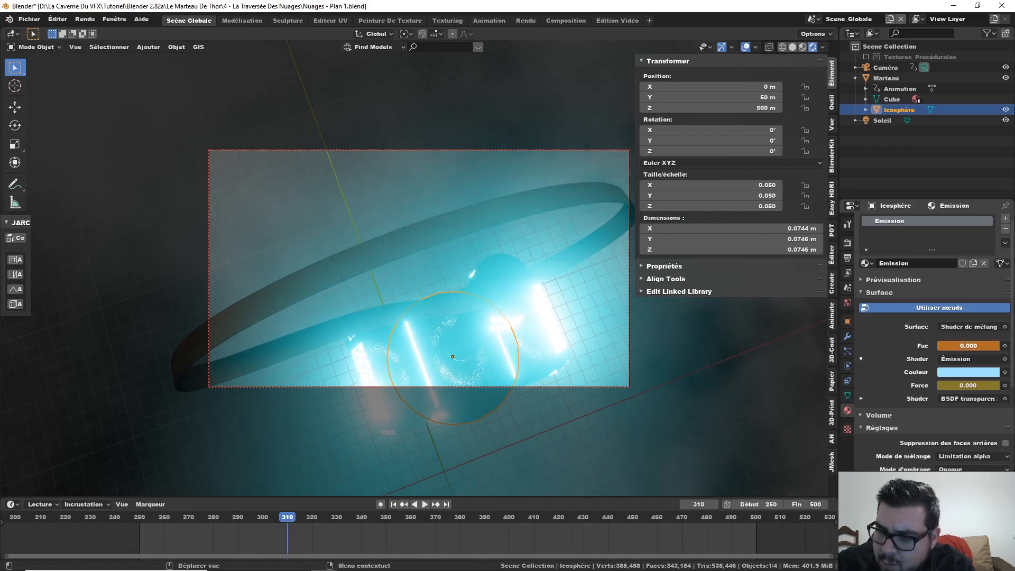
pyautogui.rightClick(979, 342)
pyautogui.click(966, 344)
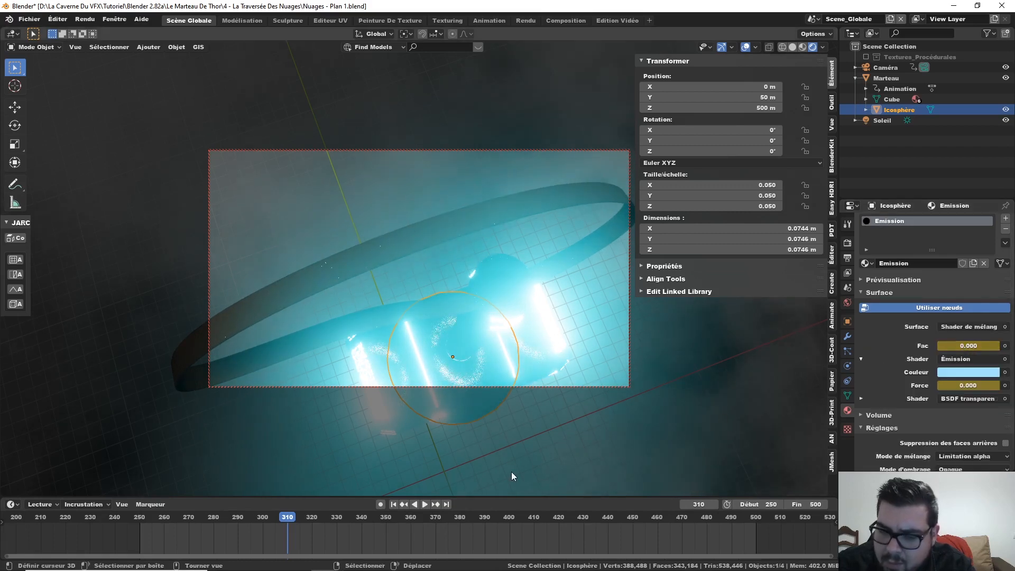
# Keyframe the Icosphère material's emission Force at 1500 and its Fac at 0.000 on frame 250
pyautogui.click(393, 504)
pyautogui.click(427, 504)
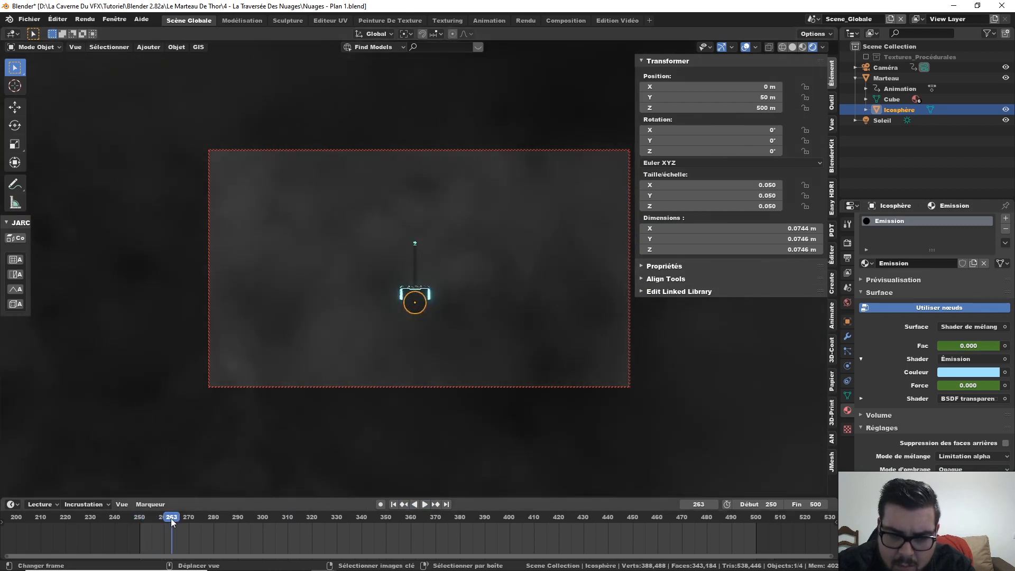
pyautogui.moveTo(170, 518); pyautogui.dragTo(141, 523)
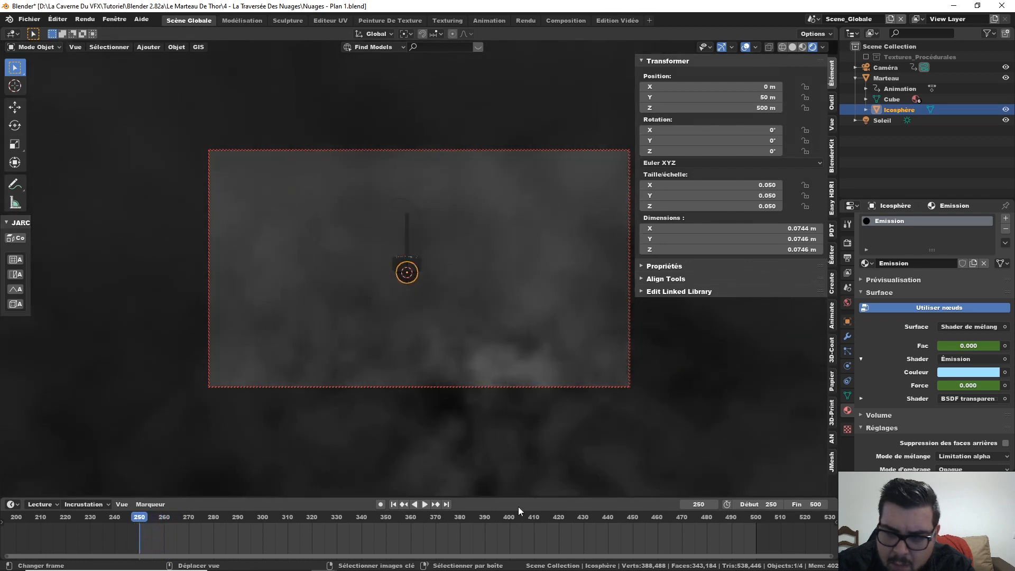
pyautogui.doubleClick(969, 386)
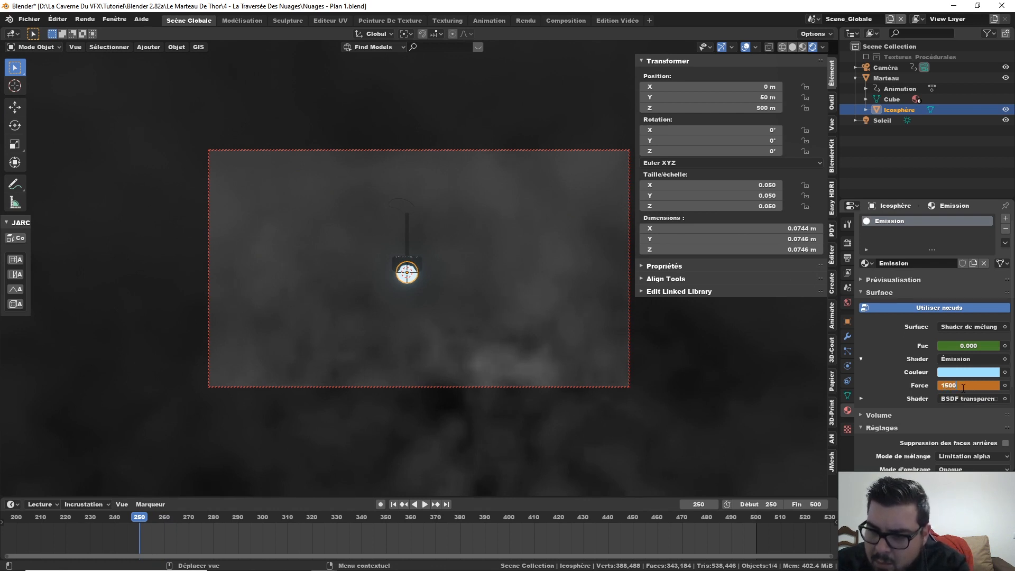
pyautogui.write('1500')
pyautogui.press('Return')
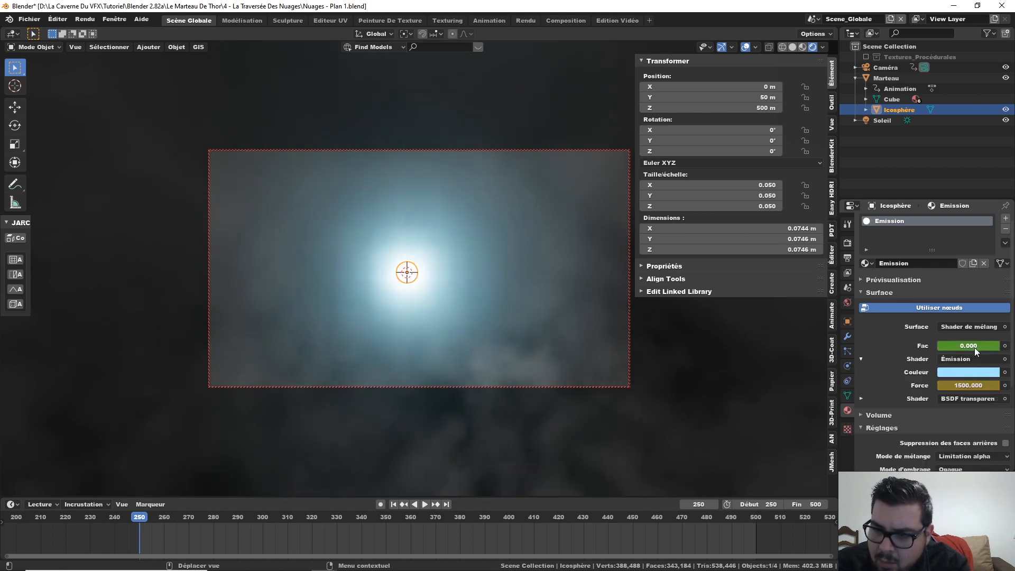
pyautogui.rightClick(975, 346)
pyautogui.click(975, 345)
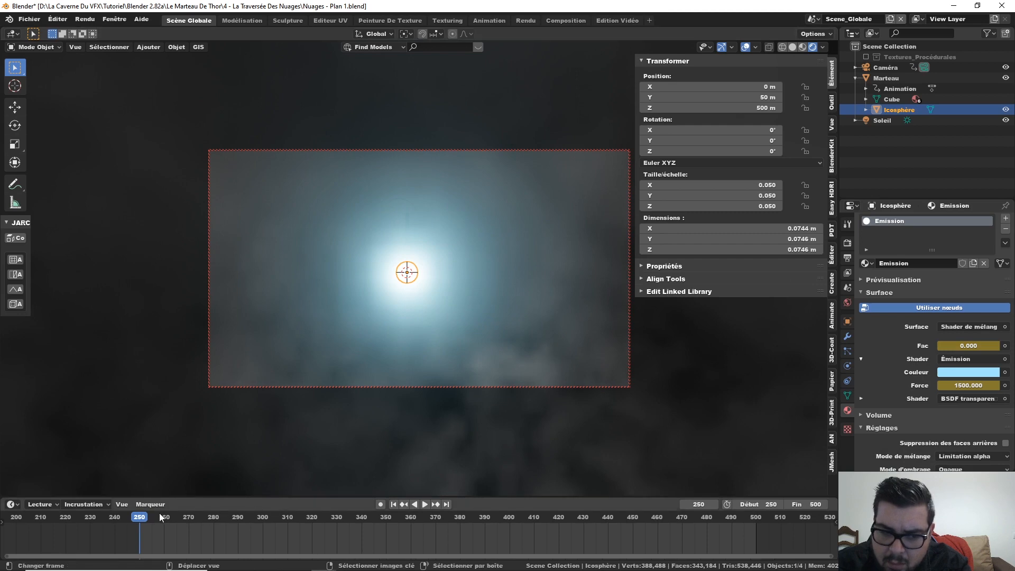
# Set the Icosphère material's Fac to 1.000 at frame 310 and replace its keyframe there
pyautogui.press('space')
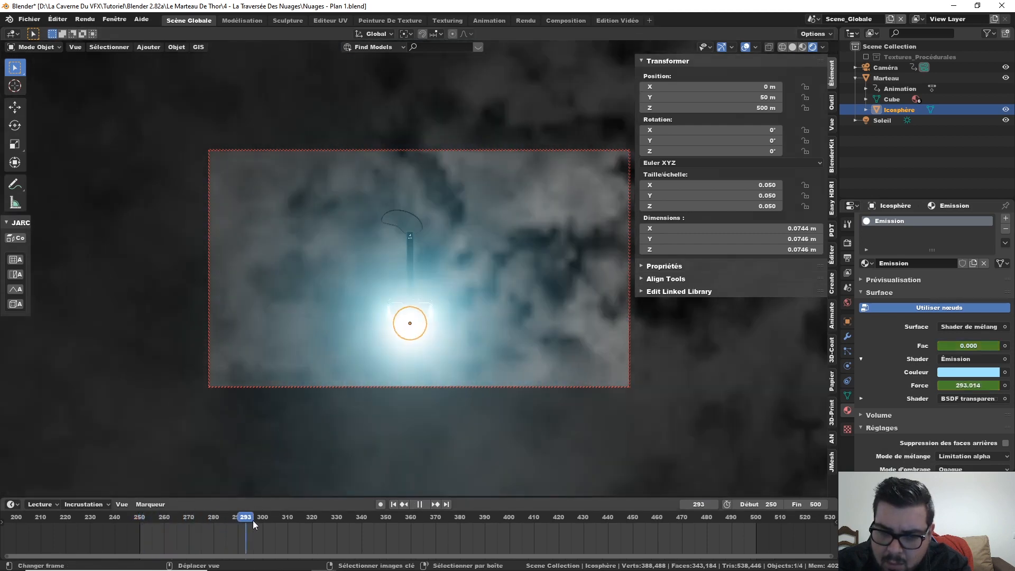
pyautogui.press('space')
pyautogui.press('Down')
pyautogui.press('Left')
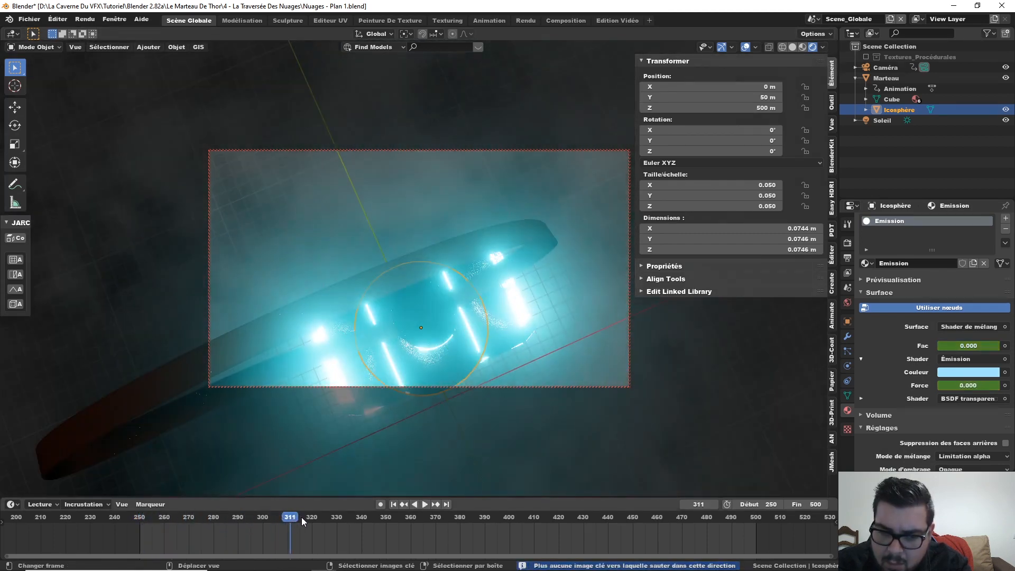
pyautogui.press('Left')
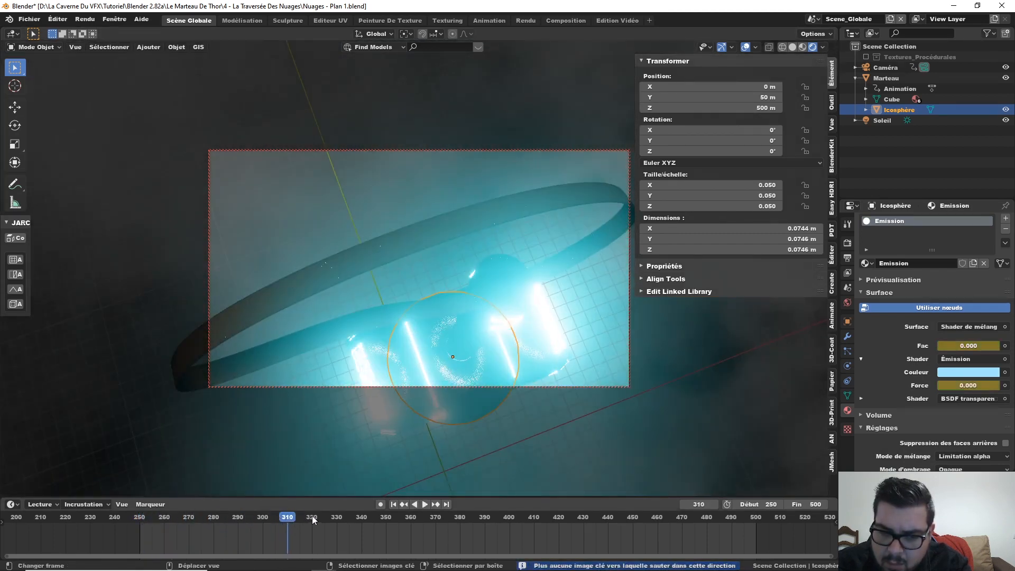
pyautogui.rightClick(974, 347)
pyautogui.click(973, 349)
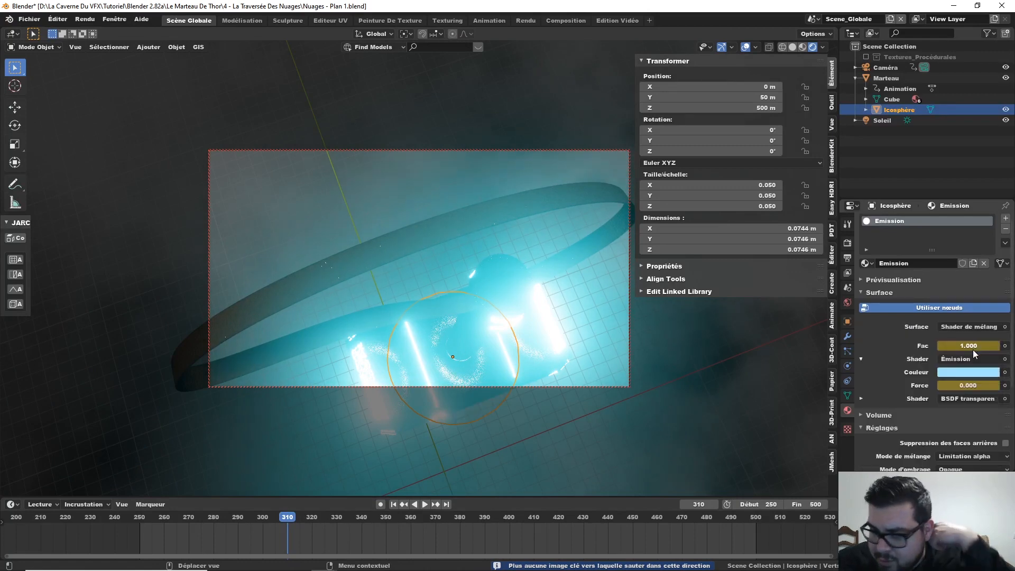
# Play the animation from frame 250, then step back through the frames around 290 to examine the Icosphère's fade-out
pyautogui.click(391, 504)
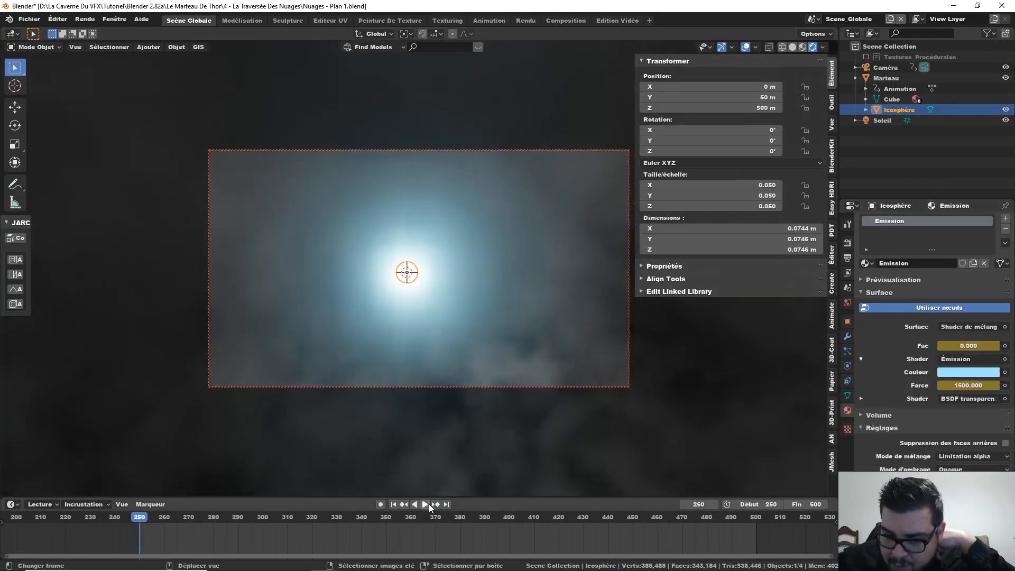
pyautogui.click(427, 505)
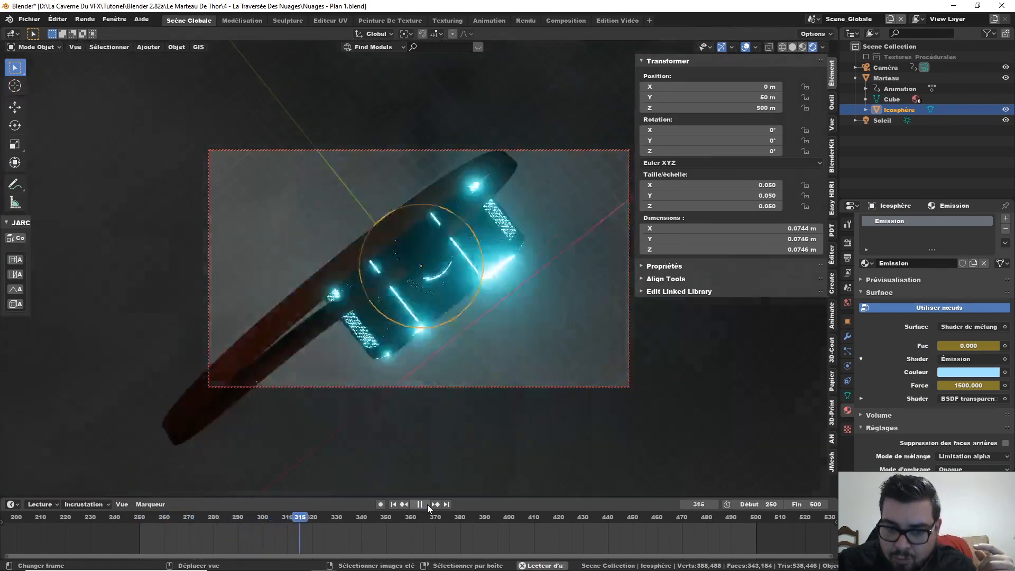
pyautogui.click(427, 505)
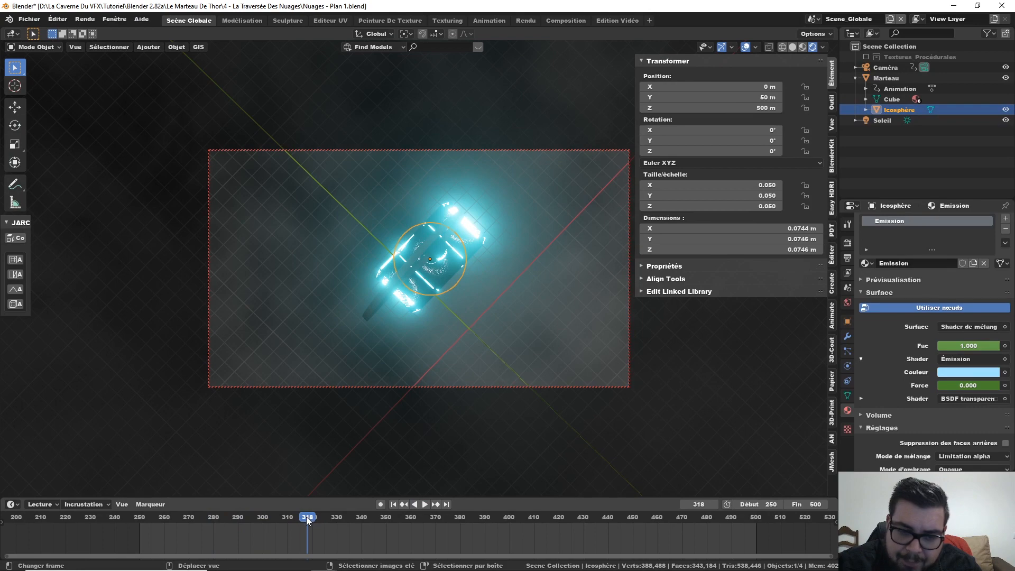
pyautogui.moveTo(306, 516); pyautogui.dragTo(239, 525)
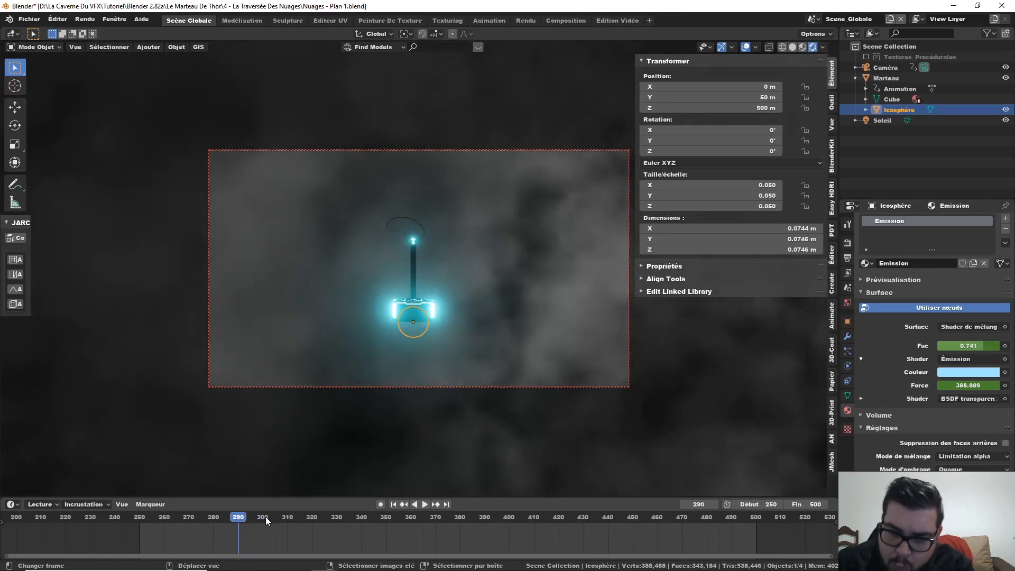
pyautogui.press('Left')
pyautogui.press('Left')
pyautogui.press('Left')
pyautogui.press('Left')
pyautogui.press('Left')
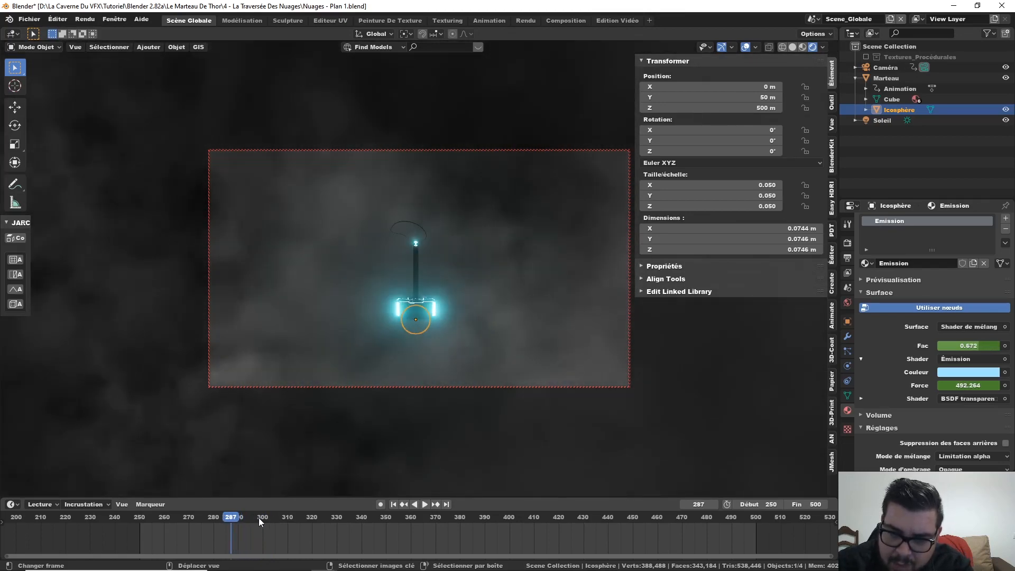
# Step back and forth through frames 279 to 287 to examine where the Icosphère's glow cuts out and its Fac value there
pyautogui.press('Left')
pyautogui.press('Left')
pyautogui.press('Left')
pyautogui.press('Left')
pyautogui.press('Left')
pyautogui.press('Left')
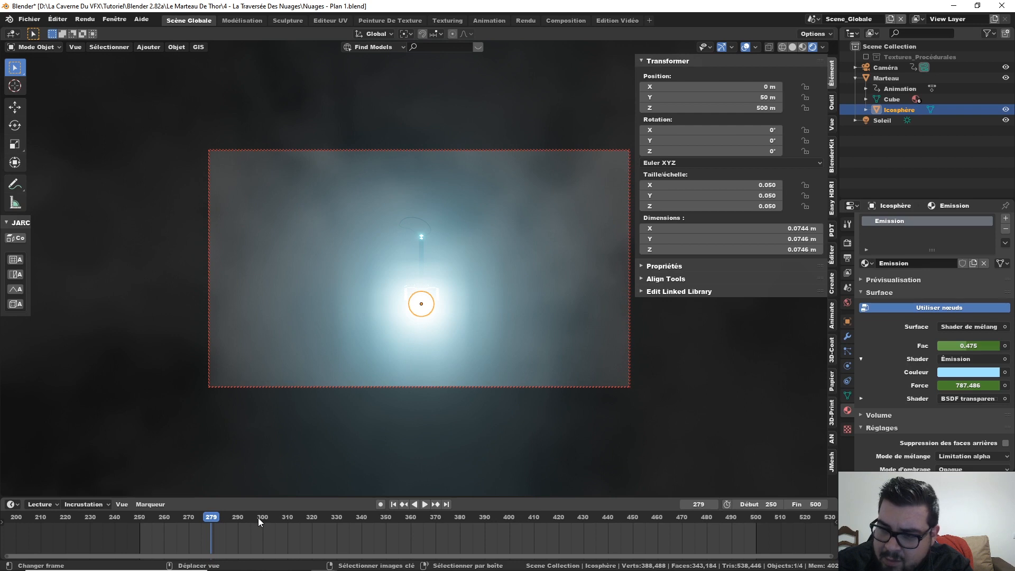
pyautogui.press('Right')
pyautogui.press('Left')
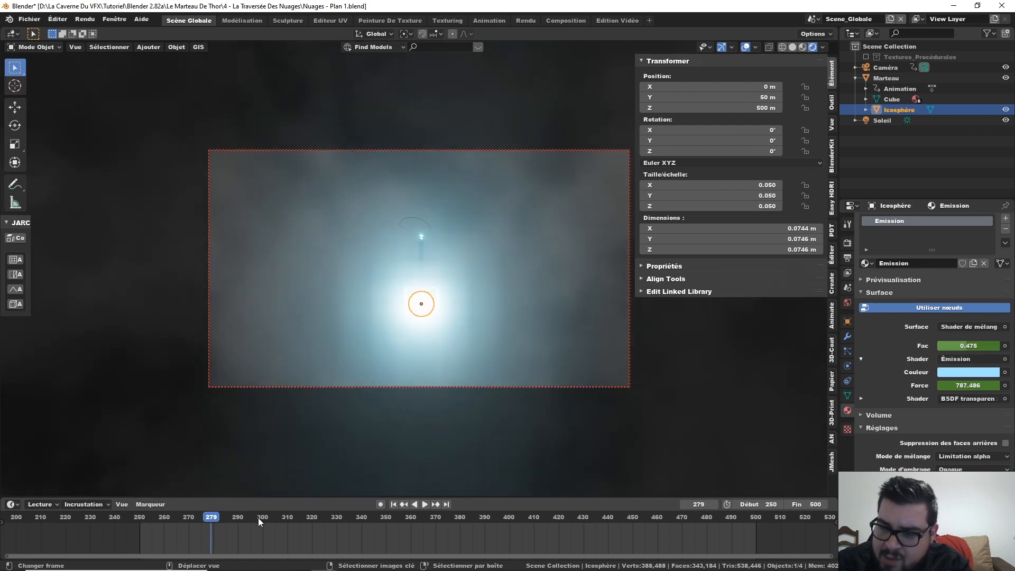
pyautogui.press('Right')
pyautogui.press('Left')
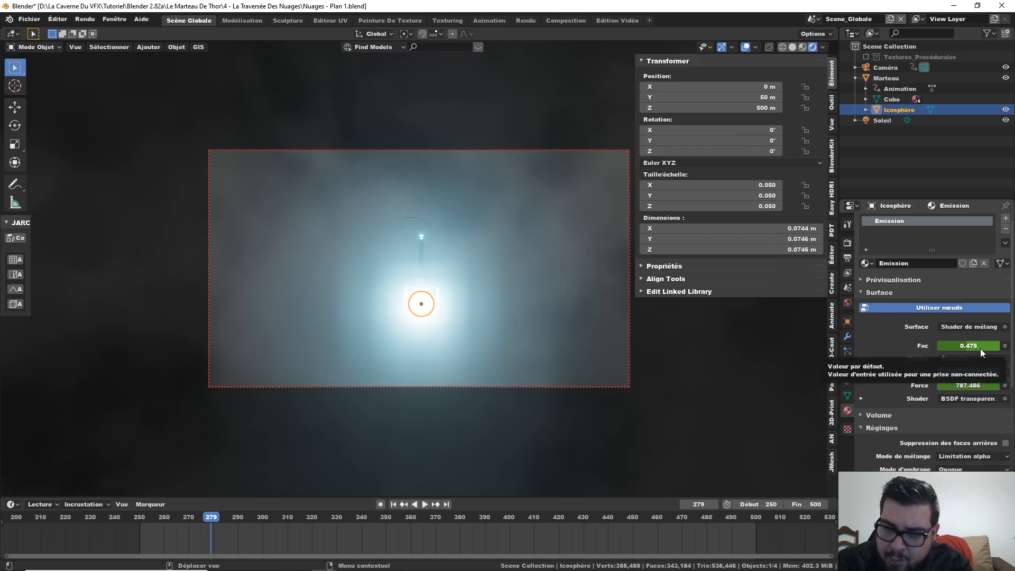
pyautogui.press('Right')
pyautogui.press('Right')
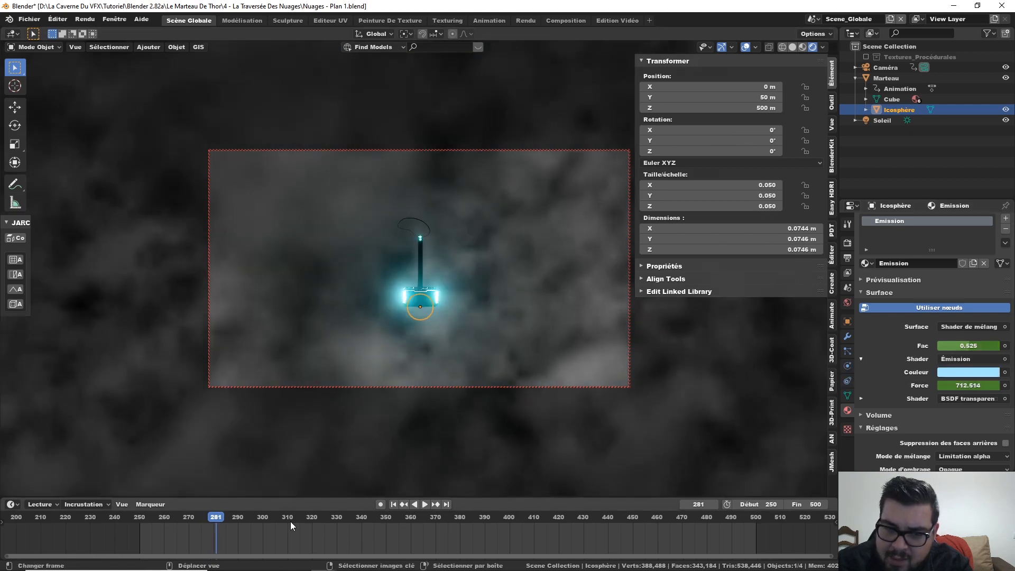
pyautogui.press('Right')
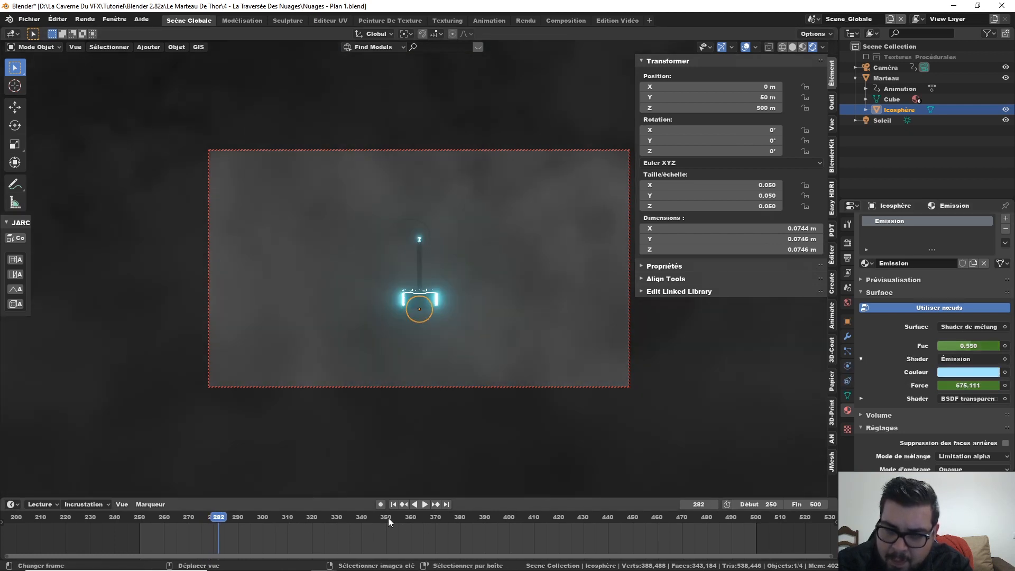
pyautogui.press('Left')
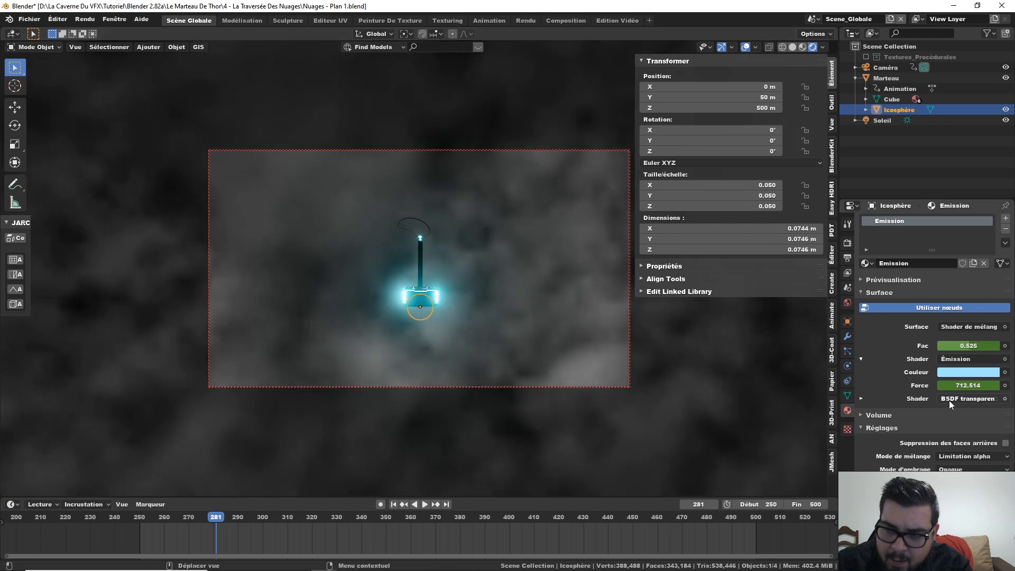
# Set the Icosphère material's Fac to 0.500 at frame 310 and replace its keyframe there
pyautogui.click(363, 521)
pyautogui.click(290, 518)
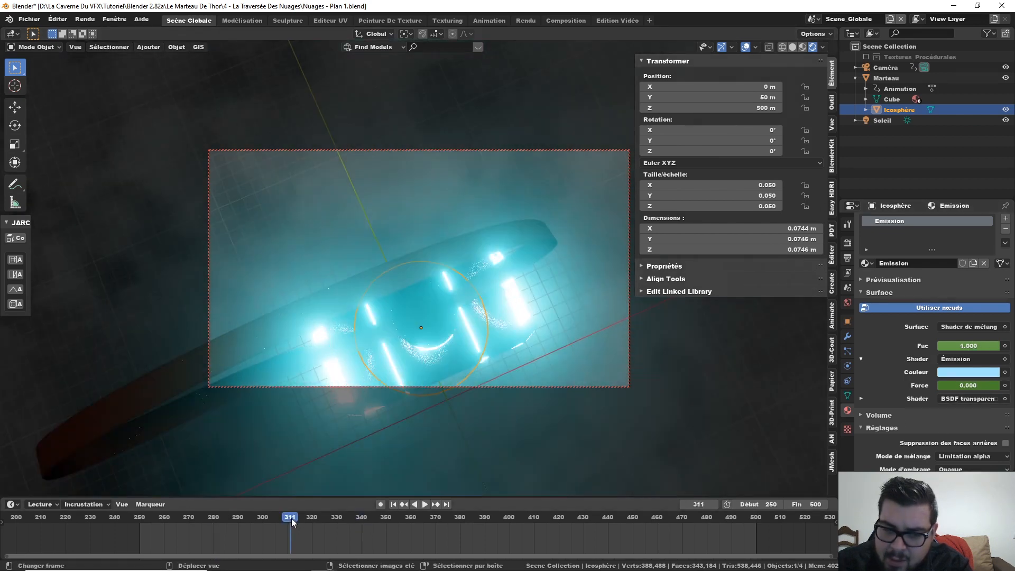
pyautogui.rightClick(951, 348)
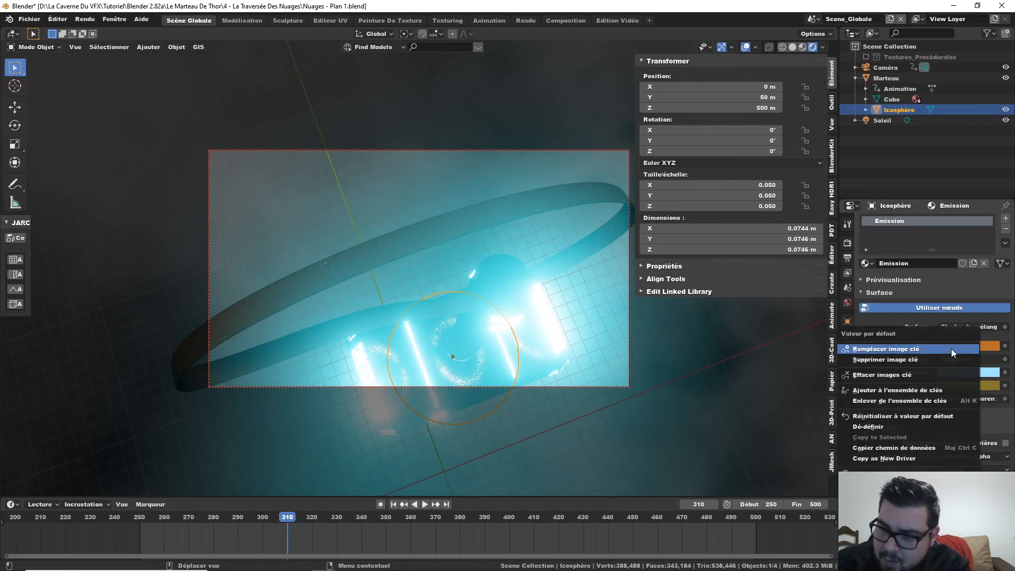
pyautogui.click(950, 348)
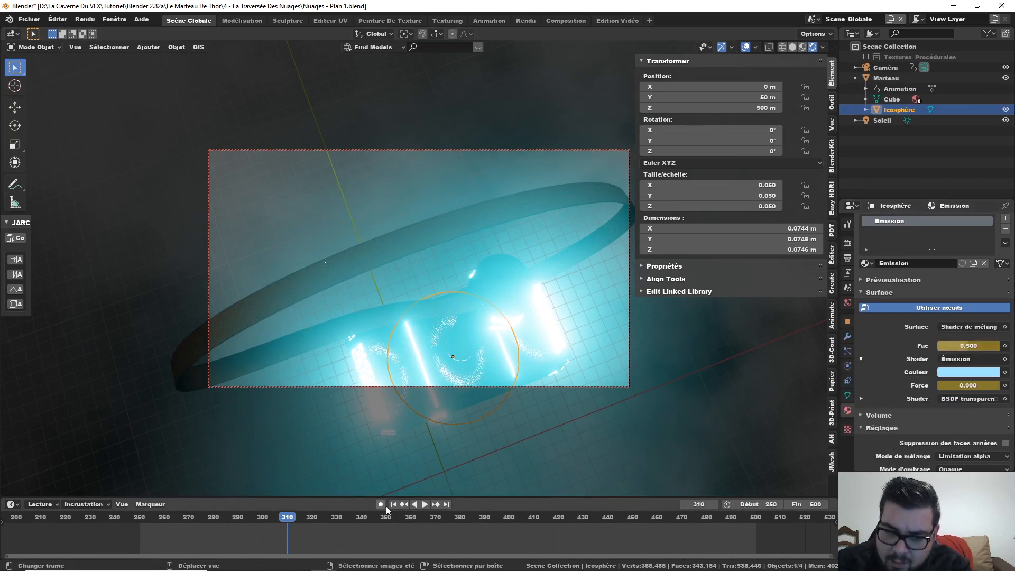
# Keyframe the Icosphère material's Fac at 1.000 on frame 311
pyautogui.press('Right')
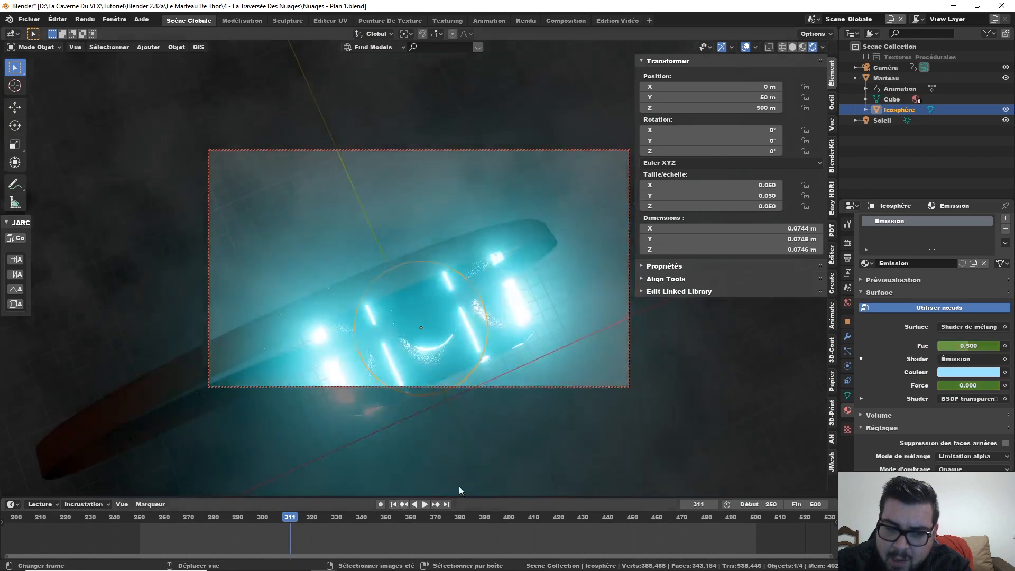
pyautogui.rightClick(973, 346)
pyautogui.click(948, 339)
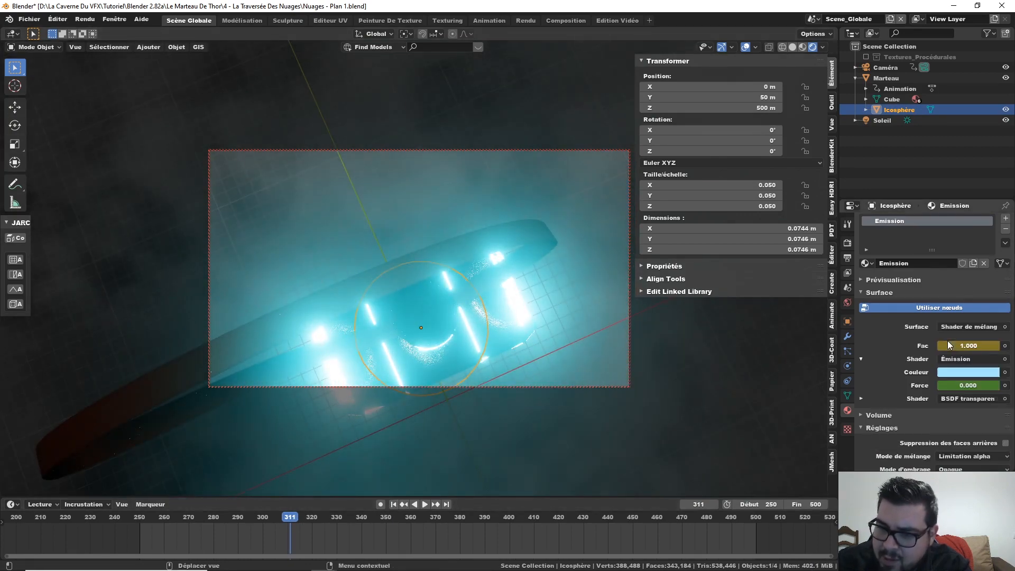
# Replay the animation from frame 250 several times, pausing along the way, to review the Icosphère's light fade during the hammer's fall
pyautogui.click(396, 503)
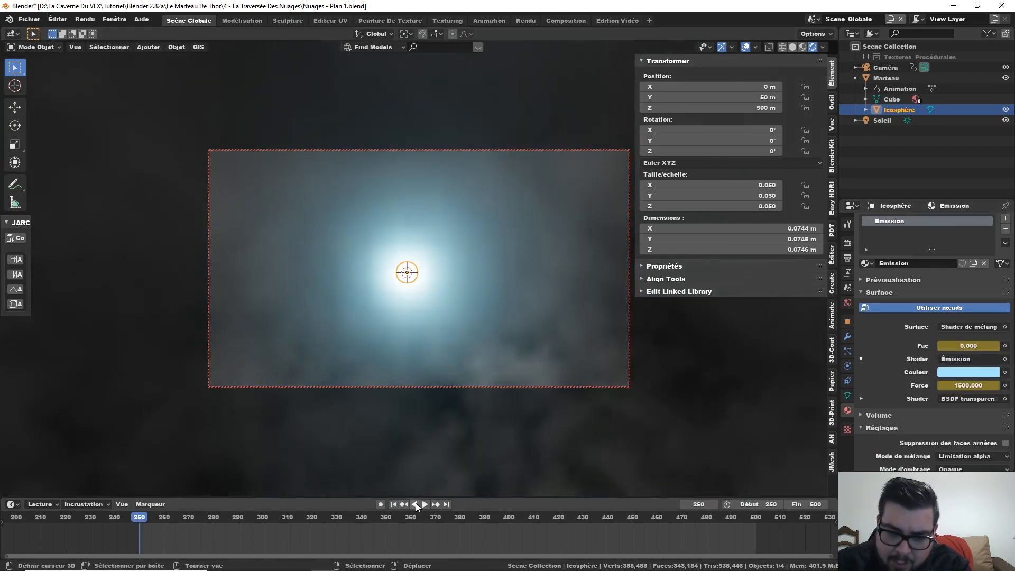
pyautogui.click(425, 505)
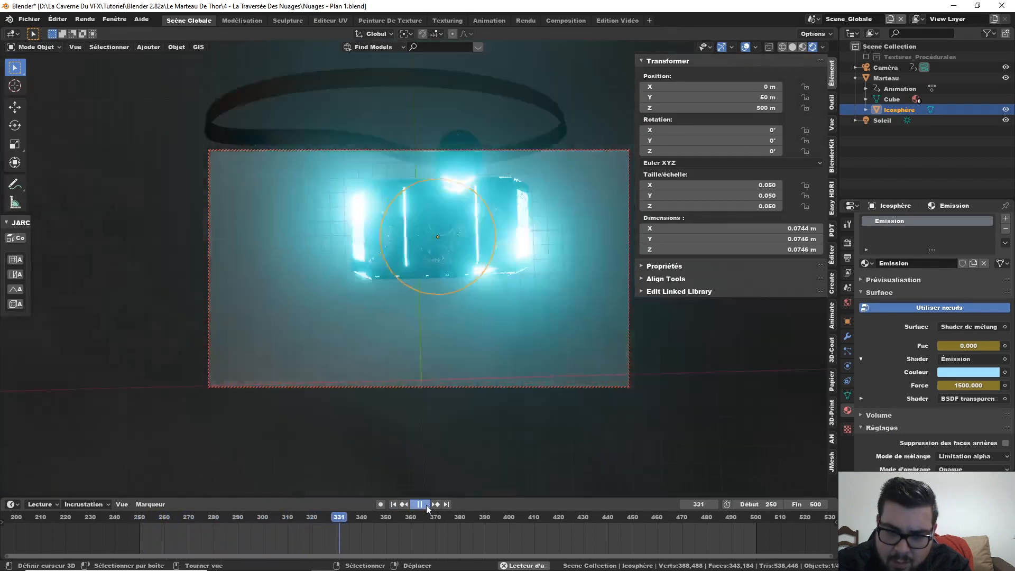
pyautogui.click(426, 505)
pyautogui.click(398, 505)
pyautogui.click(424, 506)
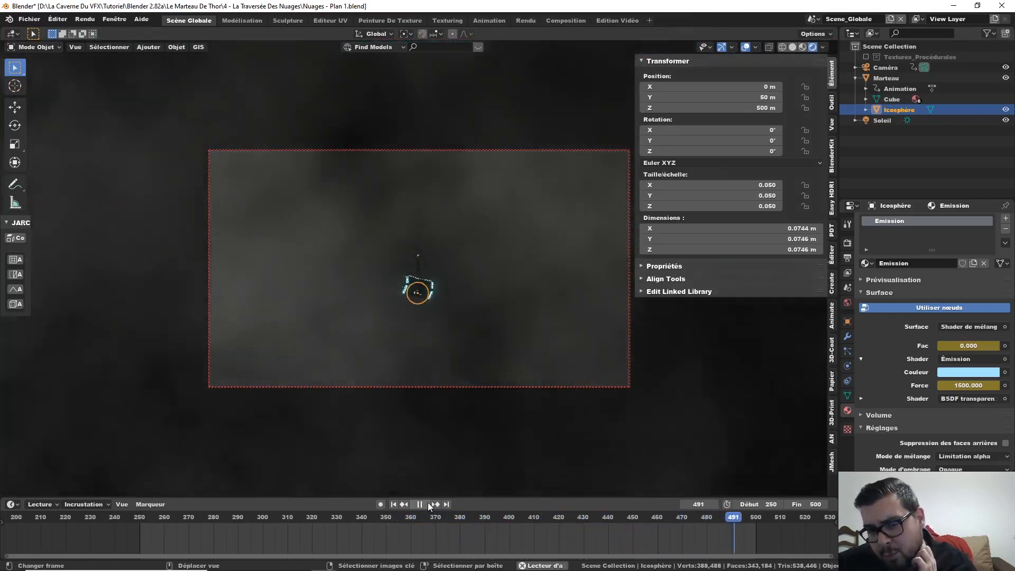
pyautogui.click(424, 502)
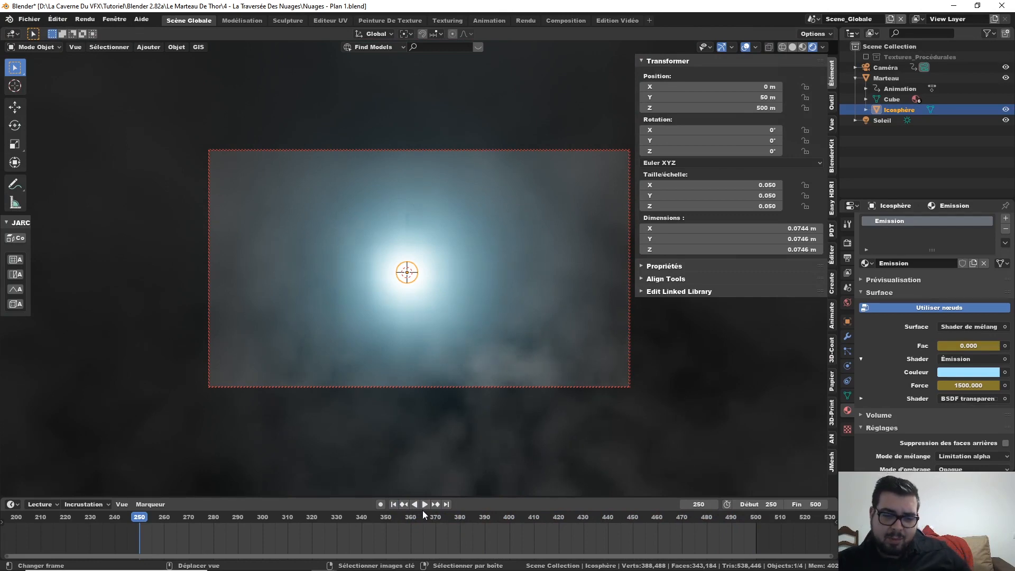
pyautogui.click(425, 504)
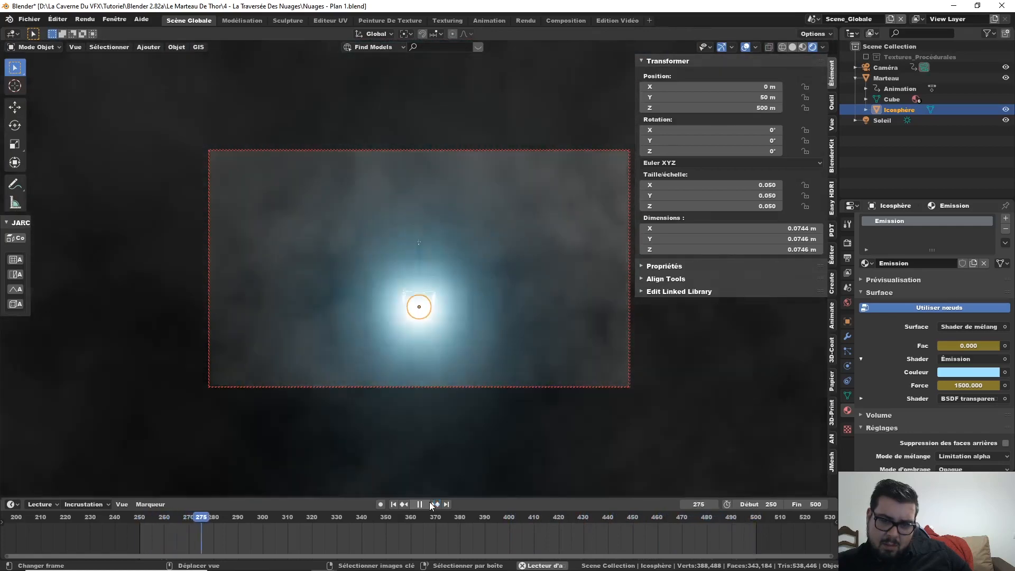
pyautogui.click(420, 505)
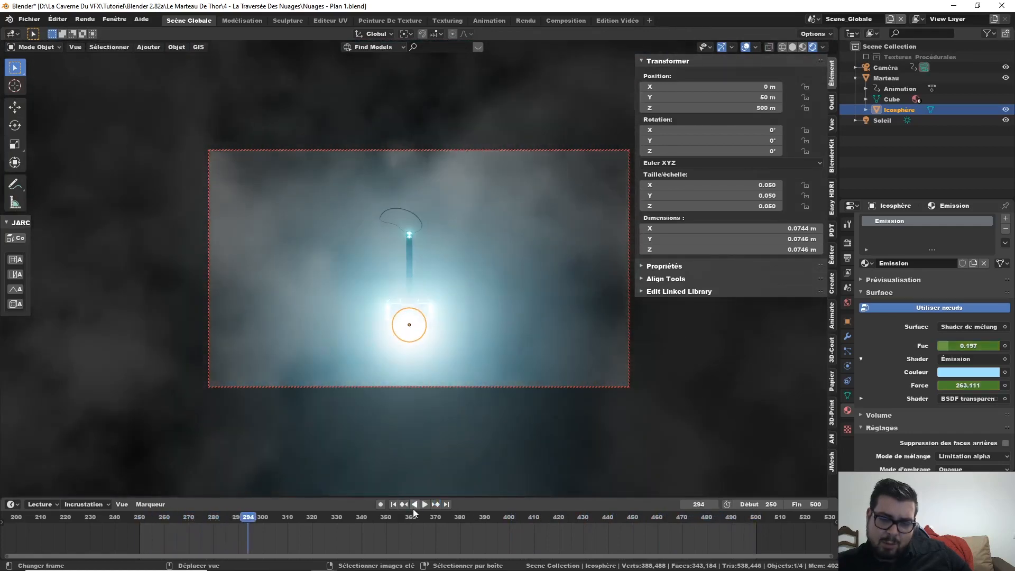
pyautogui.click(422, 505)
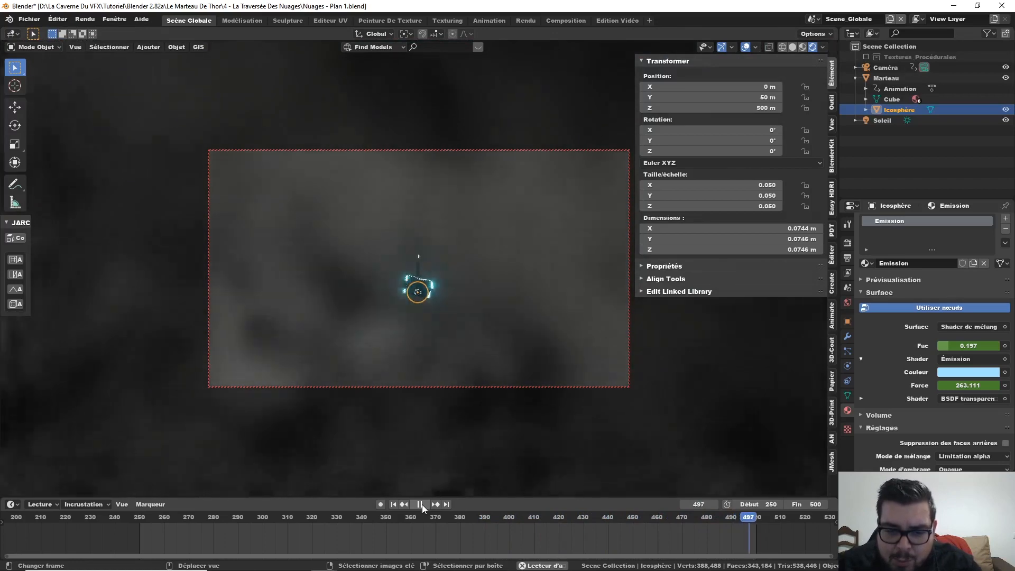
pyautogui.click(423, 505)
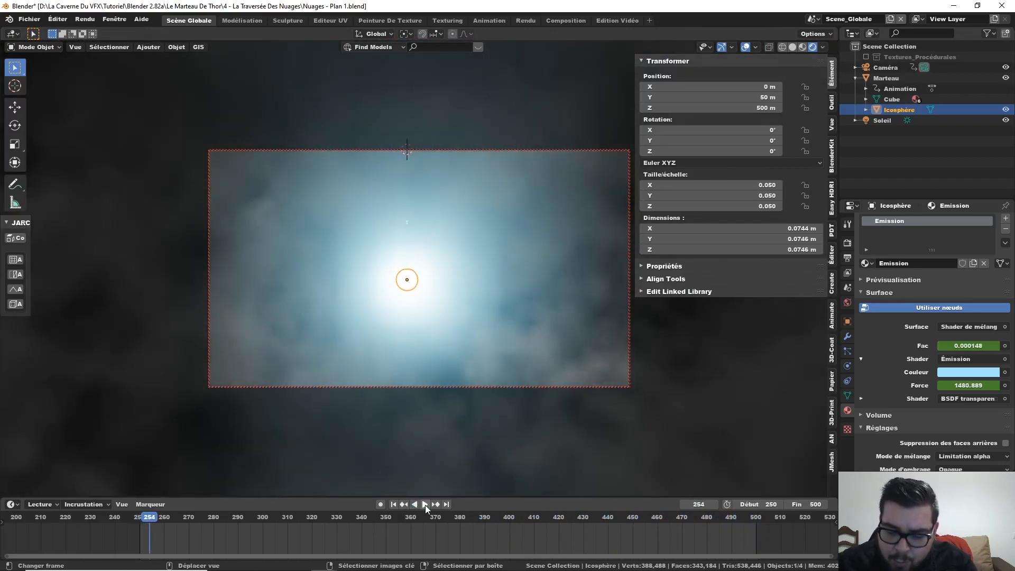